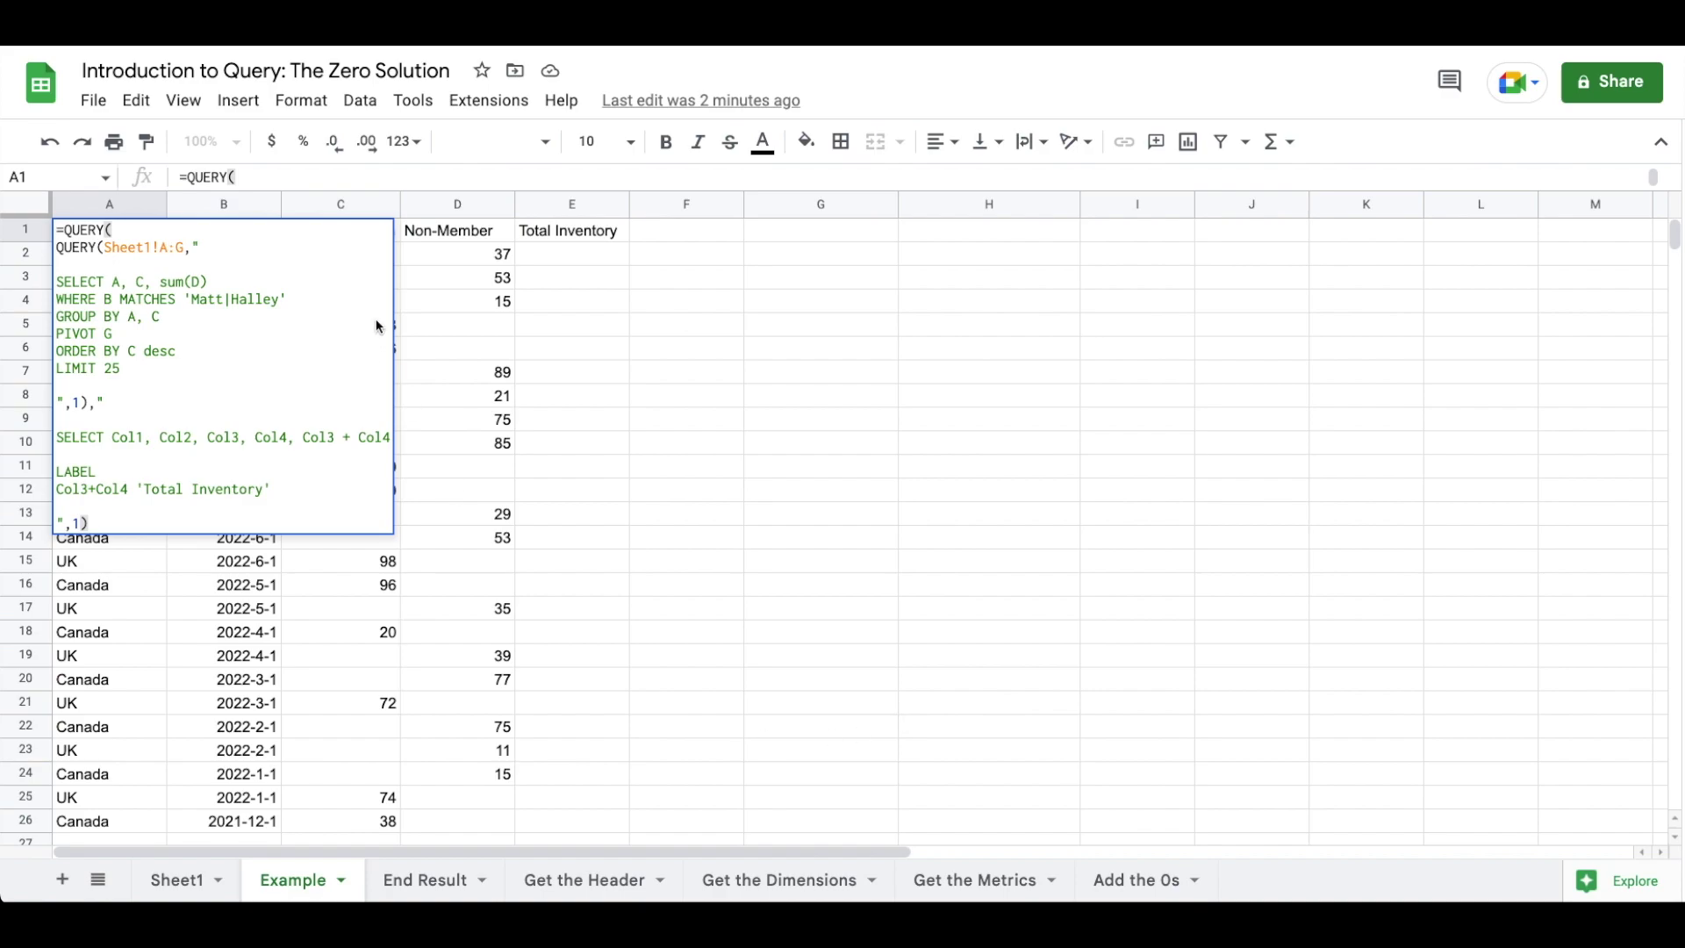
- Compare the Example sheet's query output with the End Result sheet, and review the QUERY formula in End Result cell A1
{"action": "key", "text": "Escape"}
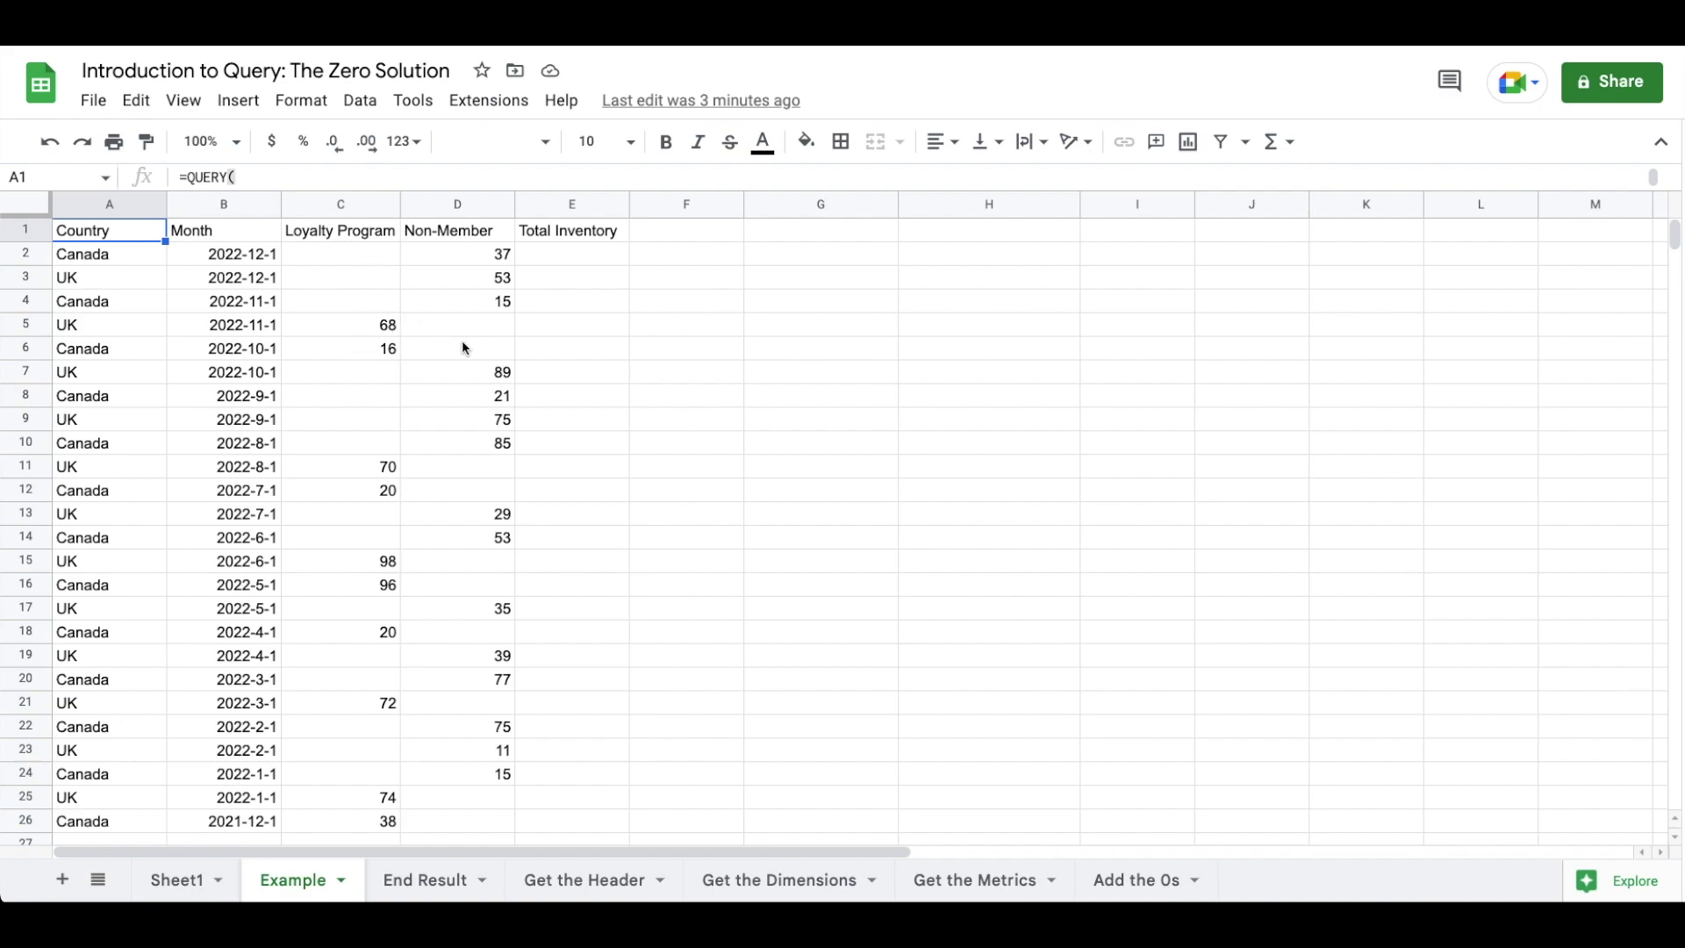
{"action": "left_click", "coordinate": [384, 333]}
{"action": "key", "text": "alt+Down"}
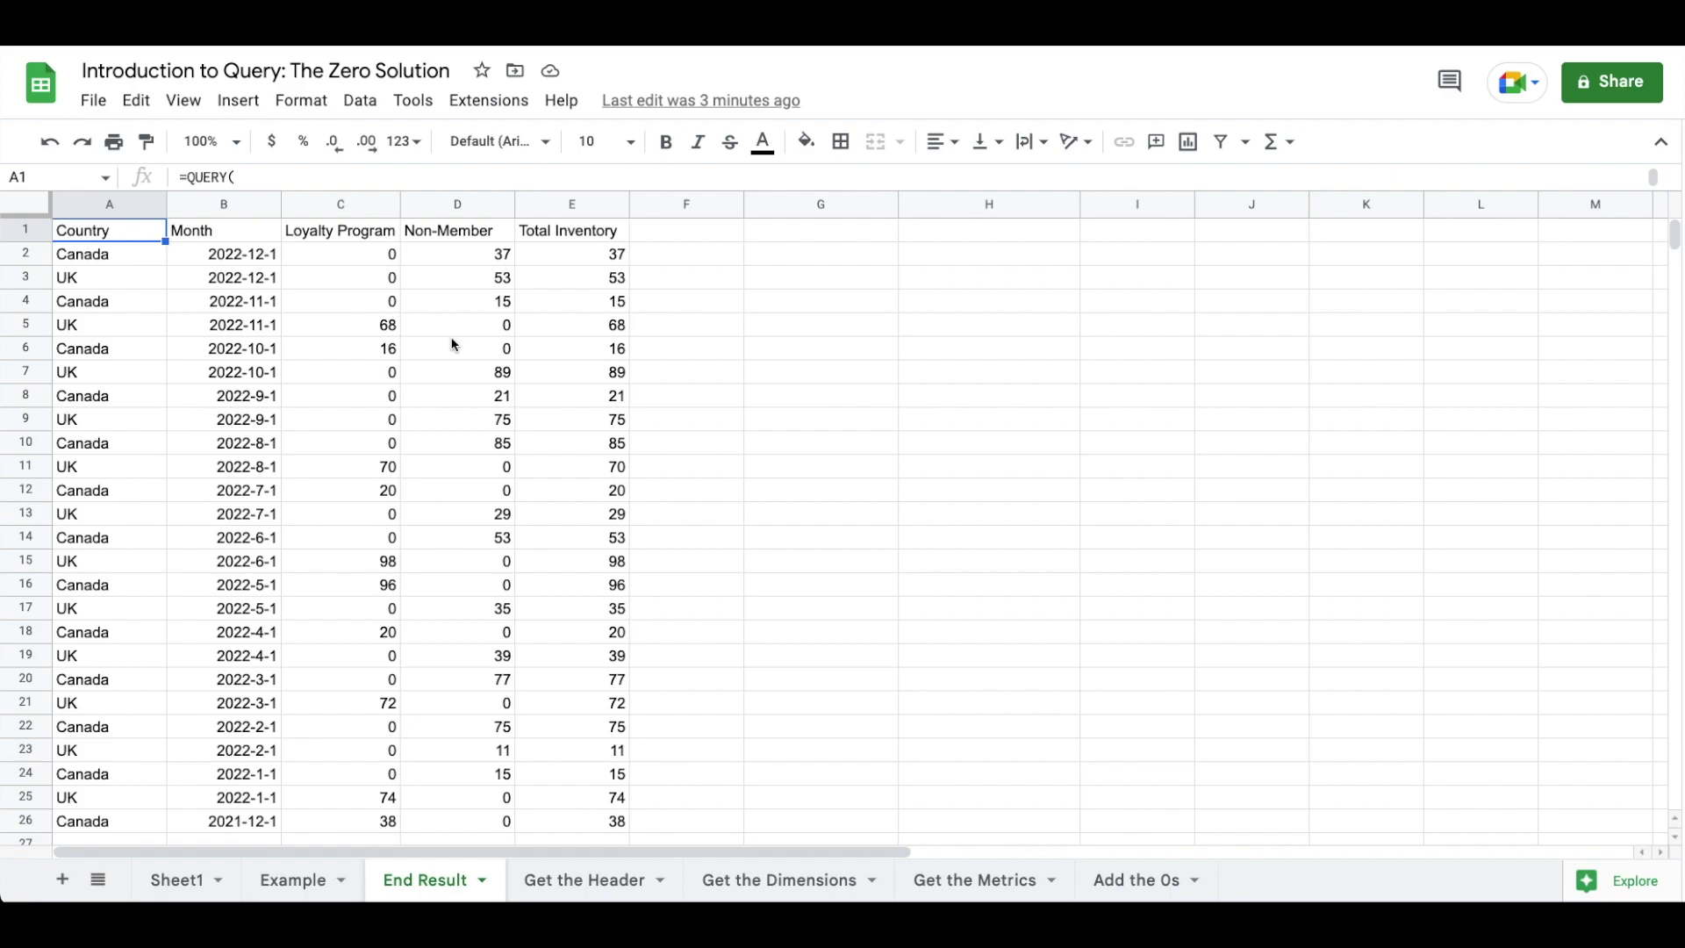
{"action": "key", "text": "Return"}
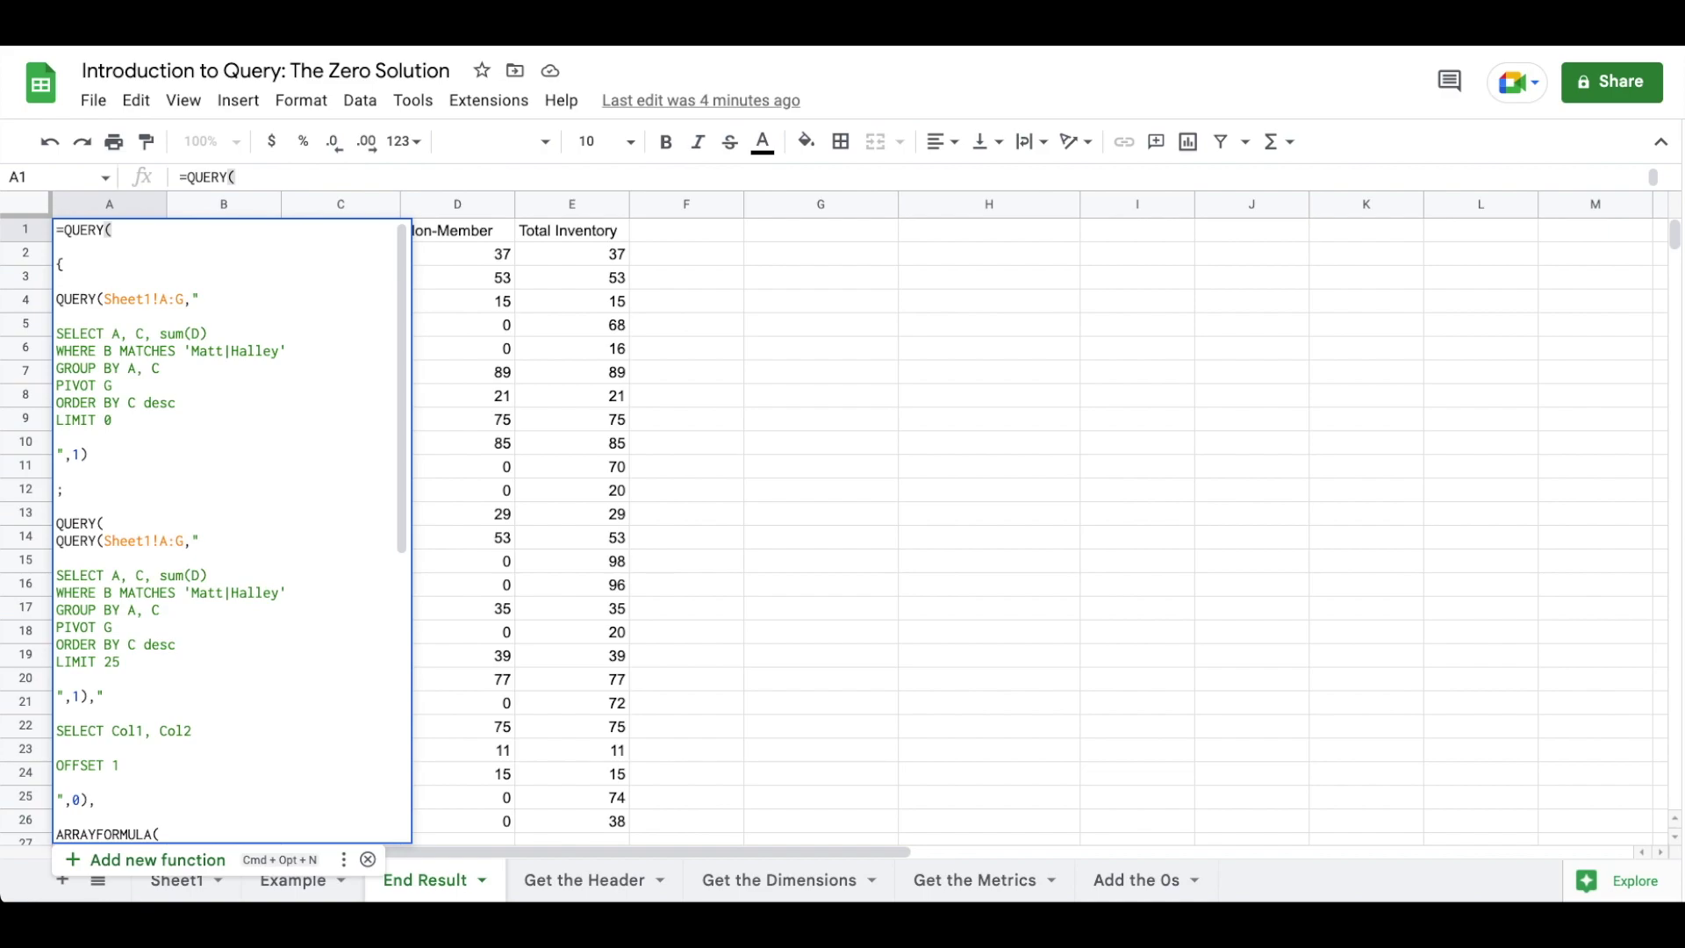
{"action": "key", "text": "Escape"}
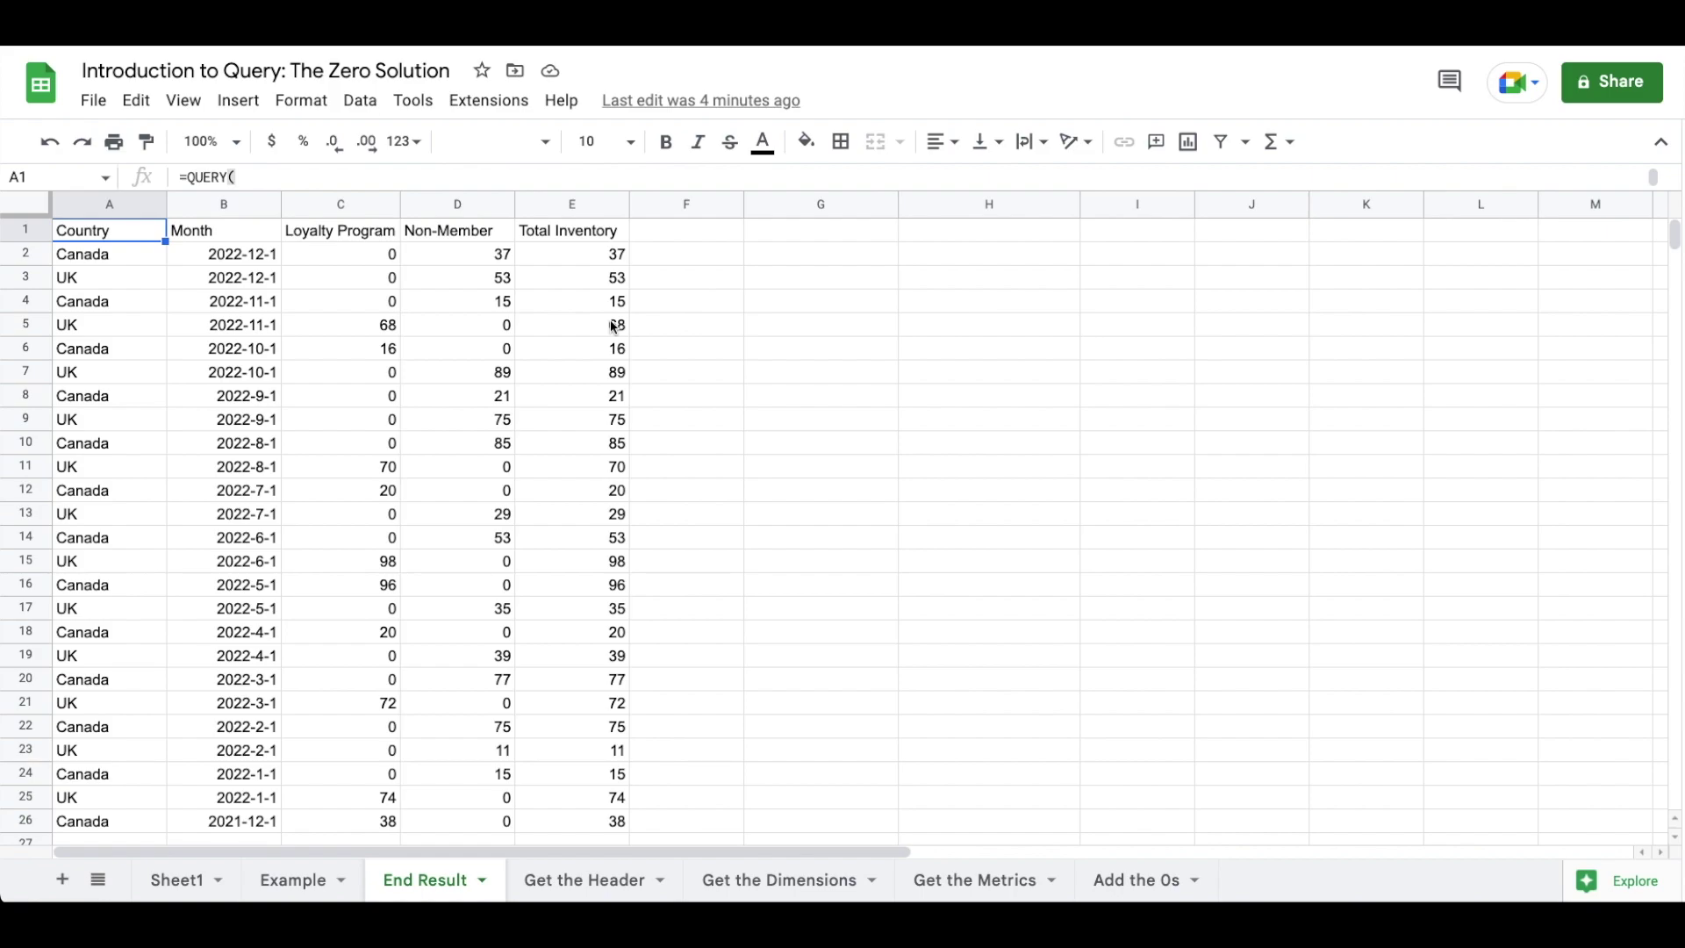
- Highlight the Country and Month values in A2:B26 on the Example sheet
{"action": "left_click", "coordinate": [294, 880]}
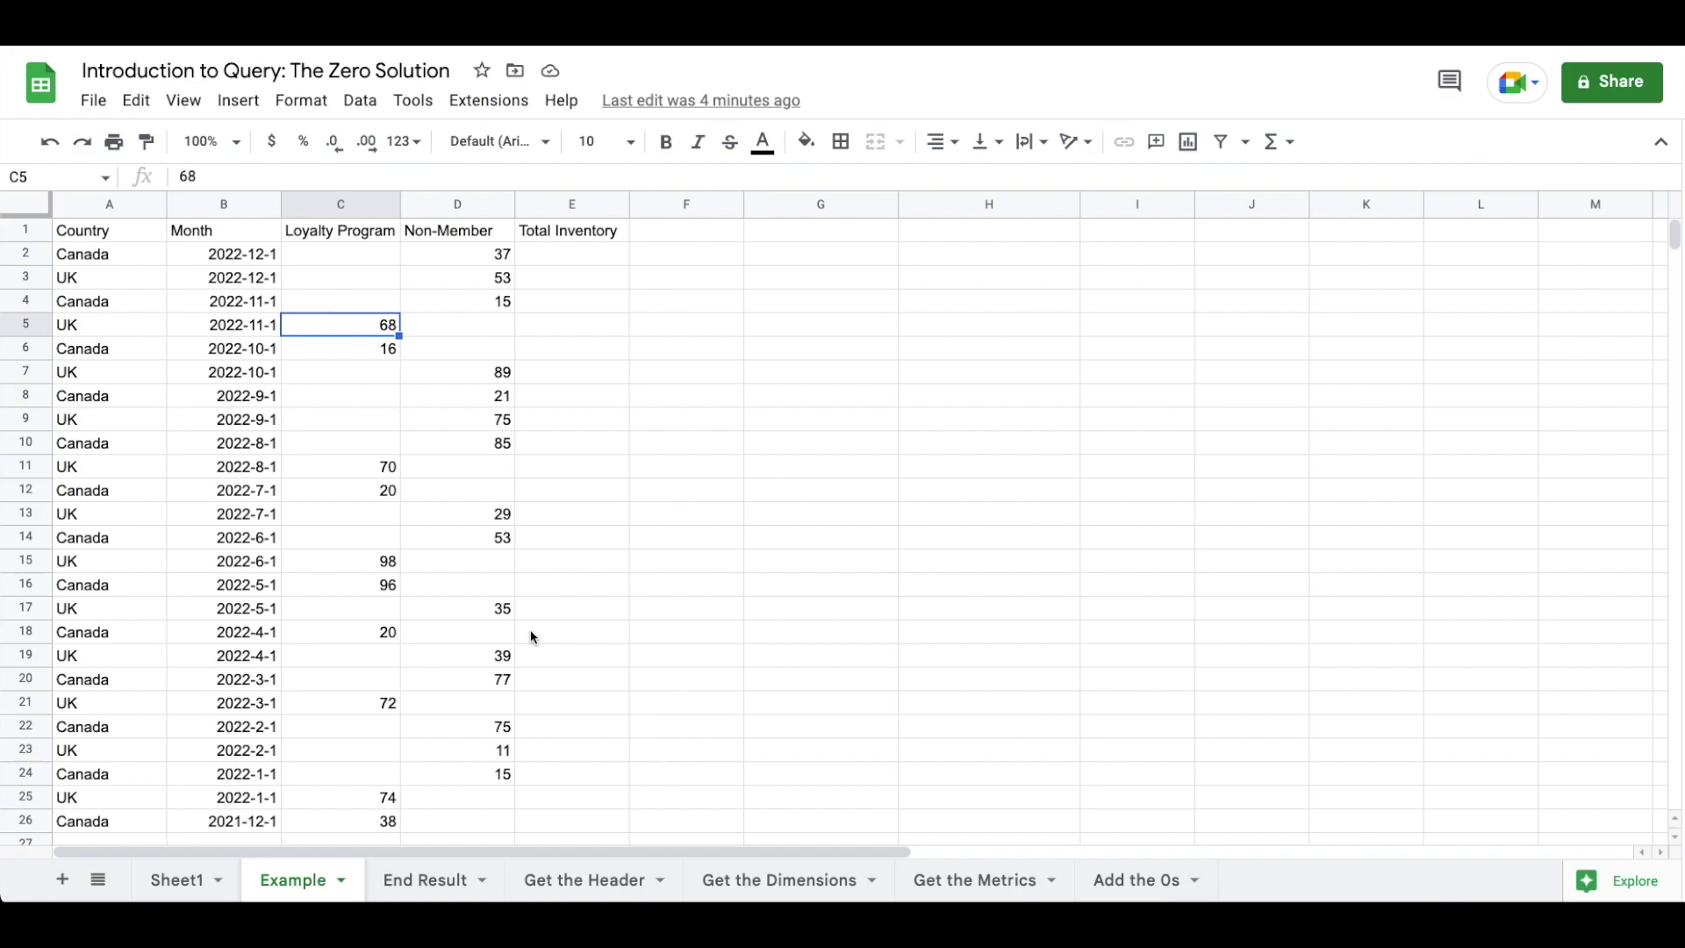
{"action": "left_click", "coordinate": [123, 237]}
{"action": "key", "text": "ctrl+shift+Right"}
{"action": "left_click_drag", "start_coordinate": [124, 255], "coordinate": [263, 254]}
{"action": "key", "text": "ctrl+shift+Down"}
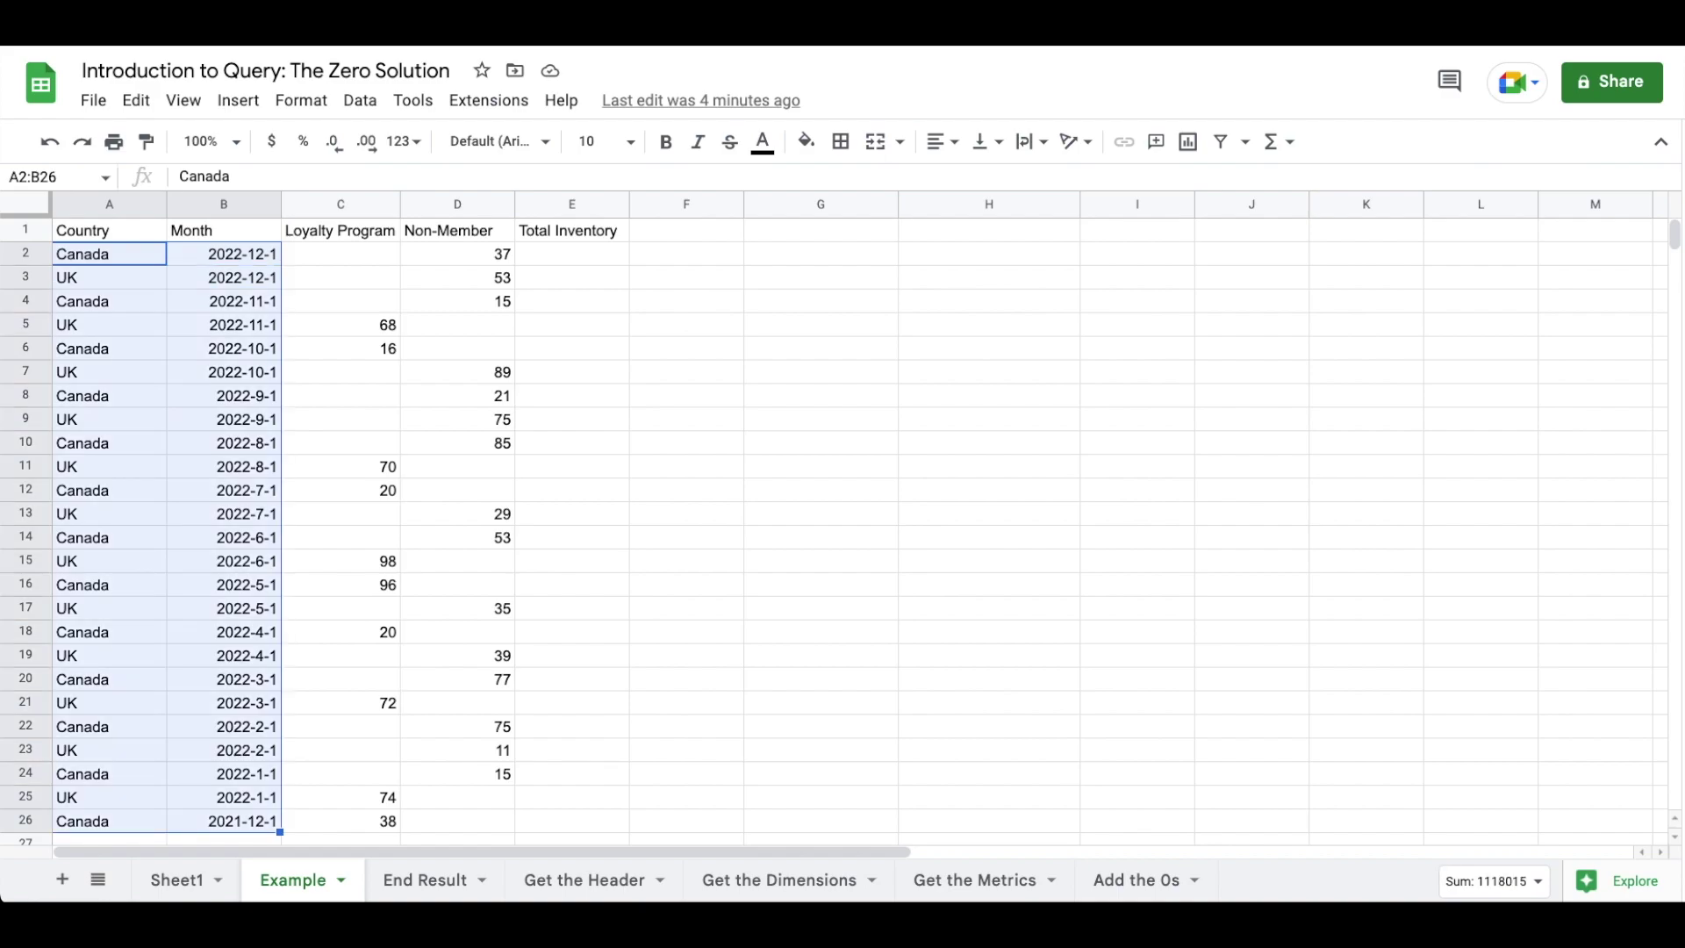
- Highlight the metric cells C2:E26 under Loyalty Program, Non-Member and Total Inventory
{"action": "left_click", "coordinate": [319, 255]}
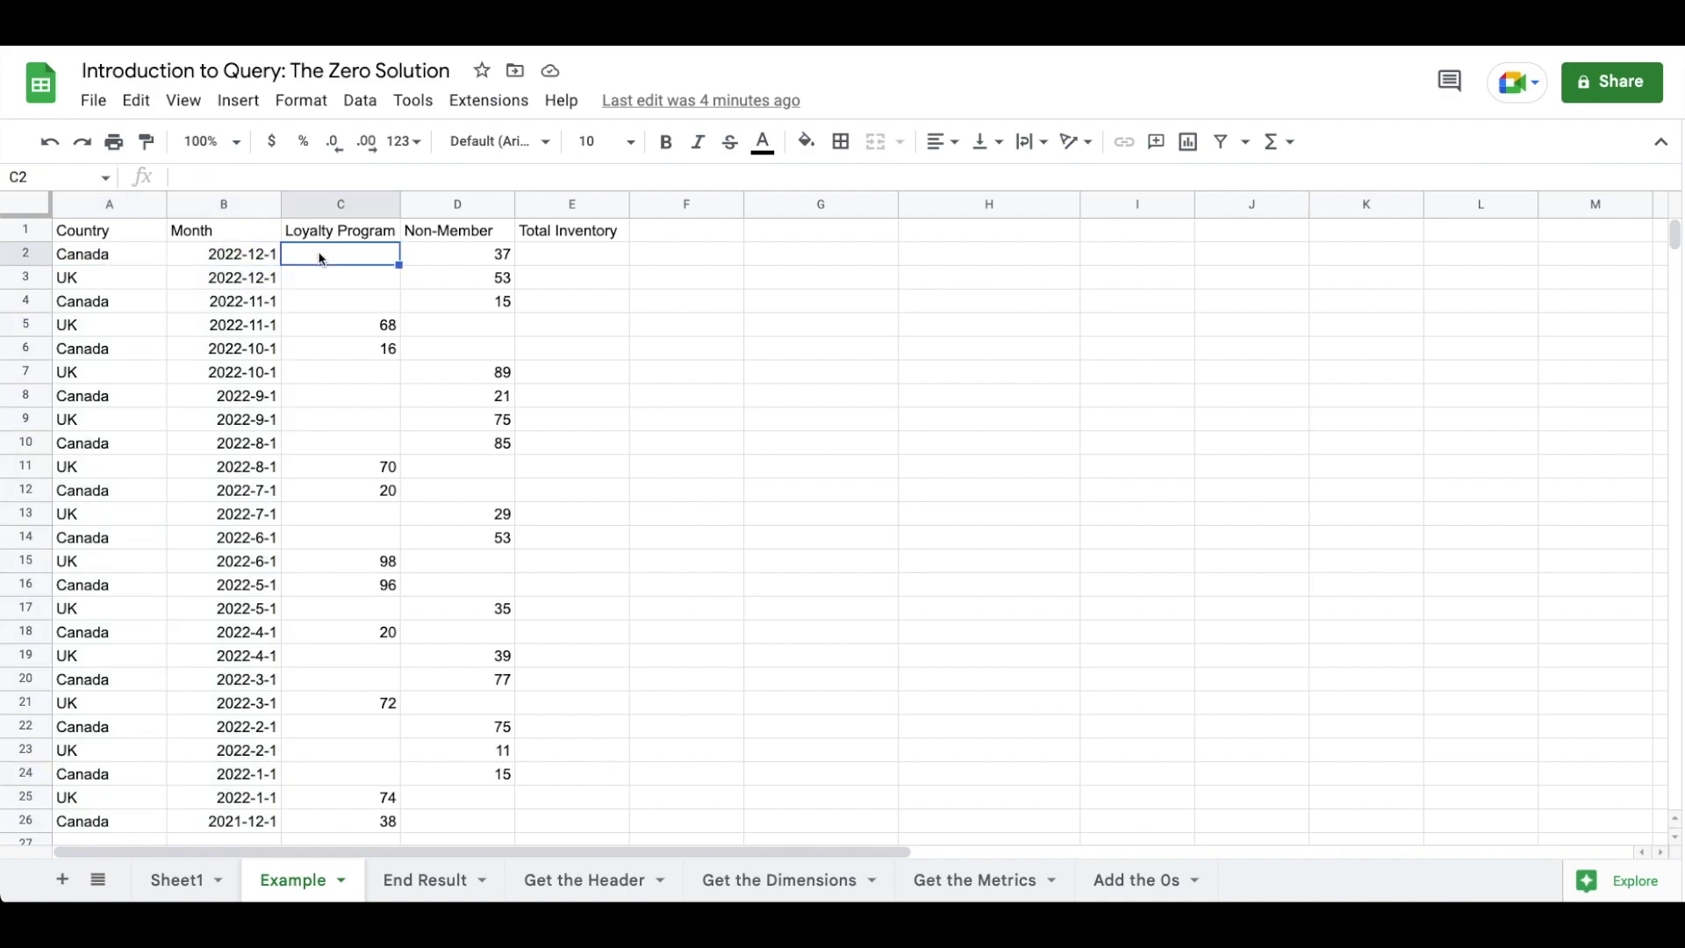
{"action": "key", "text": "shift+Right"}
{"action": "key", "text": "shift+Right"}
{"action": "key", "text": "shift+Down"}
{"action": "key", "text": "shift+Down"}
{"action": "key", "text": "shift+Down"}
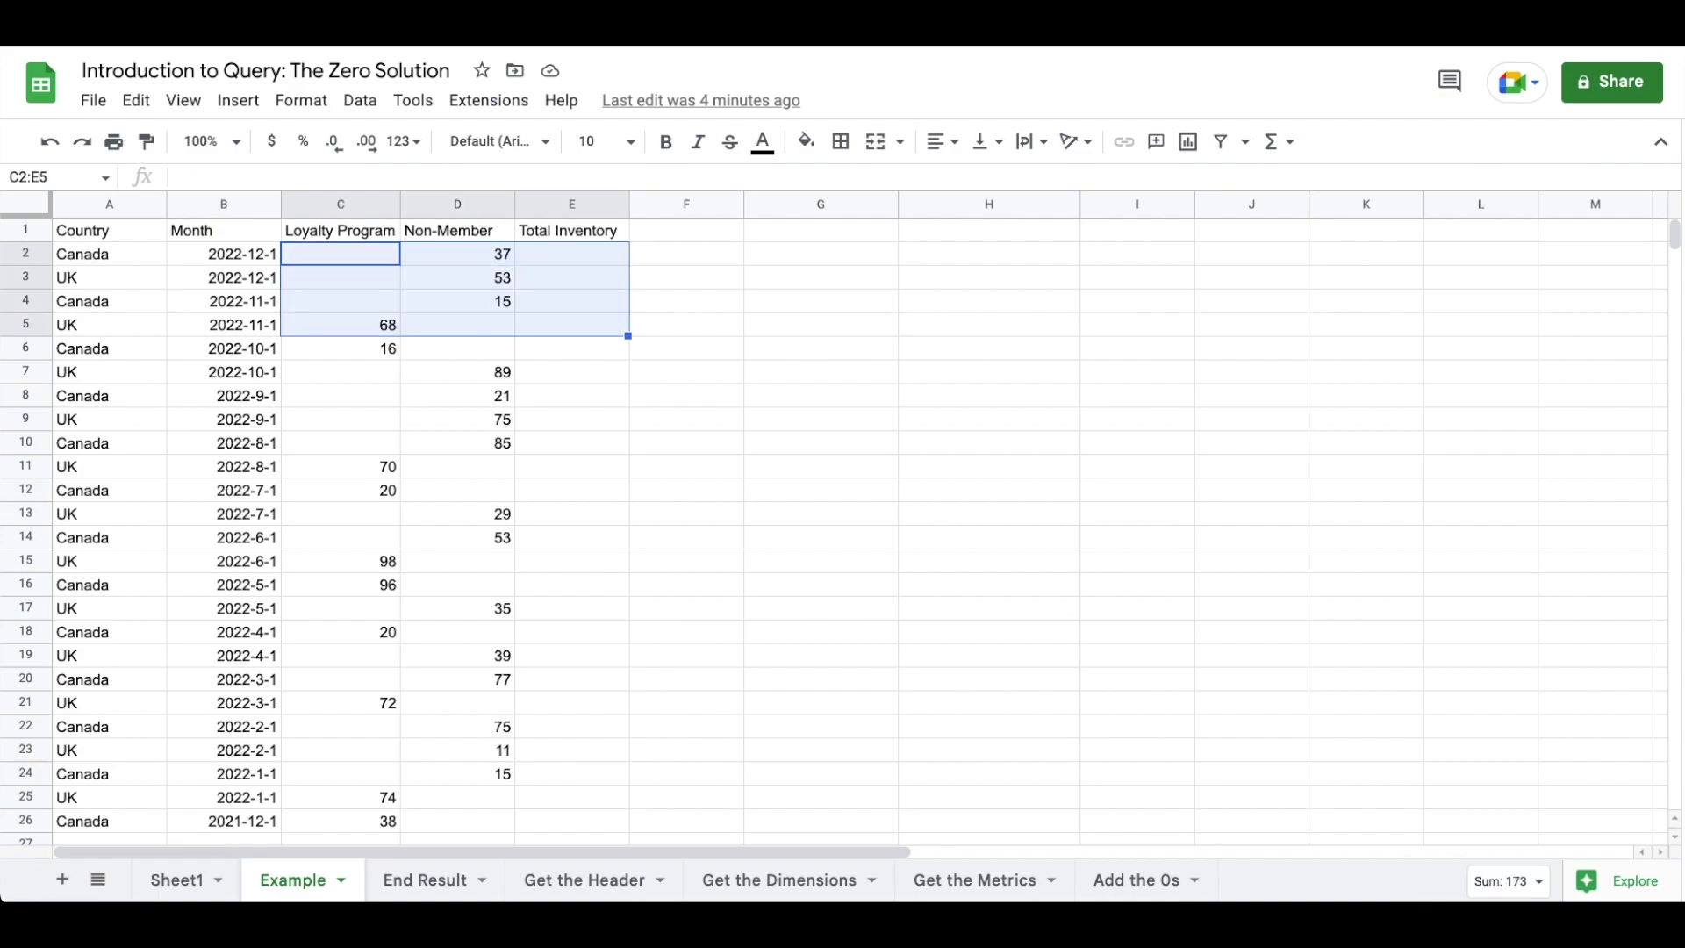
{"action": "key", "text": "shift+Down"}
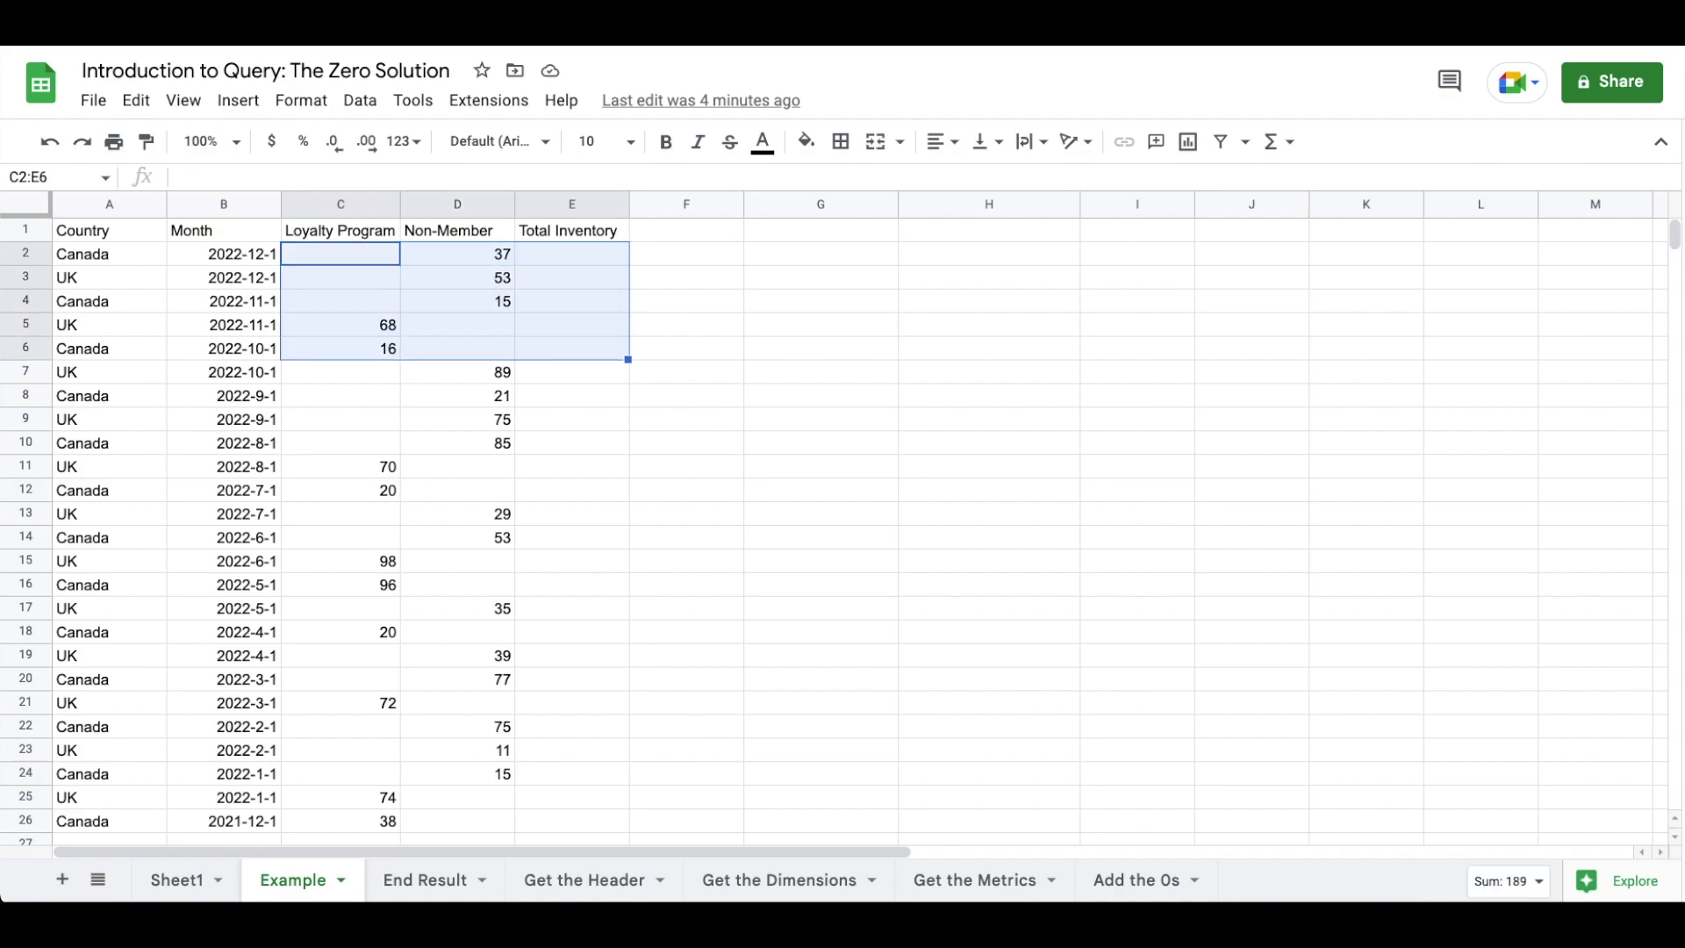
{"action": "key", "text": "shift+Down"}
{"action": "key", "text": "shift+Down"}
{"action": "key", "text": "shift+Down"}
{"action": "key", "text": "shift+Down"}
{"action": "key", "text": "shift+Down"}
{"action": "key", "text": "shift+Down"}
{"action": "key", "text": "shift+Down"}
{"action": "key", "text": "shift+Down"}
{"action": "key", "text": "shift+Down"}
{"action": "key", "text": "shift+Down"}
{"action": "key", "text": "shift+Down"}
{"action": "key", "text": "shift+Down"}
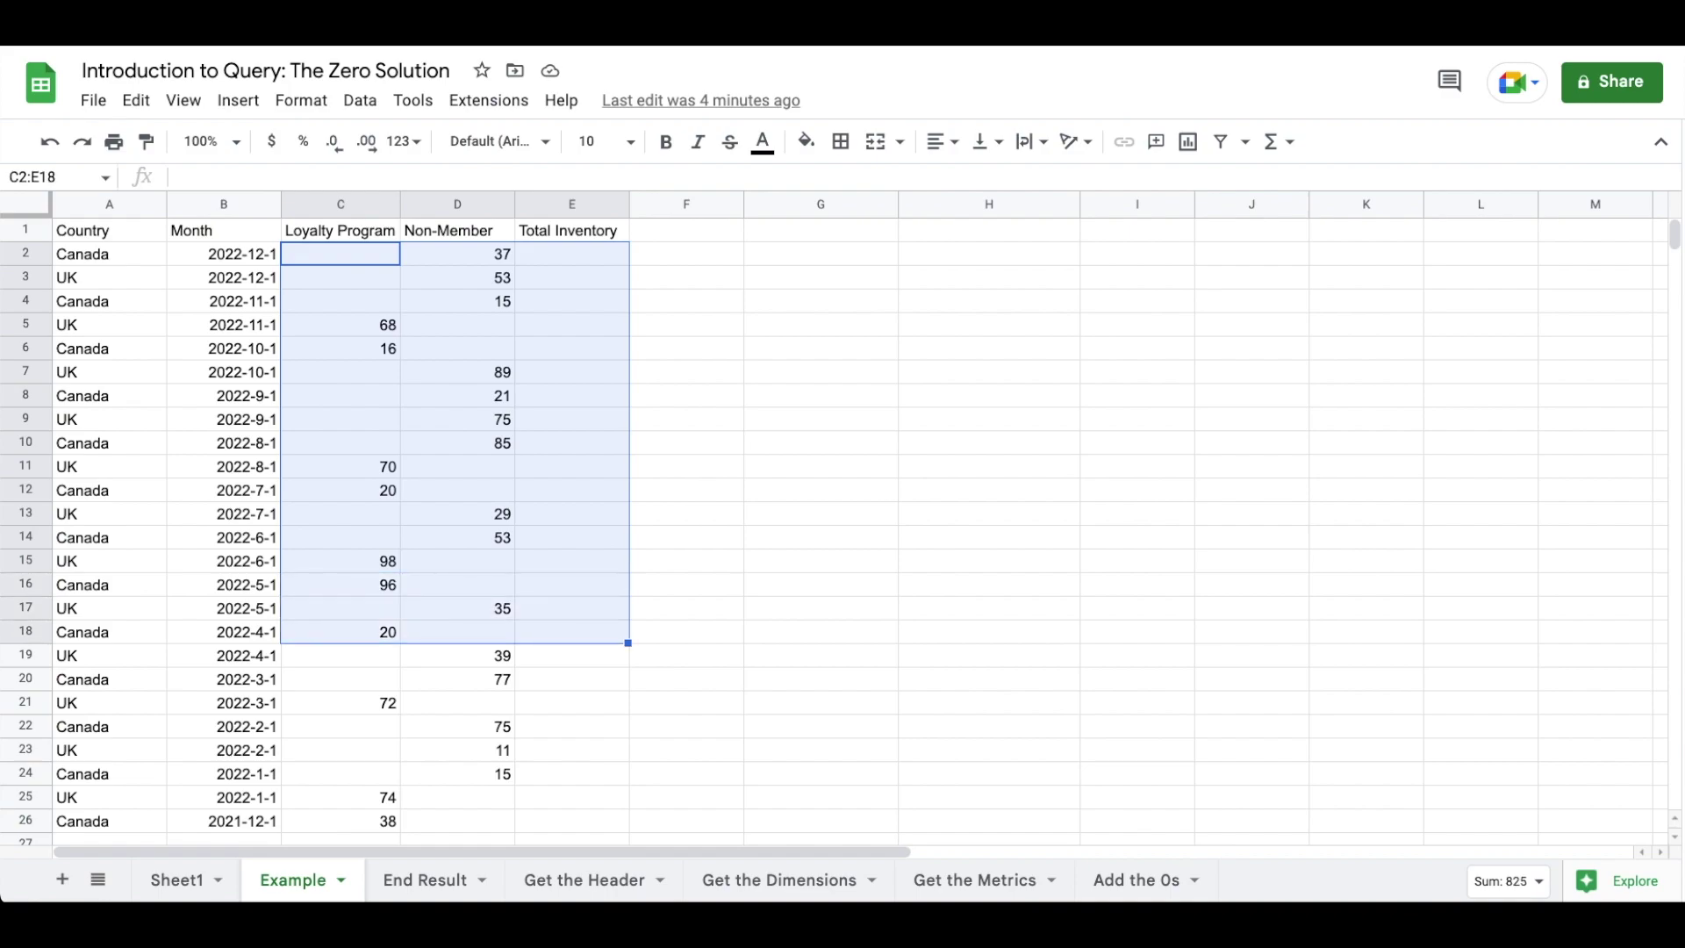
{"action": "key", "text": "shift+Down"}
{"action": "key", "text": "shift+Down"}
{"action": "key", "text": "shift+Down"}
{"action": "key", "text": "shift+Down"}
{"action": "key", "text": "shift+Down"}
{"action": "key", "text": "shift+Down"}
{"action": "key", "text": "shift+Down"}
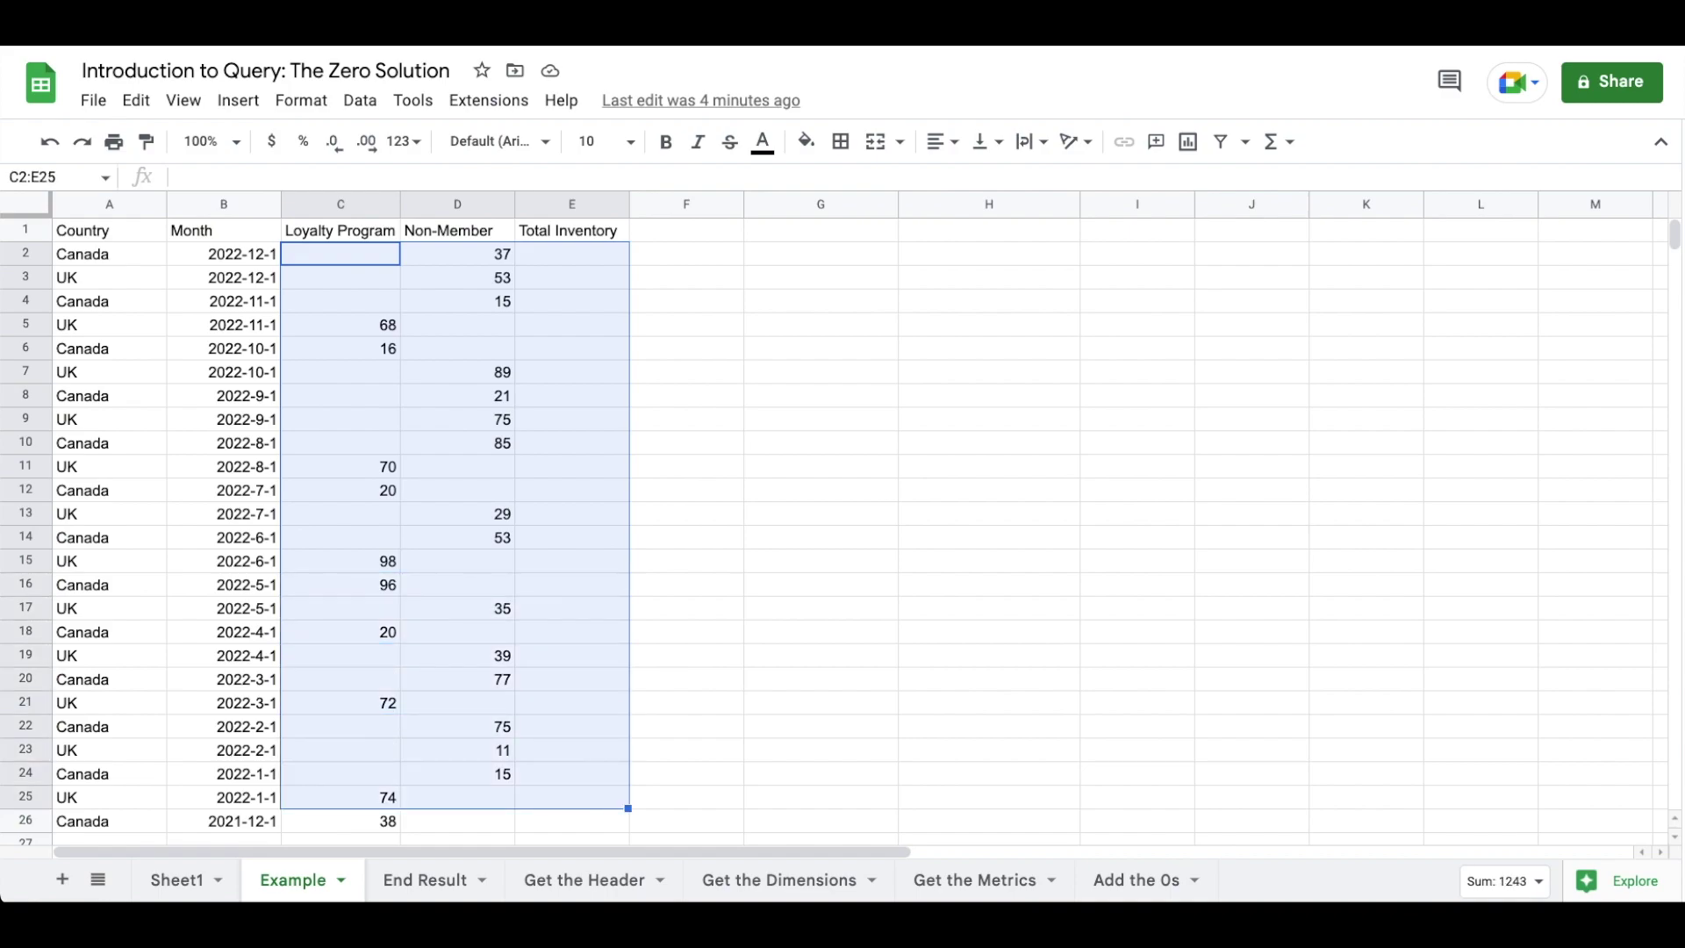
{"action": "key", "text": "shift+Down"}
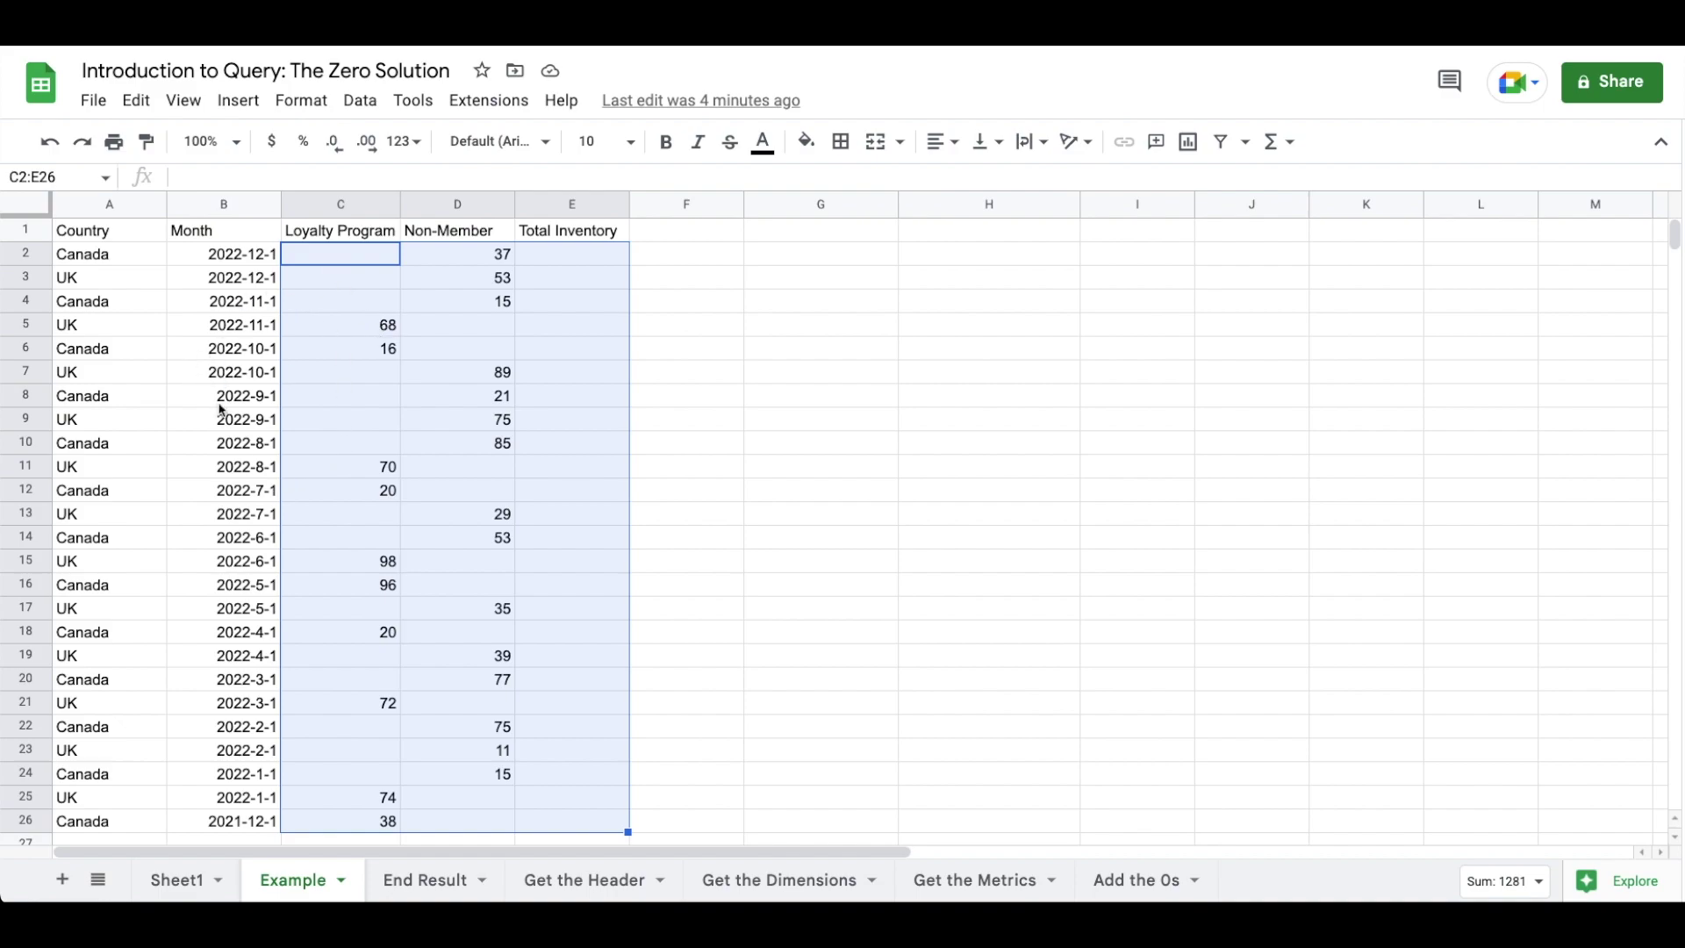
- View the End Result sheet, and highlight the header row A1:D1 on the Get the Header sheet
{"action": "left_click", "coordinate": [434, 883]}
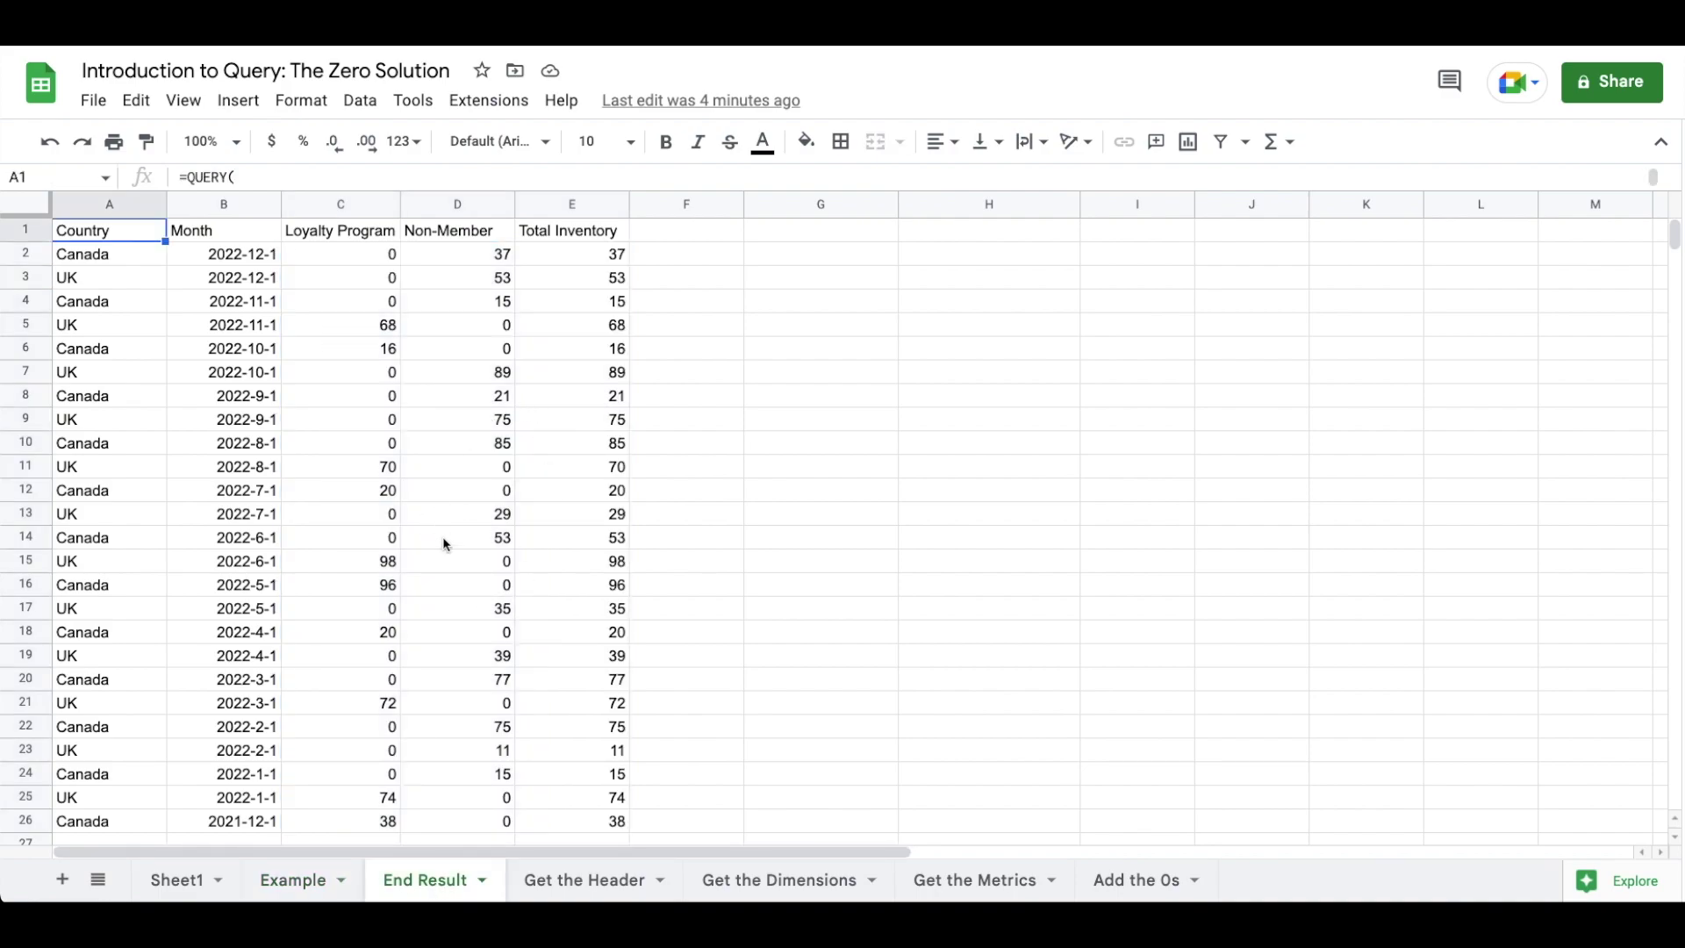
{"action": "left_click", "coordinate": [565, 877]}
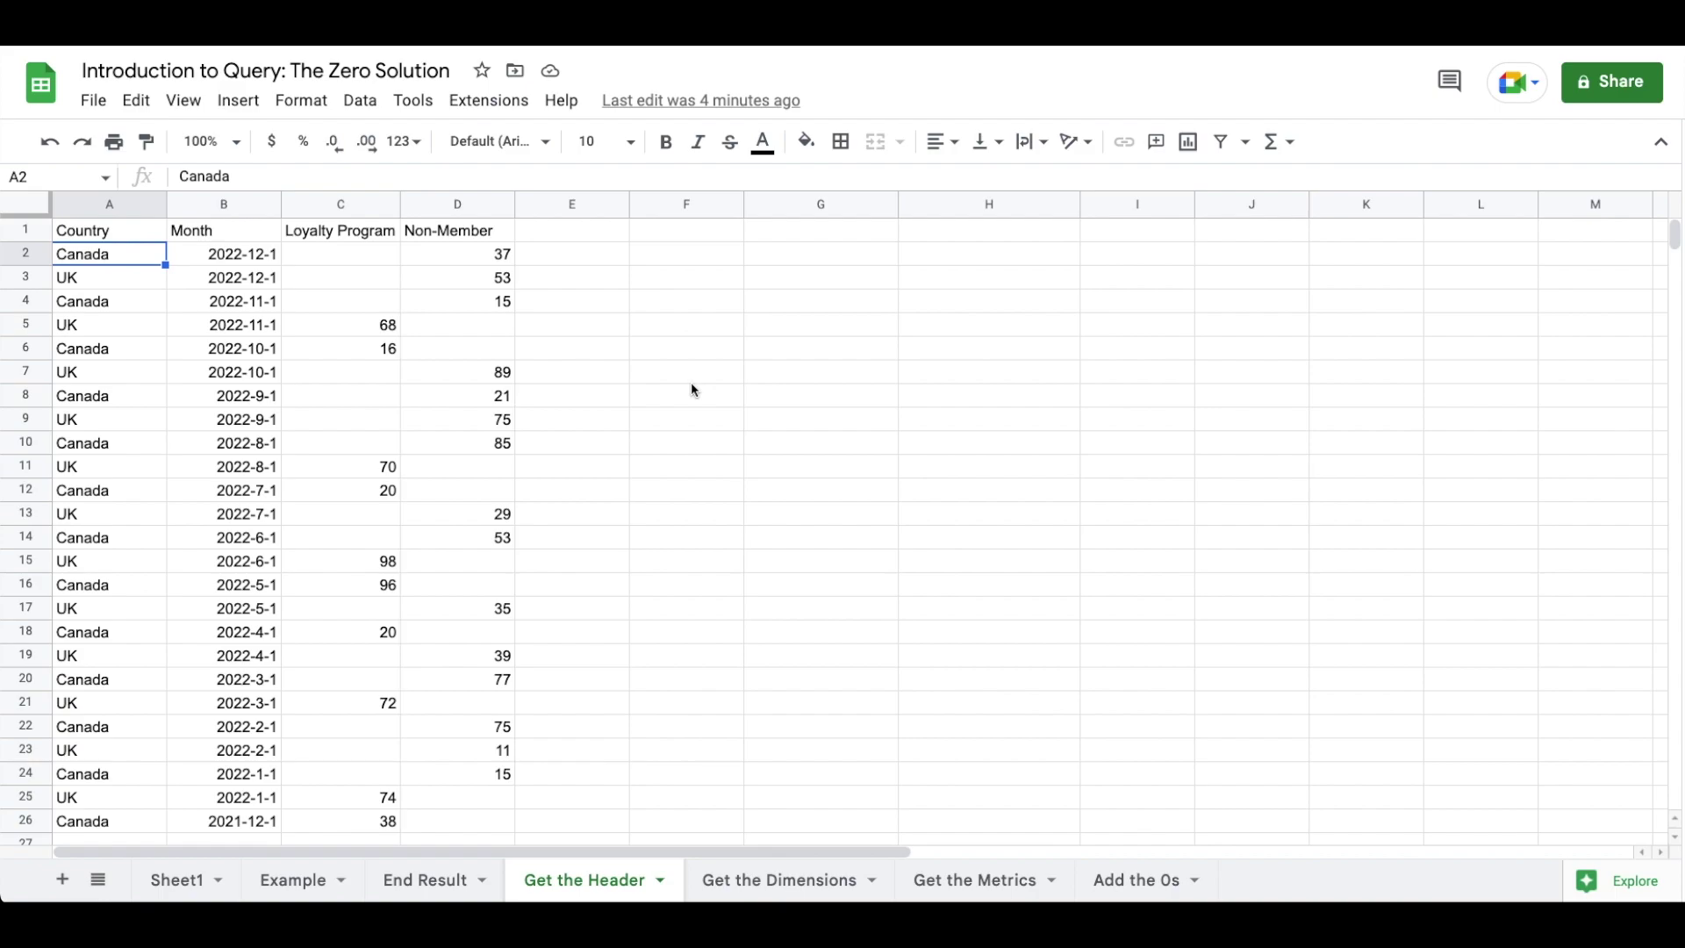
{"action": "left_click_drag", "start_coordinate": [88, 231], "coordinate": [457, 230]}
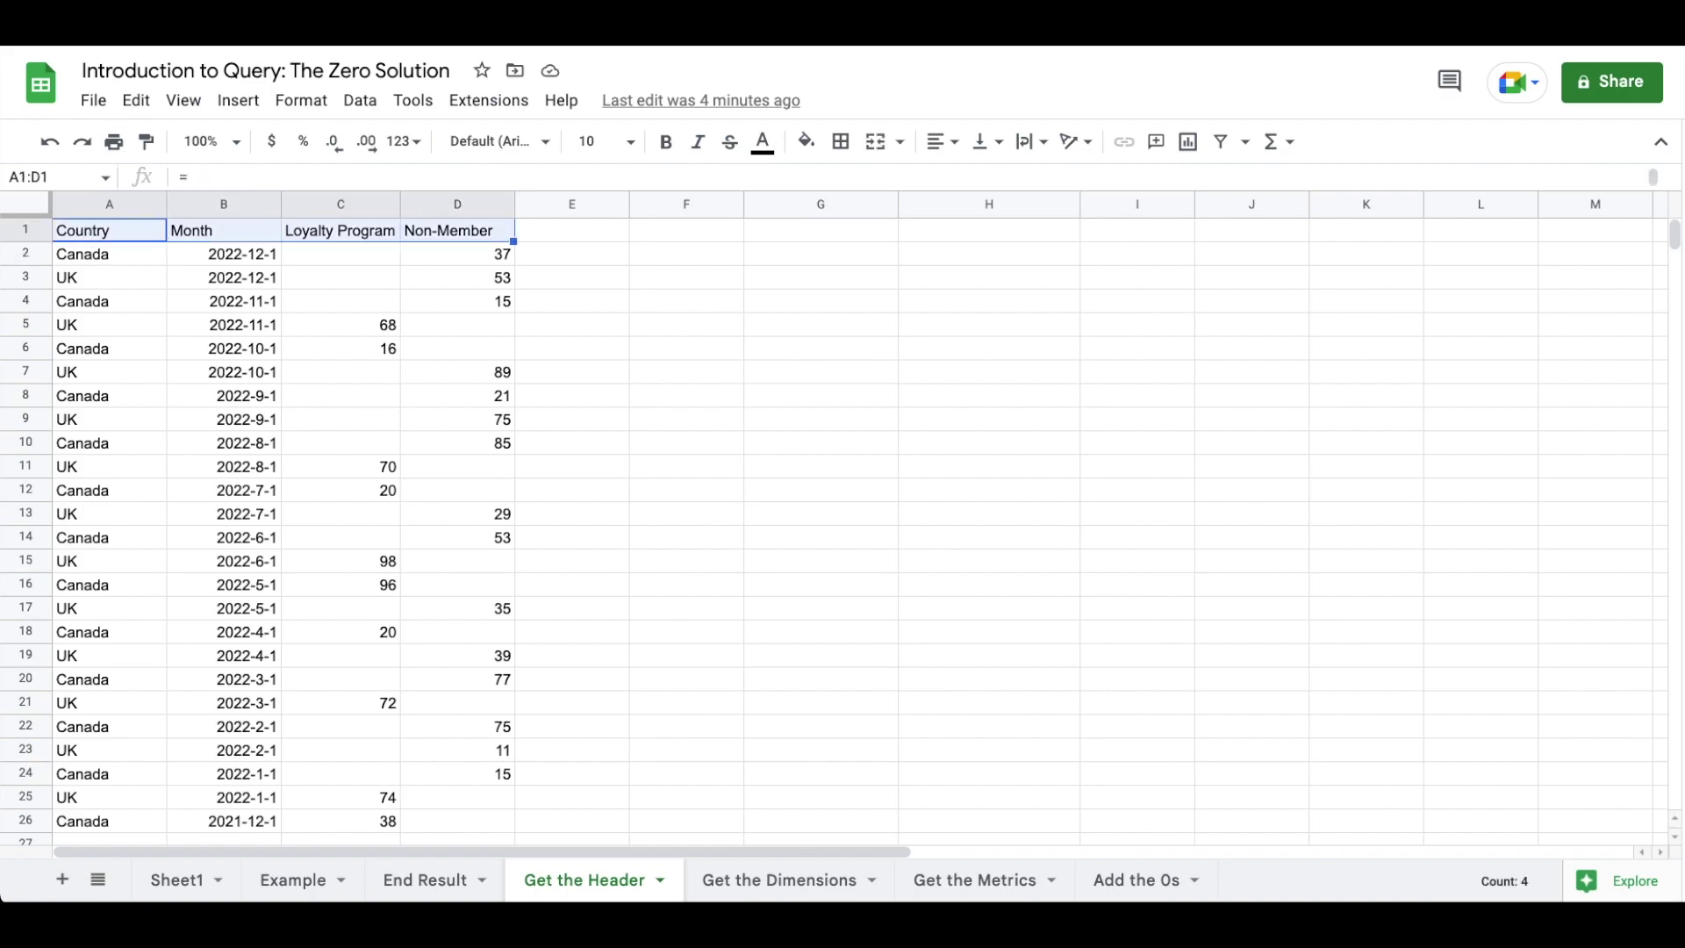
- Highlight the Country values from A2 downward, and return to the header cells A1:D1
{"action": "left_click", "coordinate": [99, 257]}
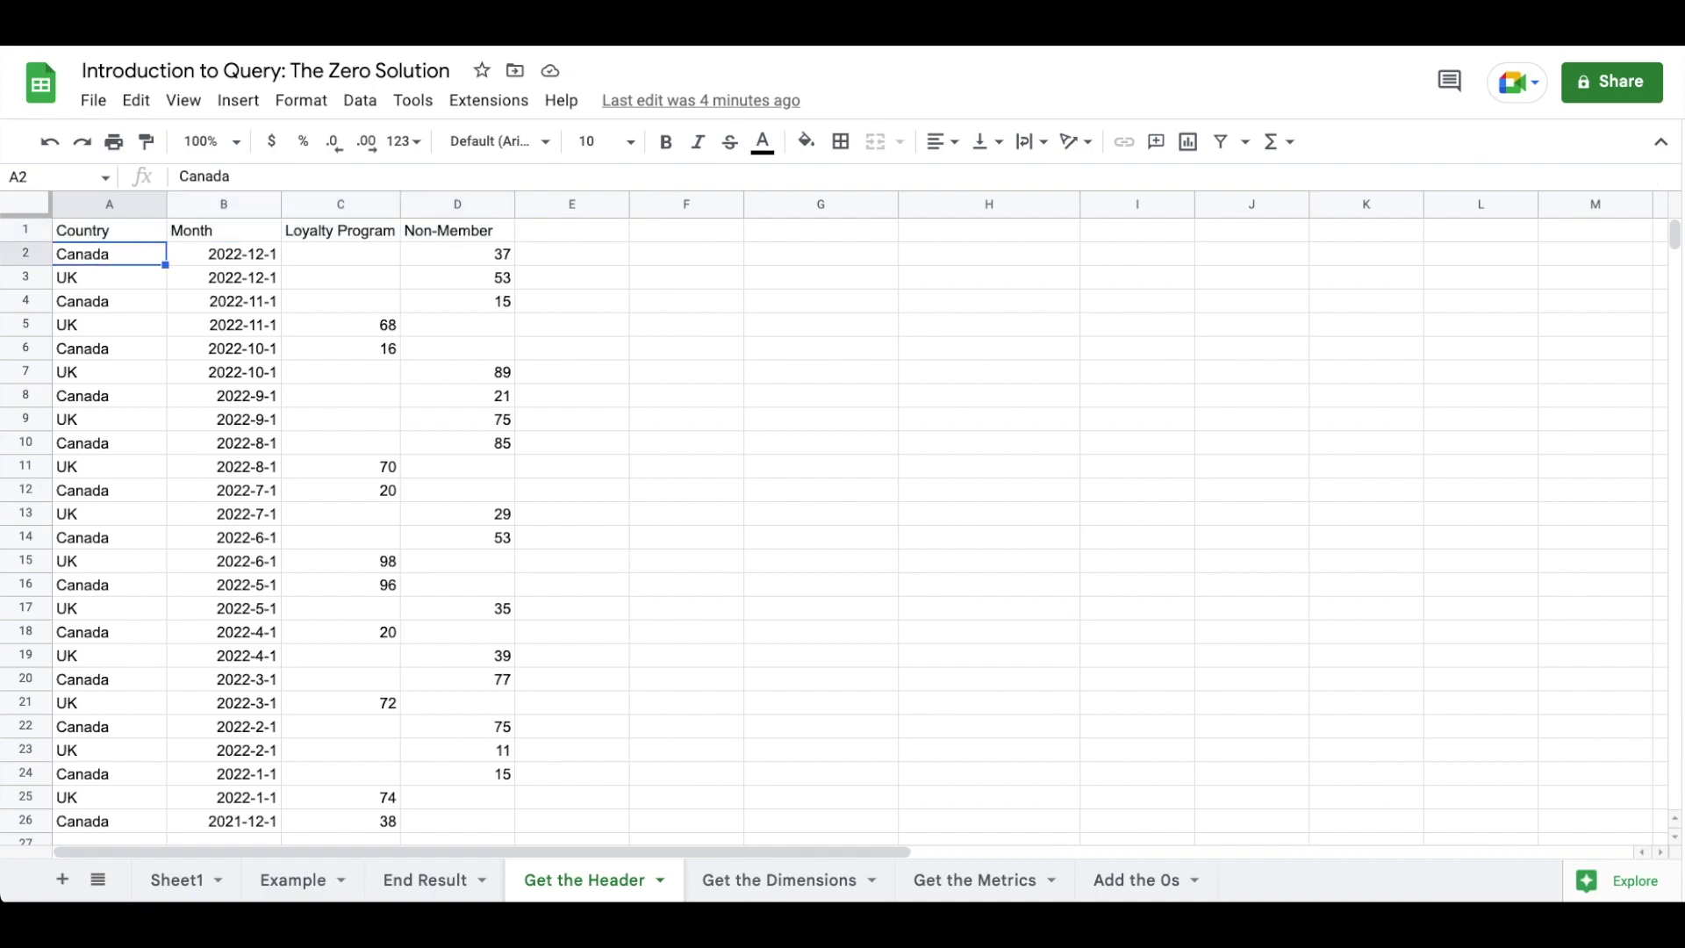
{"action": "key", "text": "shift+Down"}
{"action": "key", "text": "shift+Down"}
{"action": "key", "text": "shift+Down"}
{"action": "key", "text": "shift+Down"}
{"action": "key", "text": "shift+Down"}
{"action": "key", "text": "shift+Down"}
{"action": "key", "text": "shift+Down"}
{"action": "key", "text": "shift+Down"}
{"action": "key", "text": "shift+Down"}
{"action": "key", "text": "shift+Down"}
{"action": "key", "text": "shift+Down"}
{"action": "key", "text": "shift+Down"}
{"action": "key", "text": "shift+Down"}
{"action": "key", "text": "shift+Down"}
{"action": "key", "text": "shift+Down"}
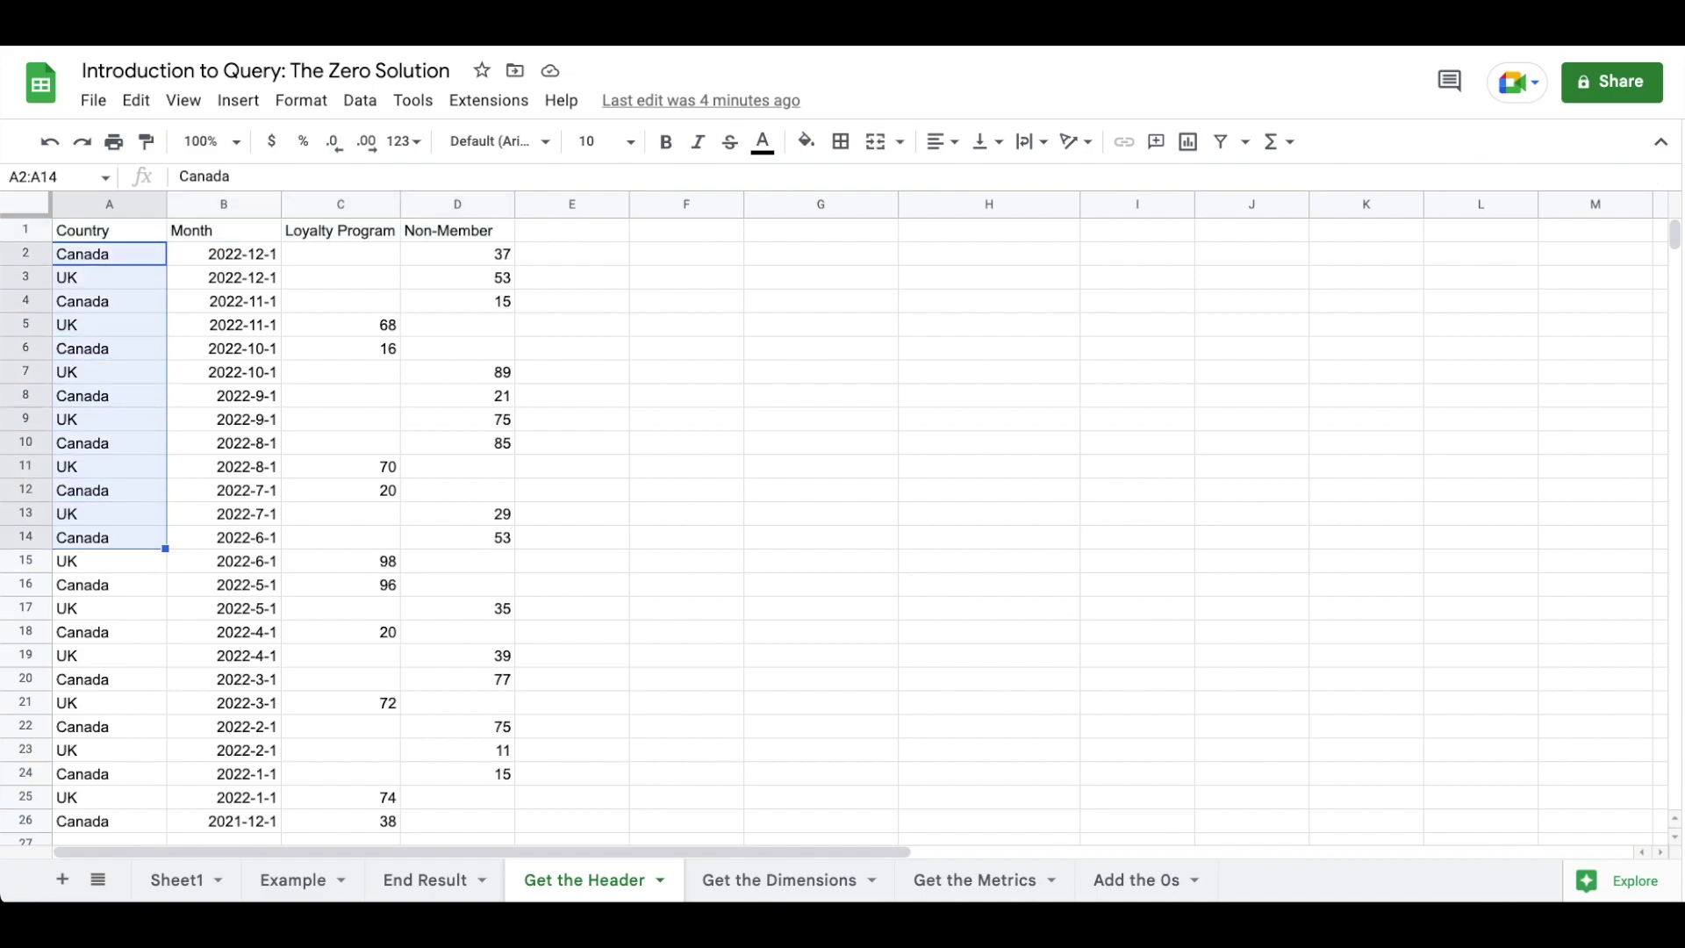
{"action": "key", "text": "ctrl+Home"}
{"action": "type", "text": "="}
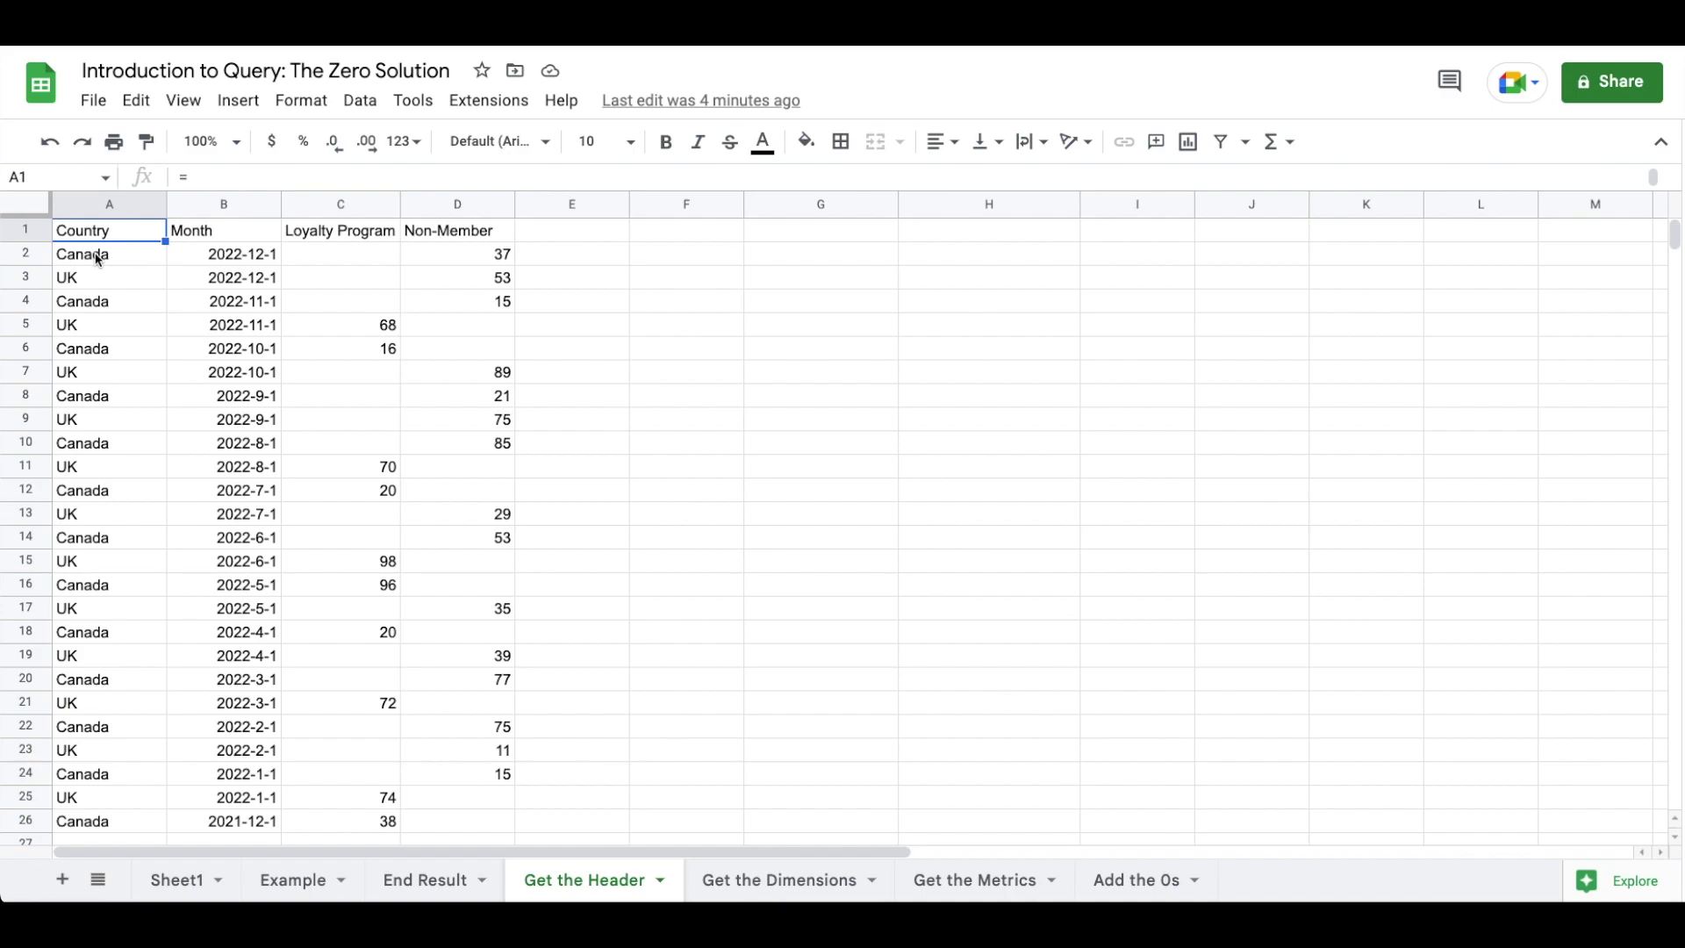
{"action": "key", "text": "ctrl+shift+Right"}
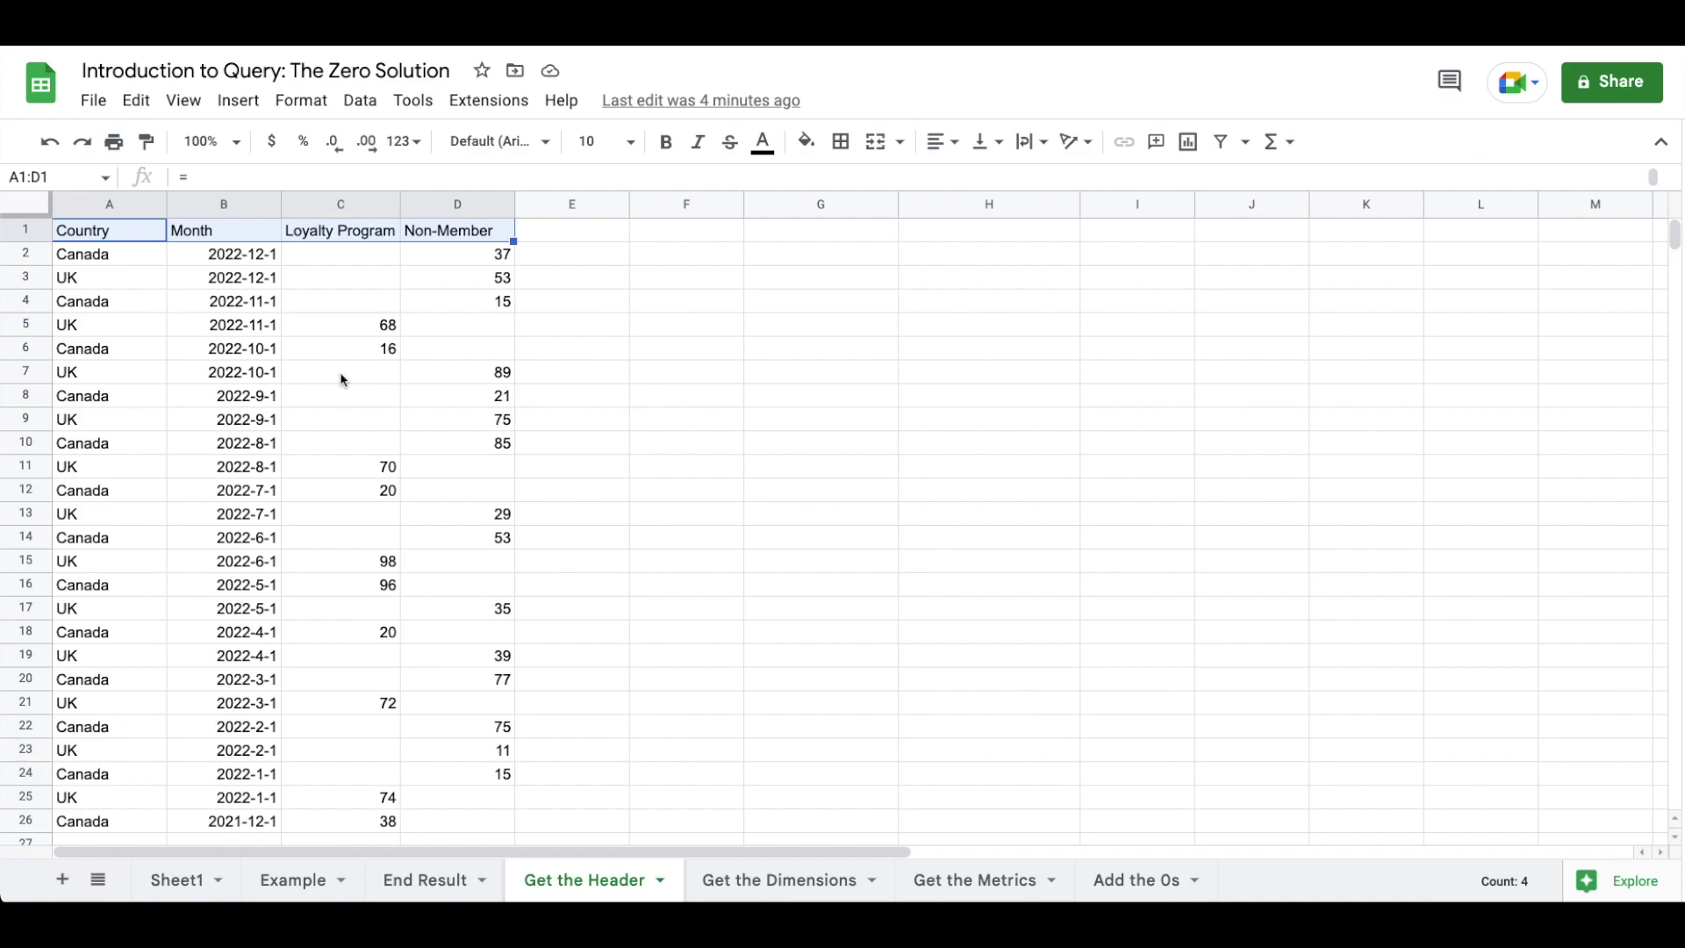
- Set the LIMIT in the QUERY formula in A1 of the Get the Header sheet to 0
{"action": "key", "text": "Left"}
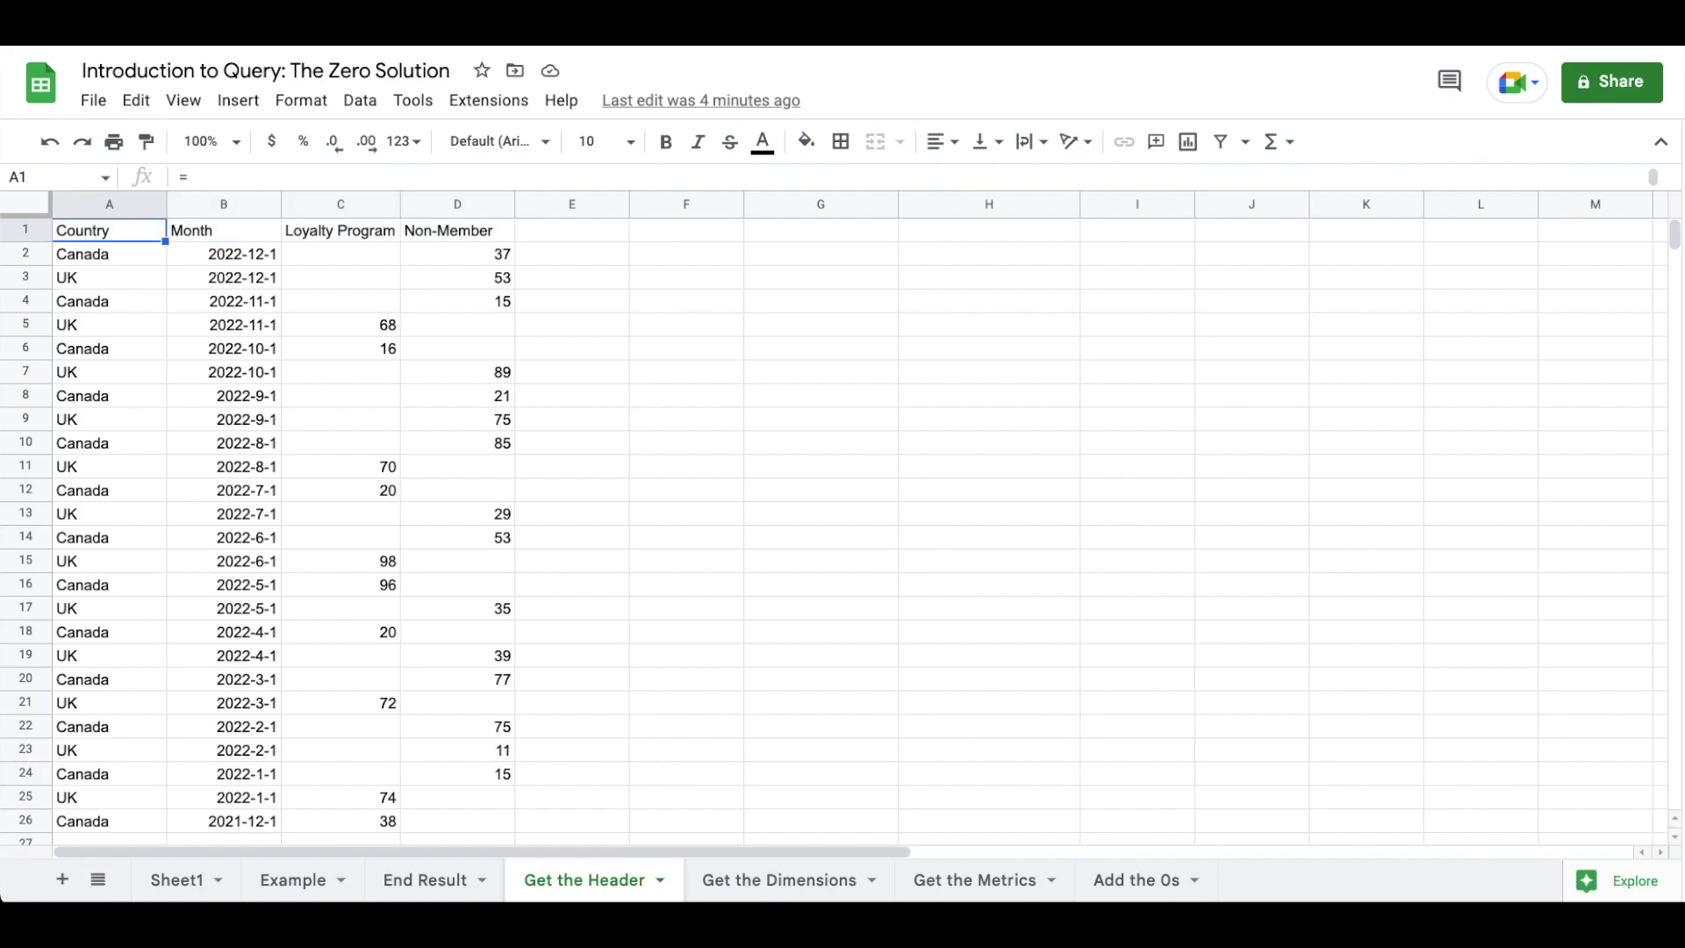
{"action": "type", "text": "QUERY(Sheet1!A:G,\"  SELECT A, C, sum(D) WHERE B MATCHES 'Matt|Halley' GROUP BY A, C PIVOT G ORDER BY C desc LIMIT 25  \",1)"}
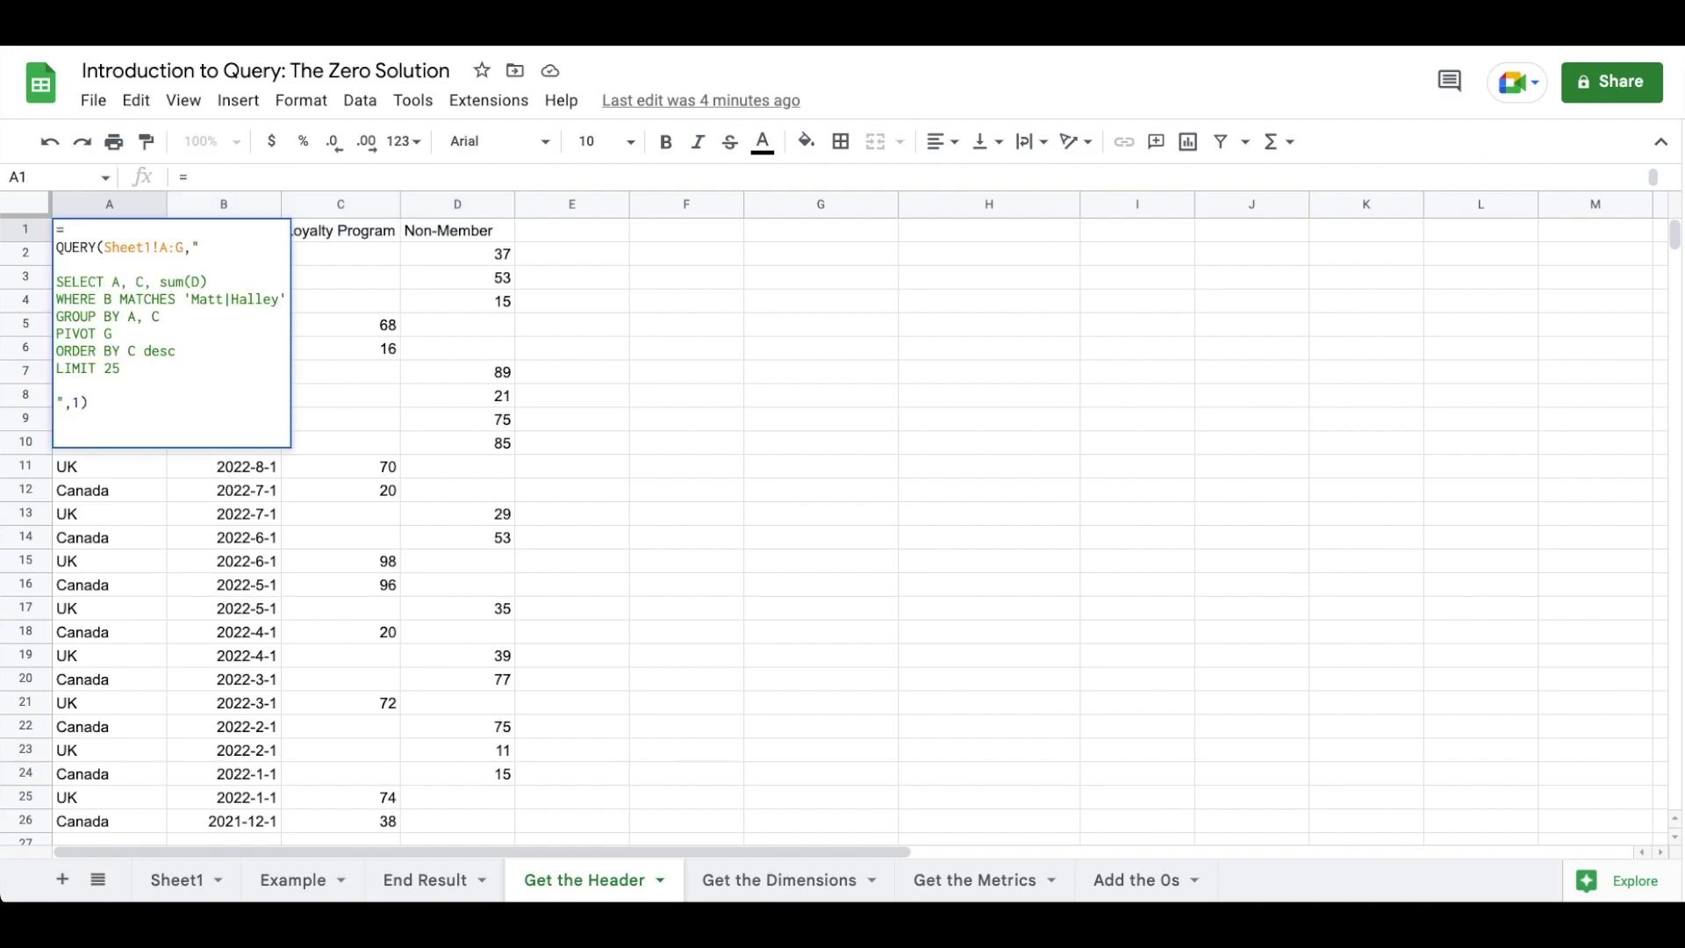
{"action": "left_click", "coordinate": [188, 373]}
{"action": "key", "text": "BackSpace"}
{"action": "key", "text": "BackSpace"}
{"action": "type", "text": "0"}
{"action": "key", "text": "Return"}
{"action": "key", "text": "Up"}
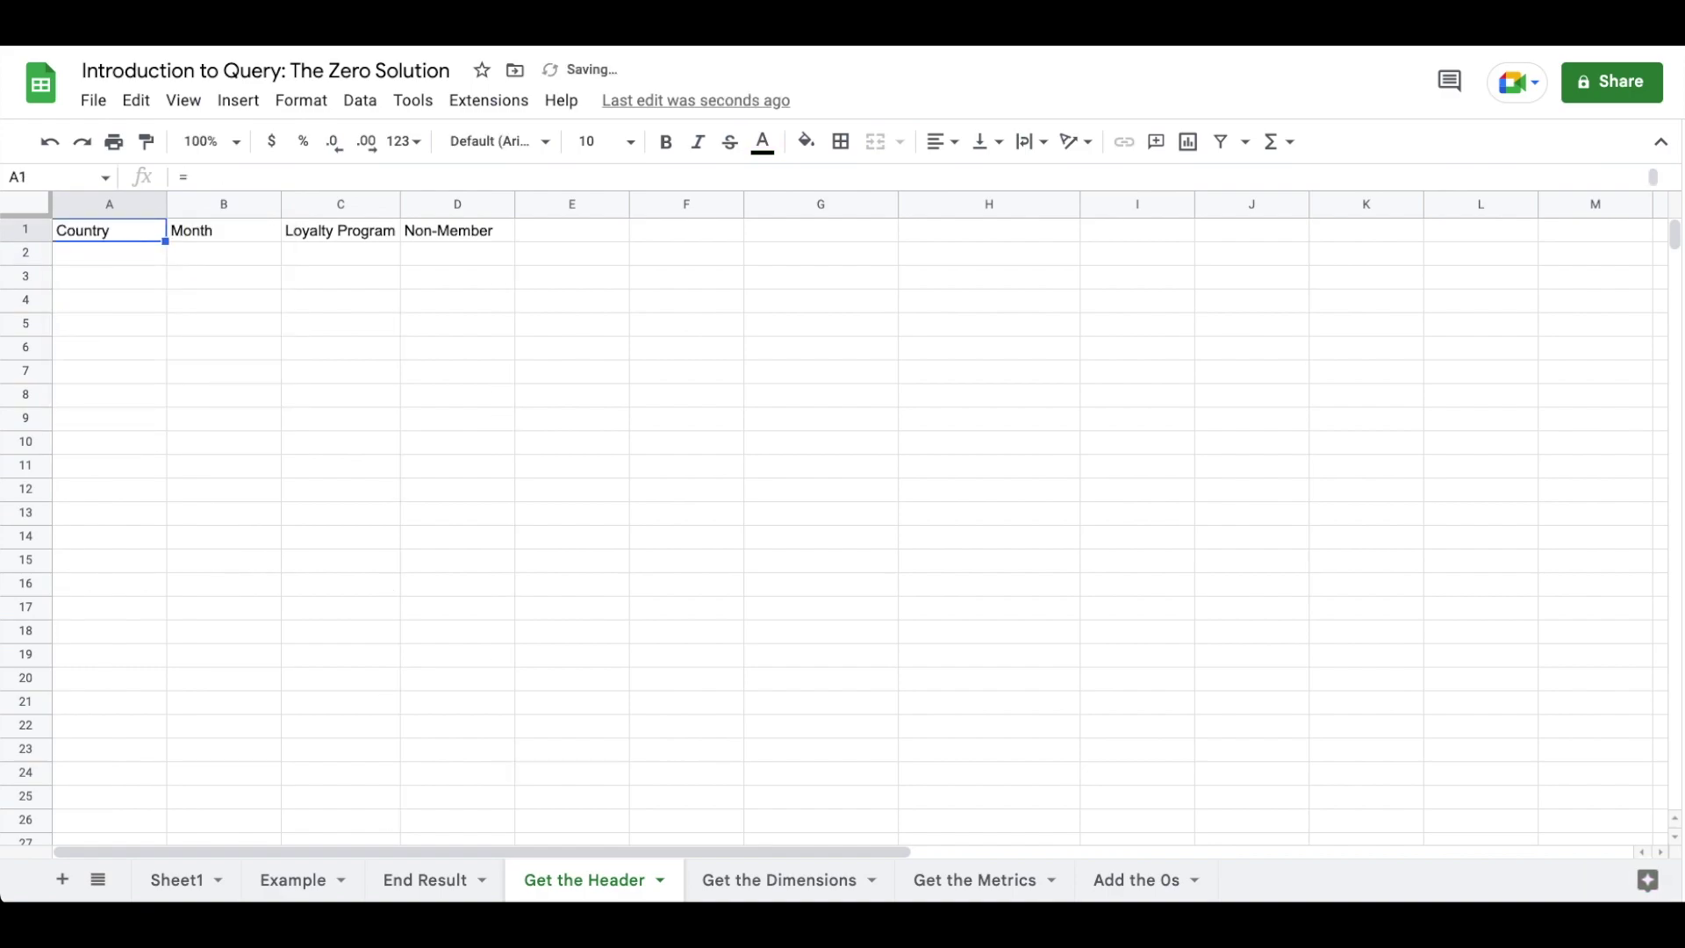
- Check the returned header cells A1:D1 and review the edited formula in A1 without changing it
{"action": "key", "text": "ctrl+shift+Right"}
{"action": "key", "text": "Left"}
{"action": "key", "text": "Return"}
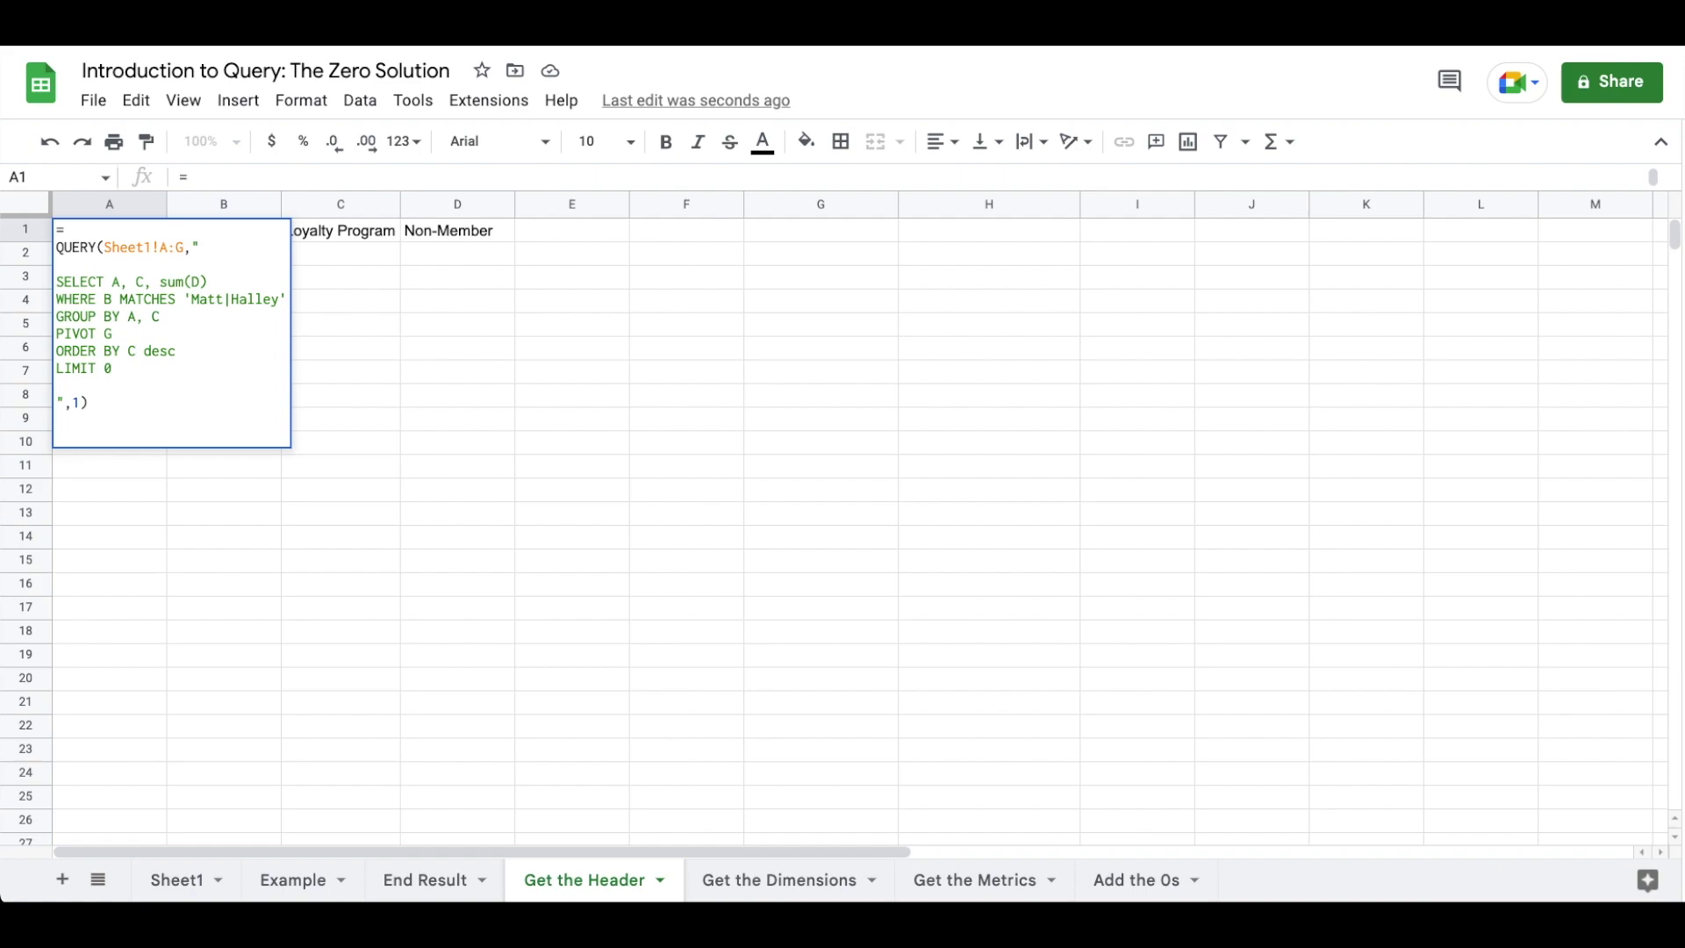
{"action": "key", "text": "Escape"}
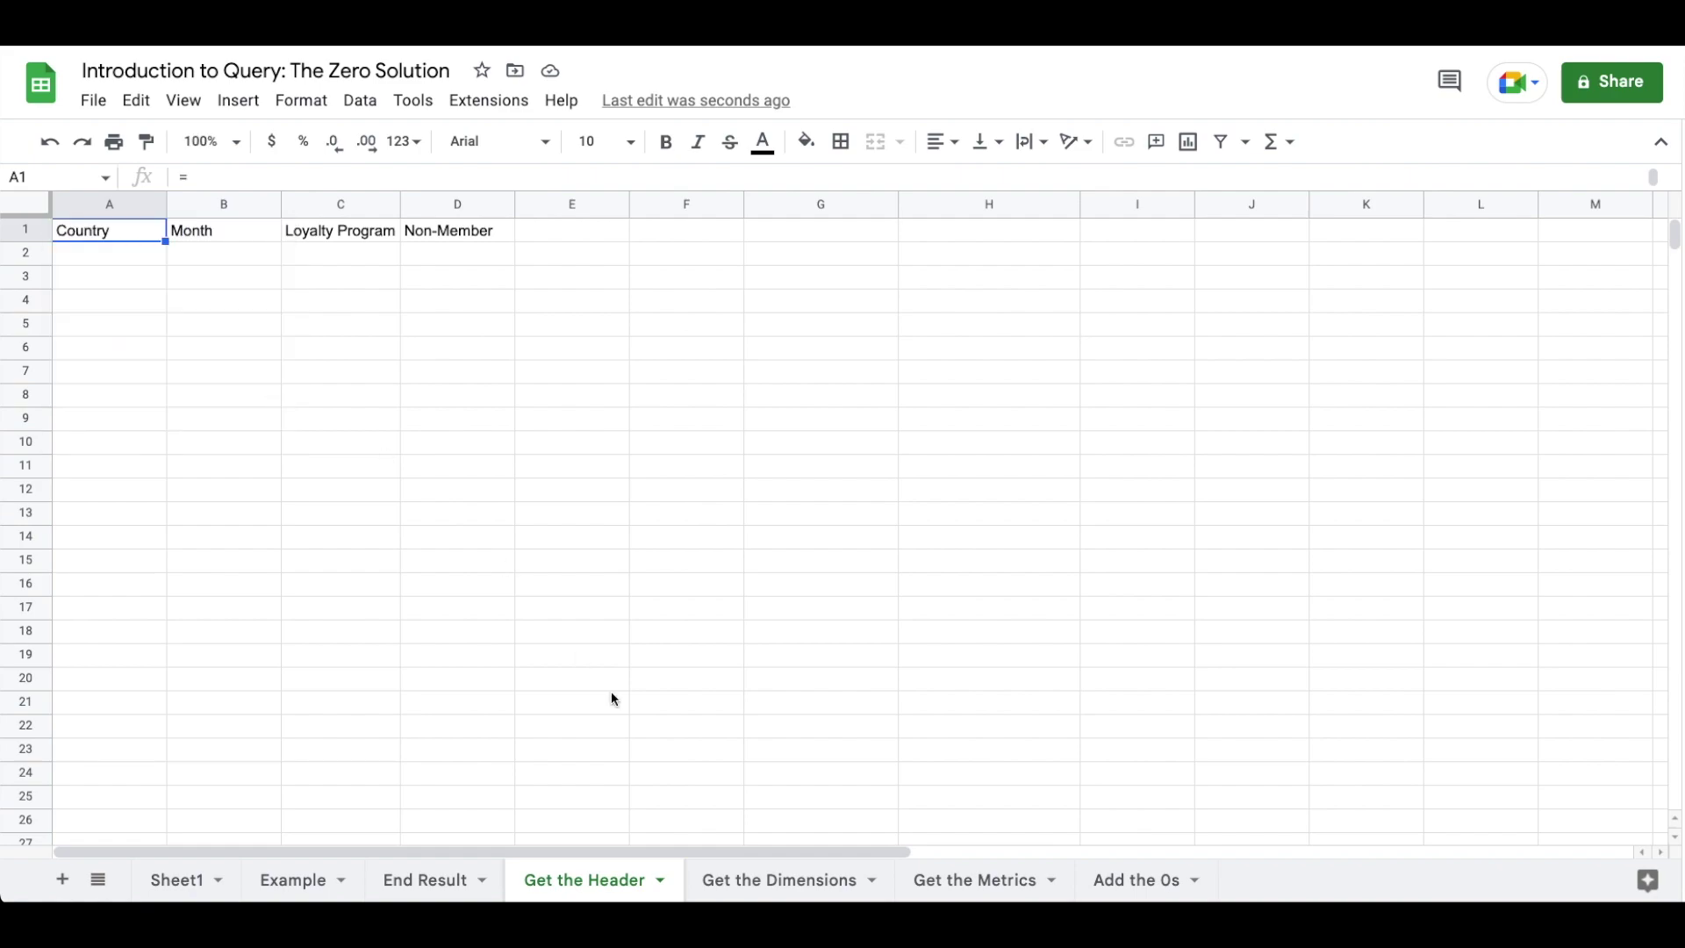
- Switch to the Get the Dimensions sheet and review the QUERY formula in A1
{"action": "left_click", "coordinate": [760, 884]}
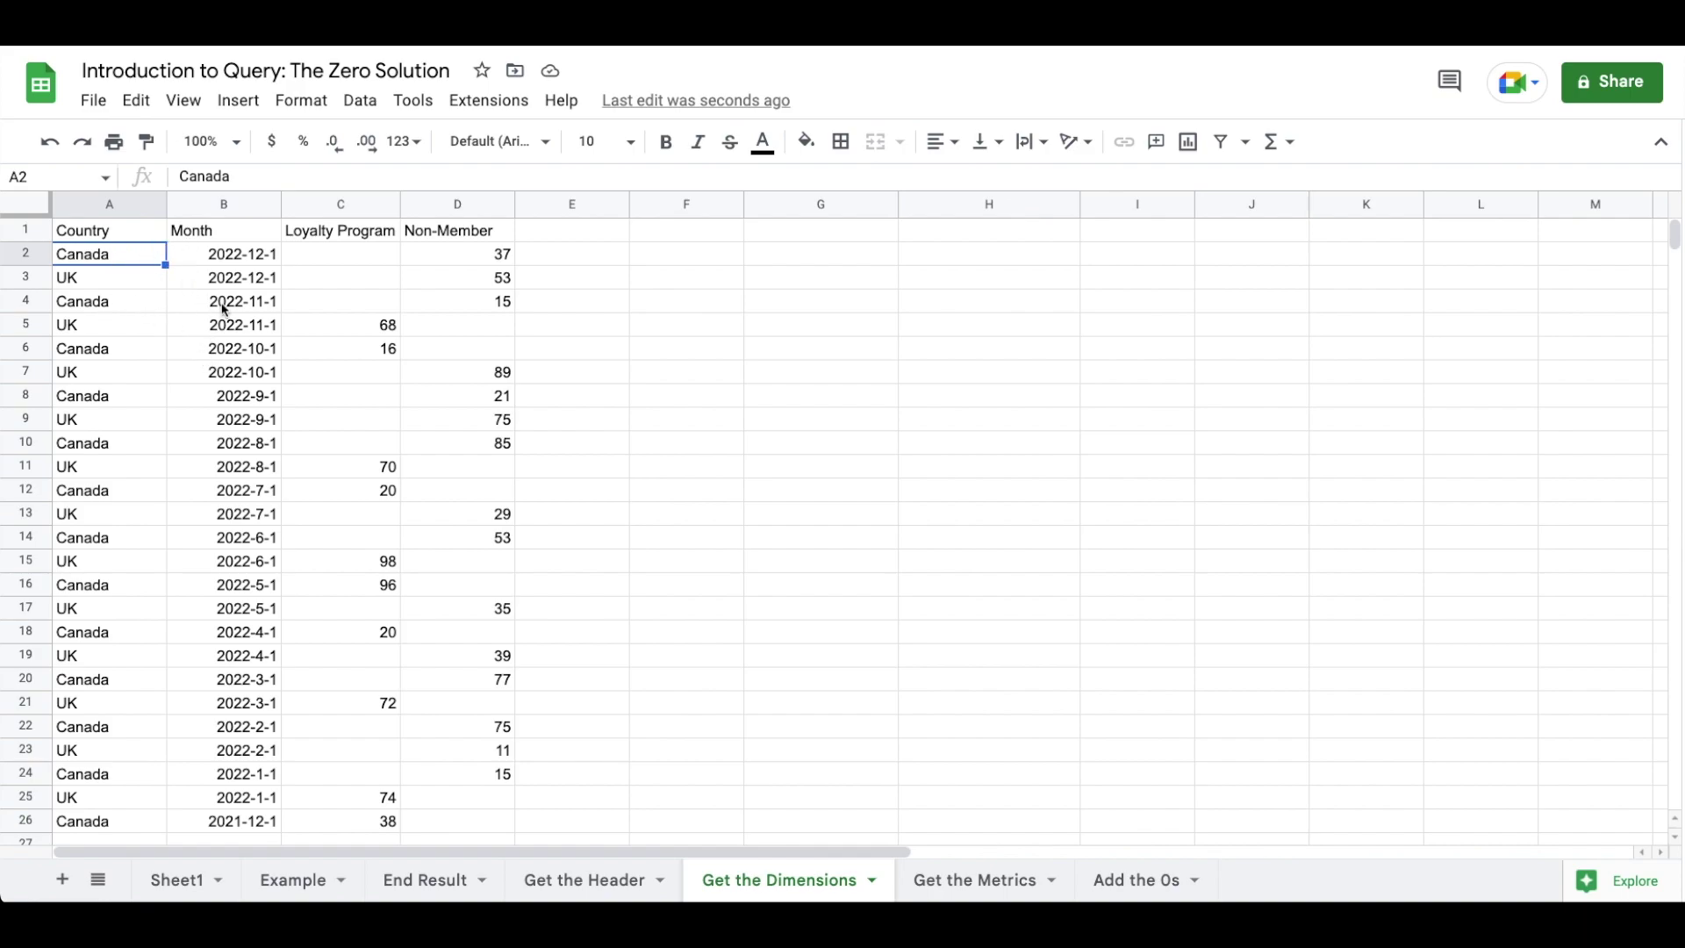
{"action": "left_click", "coordinate": [138, 233]}
{"action": "key", "text": "Return"}
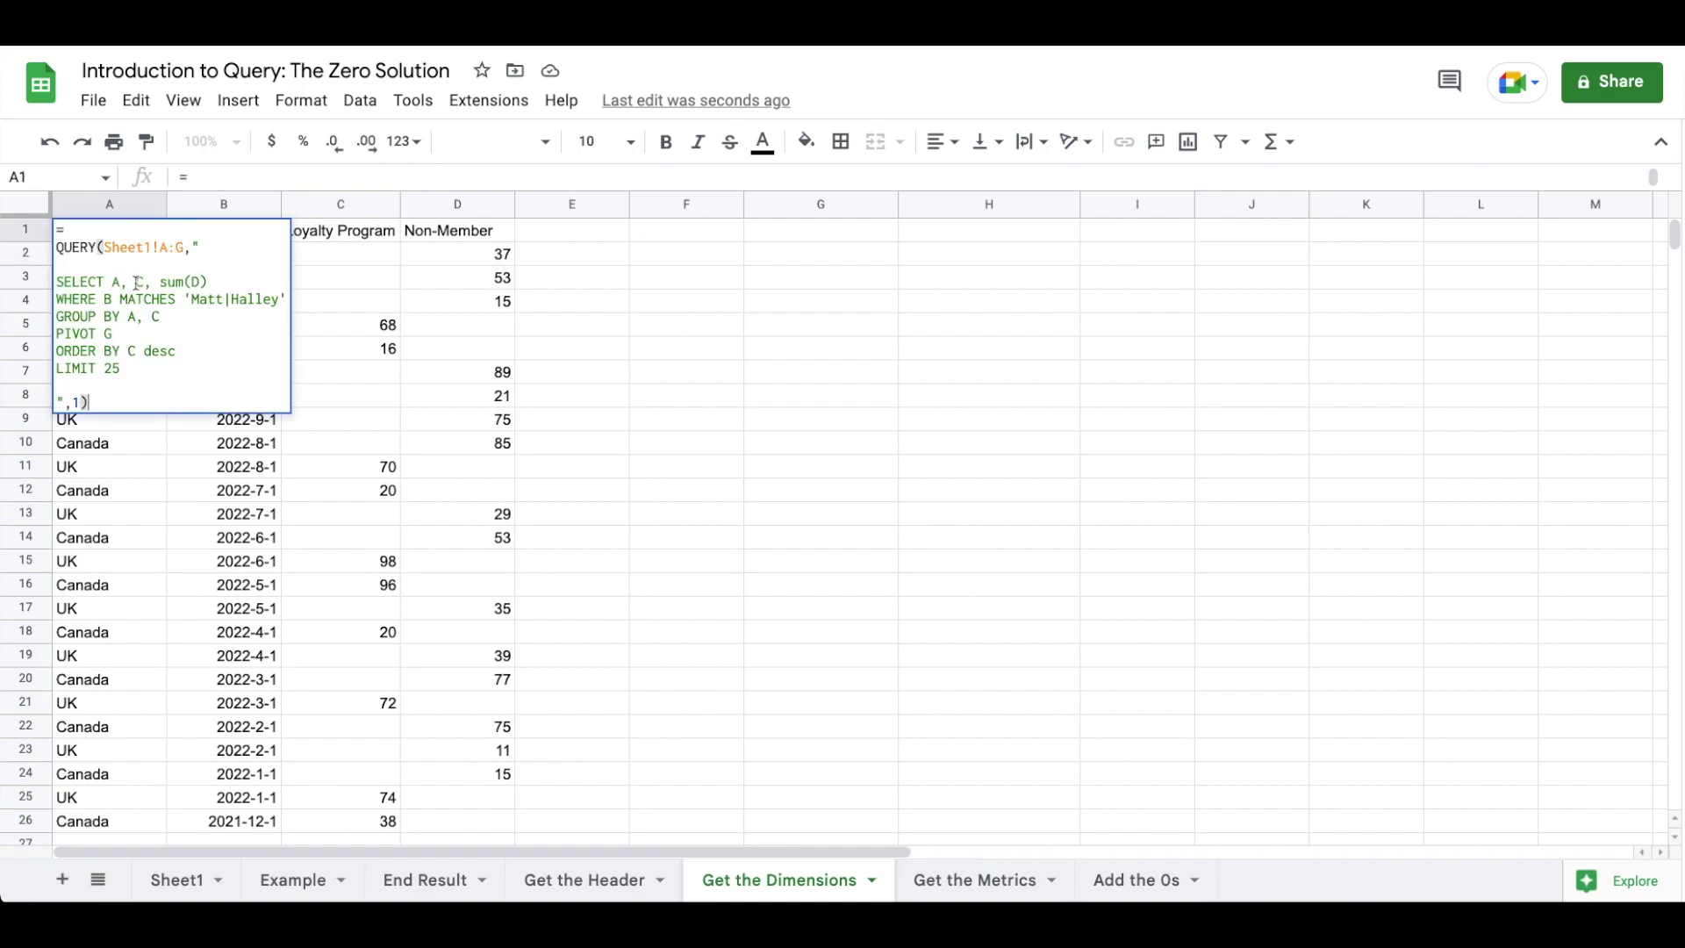
{"action": "key", "text": "Escape"}
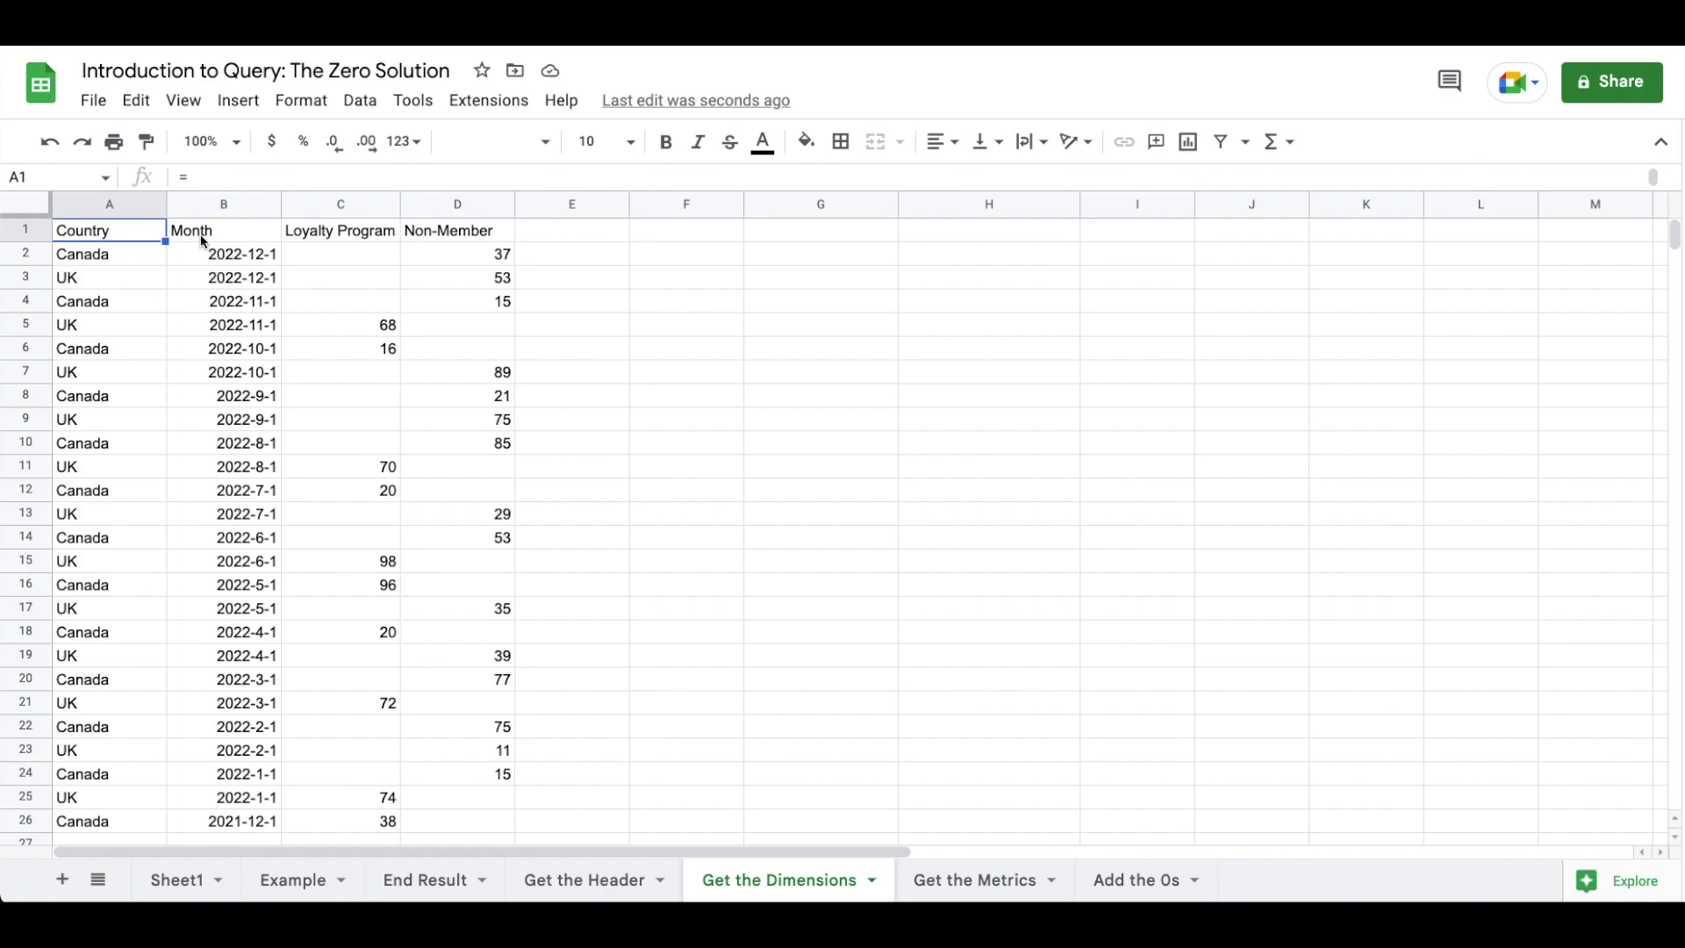
- Nest the A1 formula inside an outer QUERY( as its data argument, and append a comma and an opening quotation mark
{"action": "double_click", "coordinate": [134, 237]}
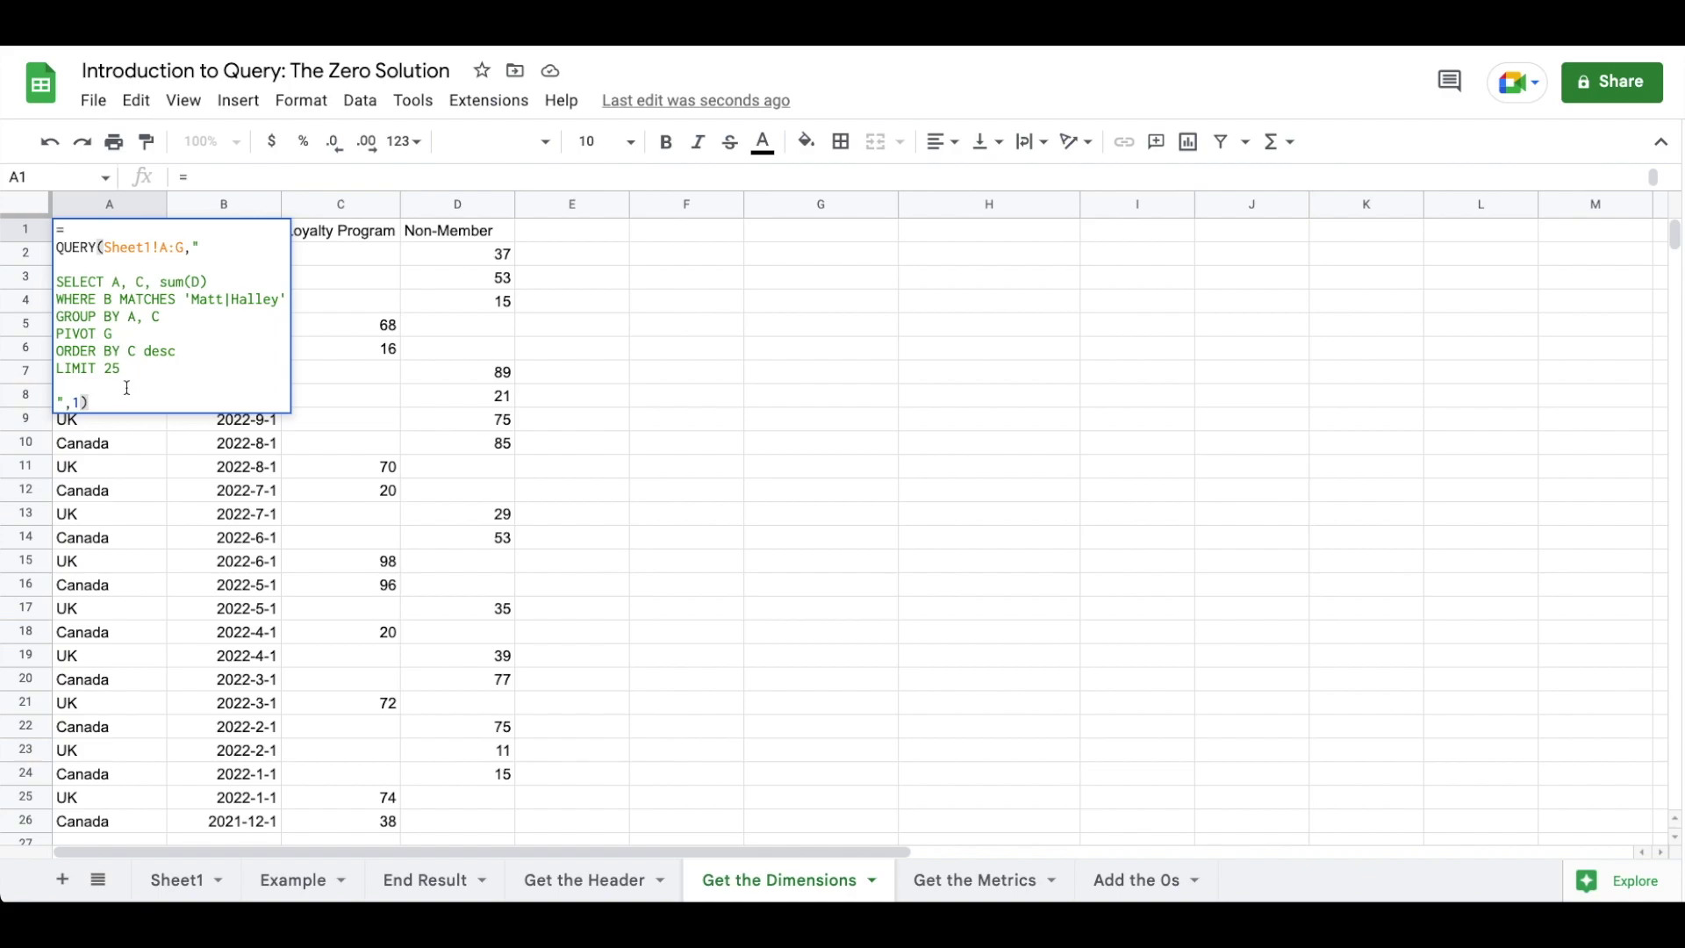
{"action": "left_click", "coordinate": [104, 221]}
{"action": "type", "text": "QUERY("}
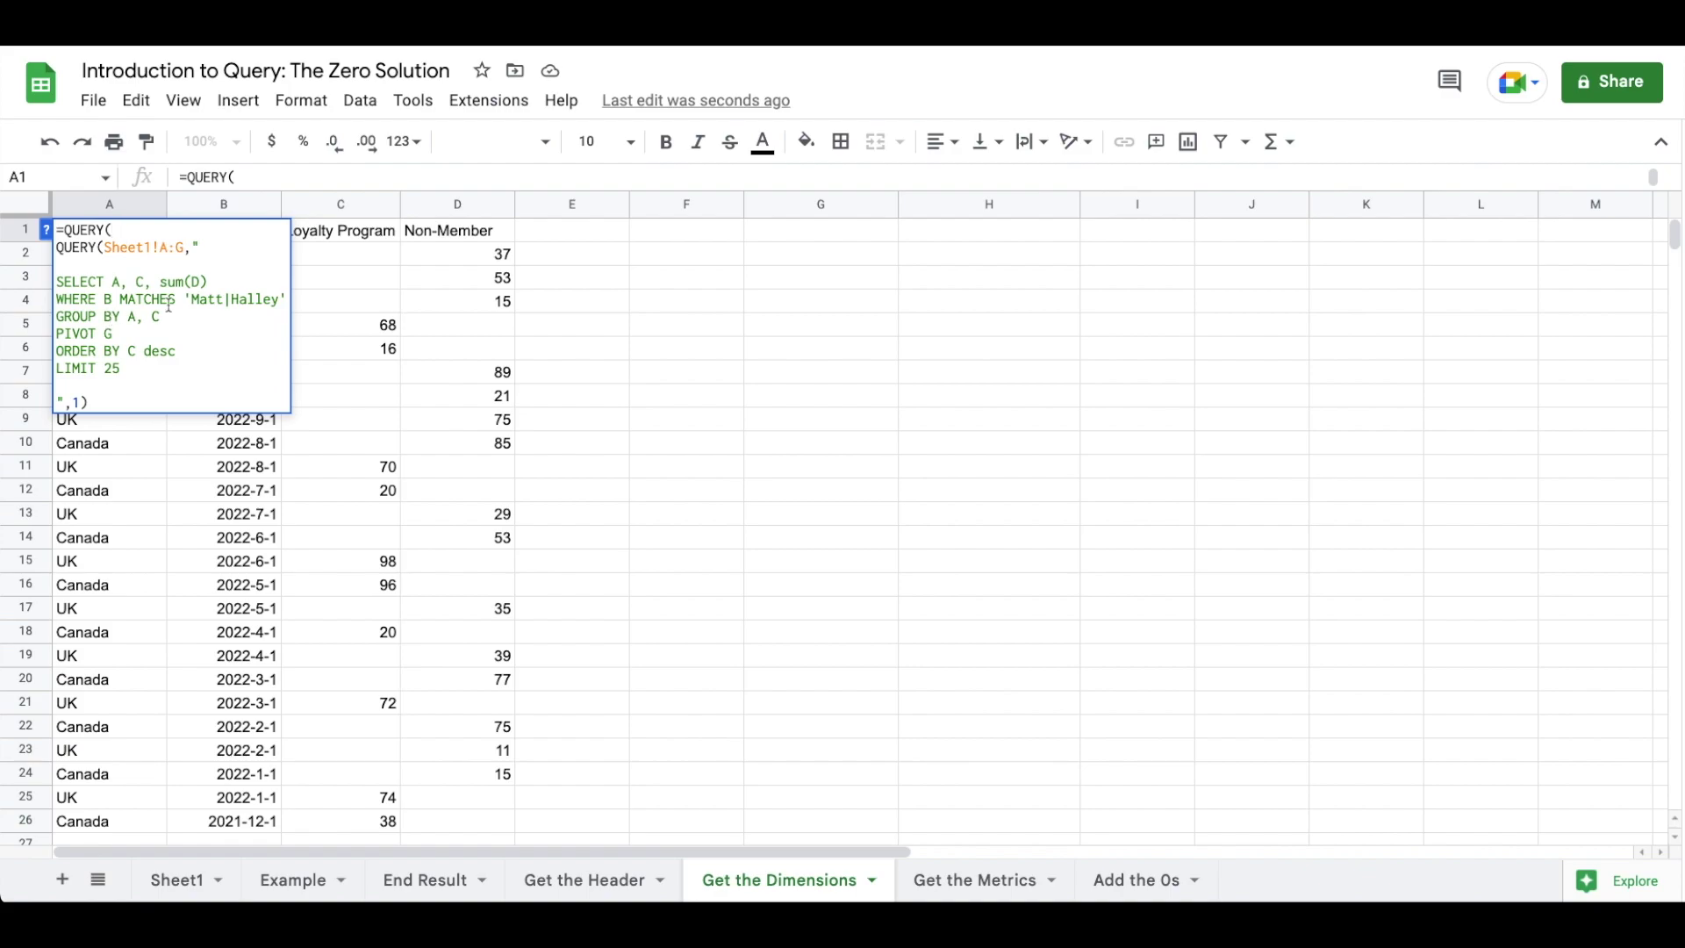
{"action": "left_click", "coordinate": [105, 398]}
{"action": "type", "text": ",\""}
{"action": "left_click", "coordinate": [47, 229]}
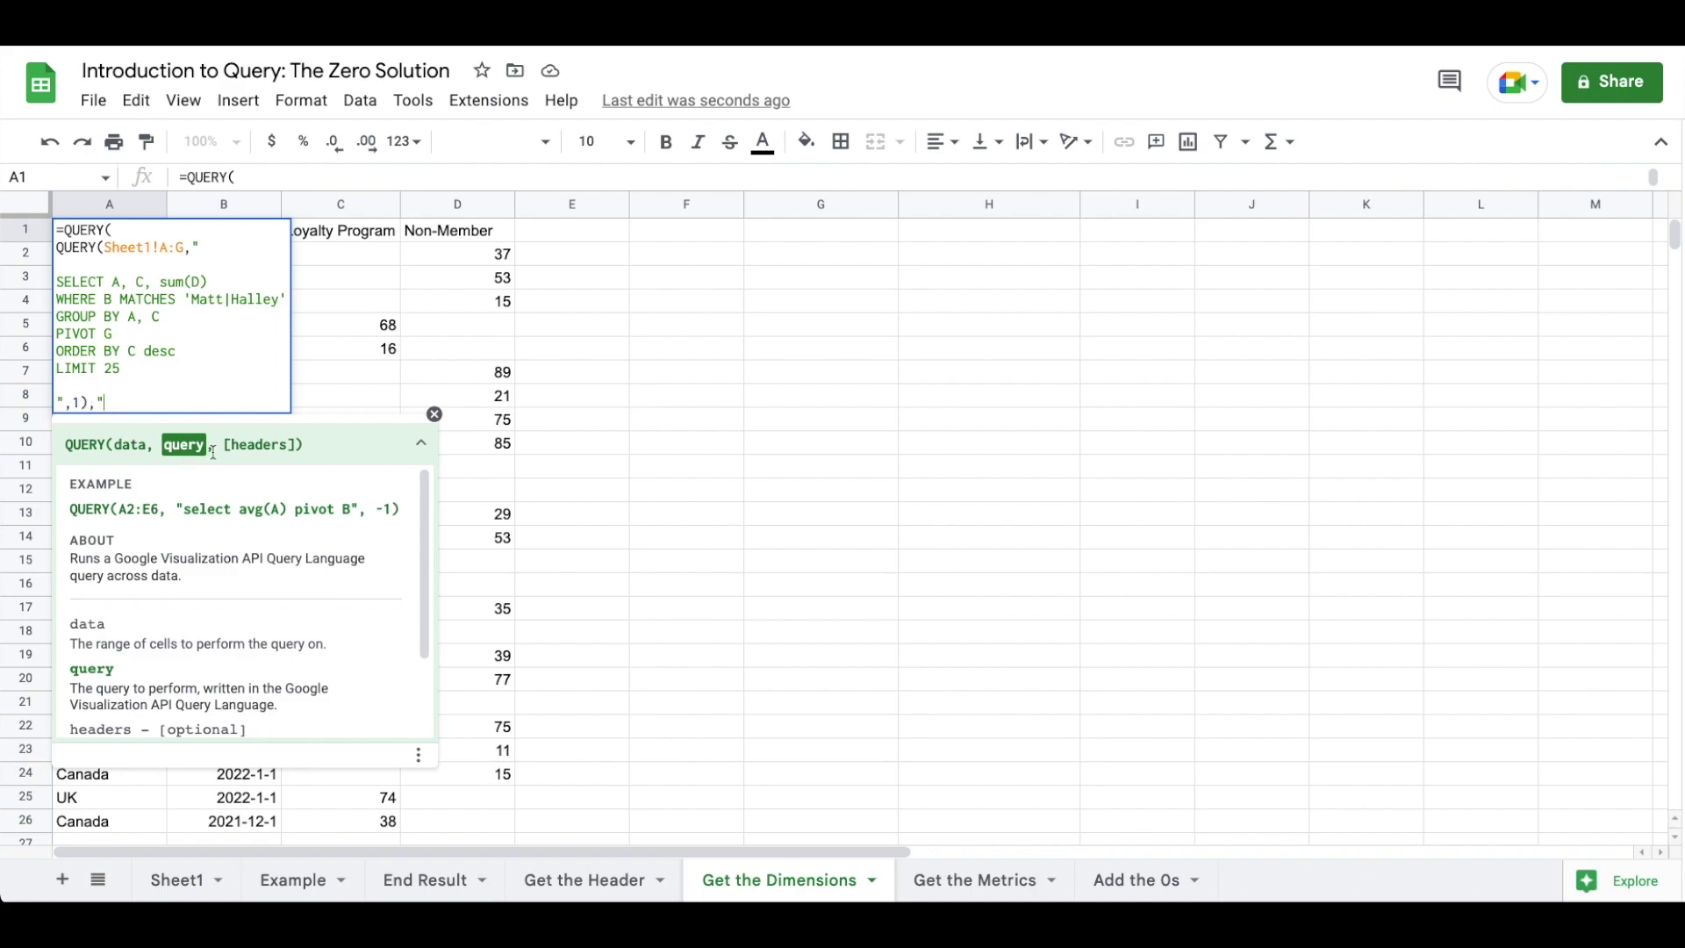
{"action": "key", "text": "BackSpace"}
{"action": "key", "text": "BackSpace"}
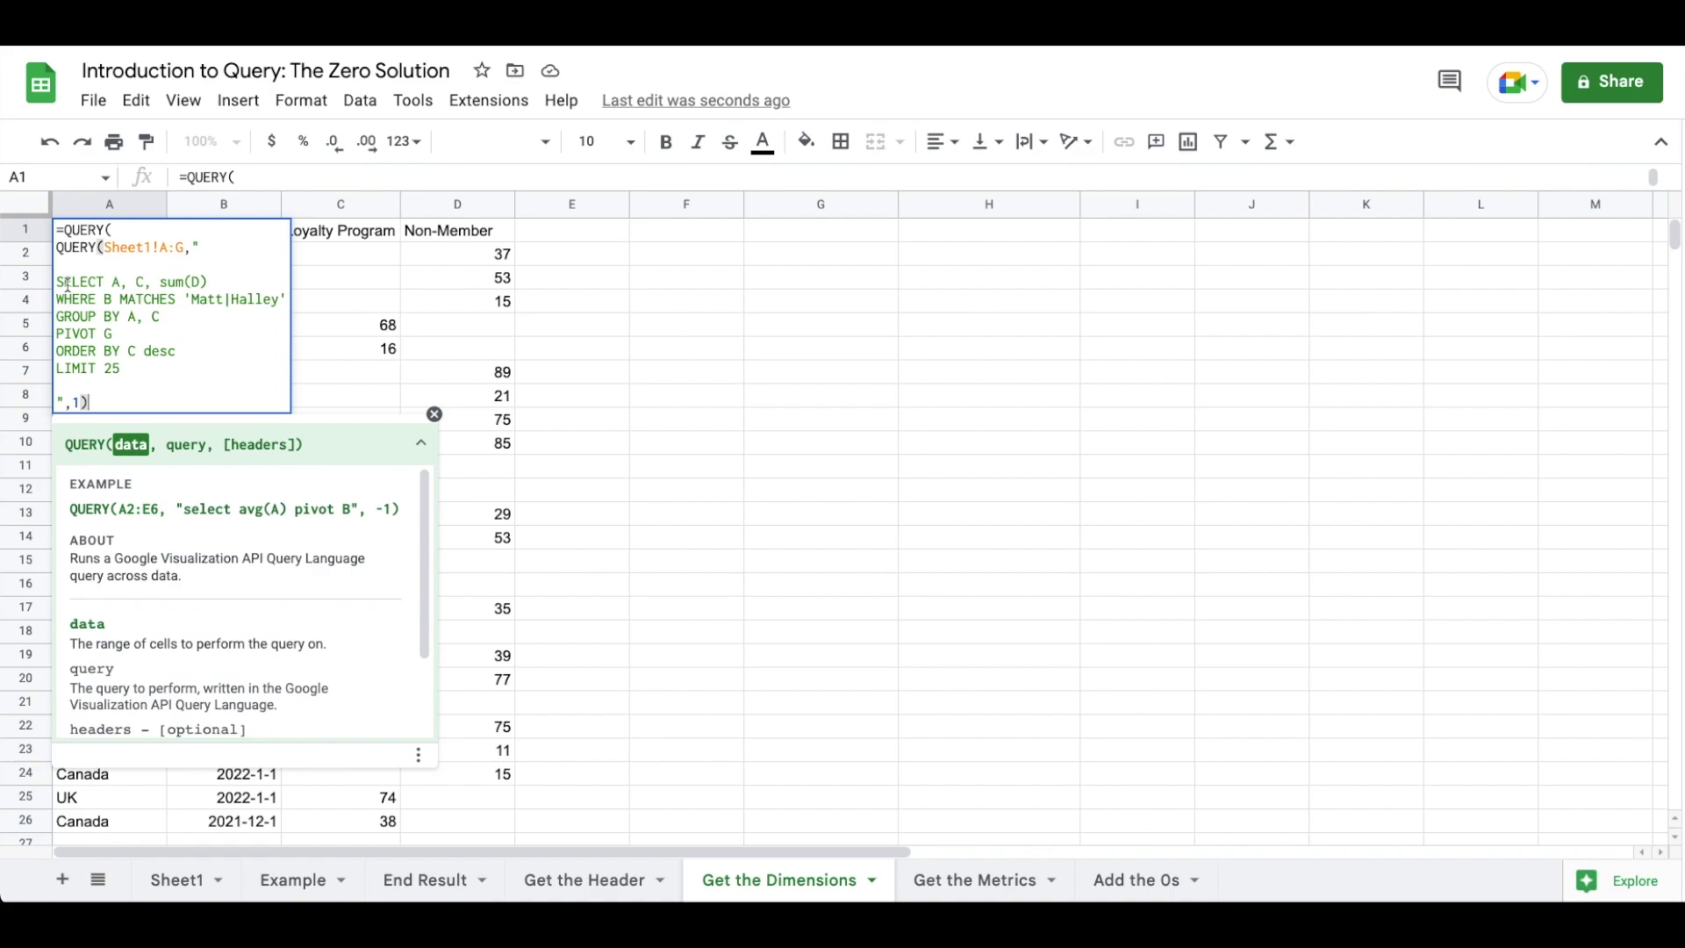
{"action": "type", "text": ","}
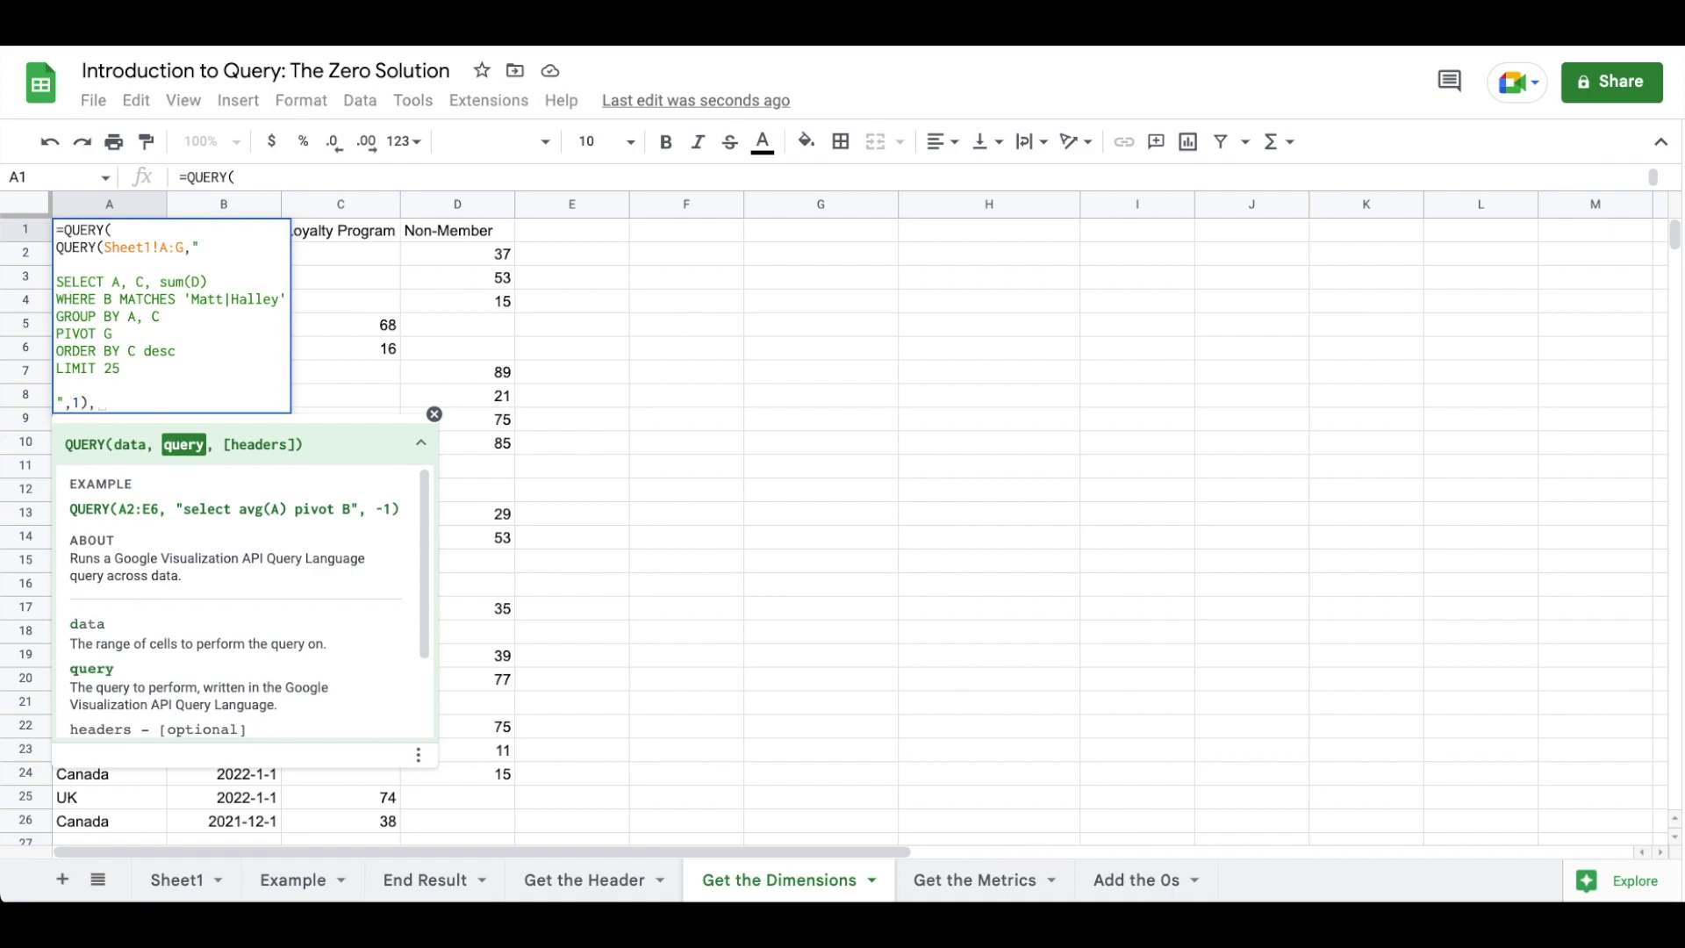
{"action": "type", "text": "\""}
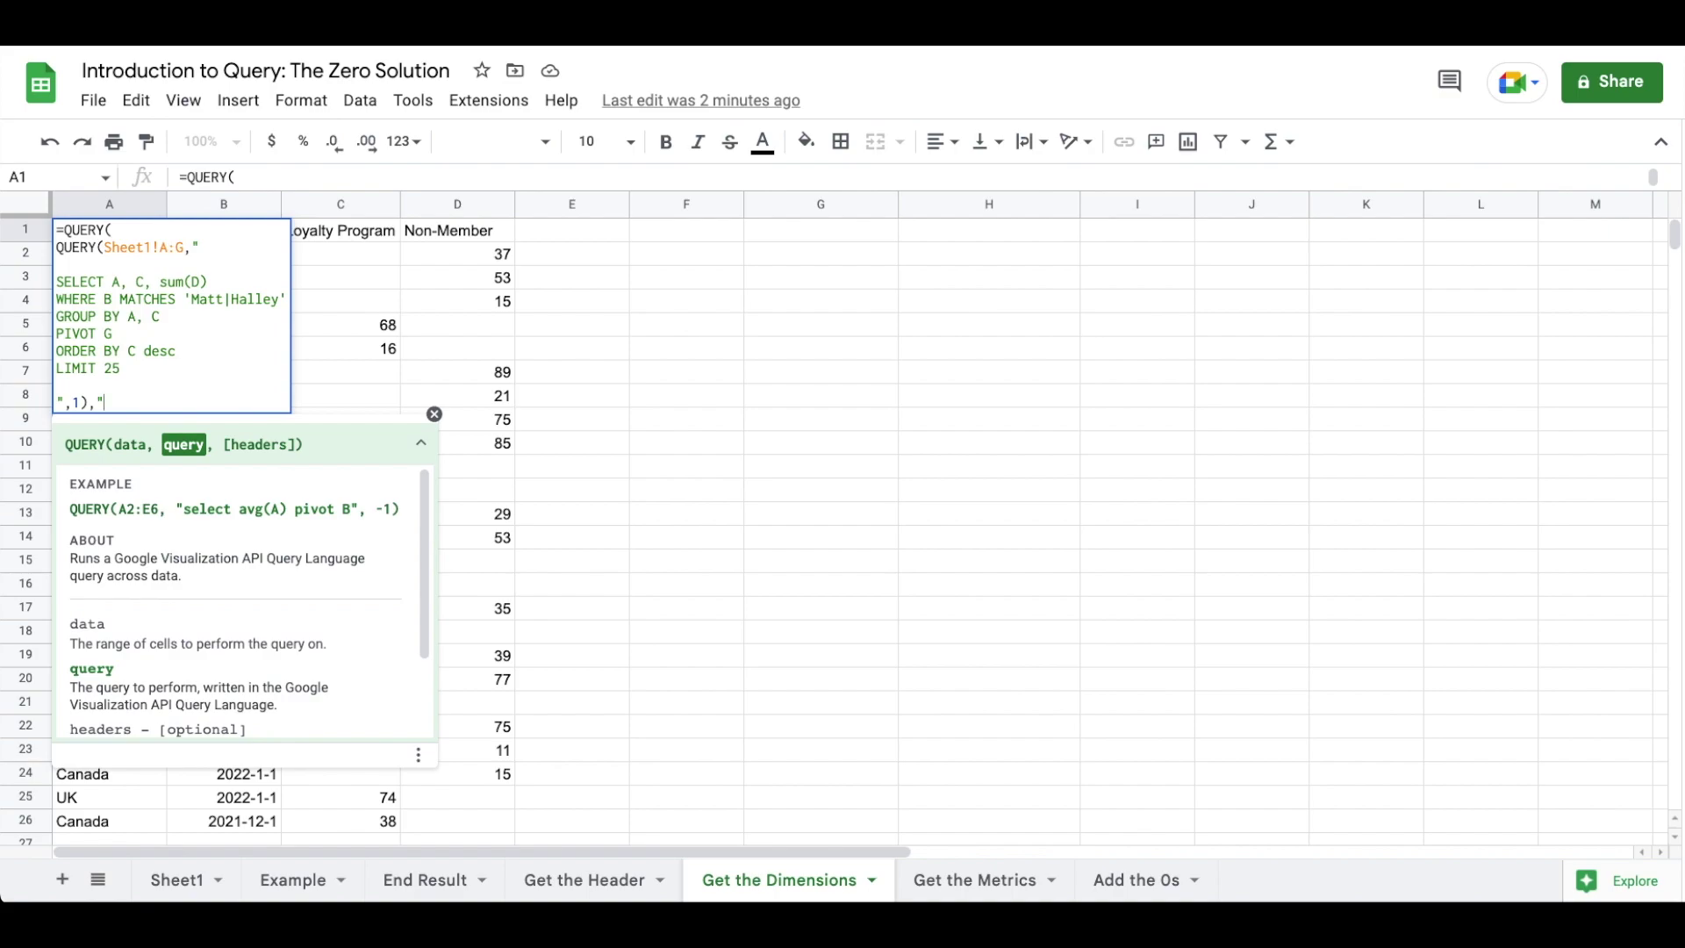
- Enter SELECT Col1, Col2 as the first clause of the outer query, set apart by a blank line
{"action": "key", "text": "ctrl+Return"}
{"action": "key", "text": "ctrl+Return"}
{"action": "type", "text": "SELECT"}
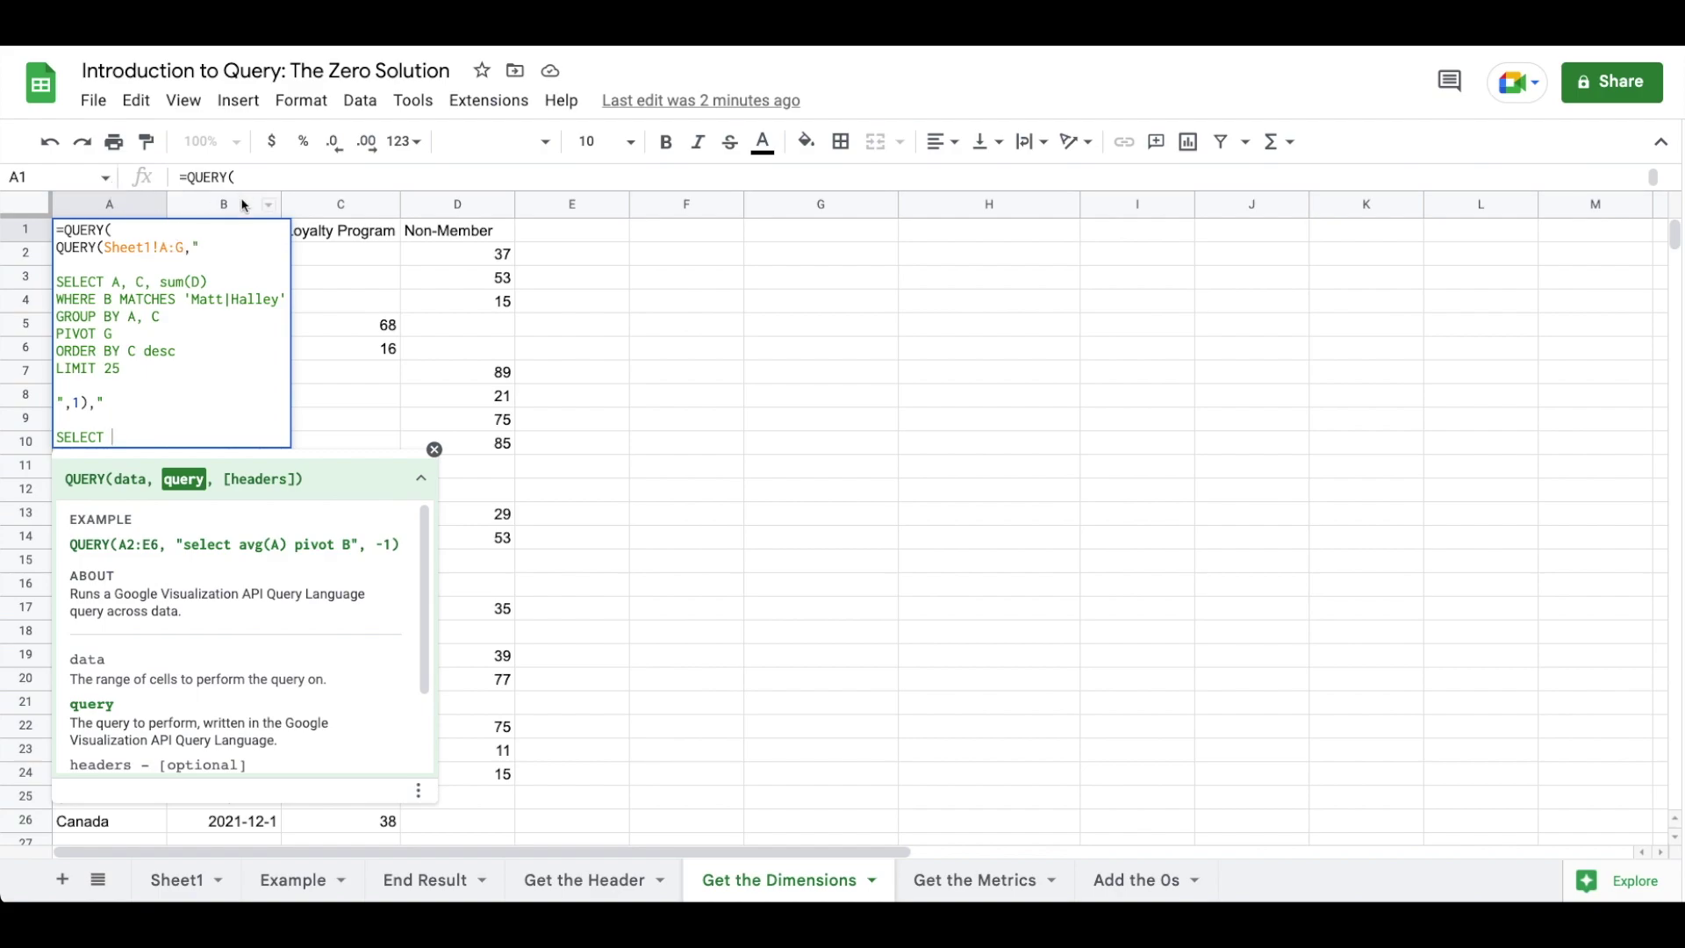
{"action": "type", "text": "Col1, Col2"}
{"action": "key", "text": "ctrl+Return"}
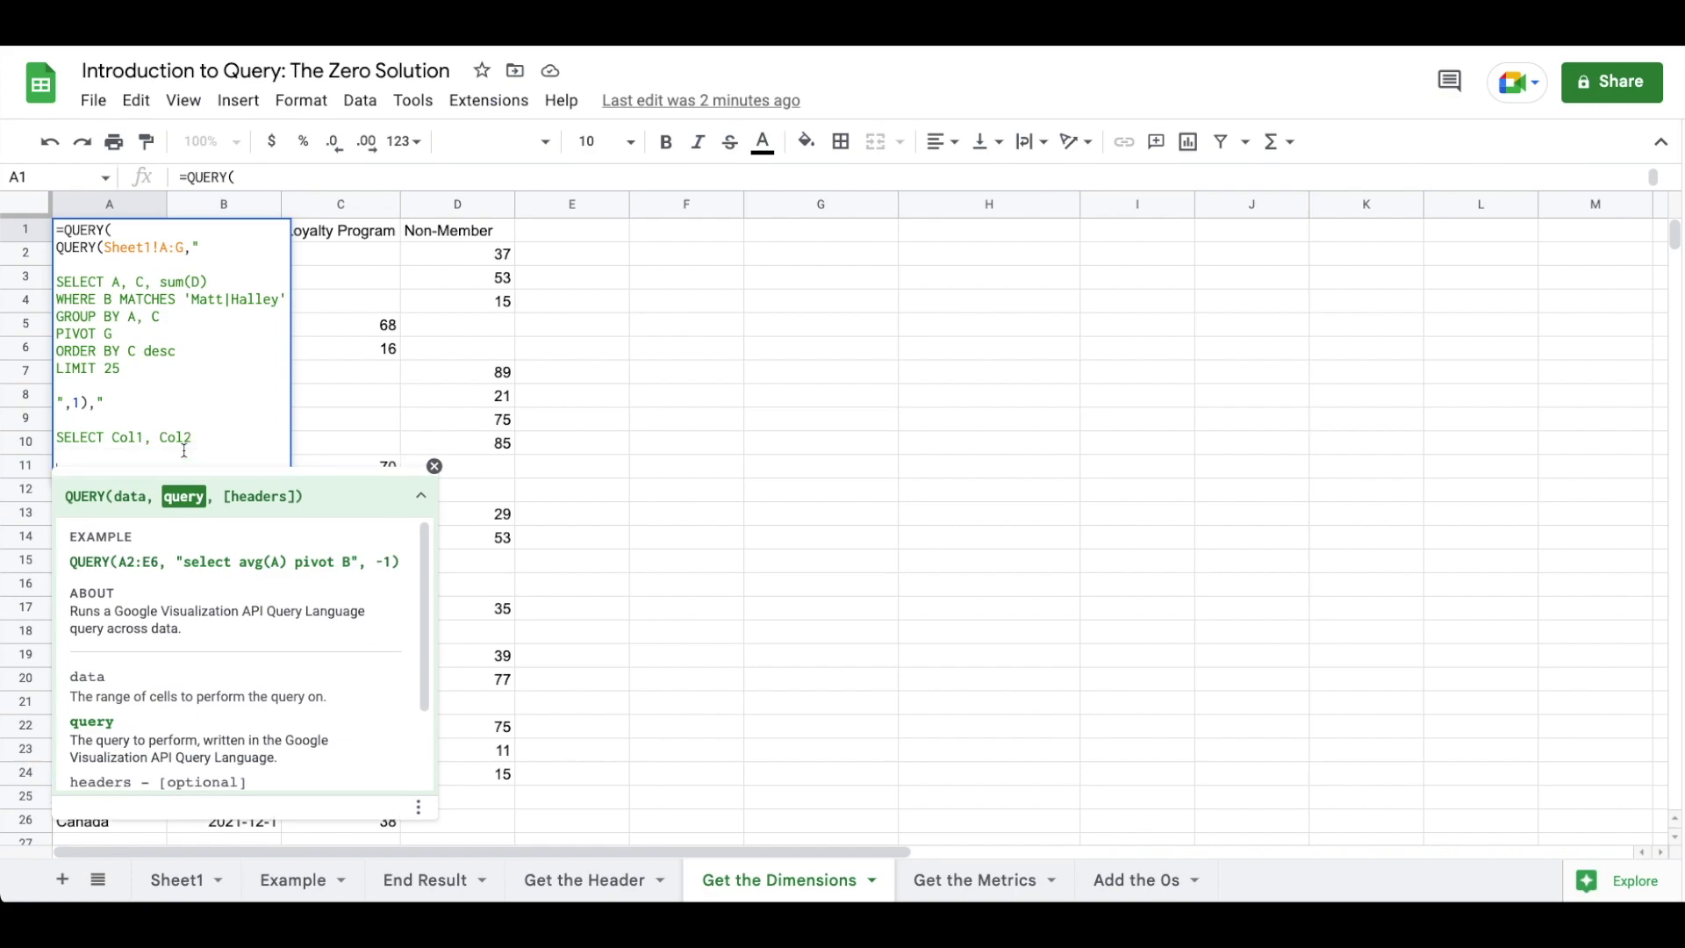
- Add OFFSET 1 to the outer query and complete the formula with a headers argument of 0
{"action": "type", "text": "OFFSET"}
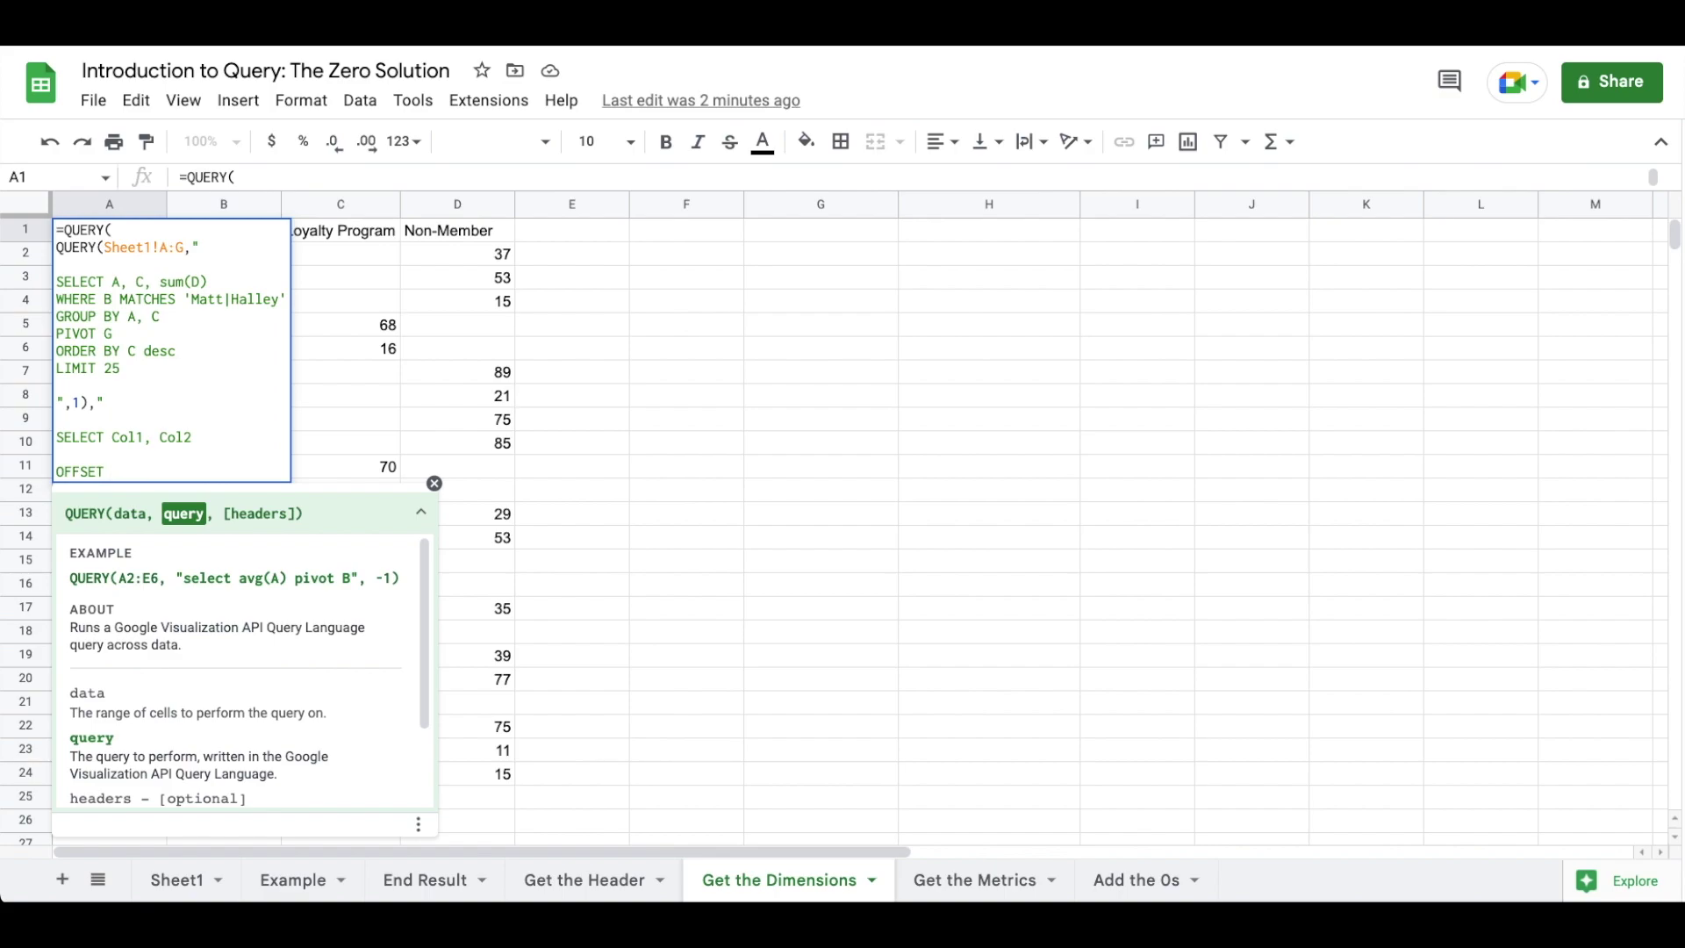
{"action": "type", "text": "1"}
{"action": "key", "text": "ctrl+Return"}
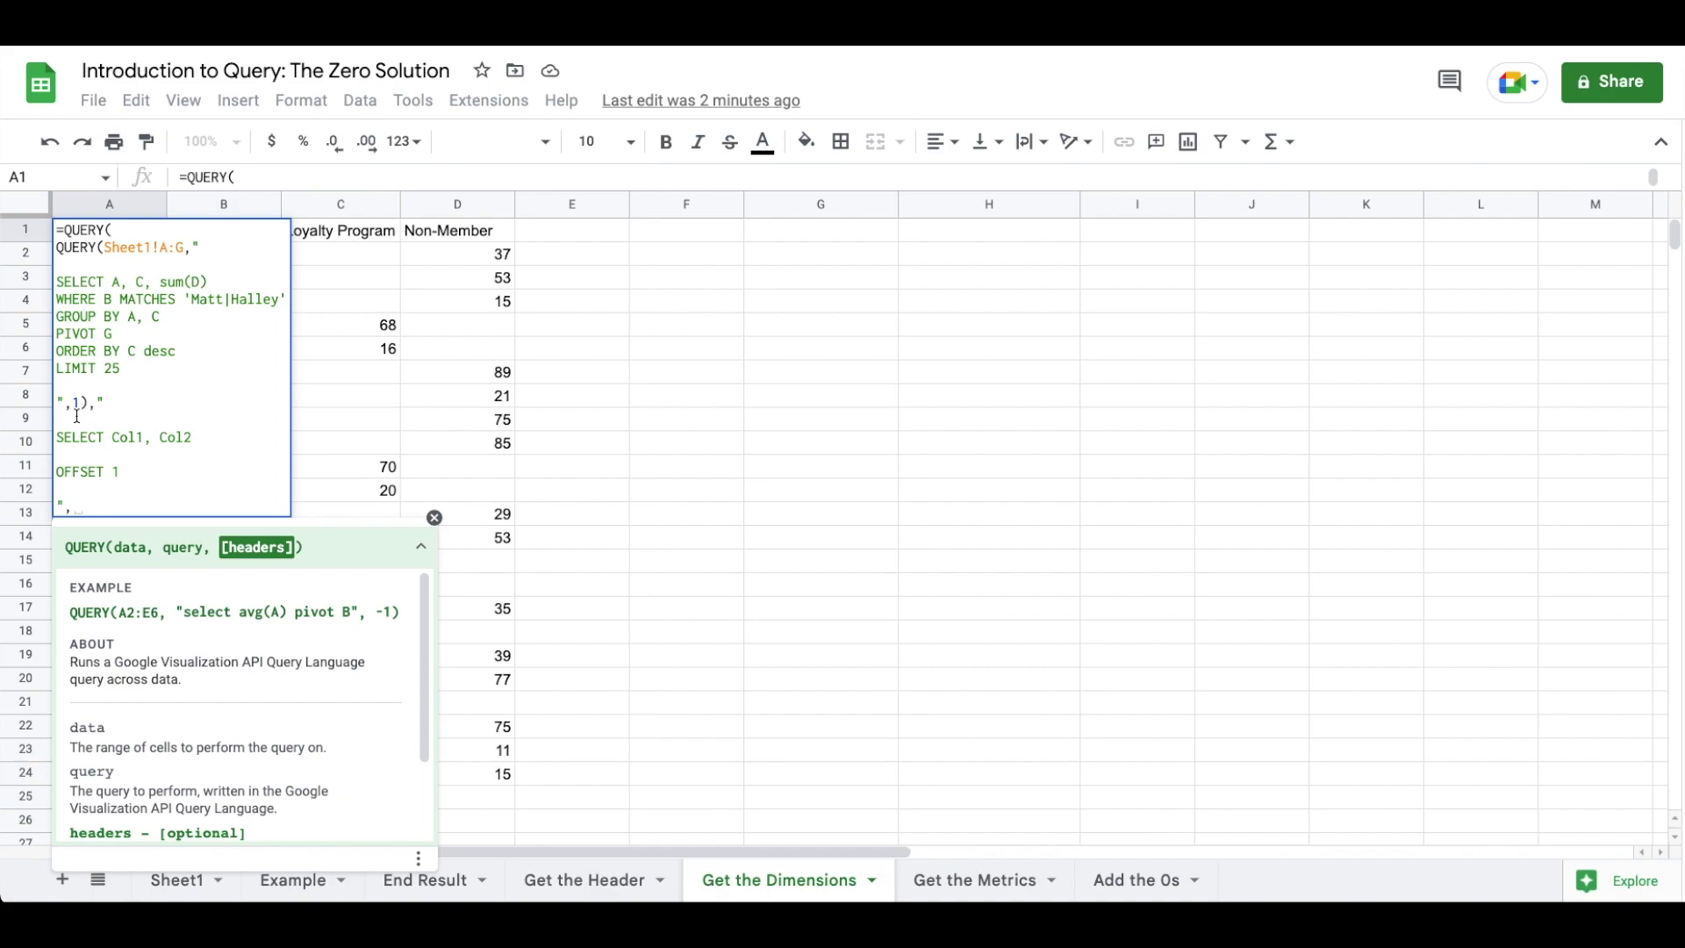
{"action": "type", "text": "0"}
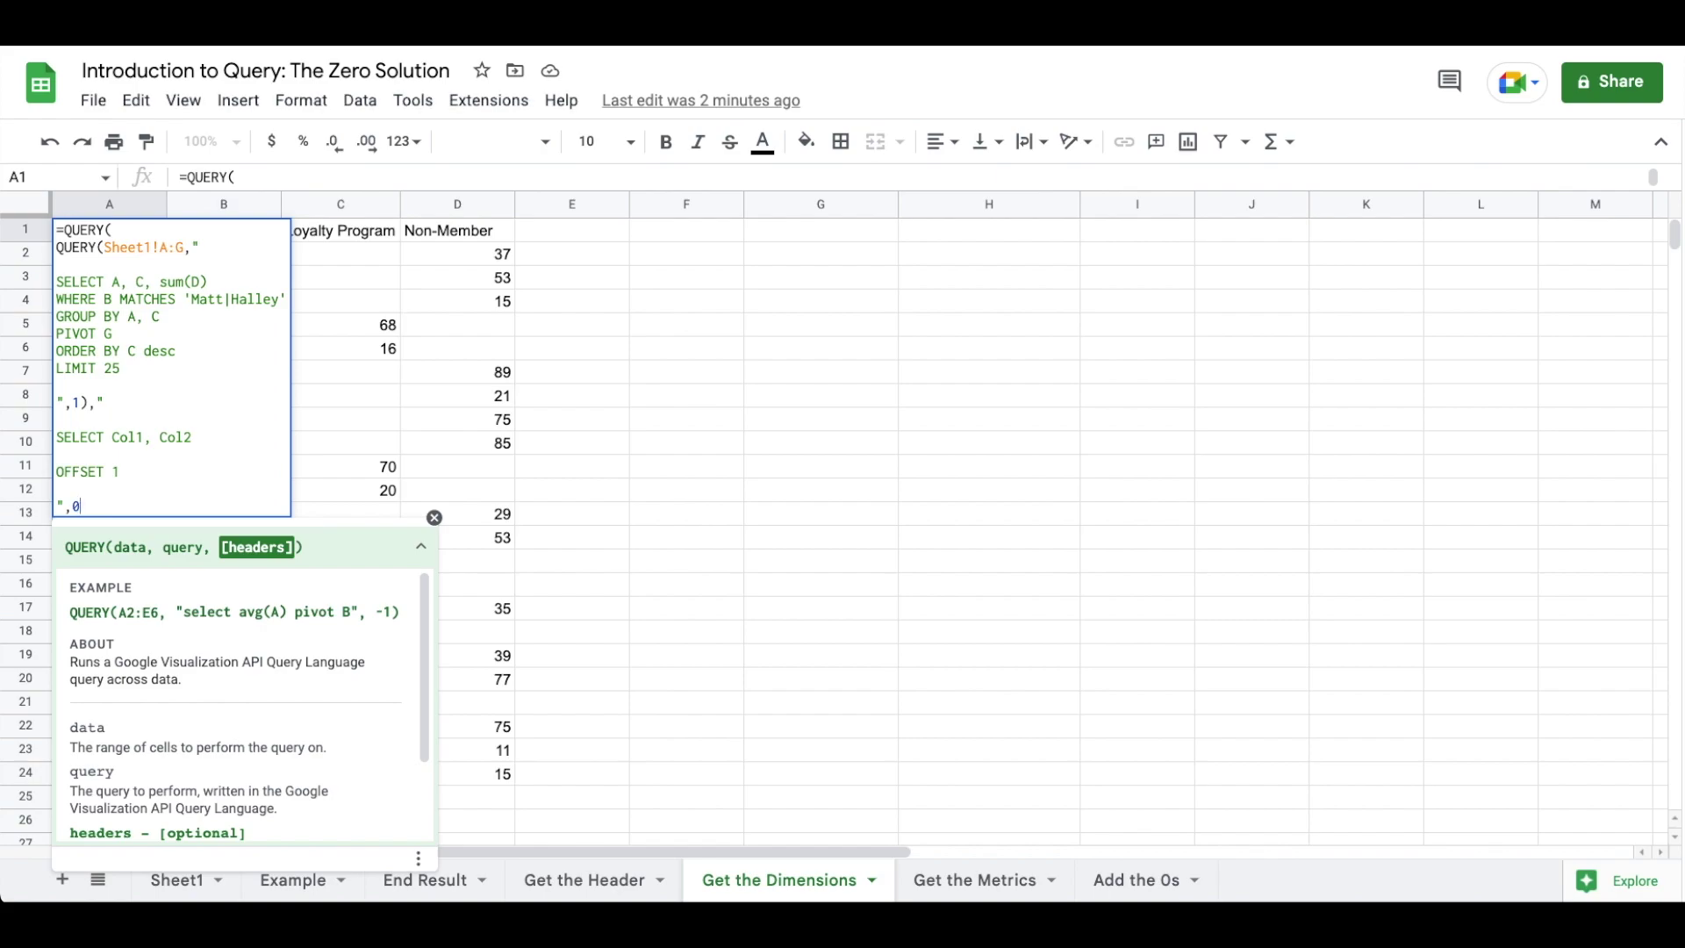
{"action": "type", "text": ")"}
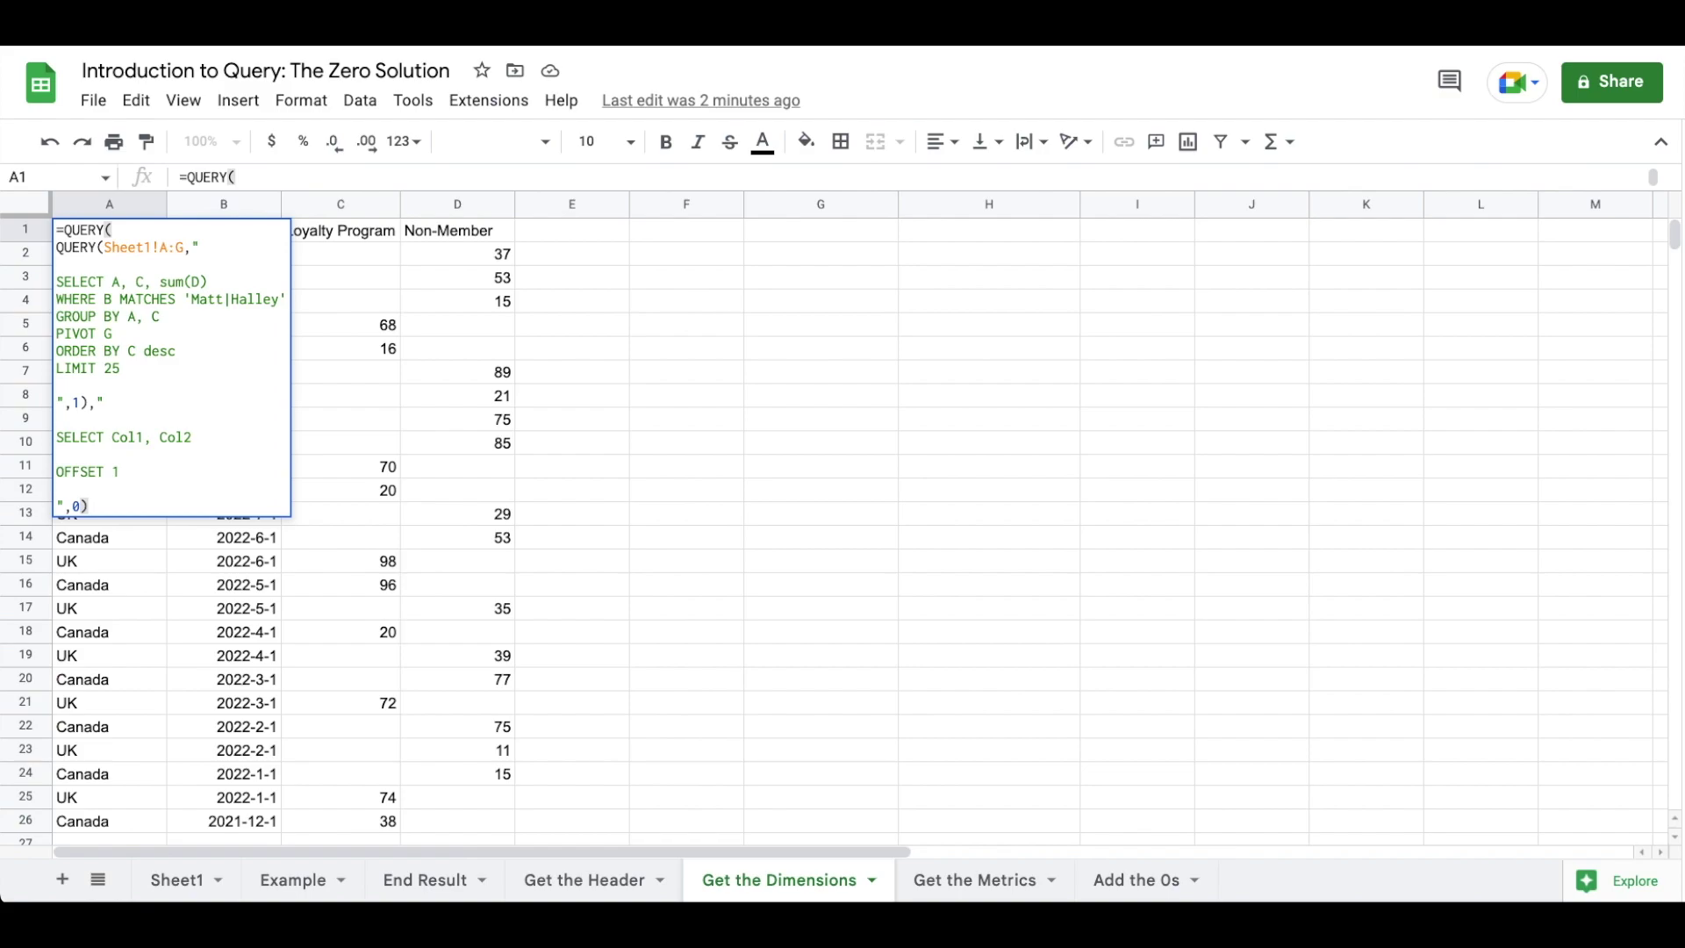
{"action": "key", "text": "Return"}
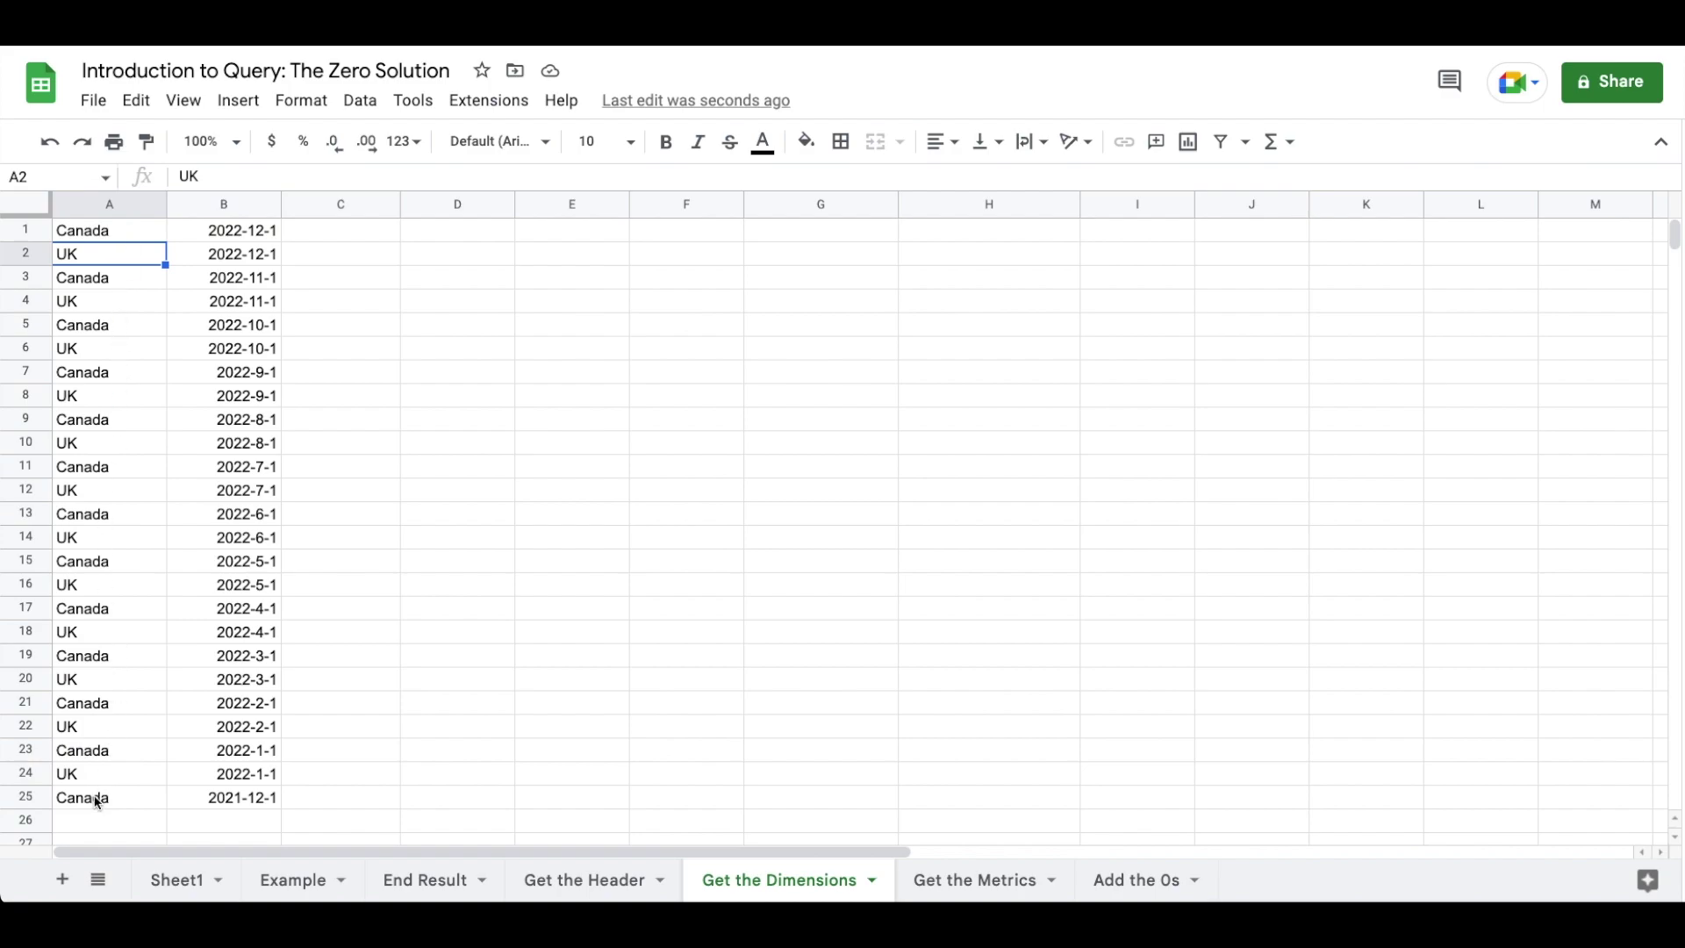
- Remove the OFFSET 1 clause from the outer query in A1 of the Get the Dimensions sheet
{"action": "key", "text": "Up"}
{"action": "key", "text": "Return"}
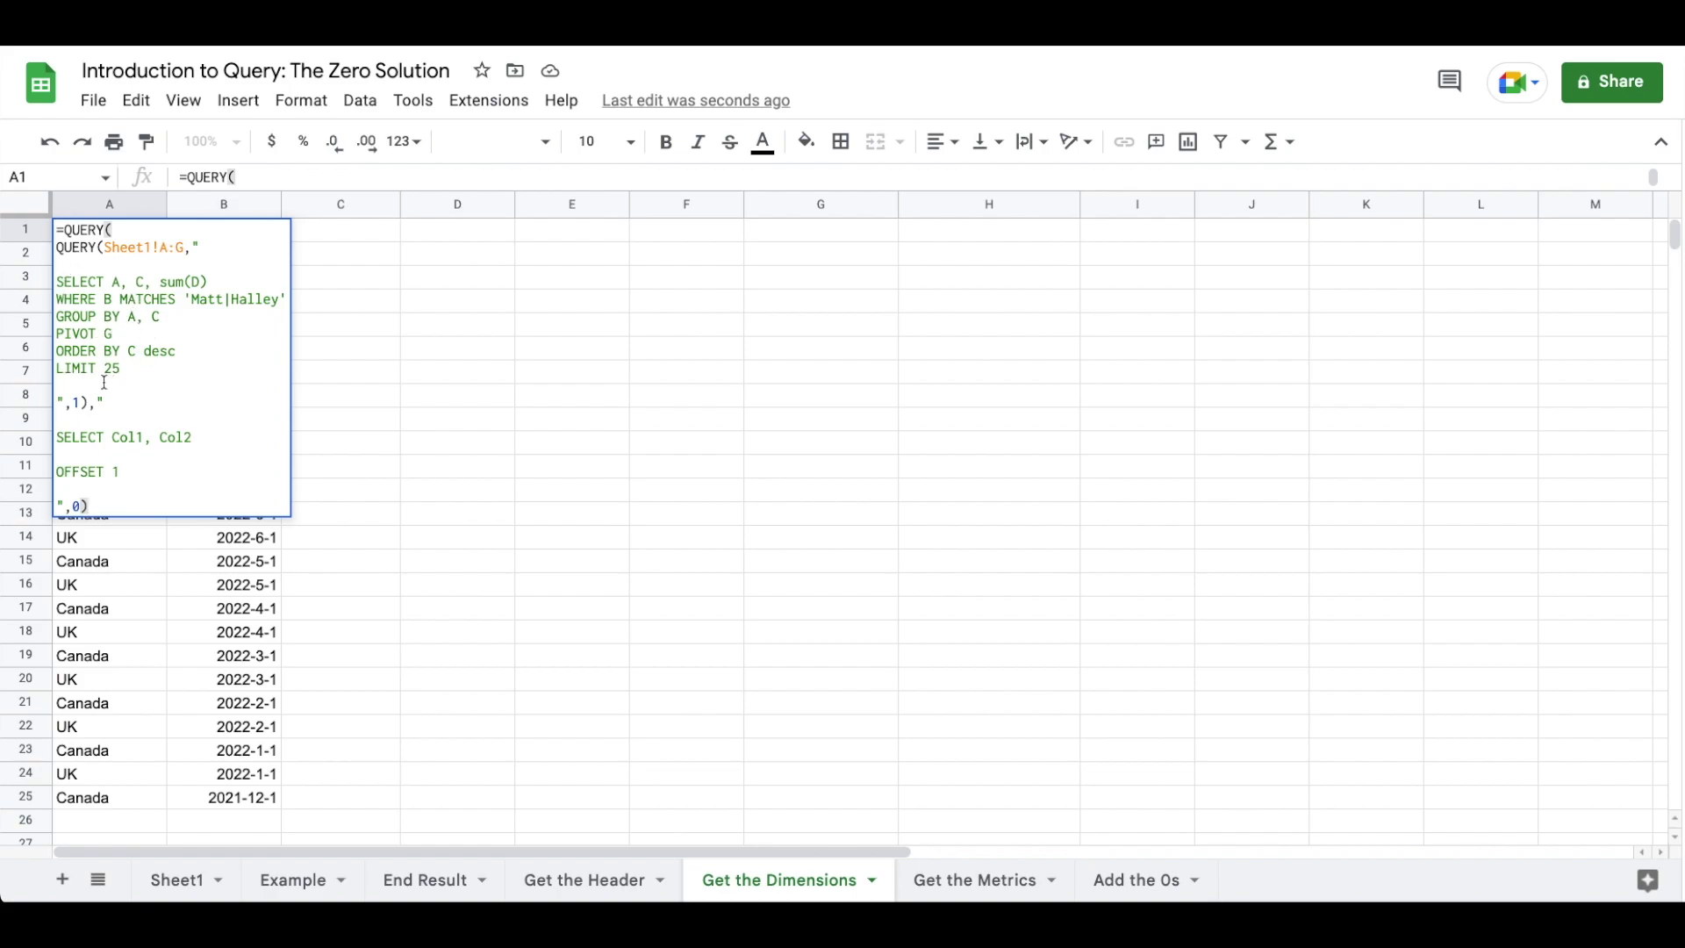
{"action": "left_click", "coordinate": [122, 471]}
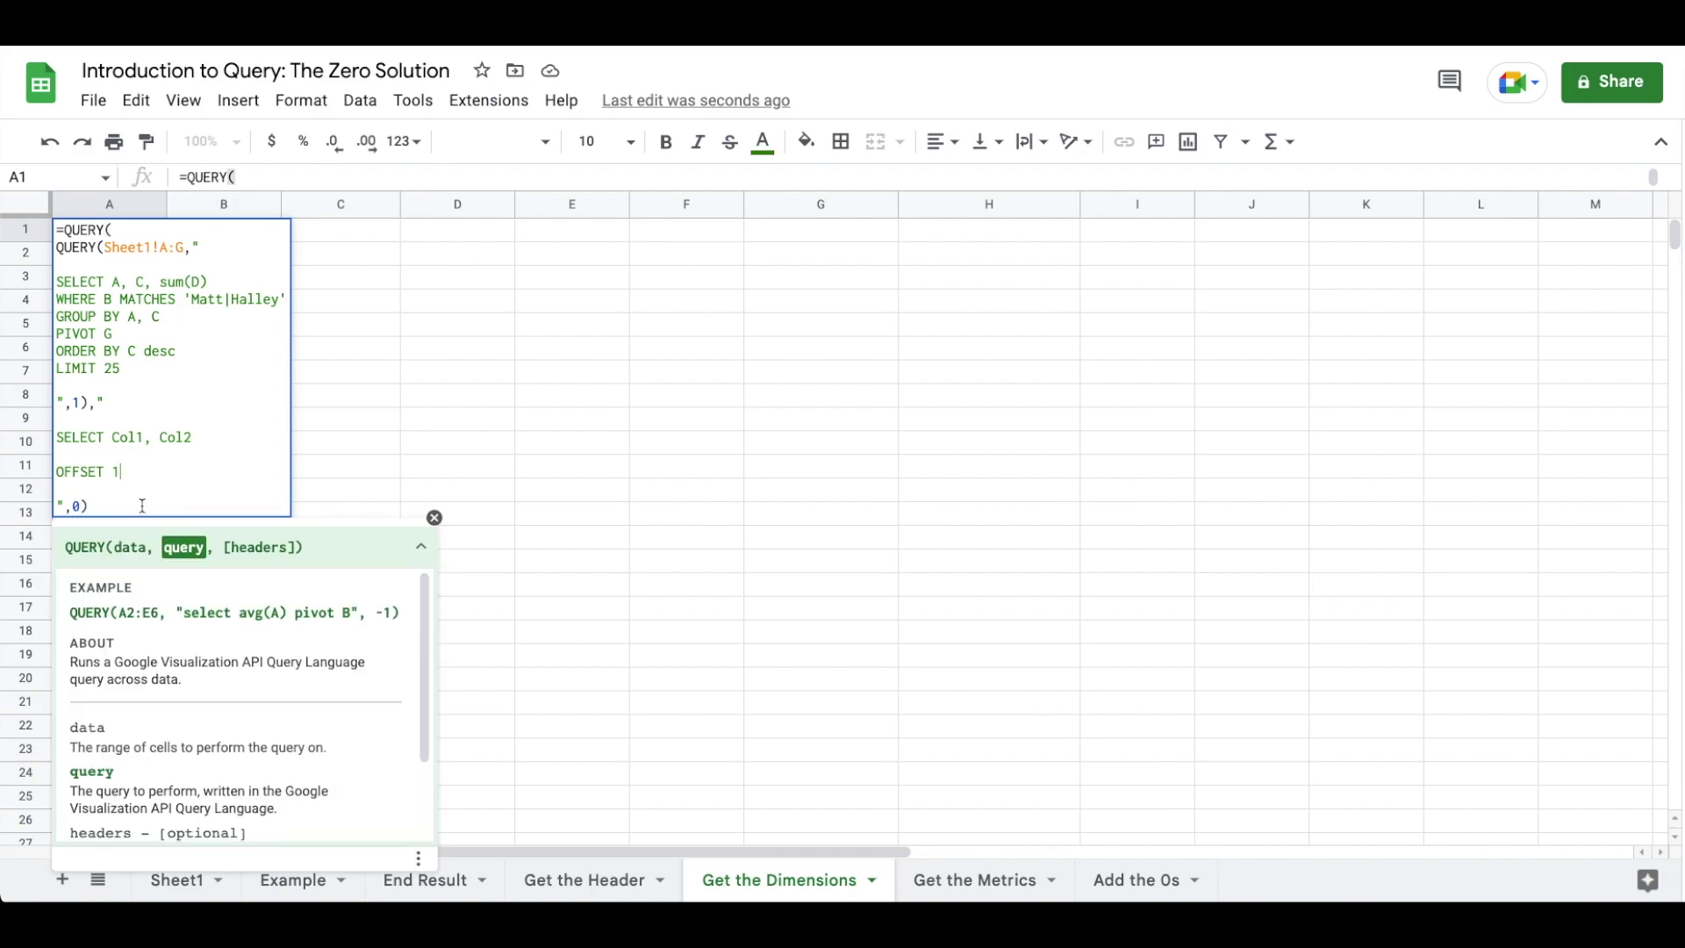
{"action": "key", "text": "shift+Home"}
{"action": "key", "text": "BackSpace"}
{"action": "key", "text": "Return"}
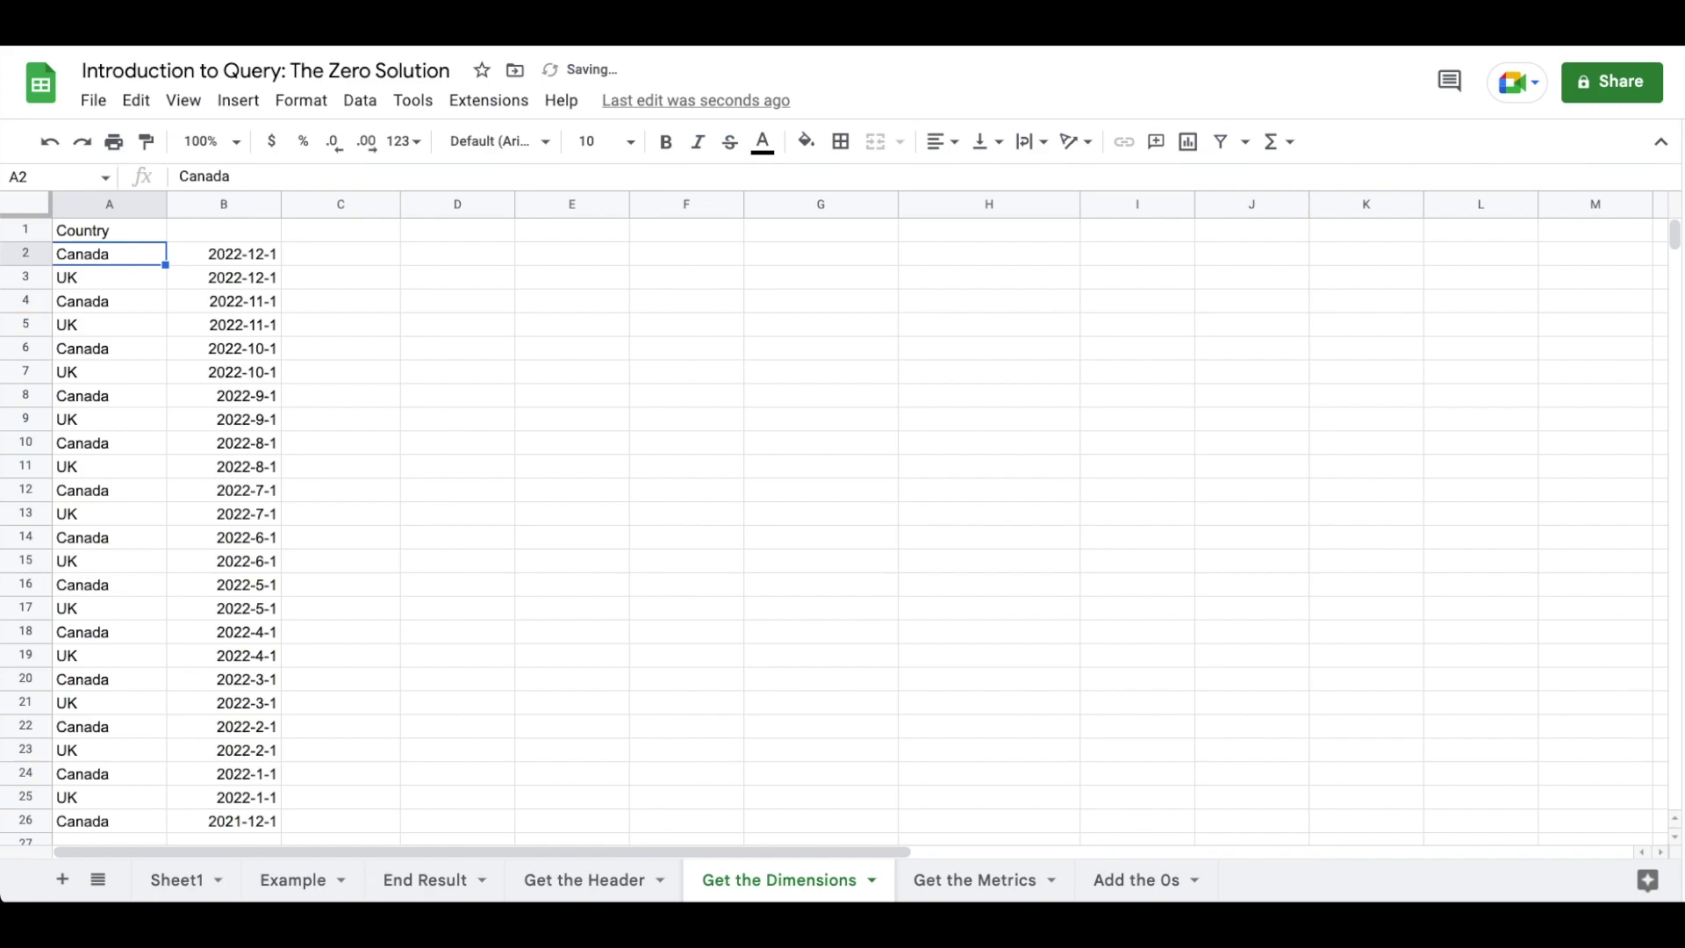
- Set the outer QUERY's headers argument in A1 to 1 and check the header cells A1:B1
{"action": "key", "text": "Up"}
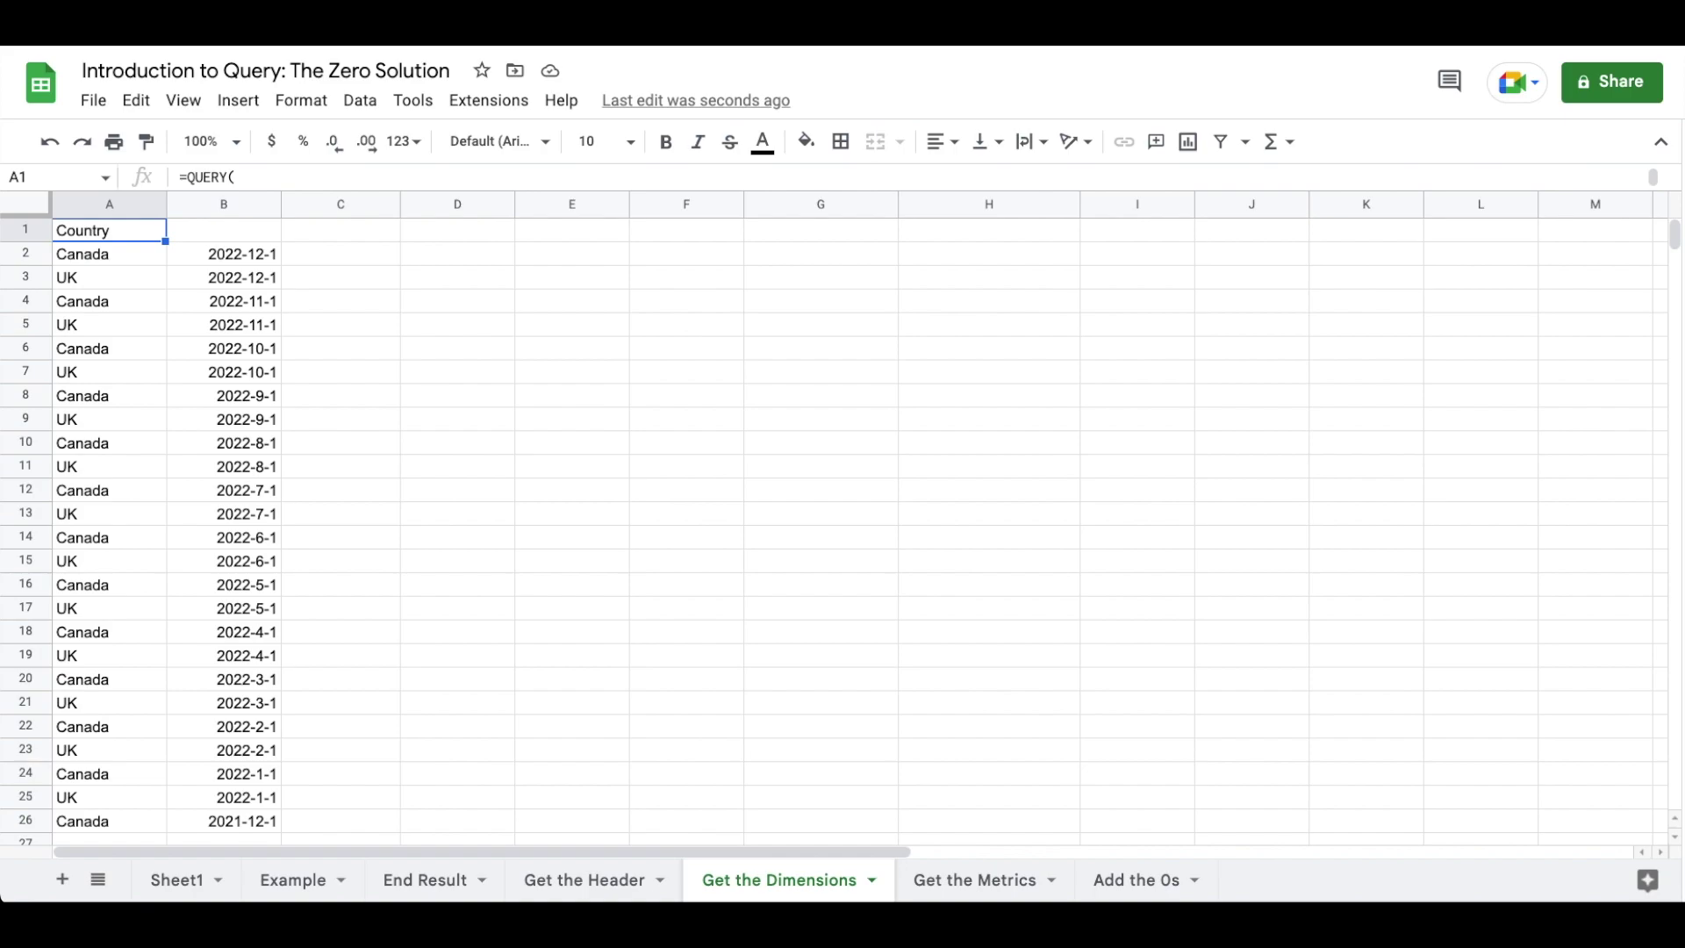
{"action": "double_click", "coordinate": [103, 239]}
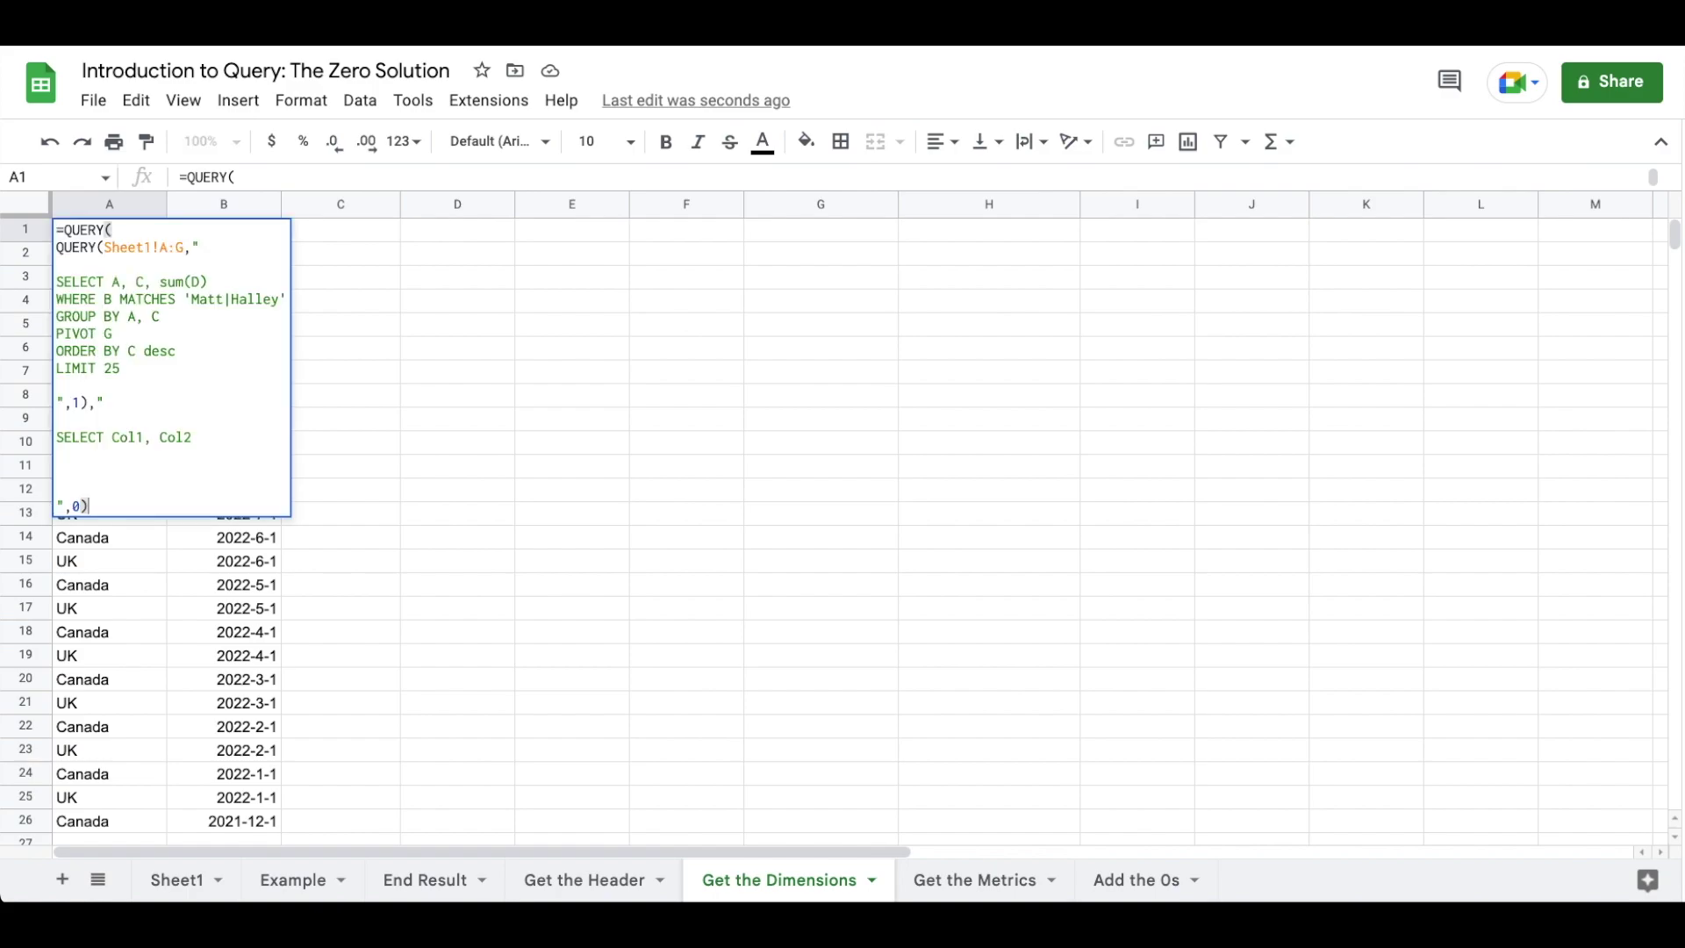
{"action": "left_click", "coordinate": [77, 468]}
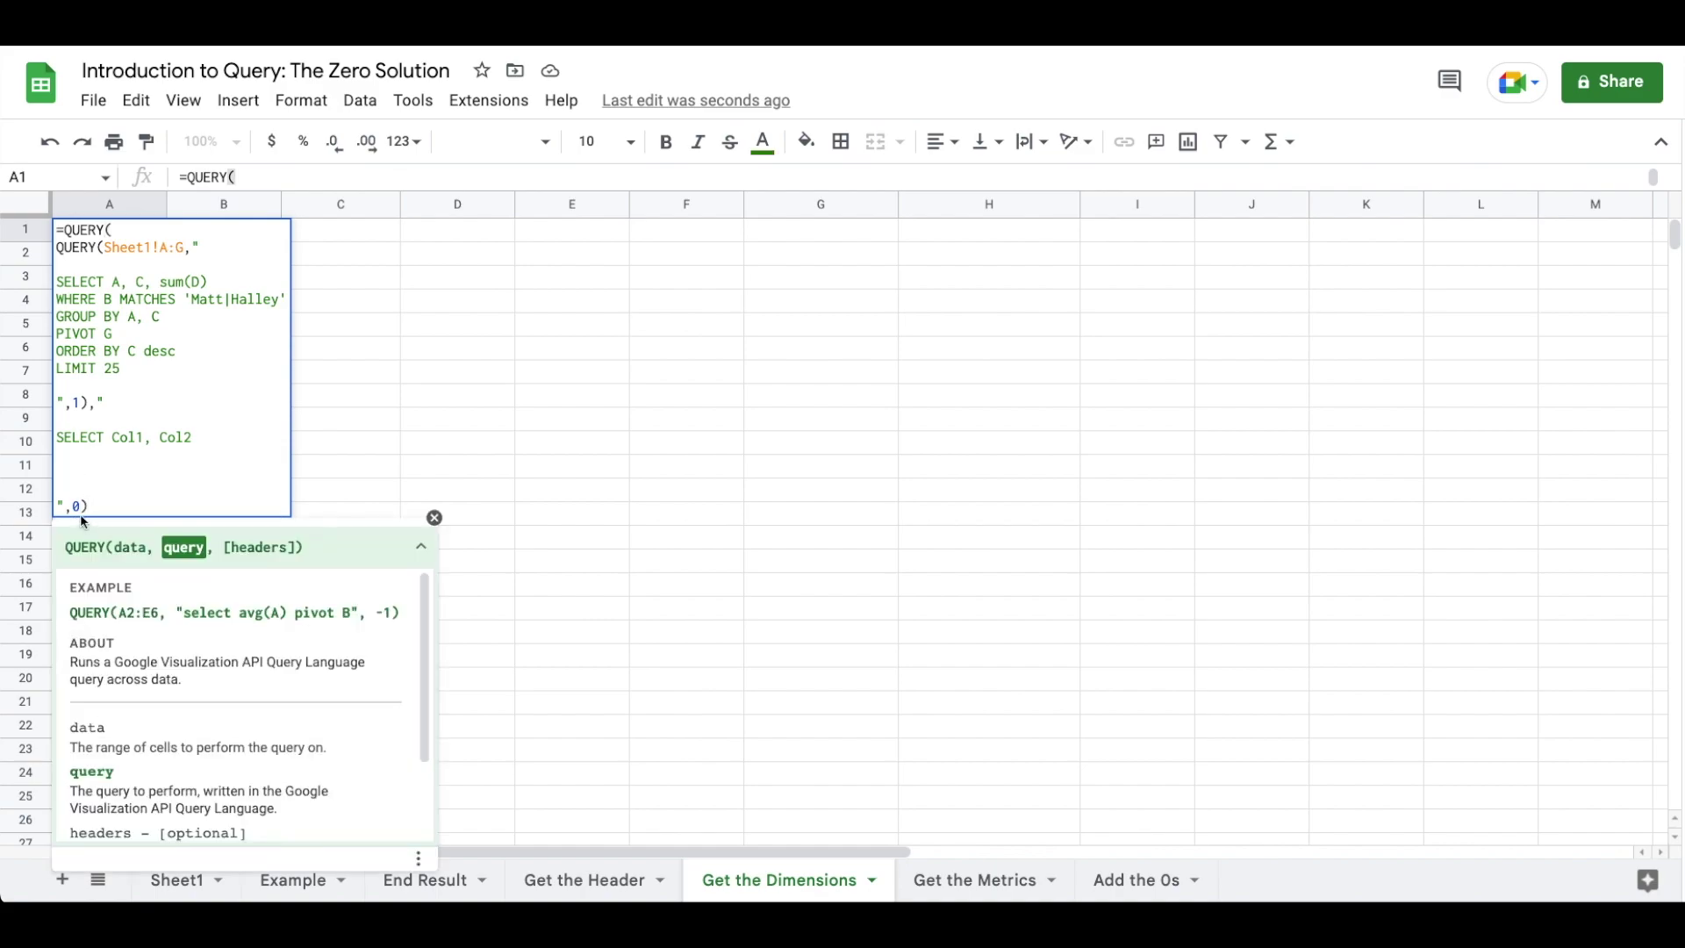
{"action": "left_click", "coordinate": [81, 508]}
{"action": "key", "text": "BackSpace"}
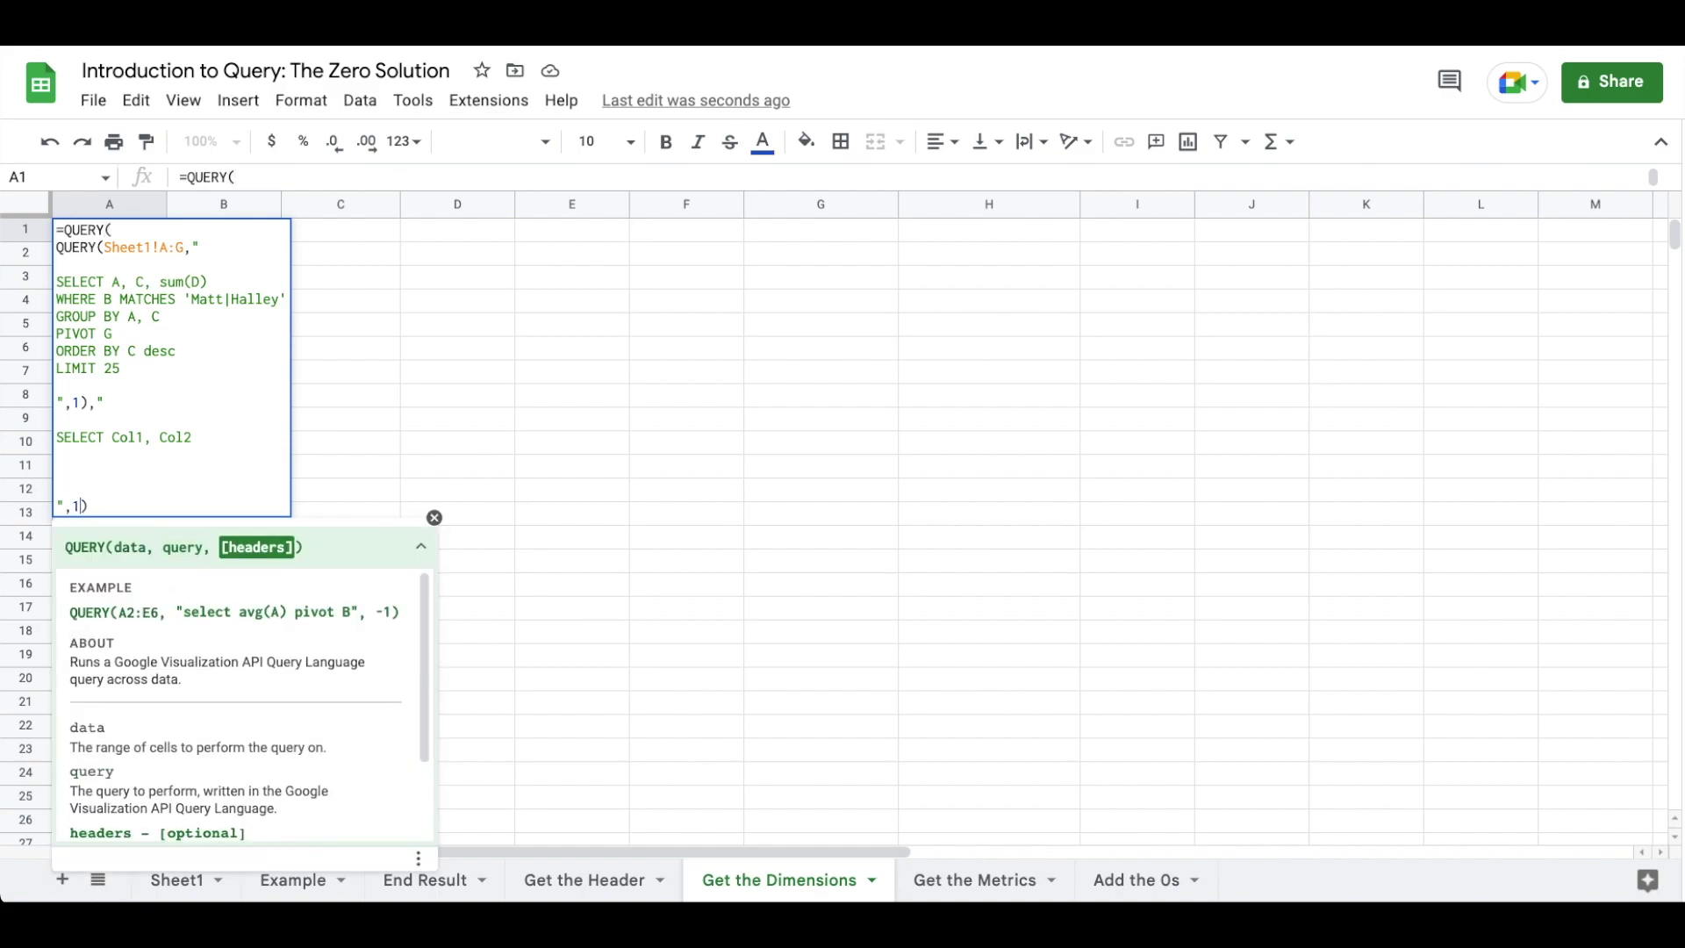
{"action": "key", "text": "Return"}
{"action": "key", "text": "Up"}
{"action": "key", "text": "Right"}
{"action": "key", "text": "Left"}
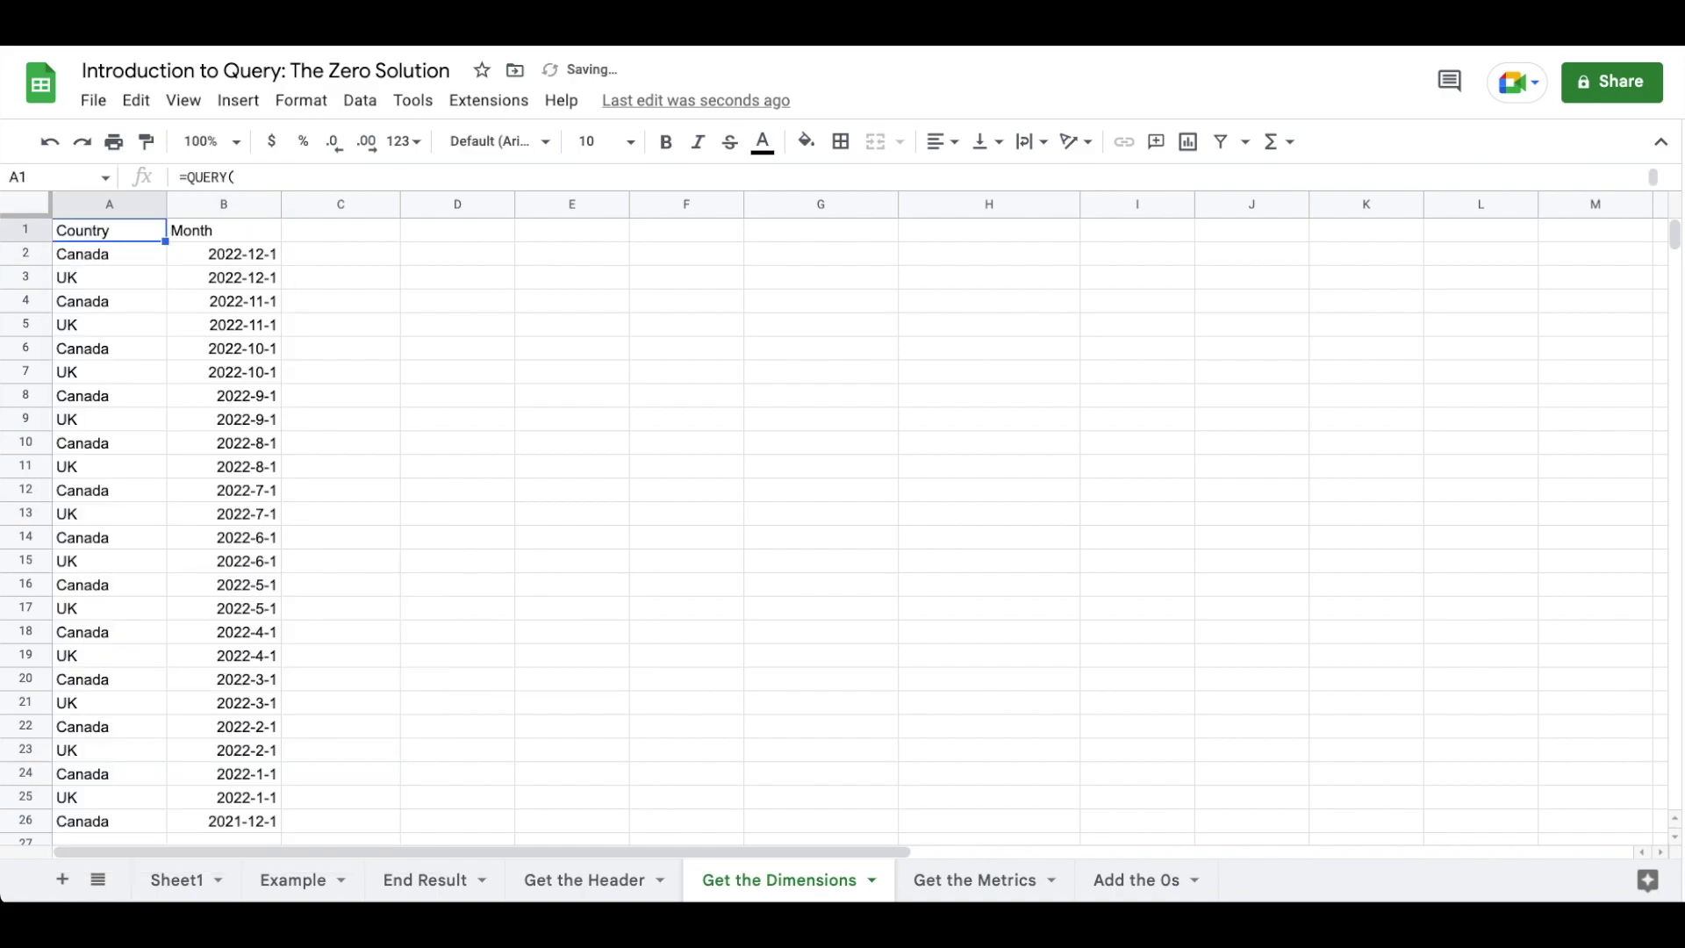
- Set the outer QUERY's headers argument in A1 back to 0 and review the edited formula
{"action": "key", "text": "Return"}
{"action": "left_click", "coordinate": [82, 505]}
{"action": "key", "text": "BackSpace"}
{"action": "type", "text": "0"}
{"action": "key", "text": "Return"}
{"action": "key", "text": "Up"}
{"action": "key", "text": "Return"}
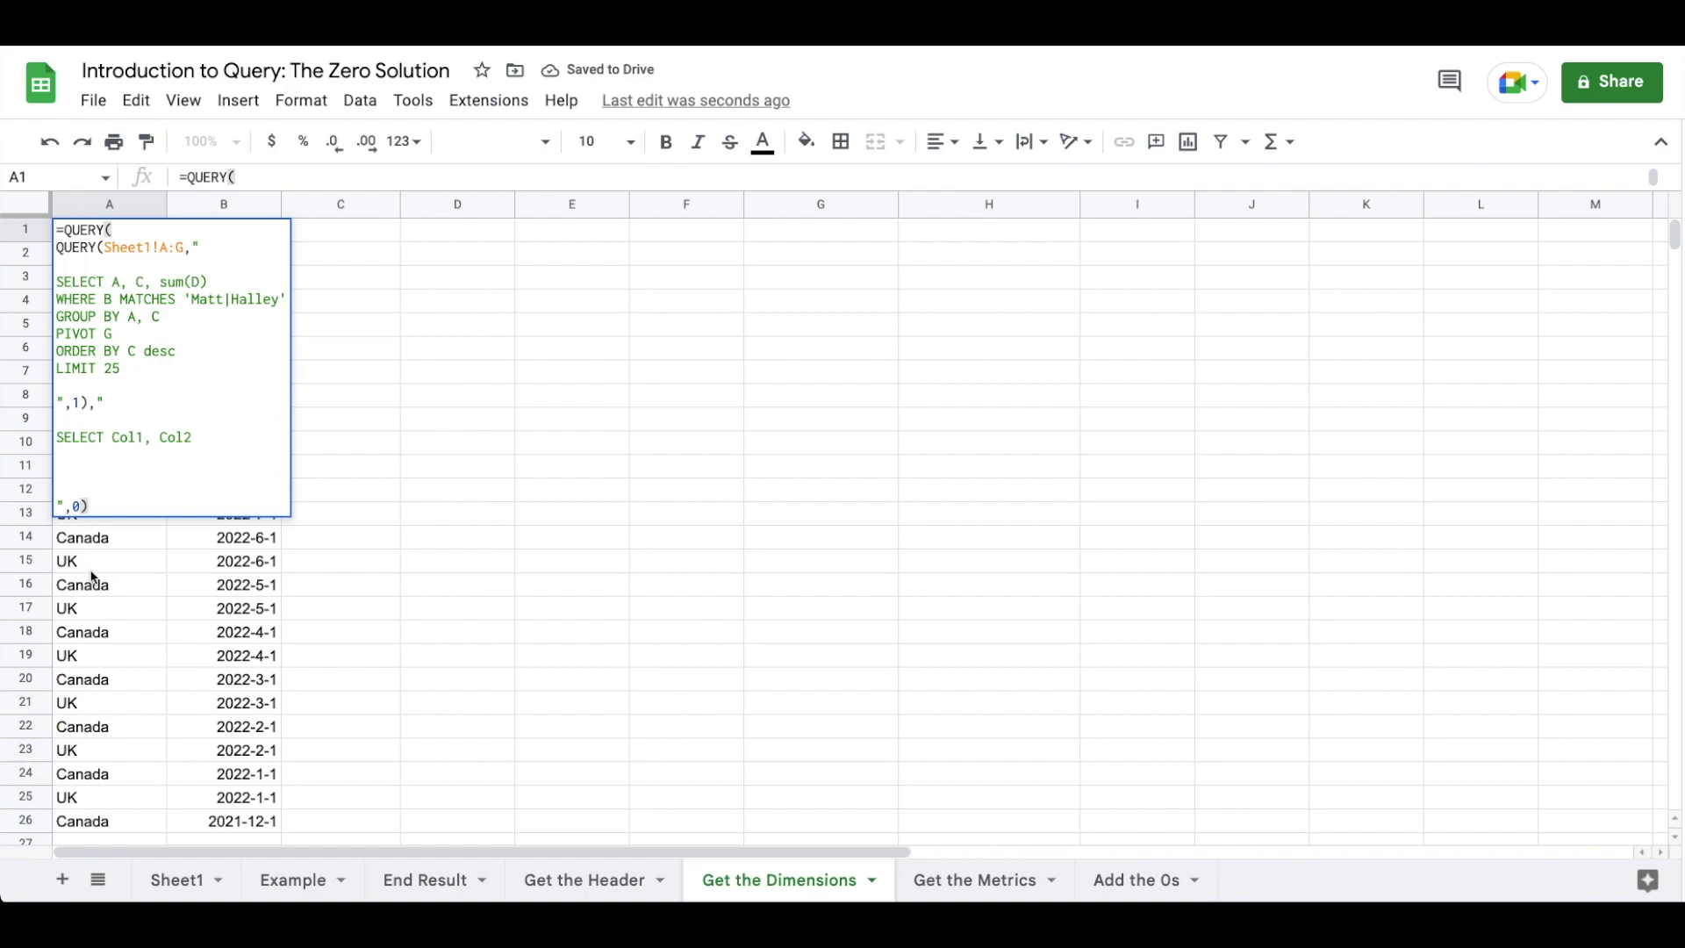
{"action": "key", "text": "Escape"}
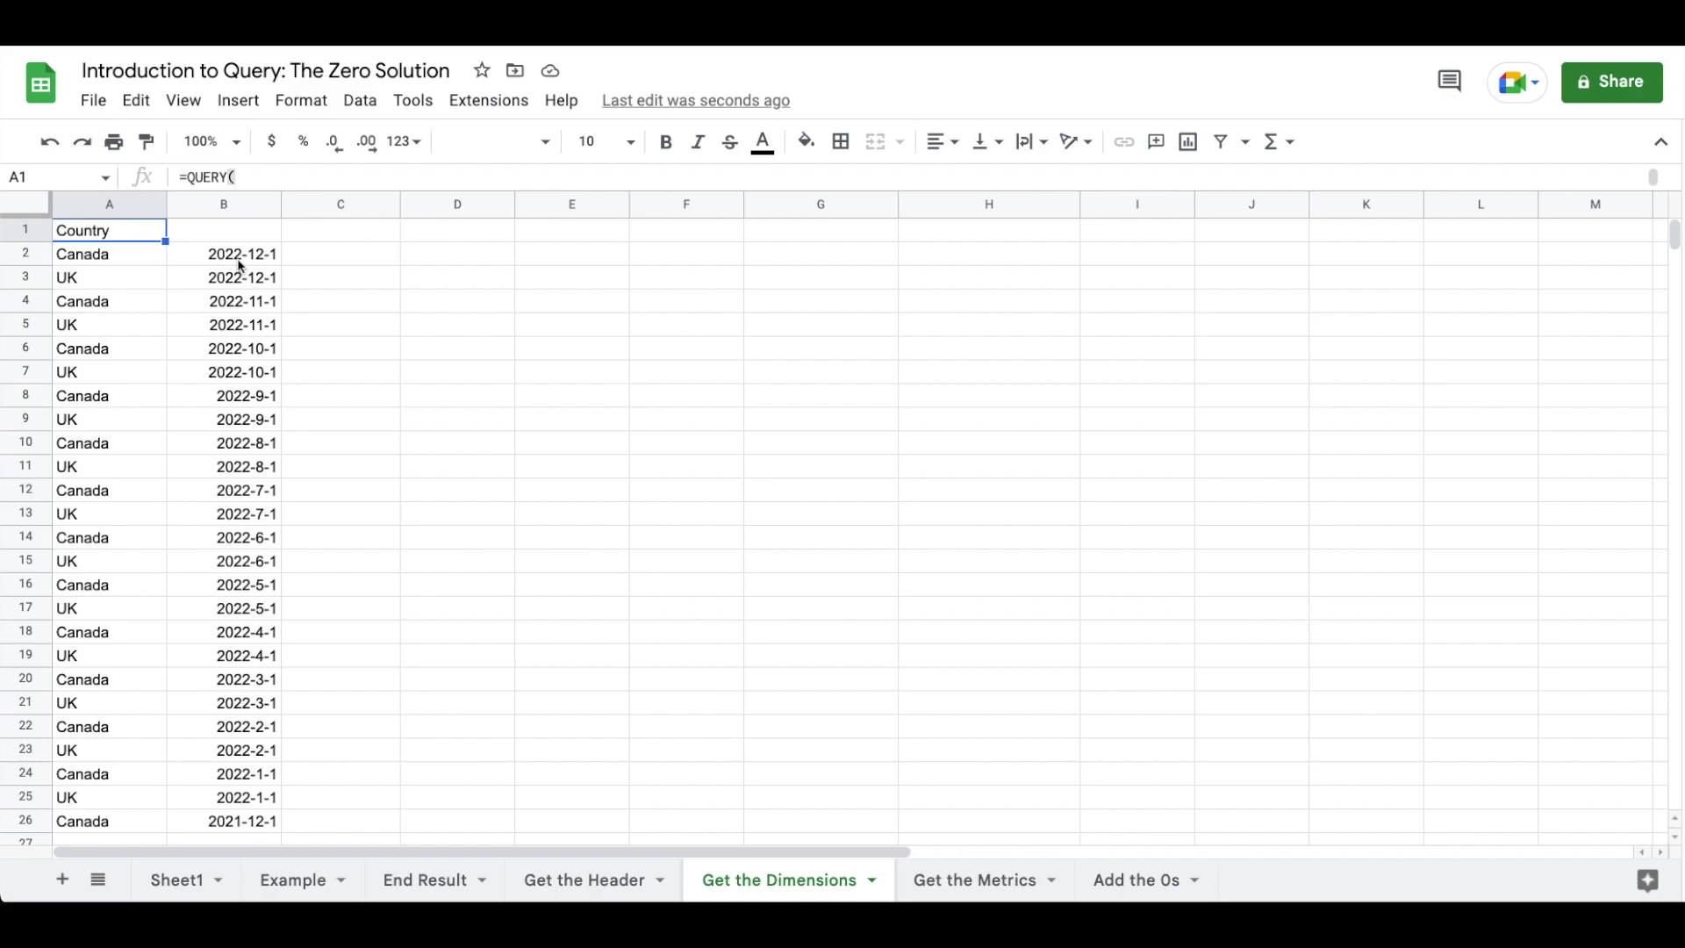
- Restore the OFFSET 1 clause below SELECT Col1, Col2 in the A1 formula
{"action": "key", "text": "Return"}
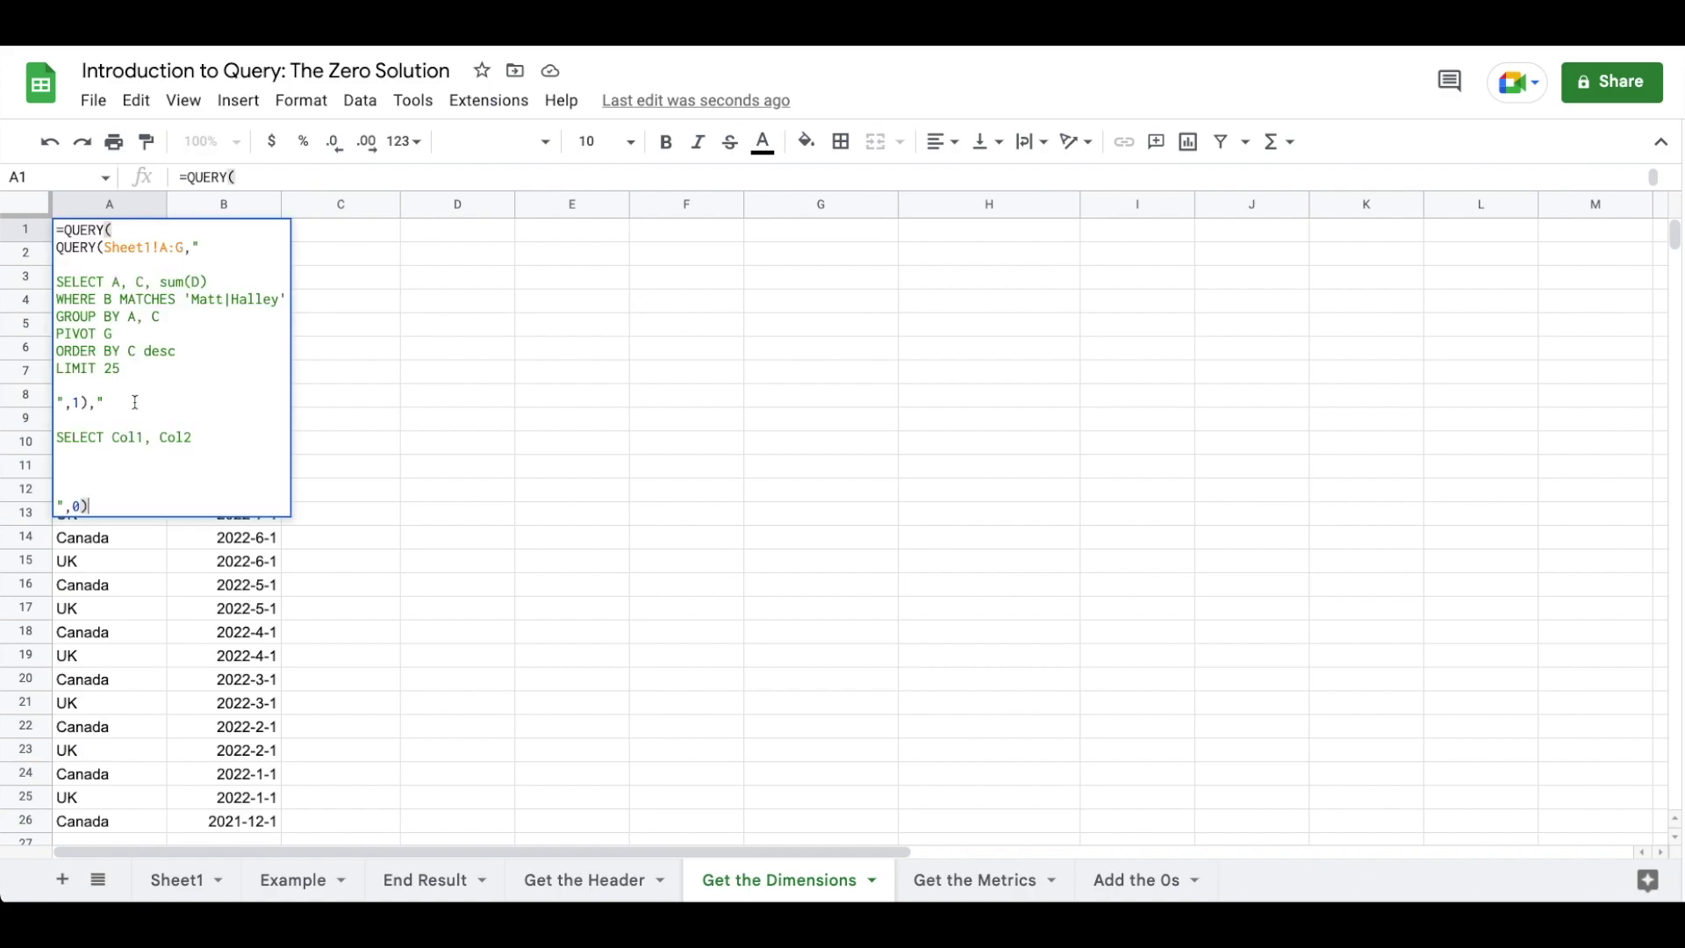
{"action": "left_click", "coordinate": [81, 474]}
{"action": "type", "text": "Offs"}
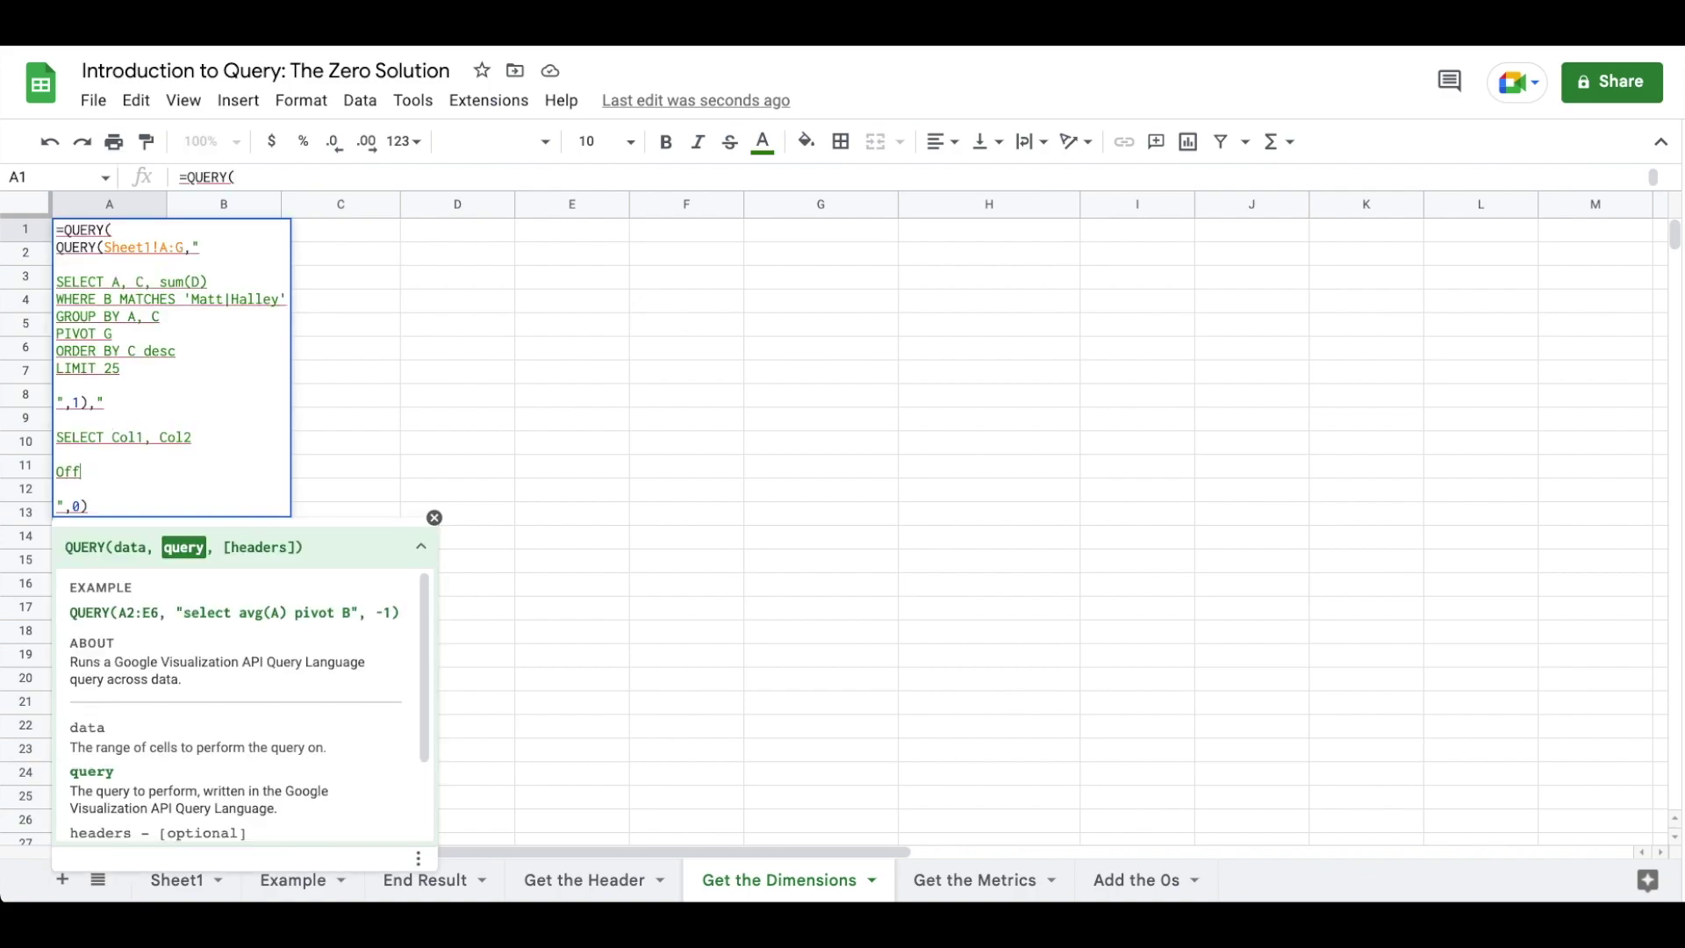
{"action": "key", "text": "BackSpace"}
{"action": "key", "text": "BackSpace"}
{"action": "key", "text": "BackSpace"}
{"action": "type", "text": "FFSET 1"}
{"action": "key", "text": "Return"}
{"action": "key", "text": "Up"}
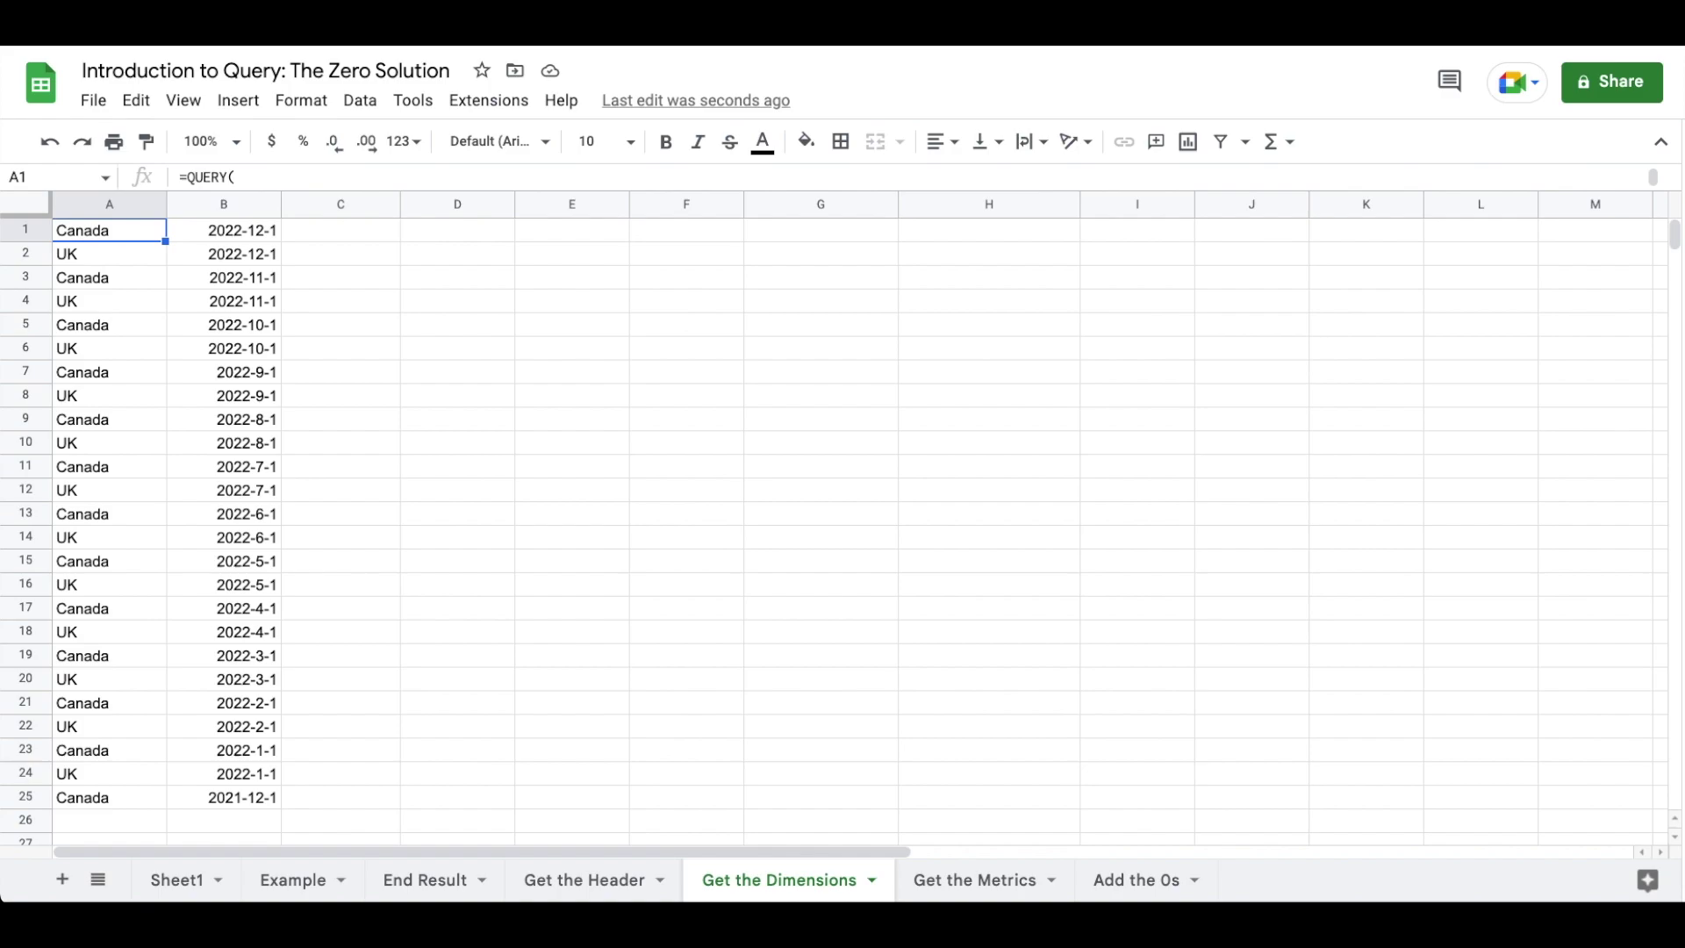
- On the Get the Metrics sheet, nest the A1 formula inside an outer QUERY( and append a comma and an opening quotation mark
{"action": "key", "text": "ctrl+Page_Down"}
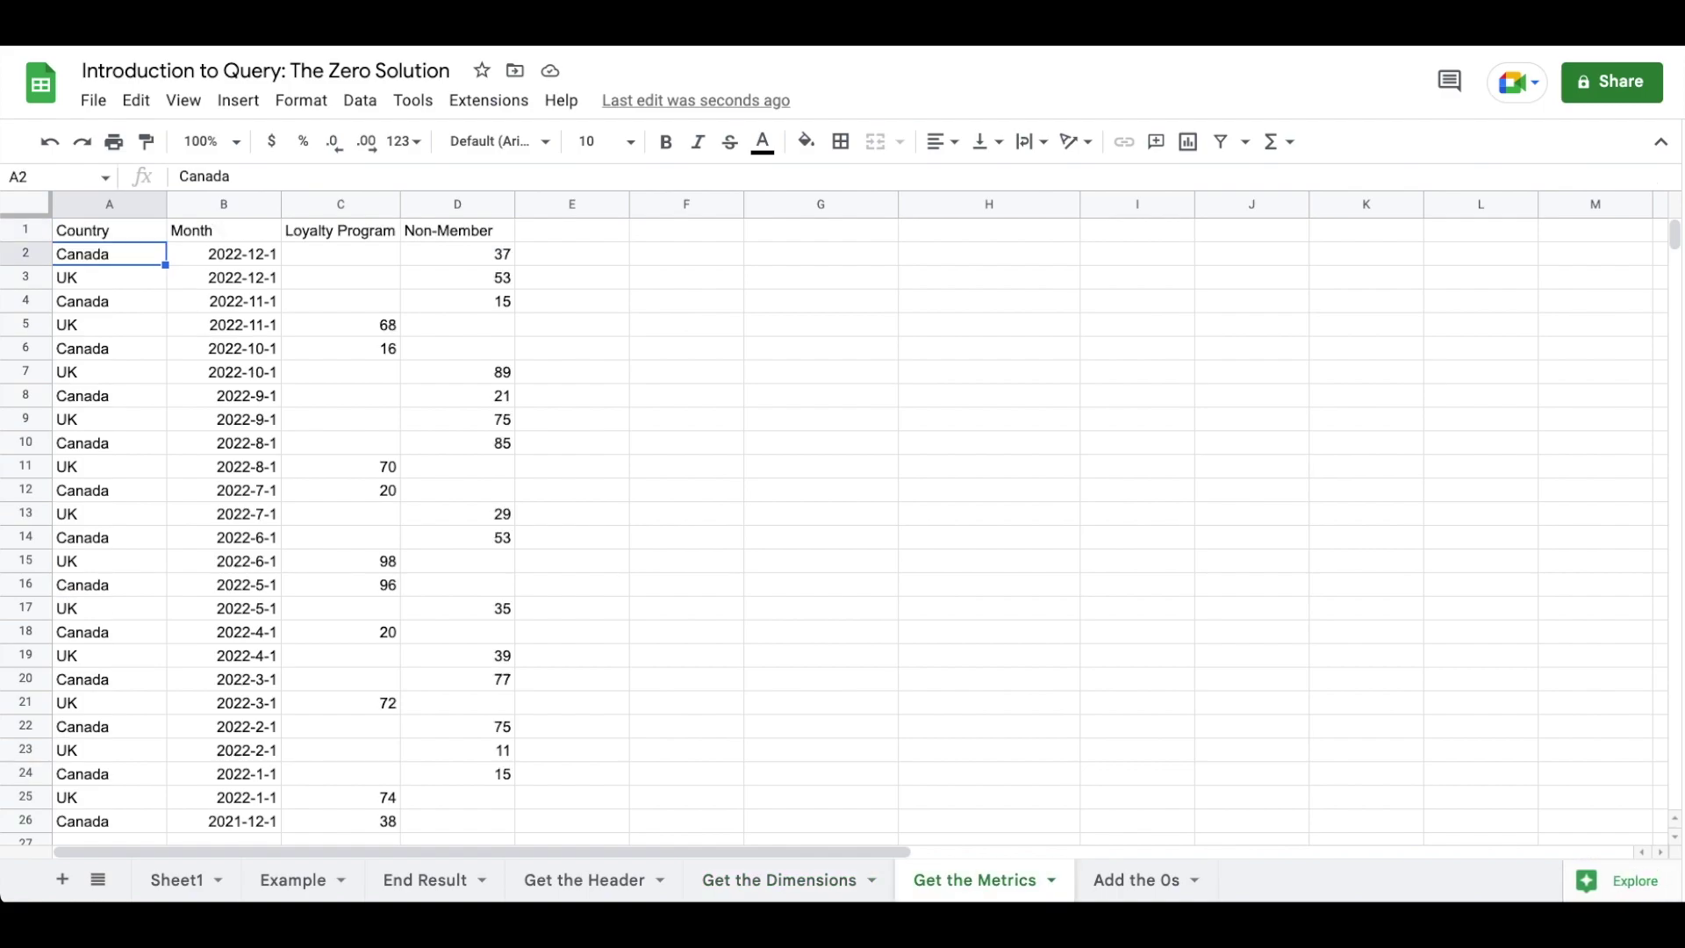
{"action": "left_click", "coordinate": [108, 230]}
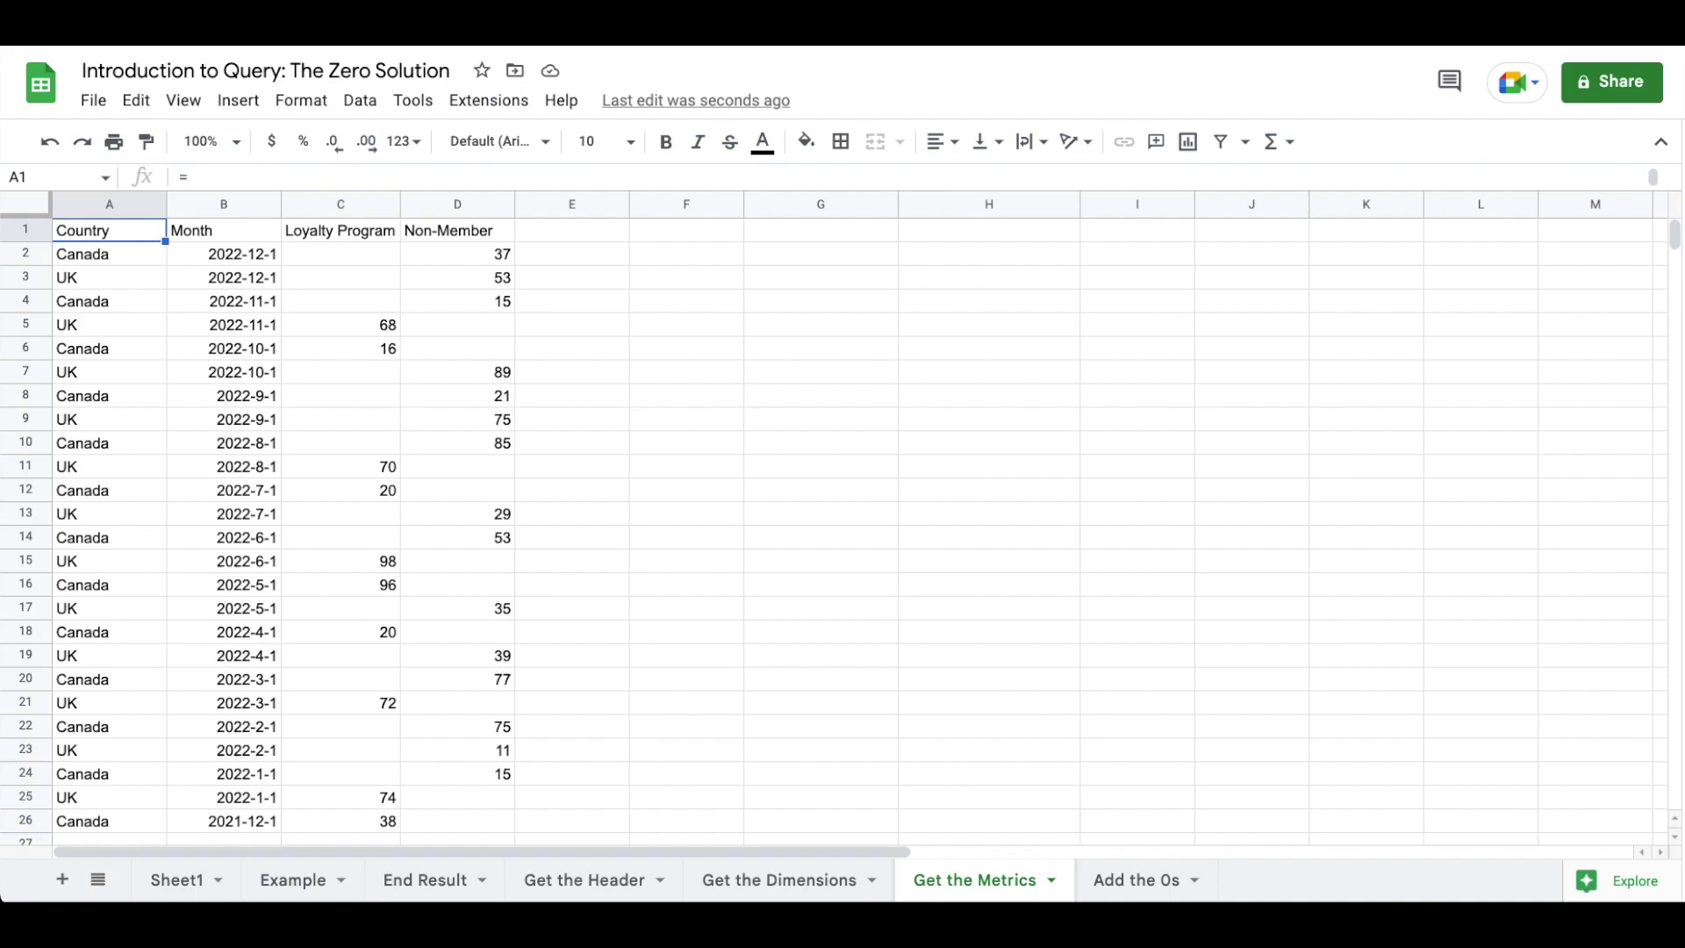
{"action": "key", "text": "Return"}
{"action": "left_click", "coordinate": [109, 234]}
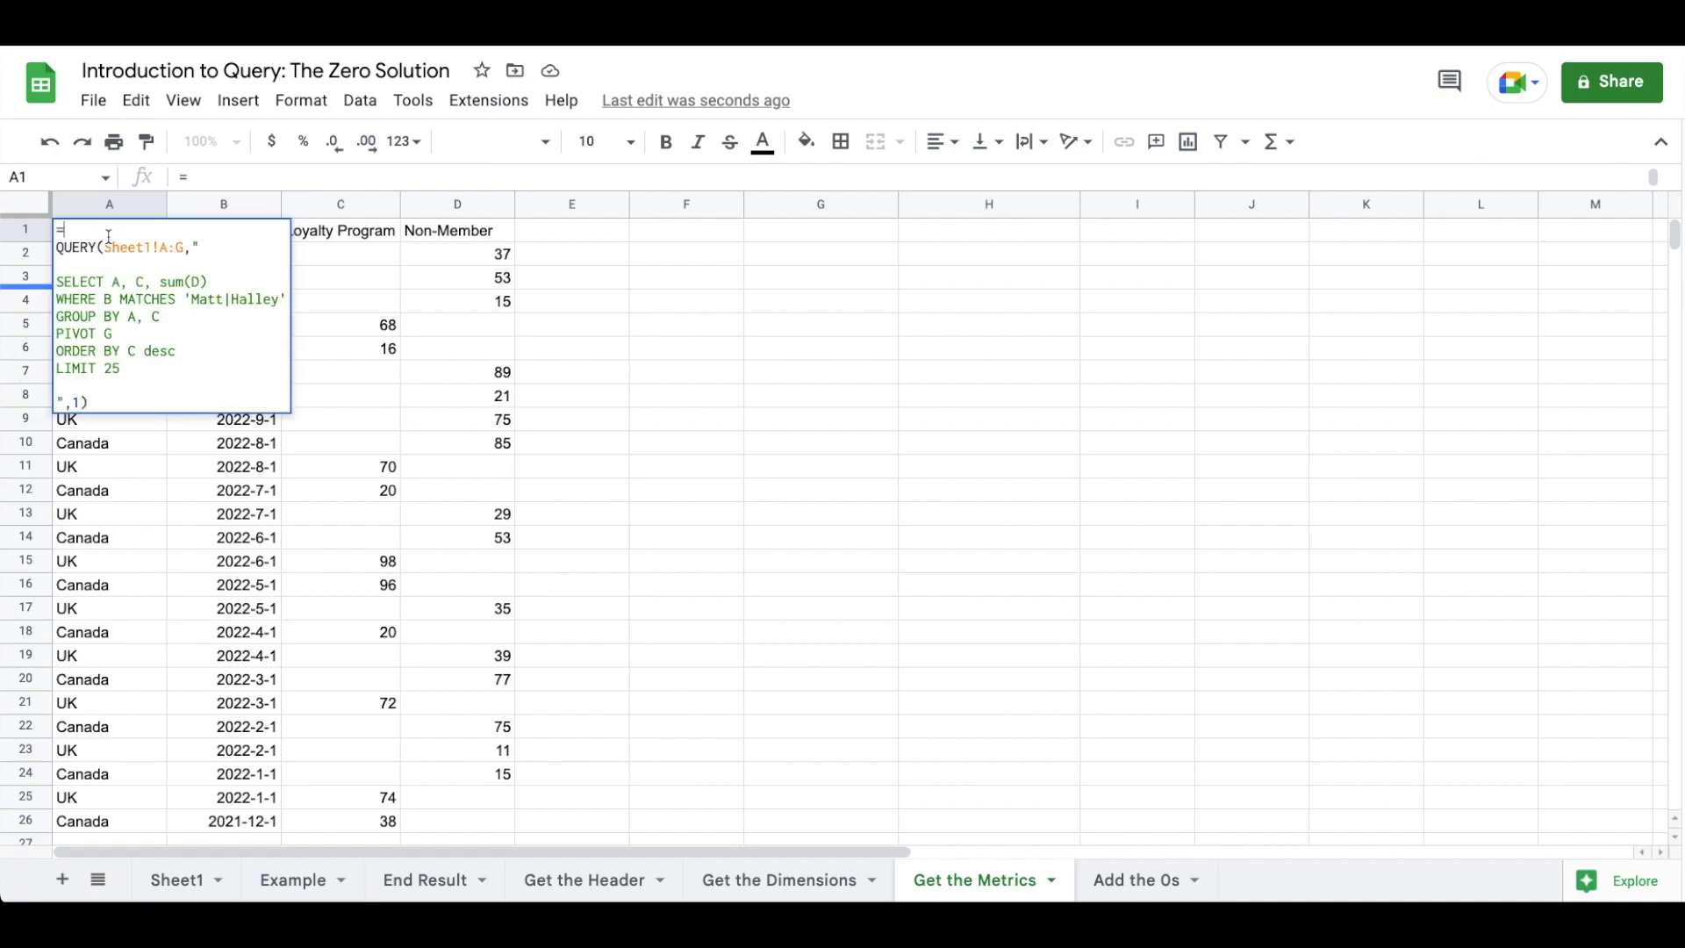
{"action": "type", "text": "QUERY("}
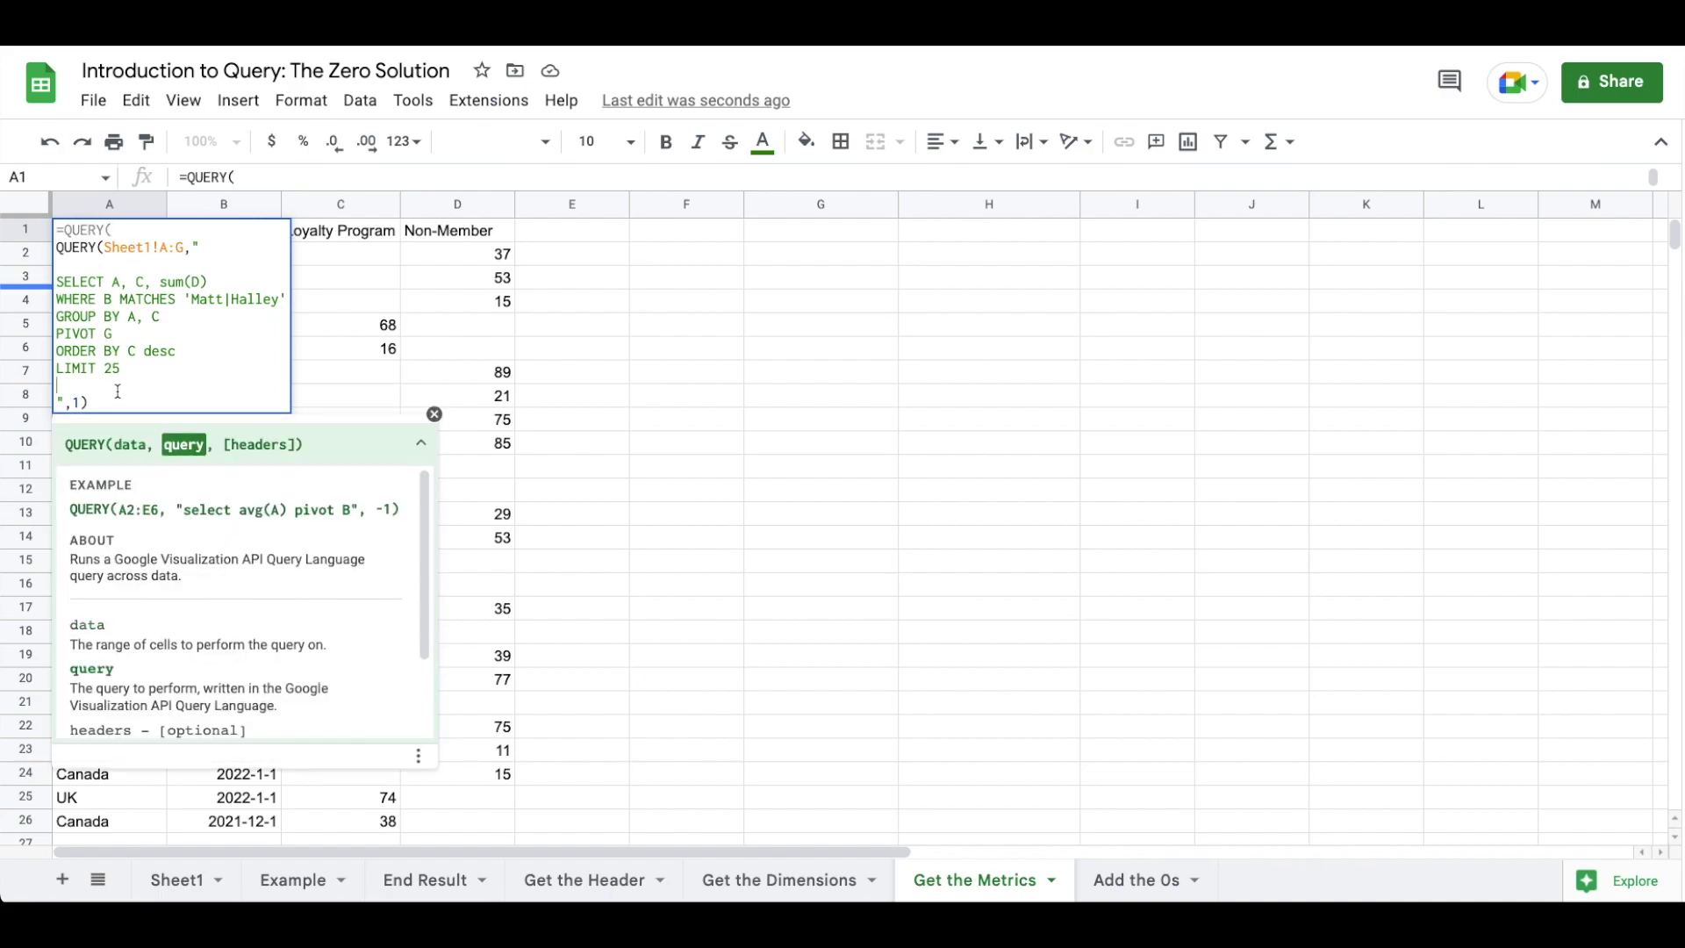
{"action": "left_click", "coordinate": [119, 391]}
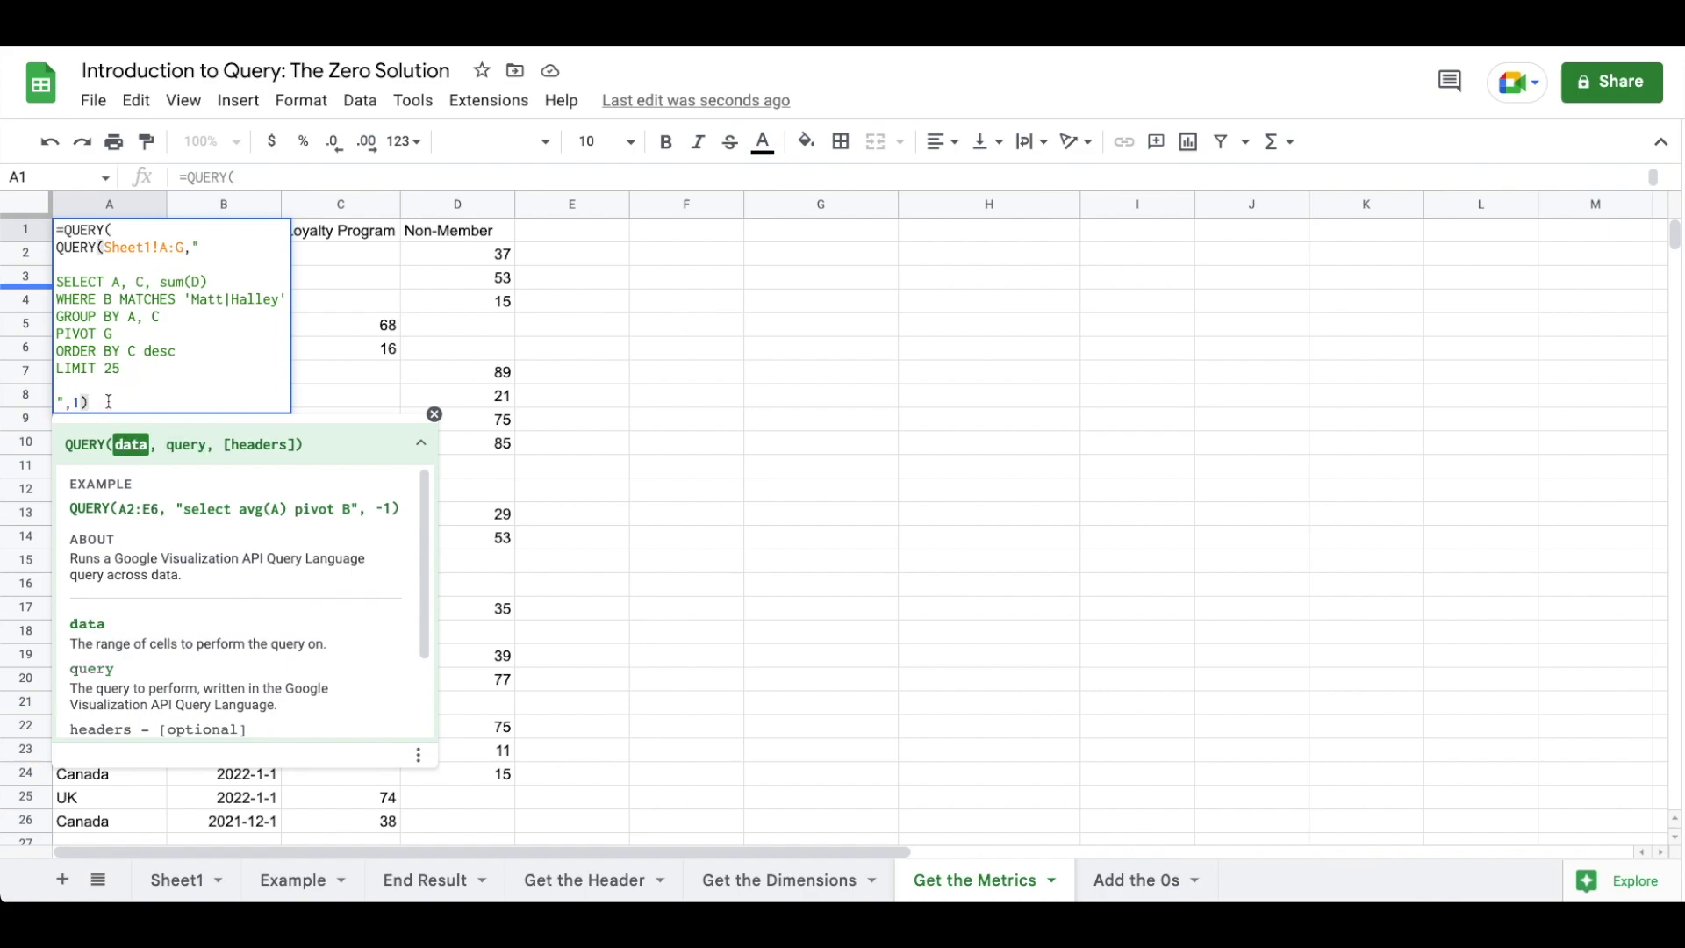
{"action": "type", "text": ",\""}
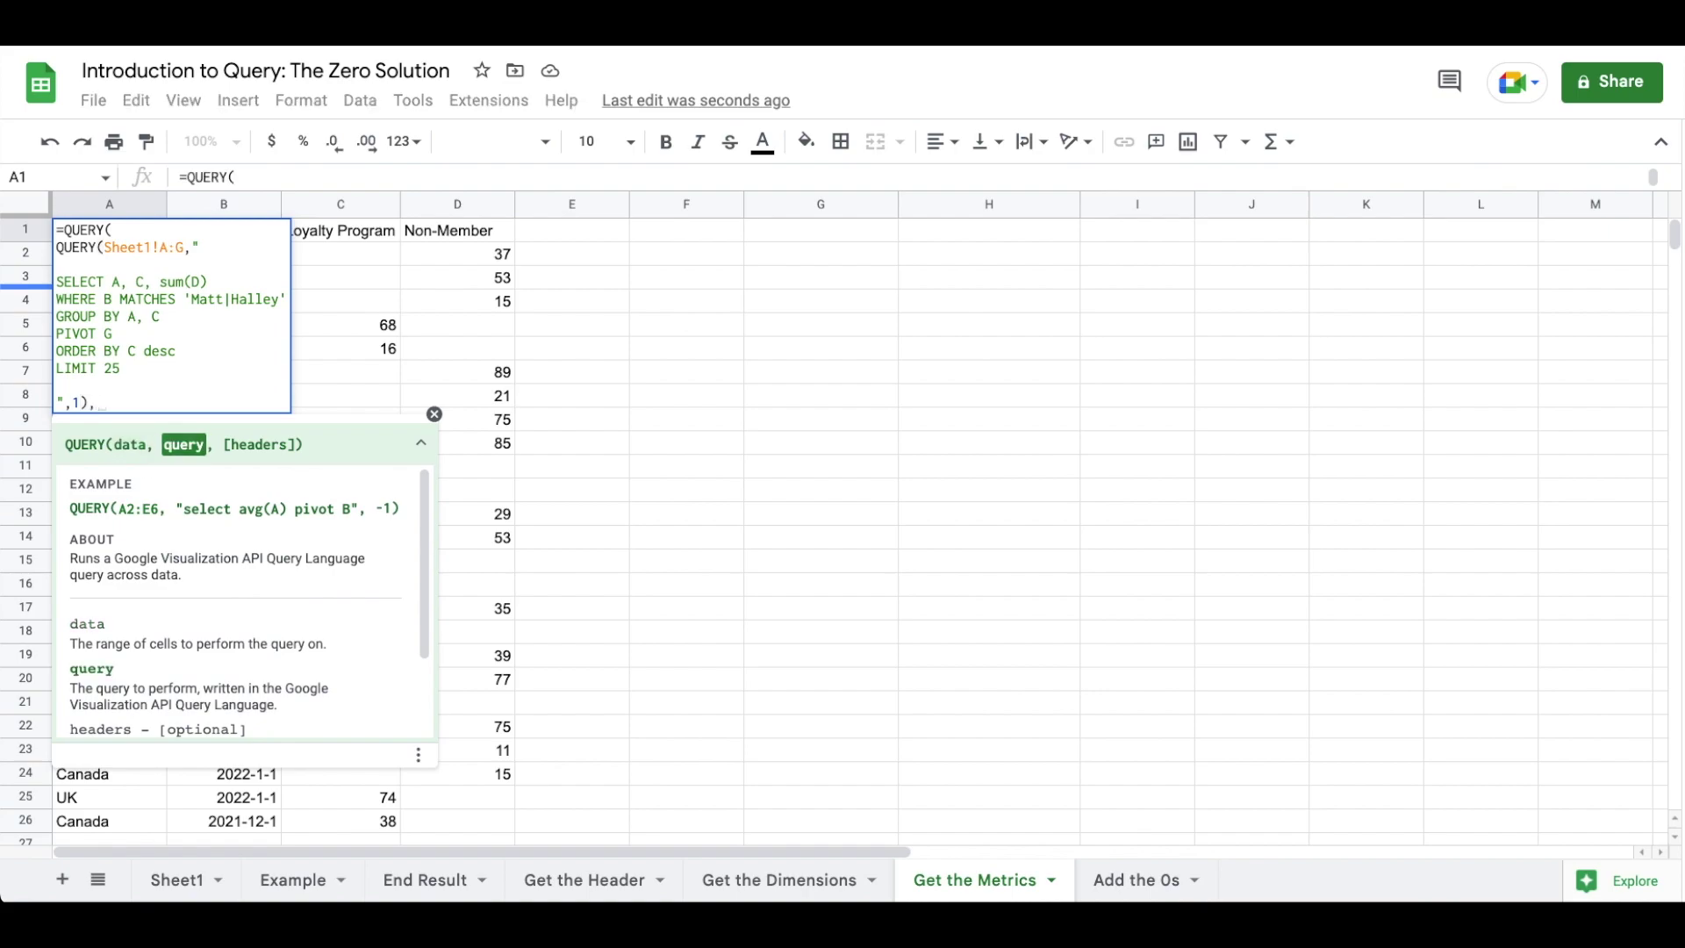
- Enter SELECT Col3, Col4 as the outer query's first clause, with a blank line before and after it
{"action": "key", "text": "ctrl+Return"}
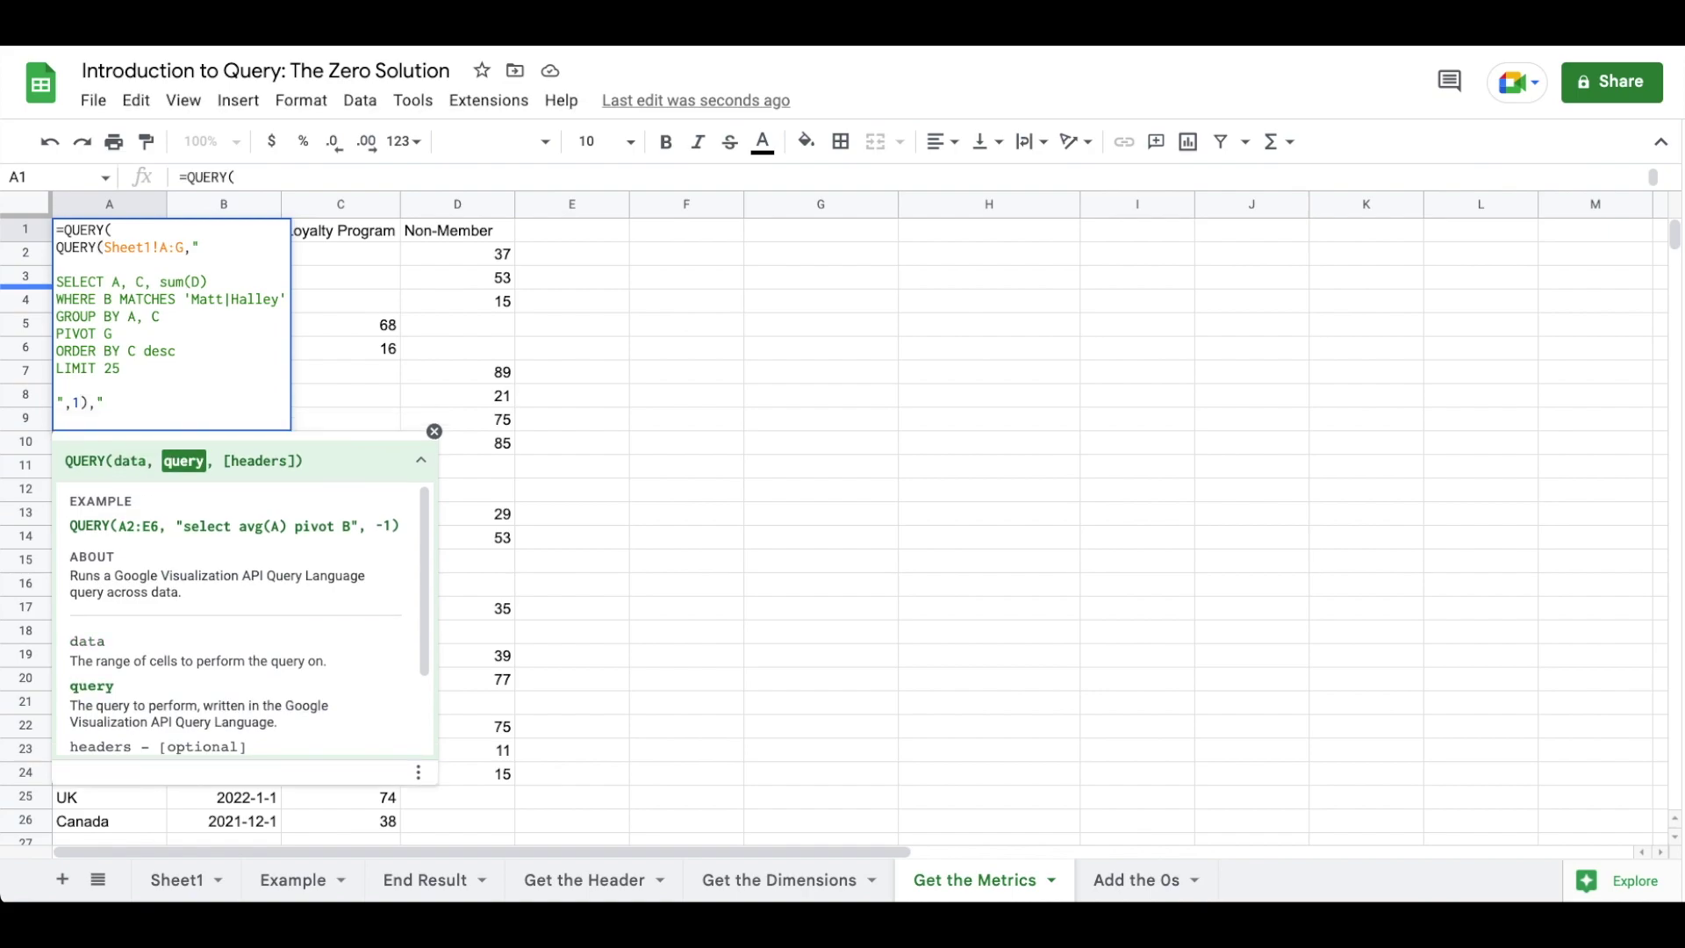
{"action": "key", "text": "ctrl+Return"}
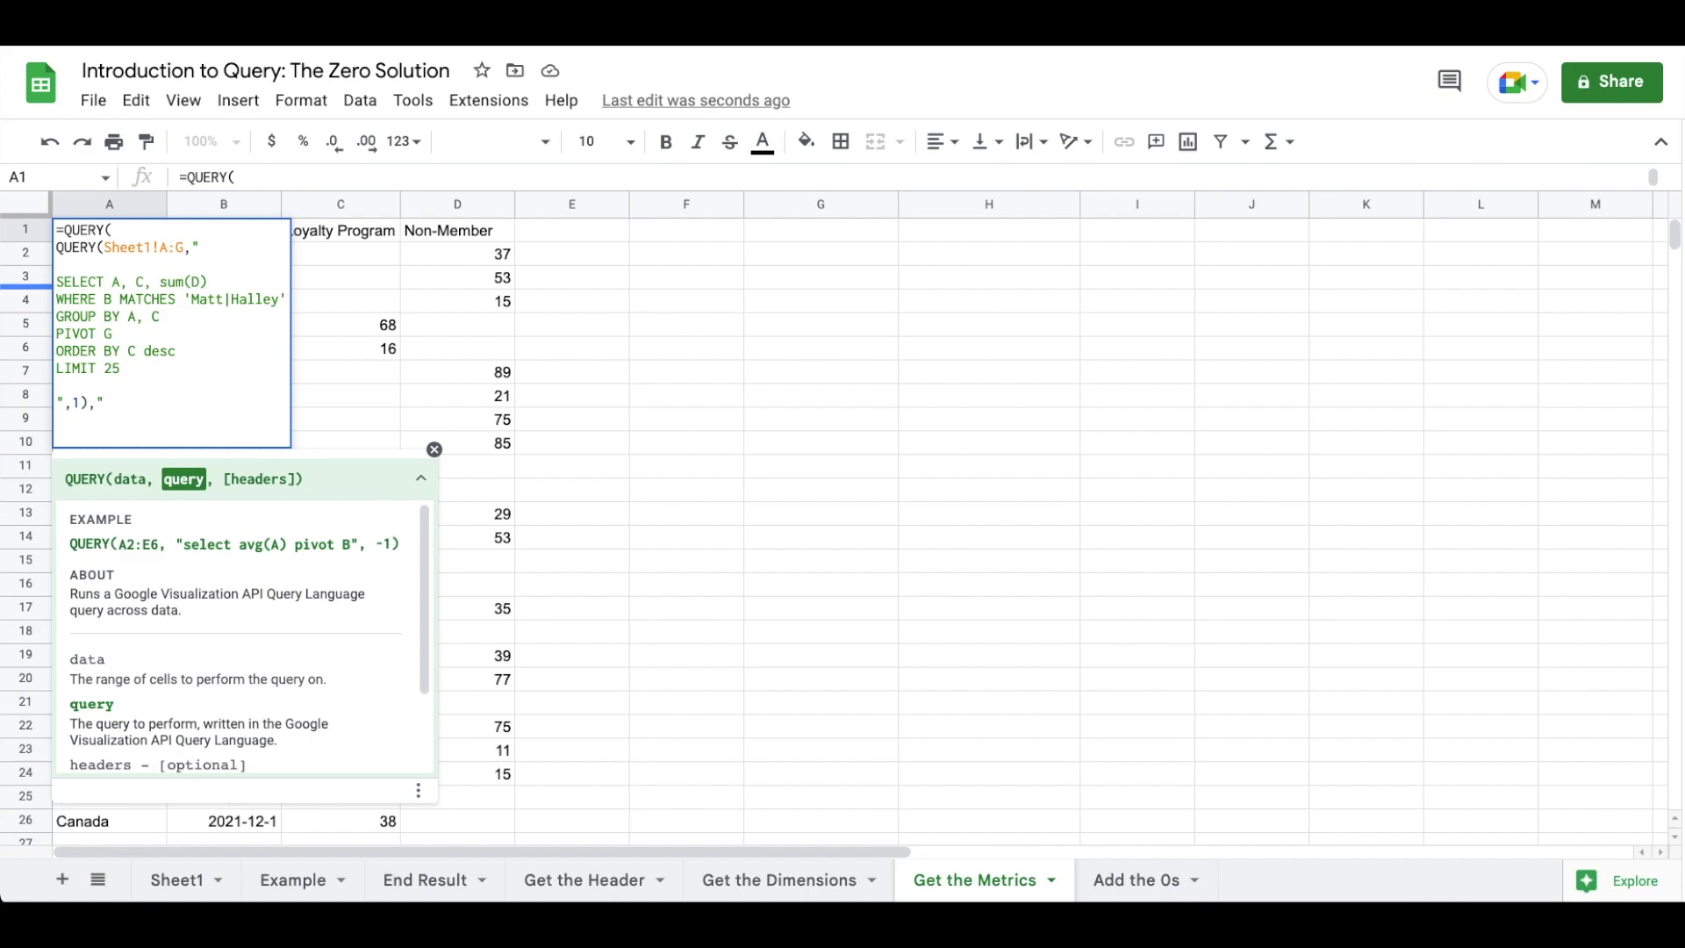
{"action": "type", "text": "SELECT Col3, Col4"}
{"action": "key", "text": "ctrl+Return"}
{"action": "key", "text": "ctrl+Return"}
- Add OFFSET 1 to the metrics query and finish the formula with a headers argument of 0
{"action": "type", "text": "OFF"}
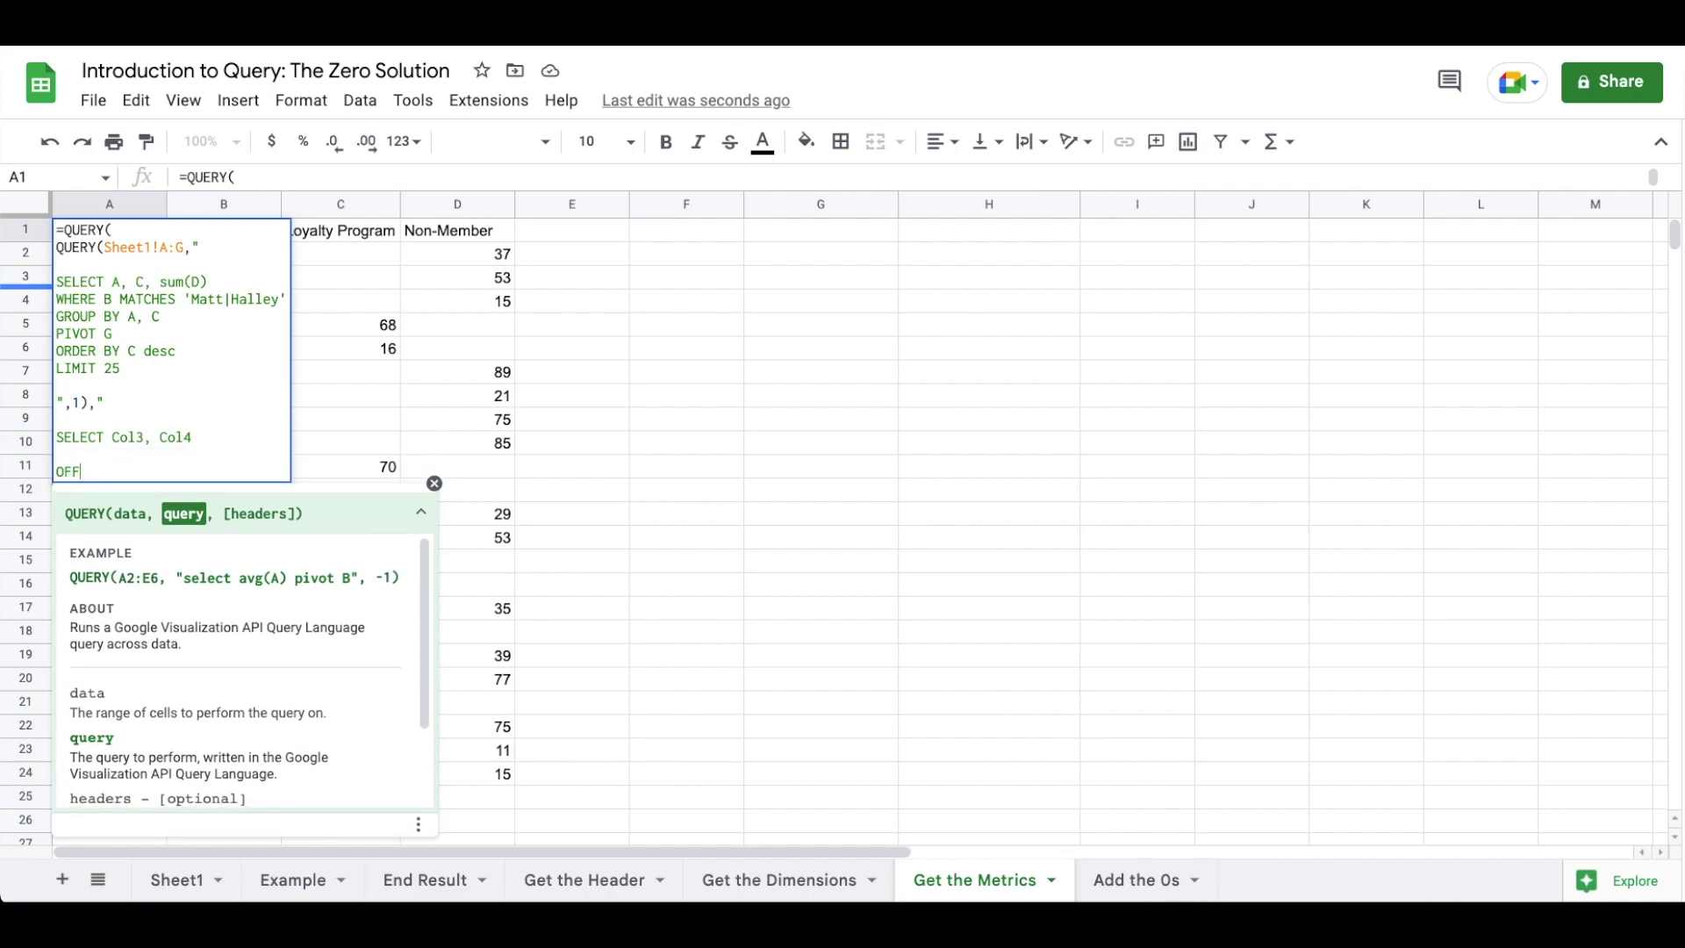
{"action": "type", "text": "SET 1"}
{"action": "key", "text": "ctrl+Return"}
{"action": "key", "text": "ctrl+Return"}
{"action": "type", "text": "\",0"}
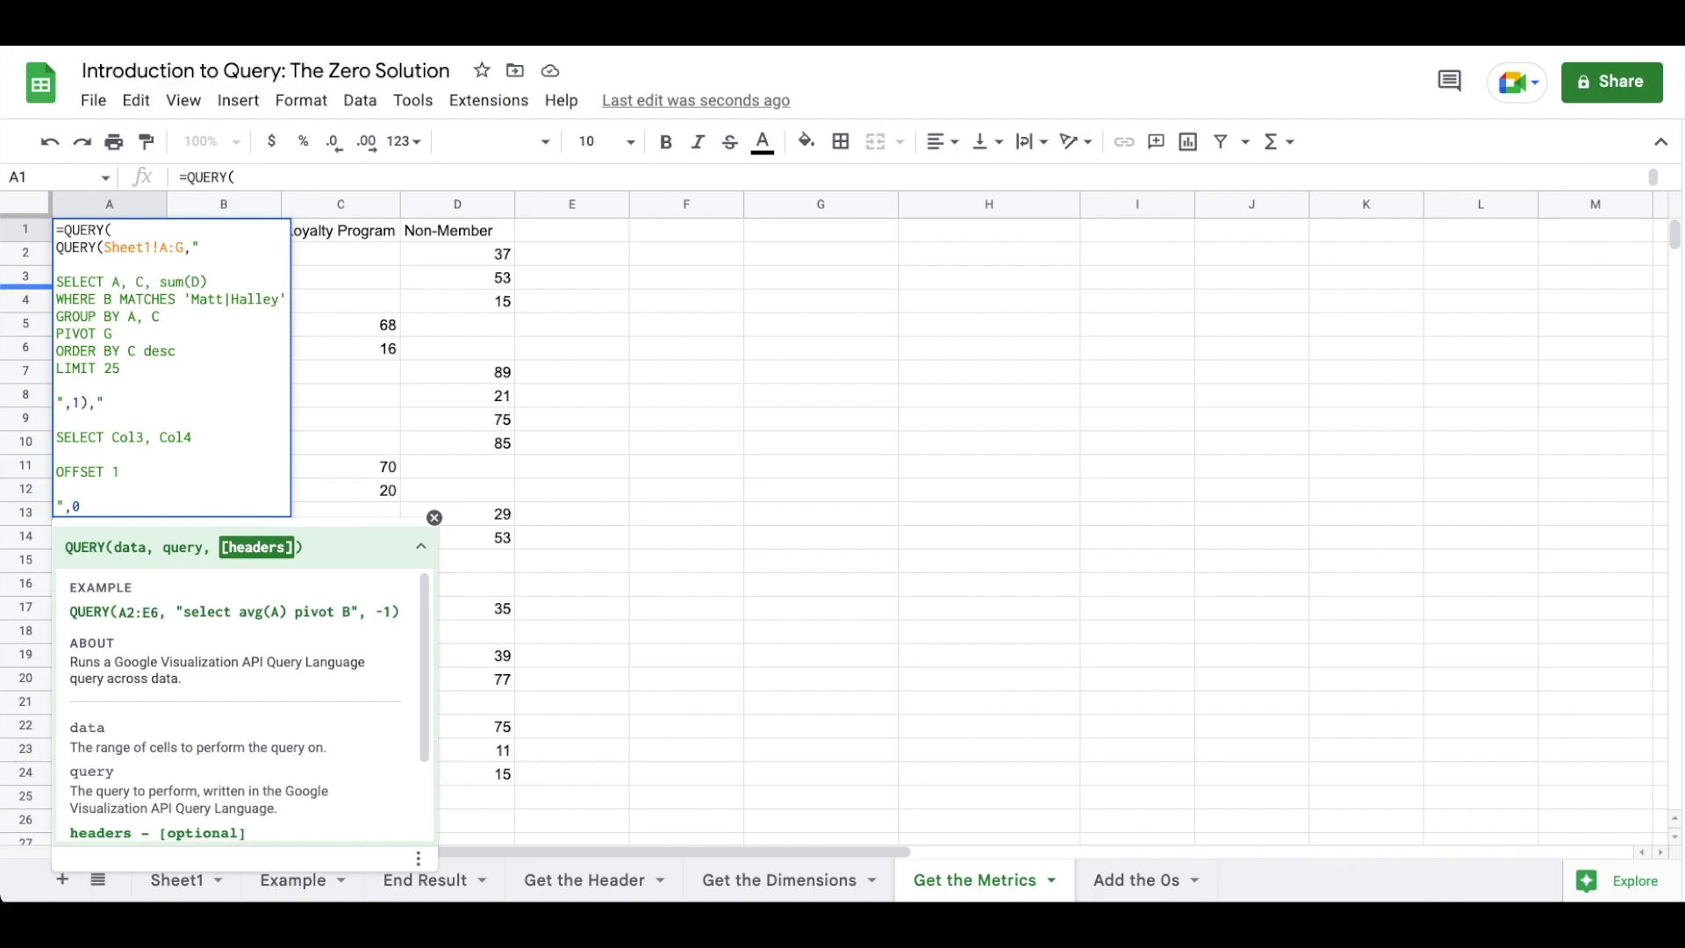
{"action": "type", "text": ")"}
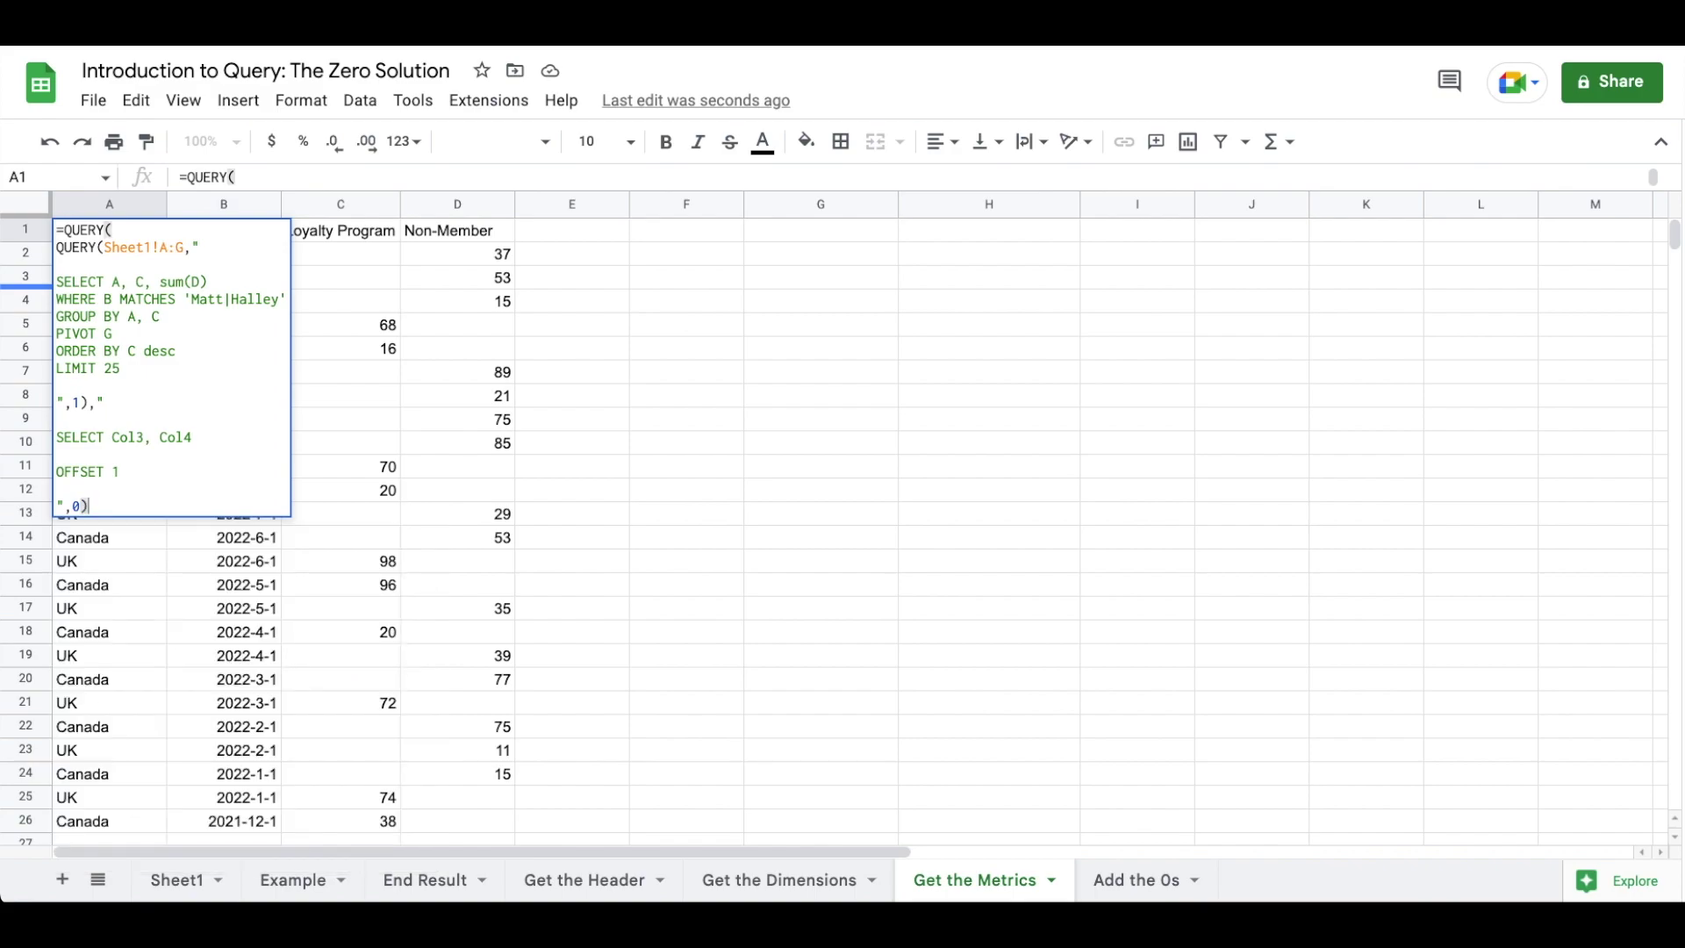
{"action": "key", "text": "Return"}
- Check the returned metric columns A and B and review the formula in A1 without changing it
{"action": "key", "text": "Up"}
{"action": "key", "text": "Right"}
{"action": "key", "text": "Left"}
{"action": "key", "text": "Right"}
{"action": "key", "text": "Left"}
{"action": "key", "text": "Right"}
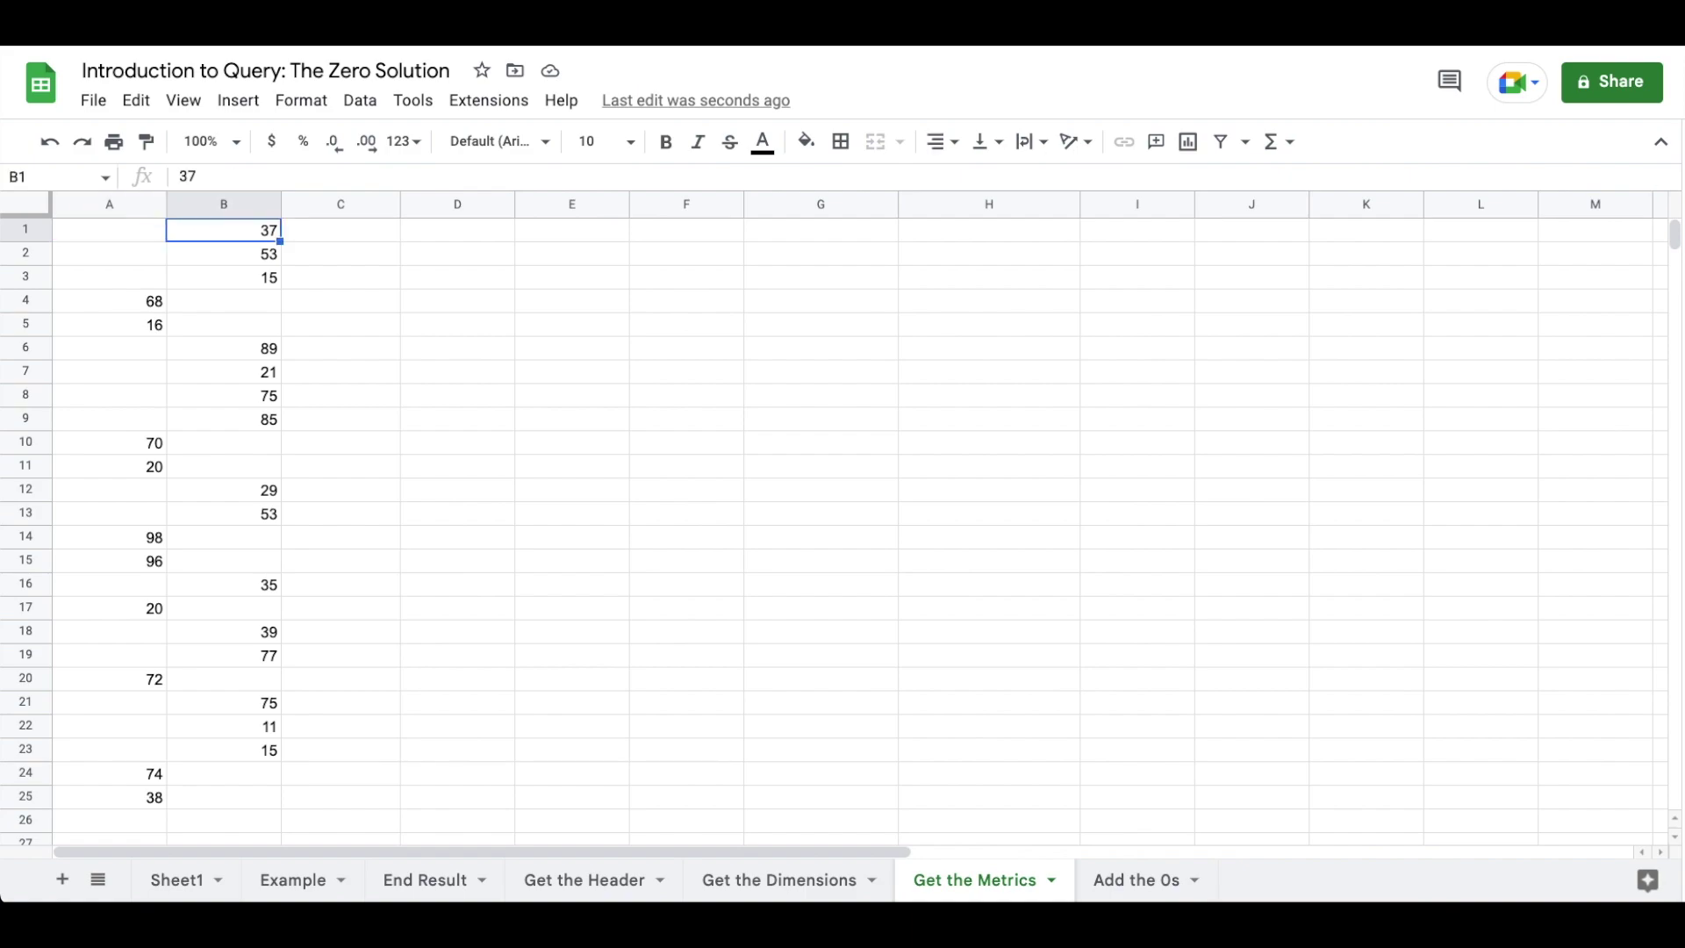
{"action": "key", "text": "Left"}
{"action": "key", "text": "Return"}
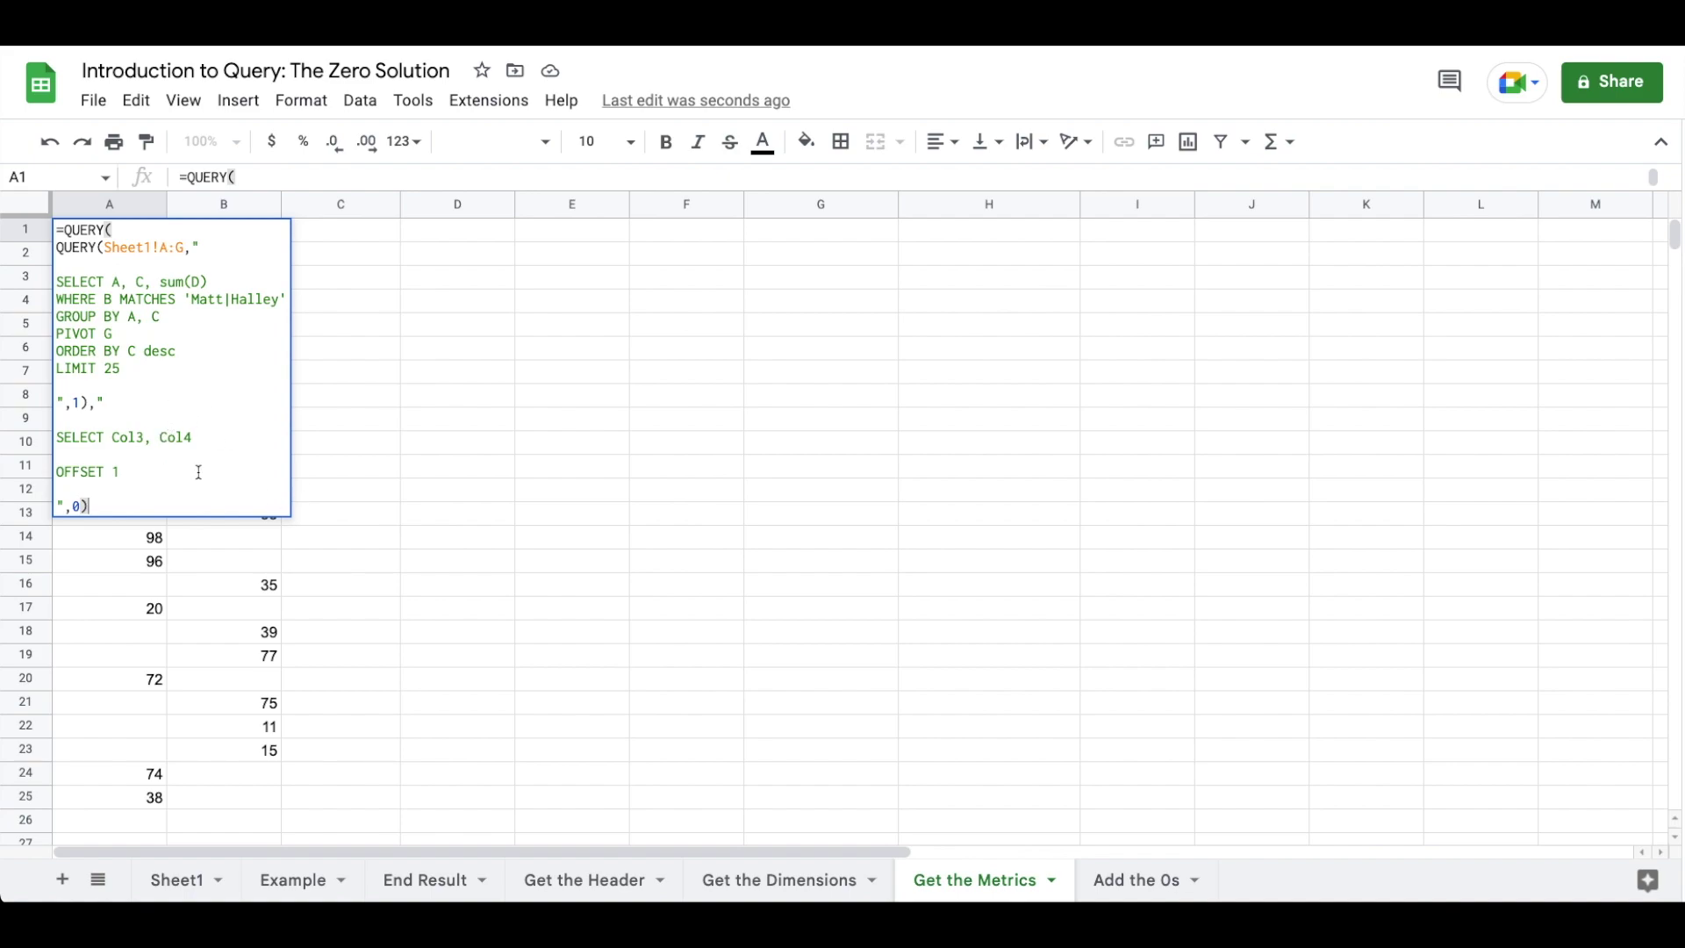
{"action": "key", "text": "Escape"}
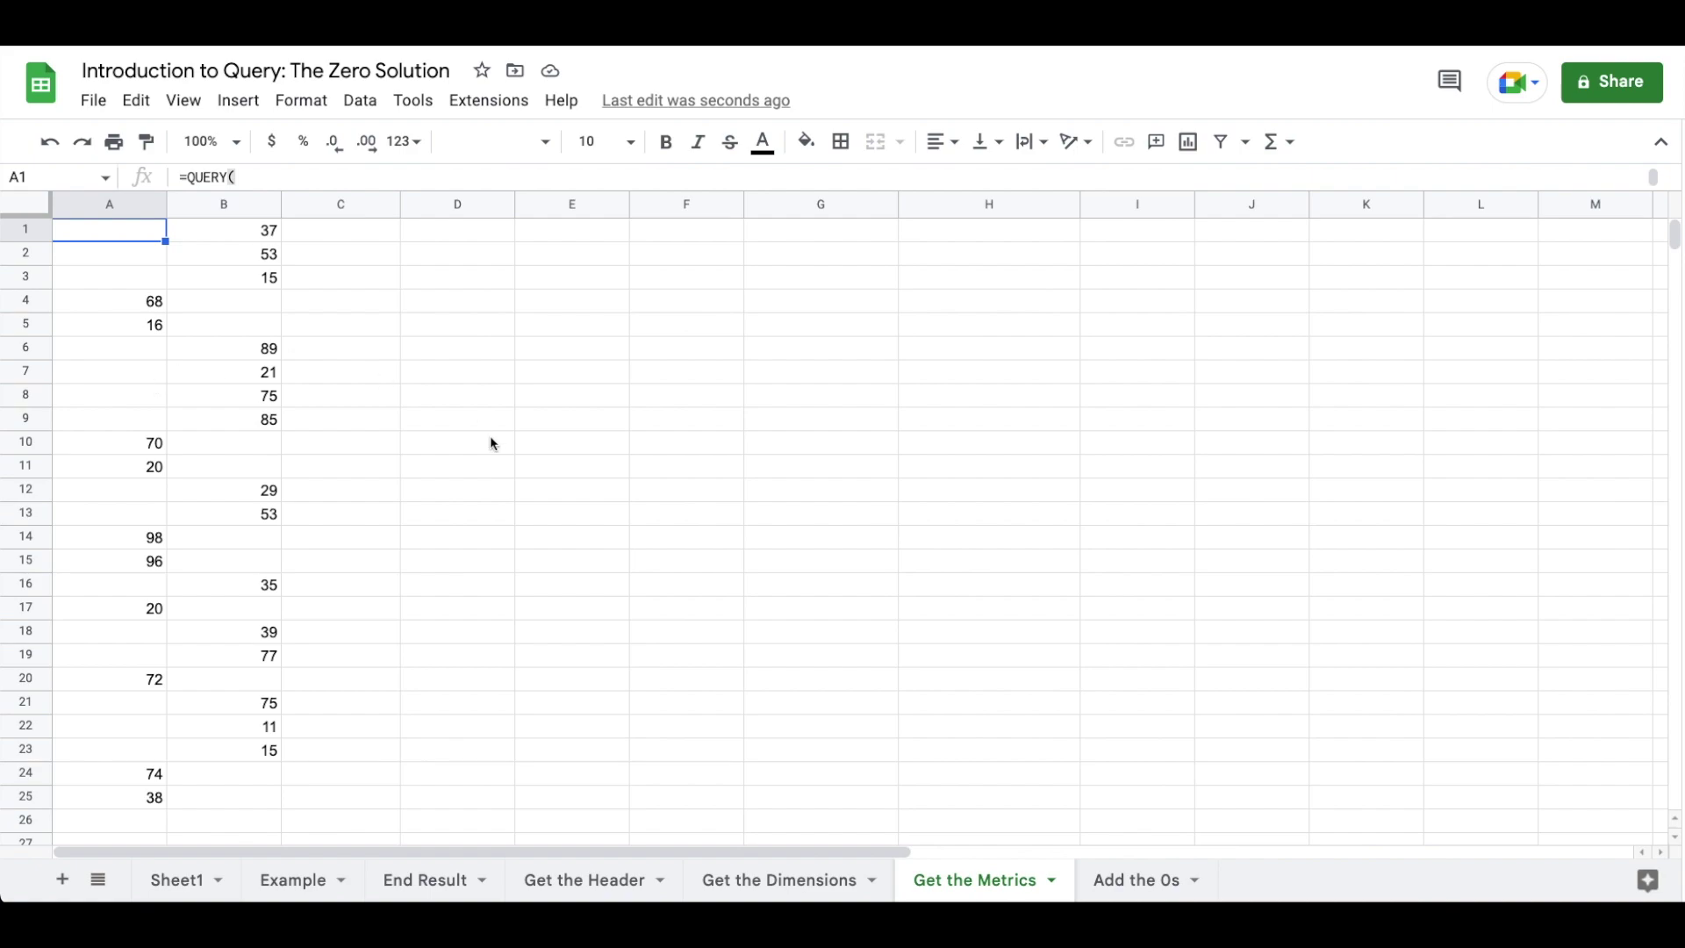
- Review the results on the Get the Header, Get the Dimensions and Get the Metrics sheets, and open the Add the 0s sheet
{"action": "left_click", "coordinate": [618, 876]}
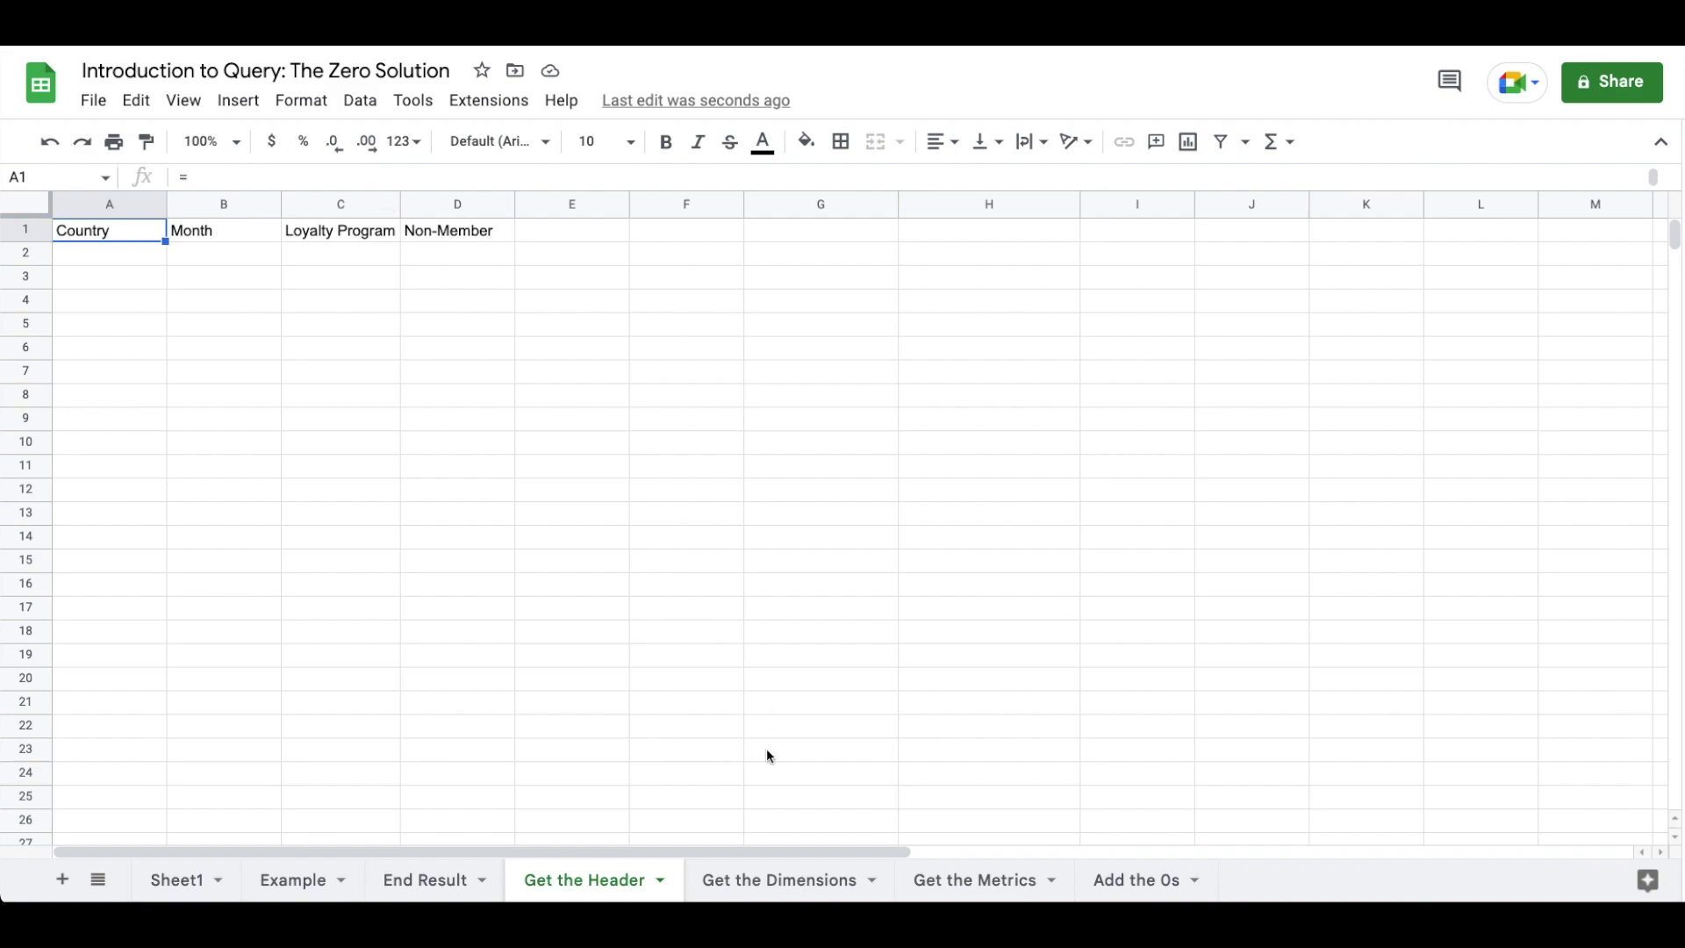
{"action": "left_click", "coordinate": [755, 880]}
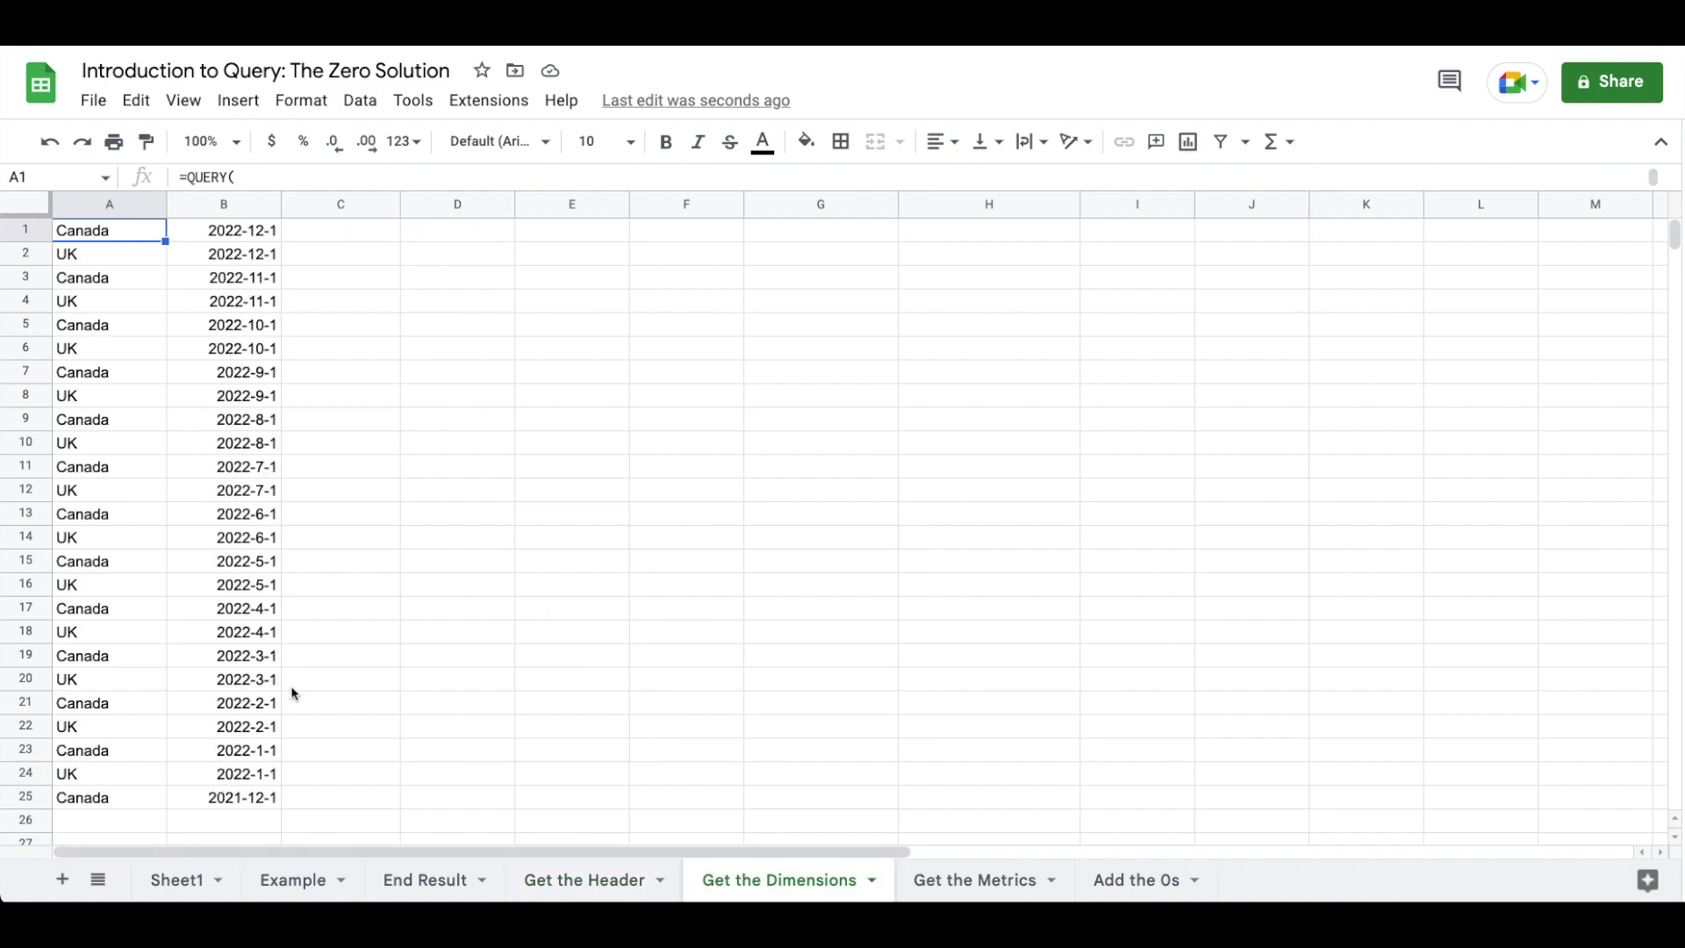
{"action": "left_click", "coordinate": [944, 887]}
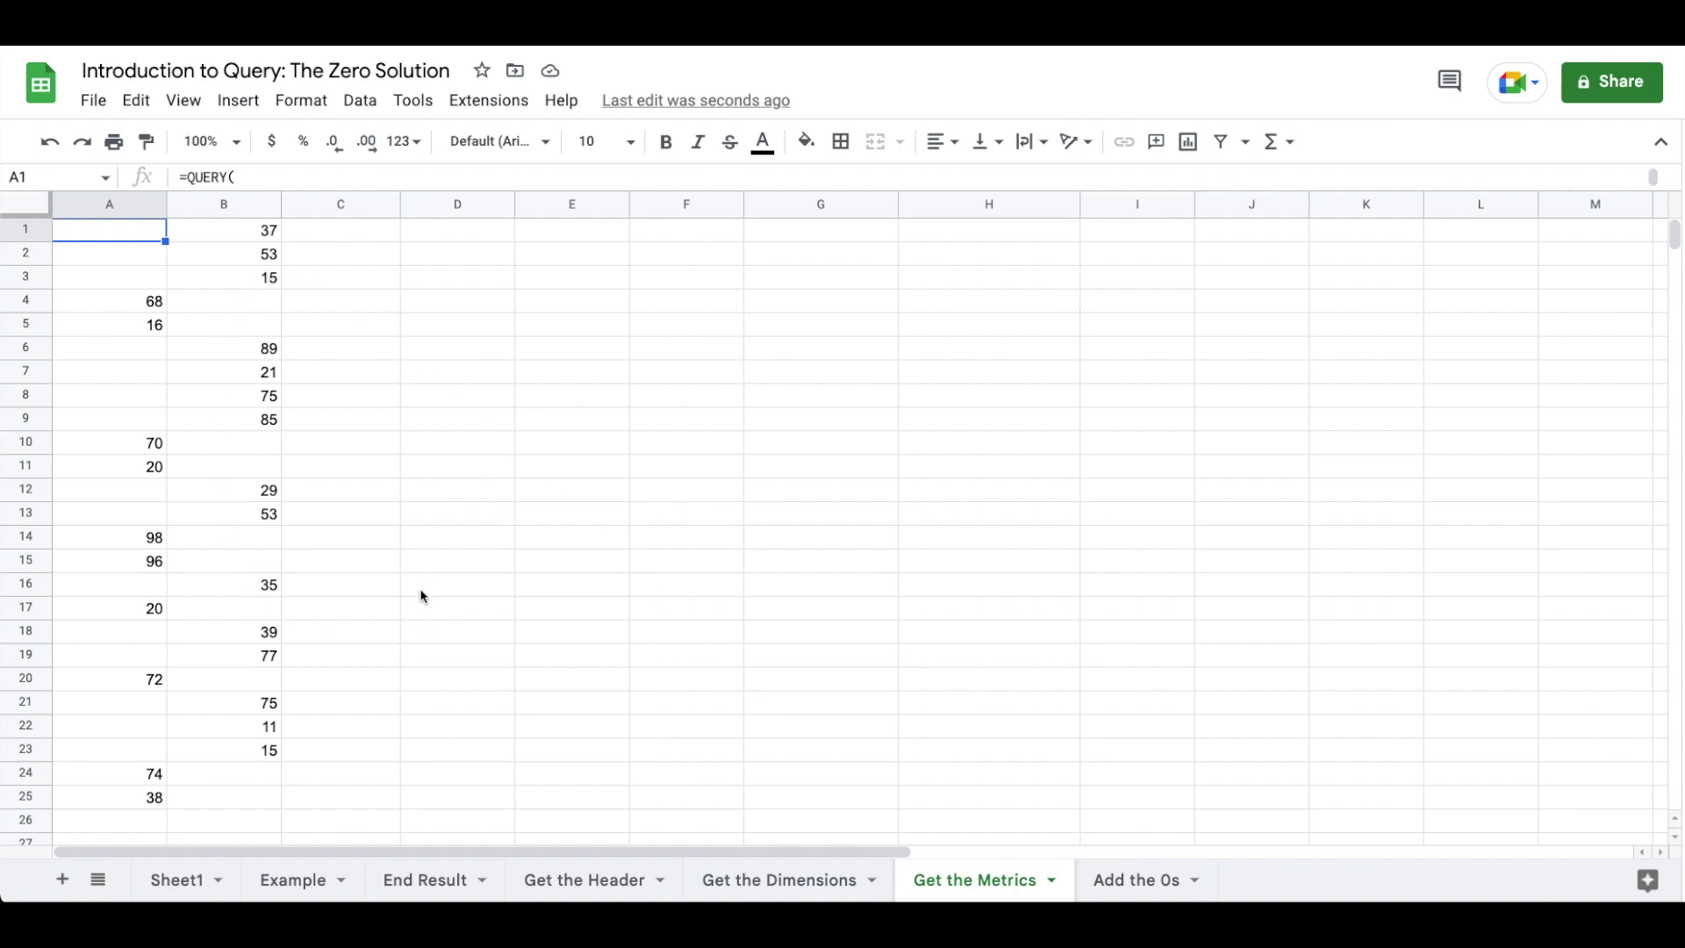
{"action": "left_click", "coordinate": [1118, 884]}
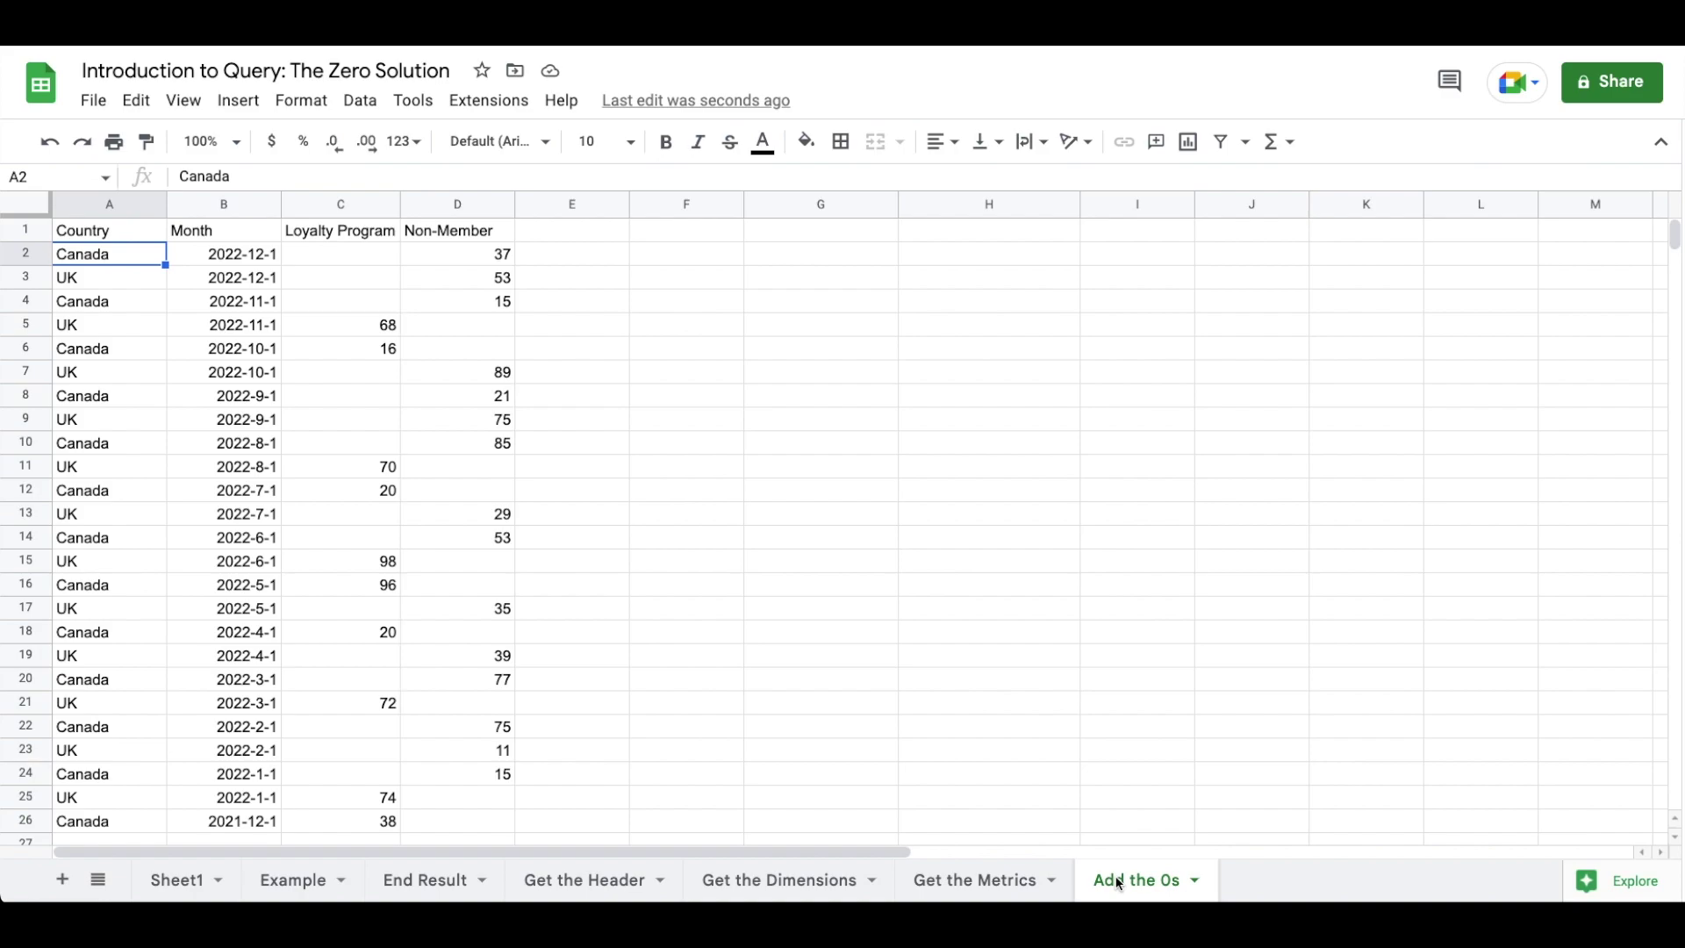
- Test the N function in cell G1 with the formula =N(3), reading its help text about text conversion
{"action": "left_click", "coordinate": [795, 233]}
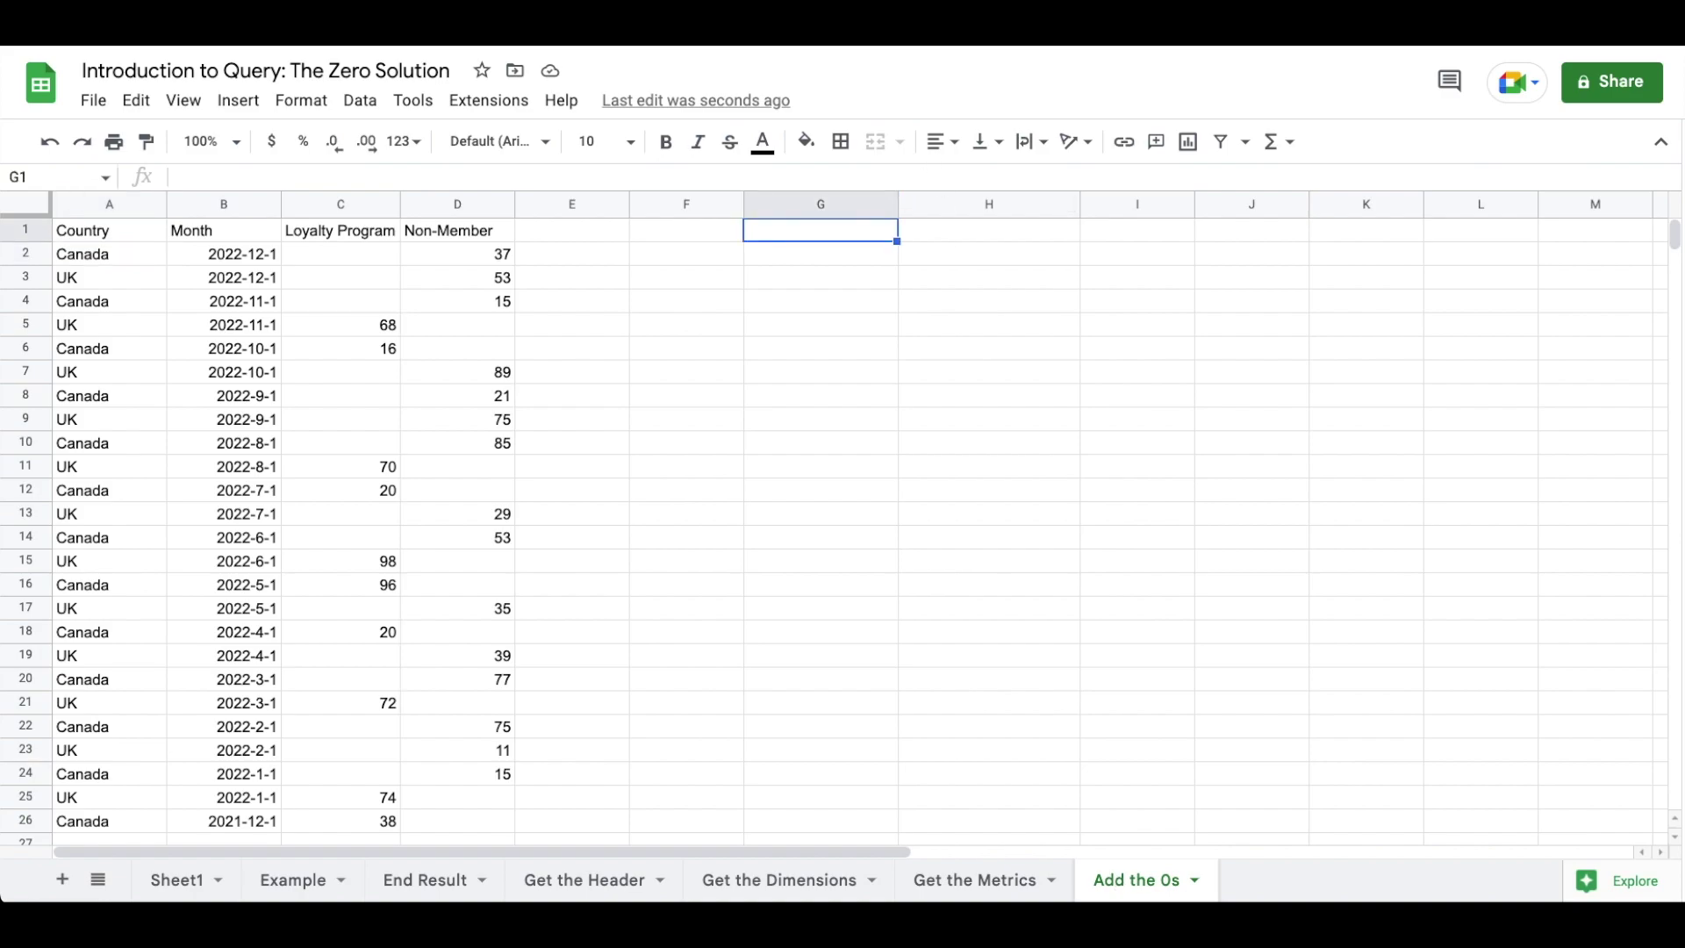
{"action": "type", "text": "=N"}
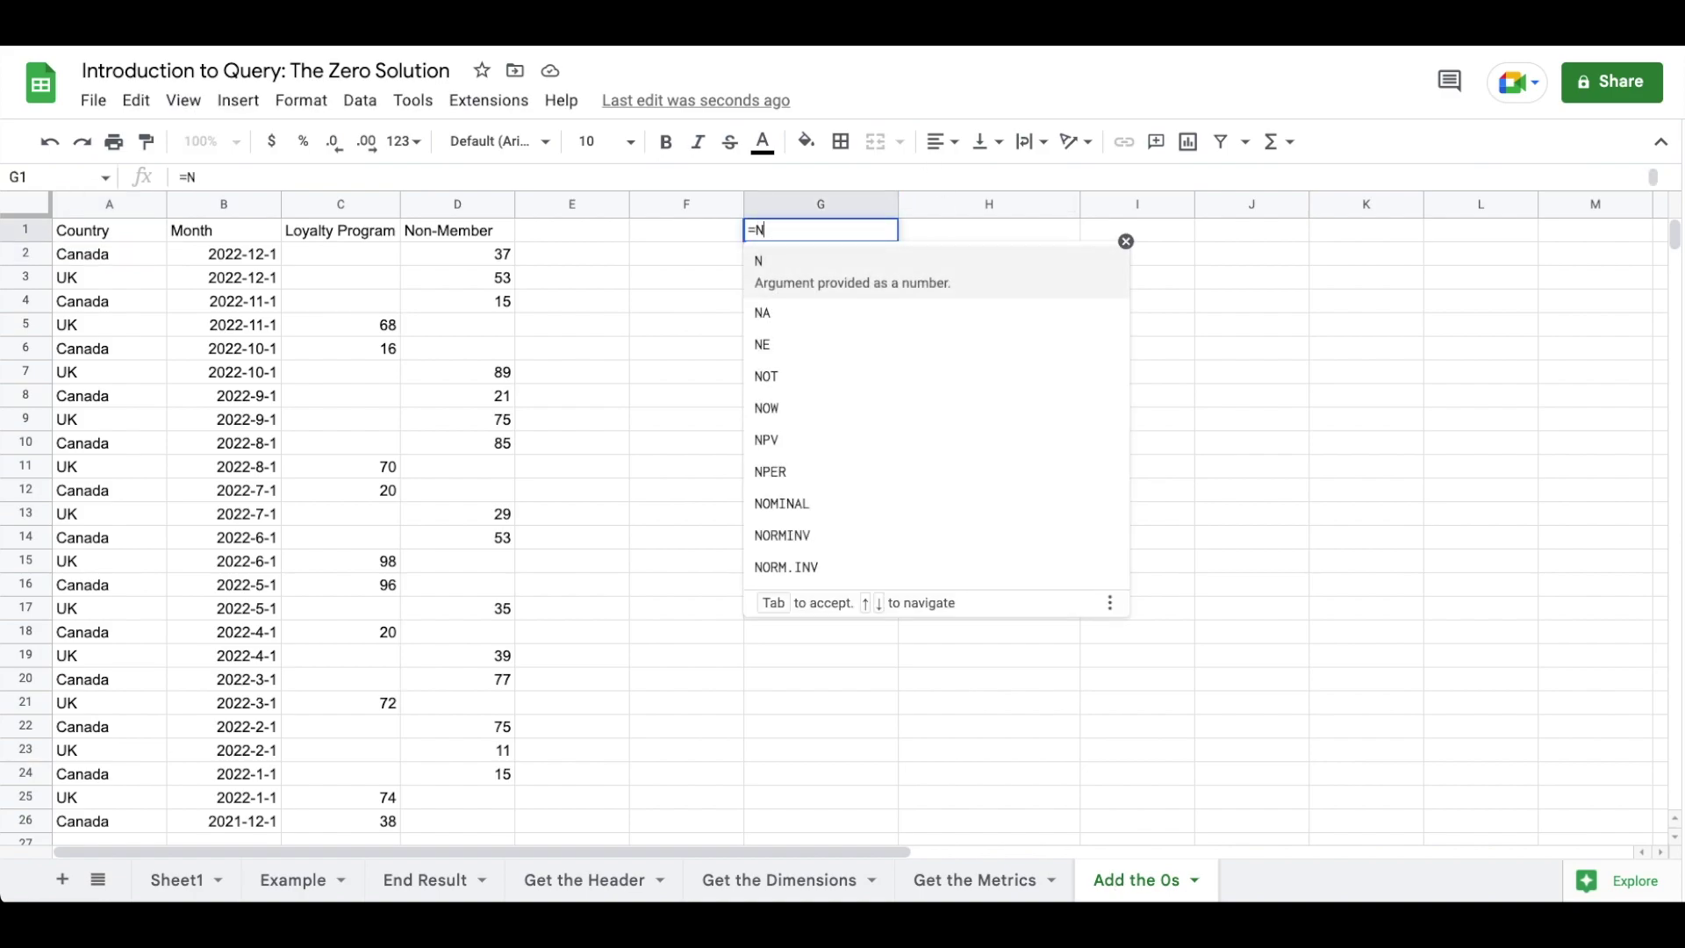
{"action": "type", "text": "("}
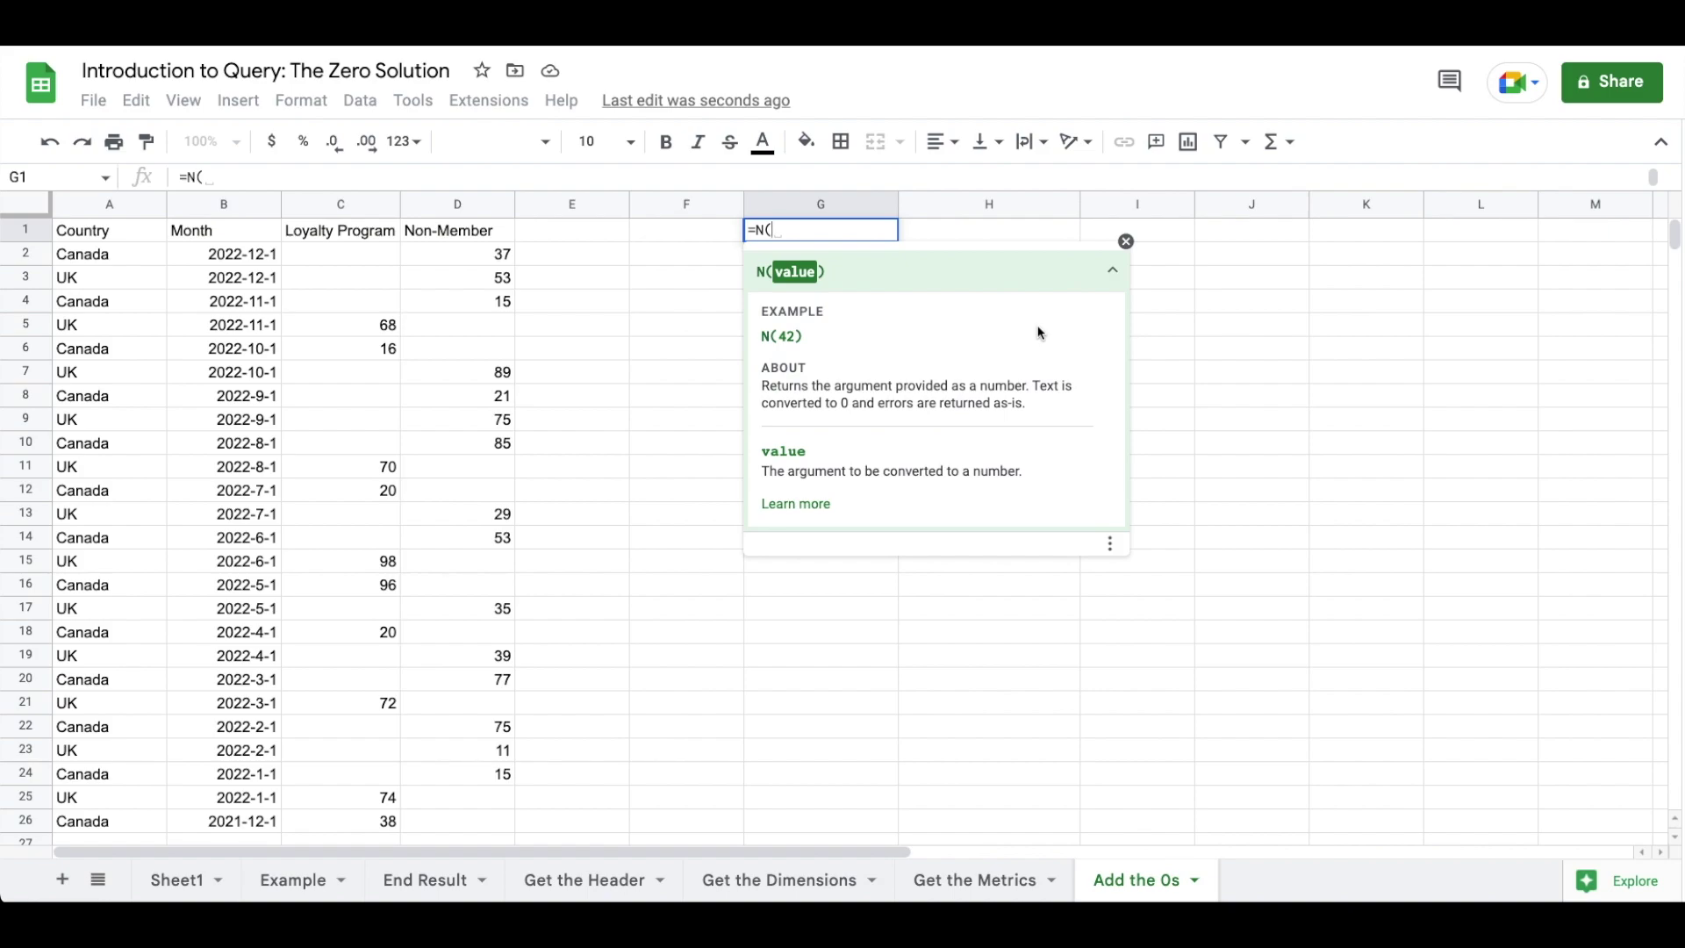
{"action": "left_click_drag", "start_coordinate": [1034, 385], "coordinate": [1041, 405]}
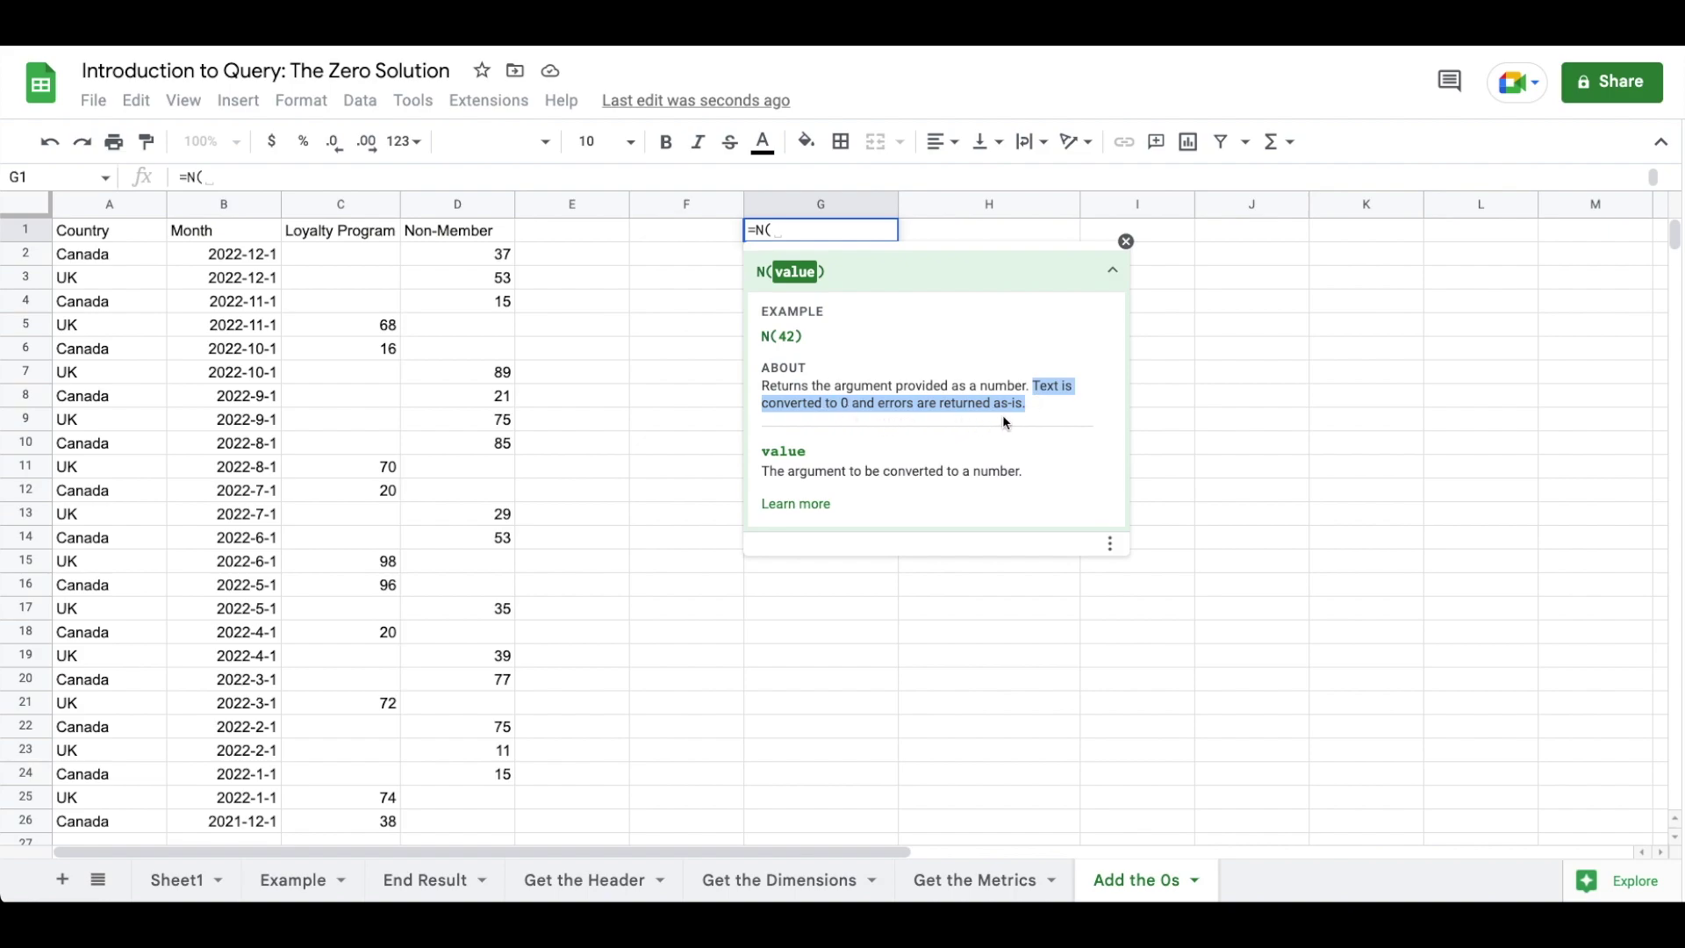
{"action": "left_click", "coordinate": [815, 234]}
{"action": "type", "text": "3"}
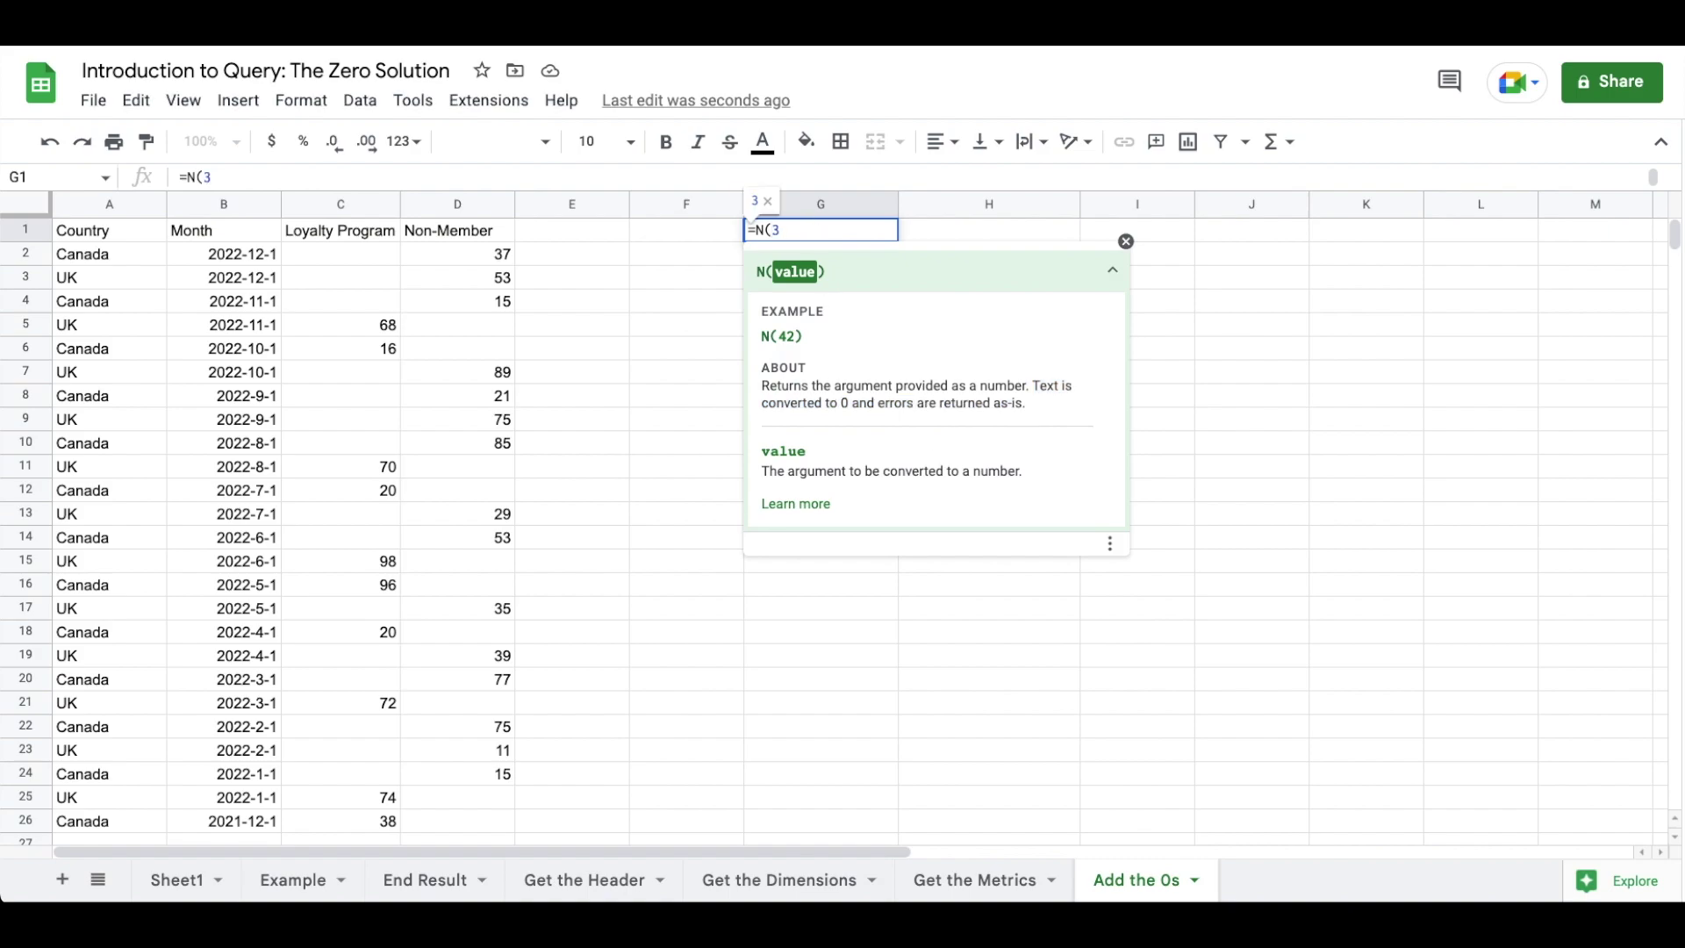
{"action": "type", "text": ")"}
{"action": "key", "text": "Return"}
{"action": "key", "text": "Up"}
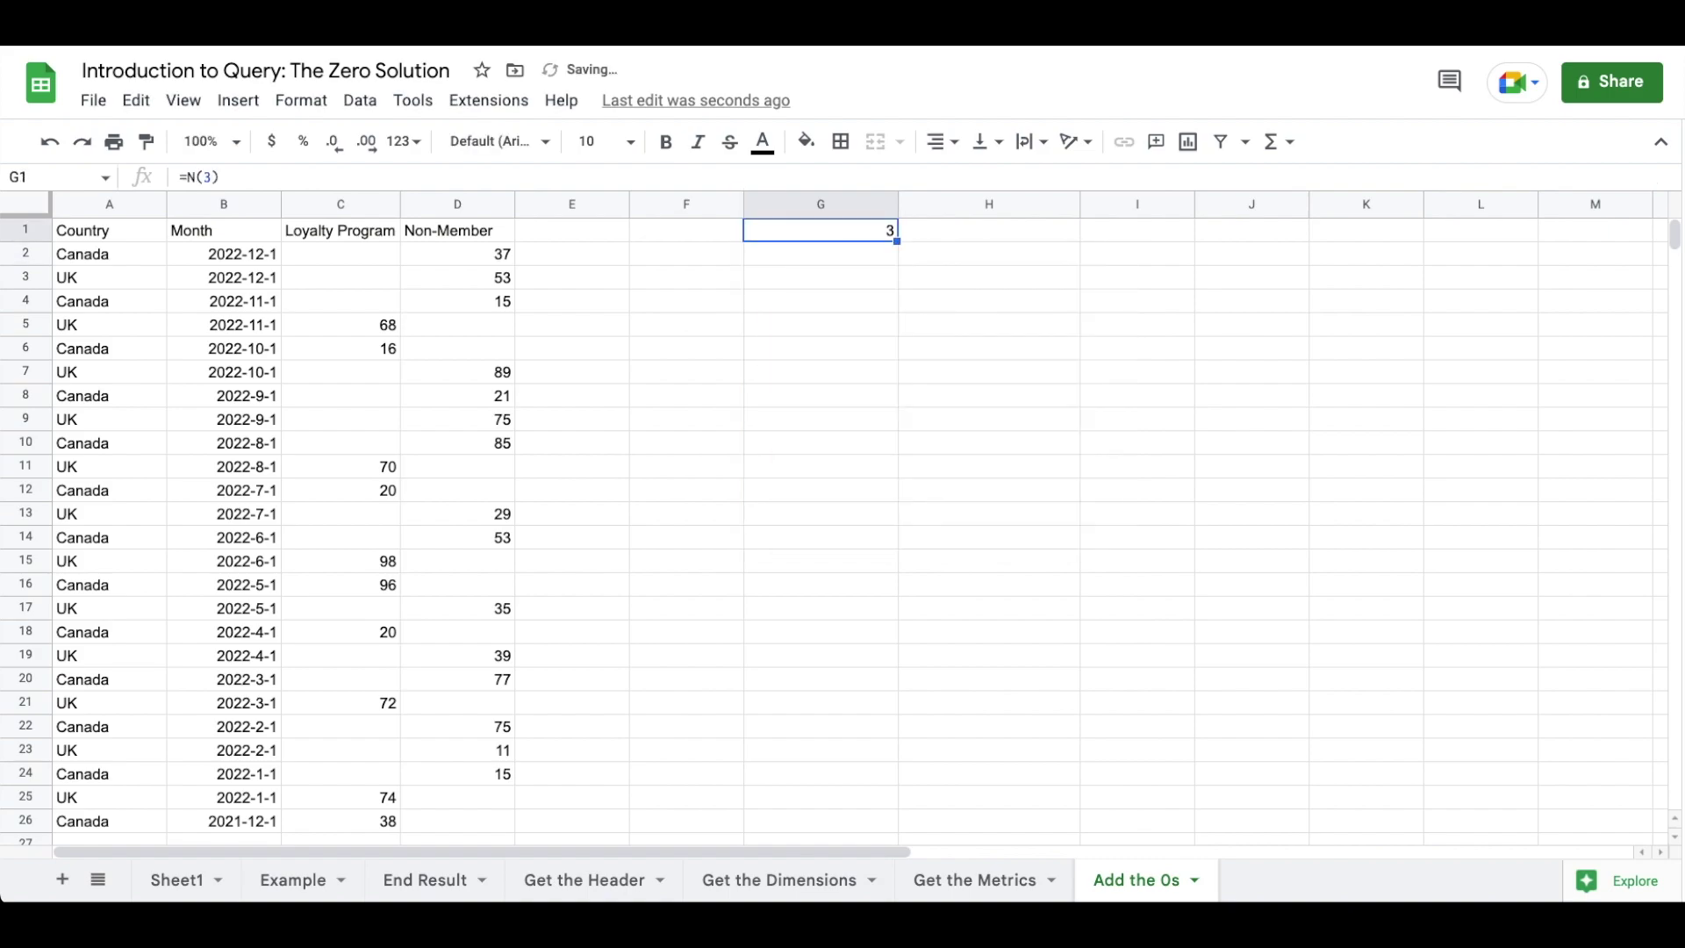
- Remove the argument from the test formula in G1 and try it as =N()
{"action": "key", "text": "Return"}
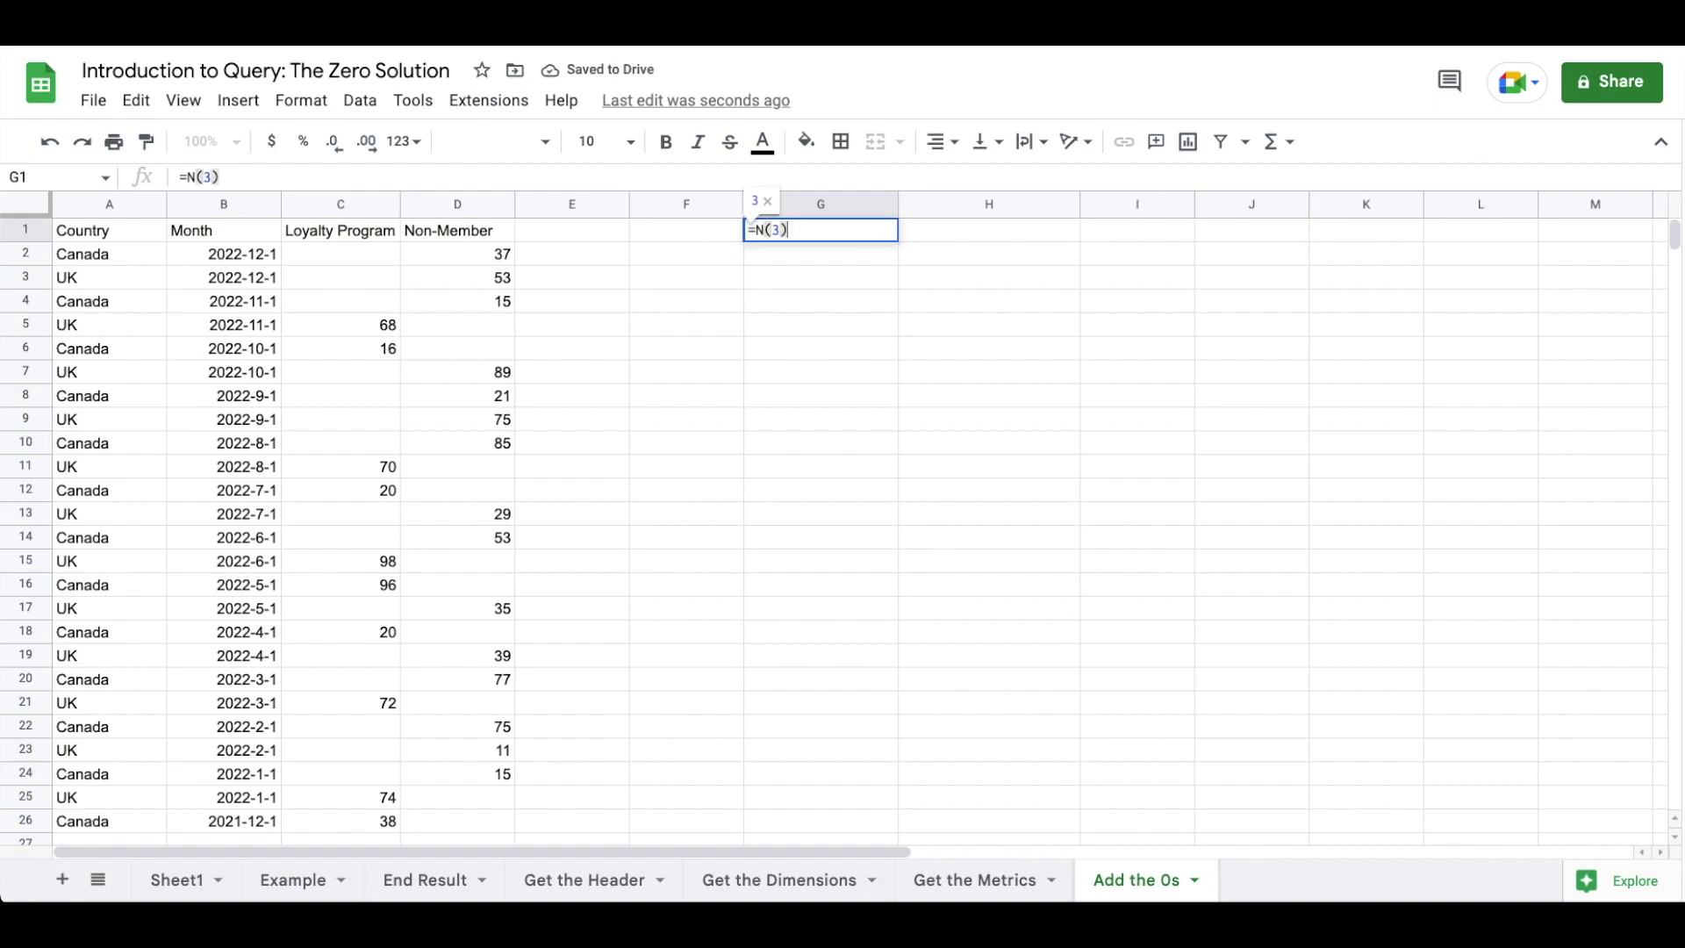
{"action": "key", "text": "BackSpace"}
{"action": "key", "text": "BackSpace"}
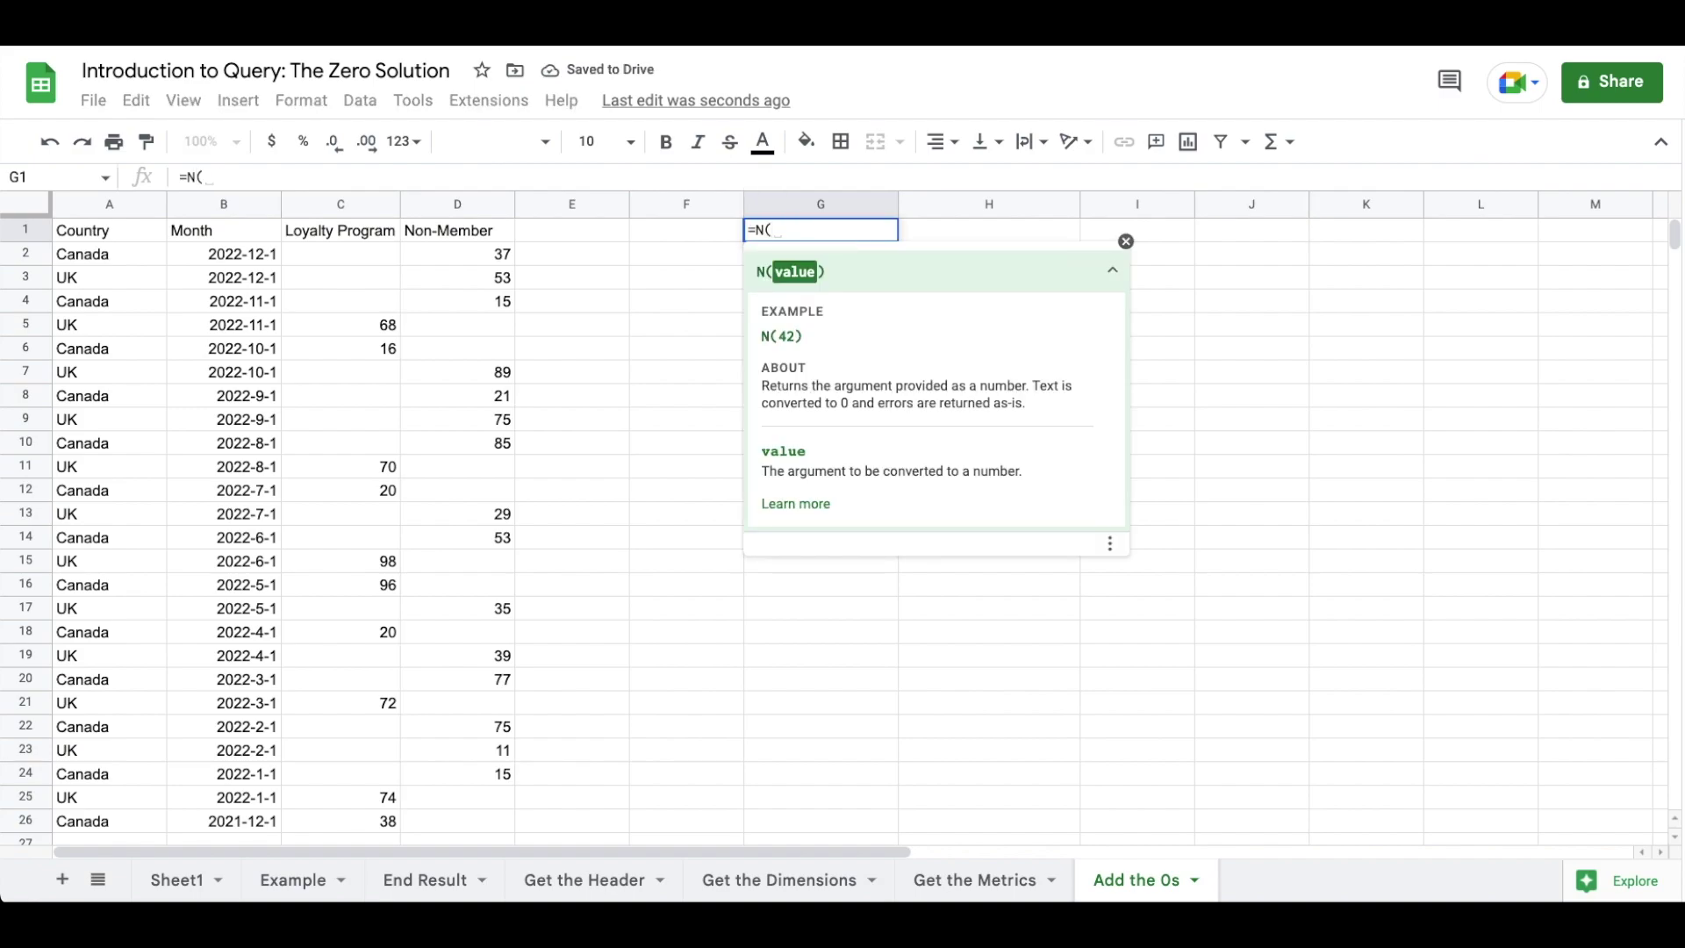
{"action": "type", "text": ")"}
{"action": "key", "text": "Return"}
{"action": "key", "text": "Up"}
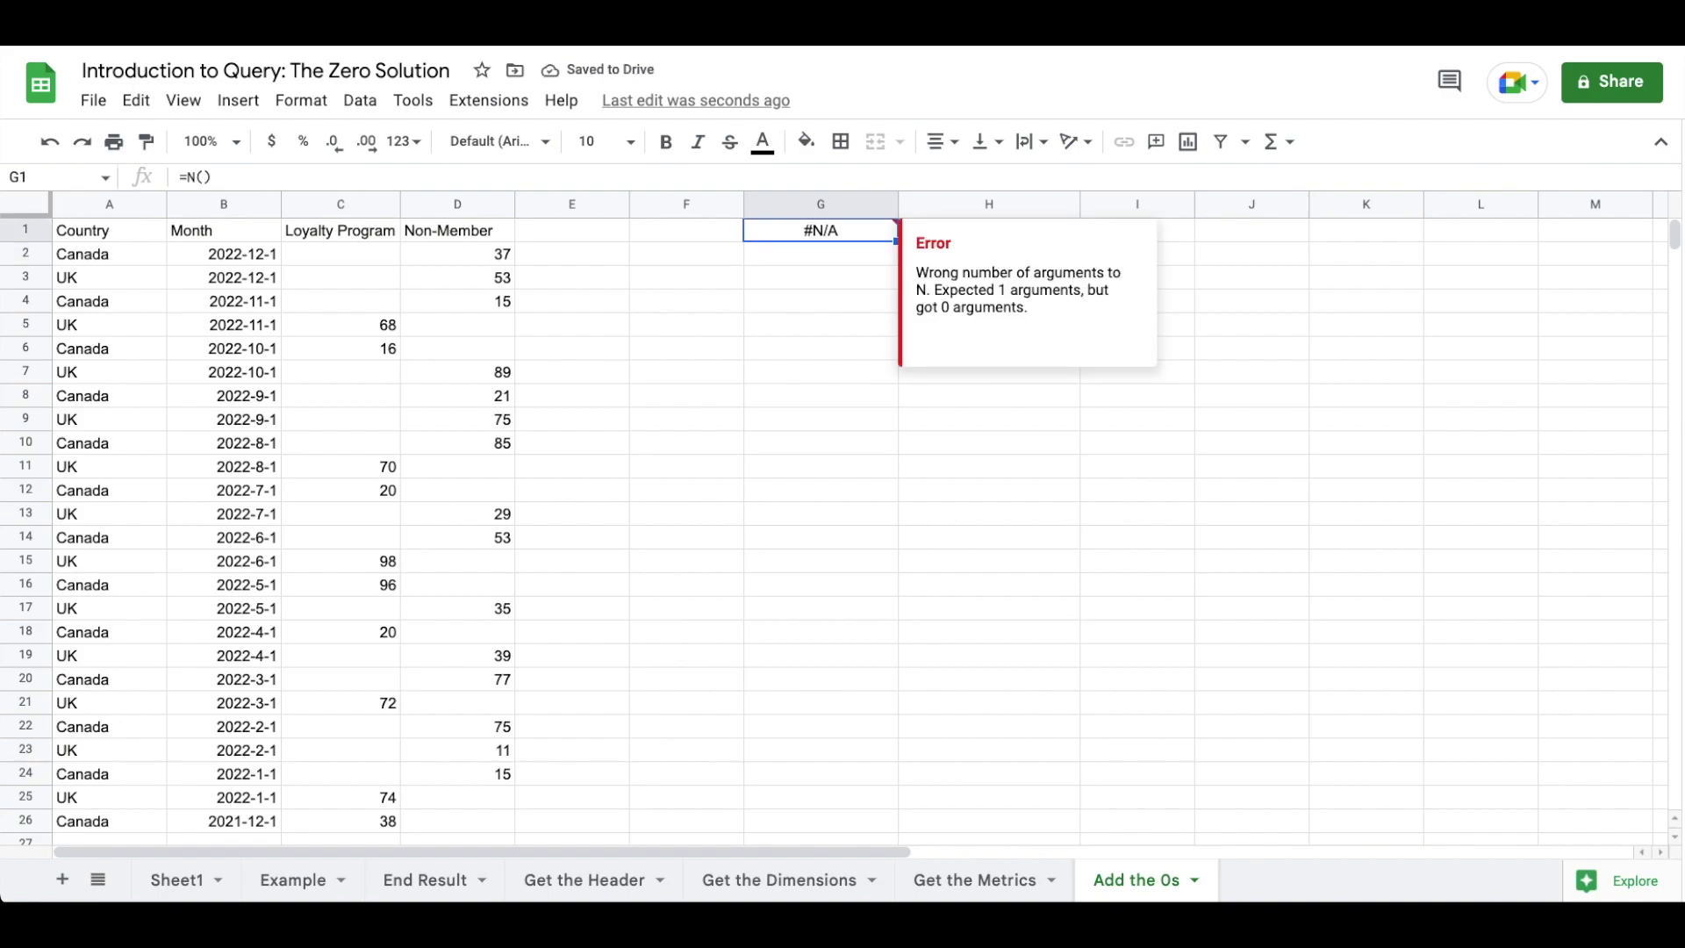
- Test the N function in G1 with a first name in quotation marks as its argument
{"action": "key", "text": "Return"}
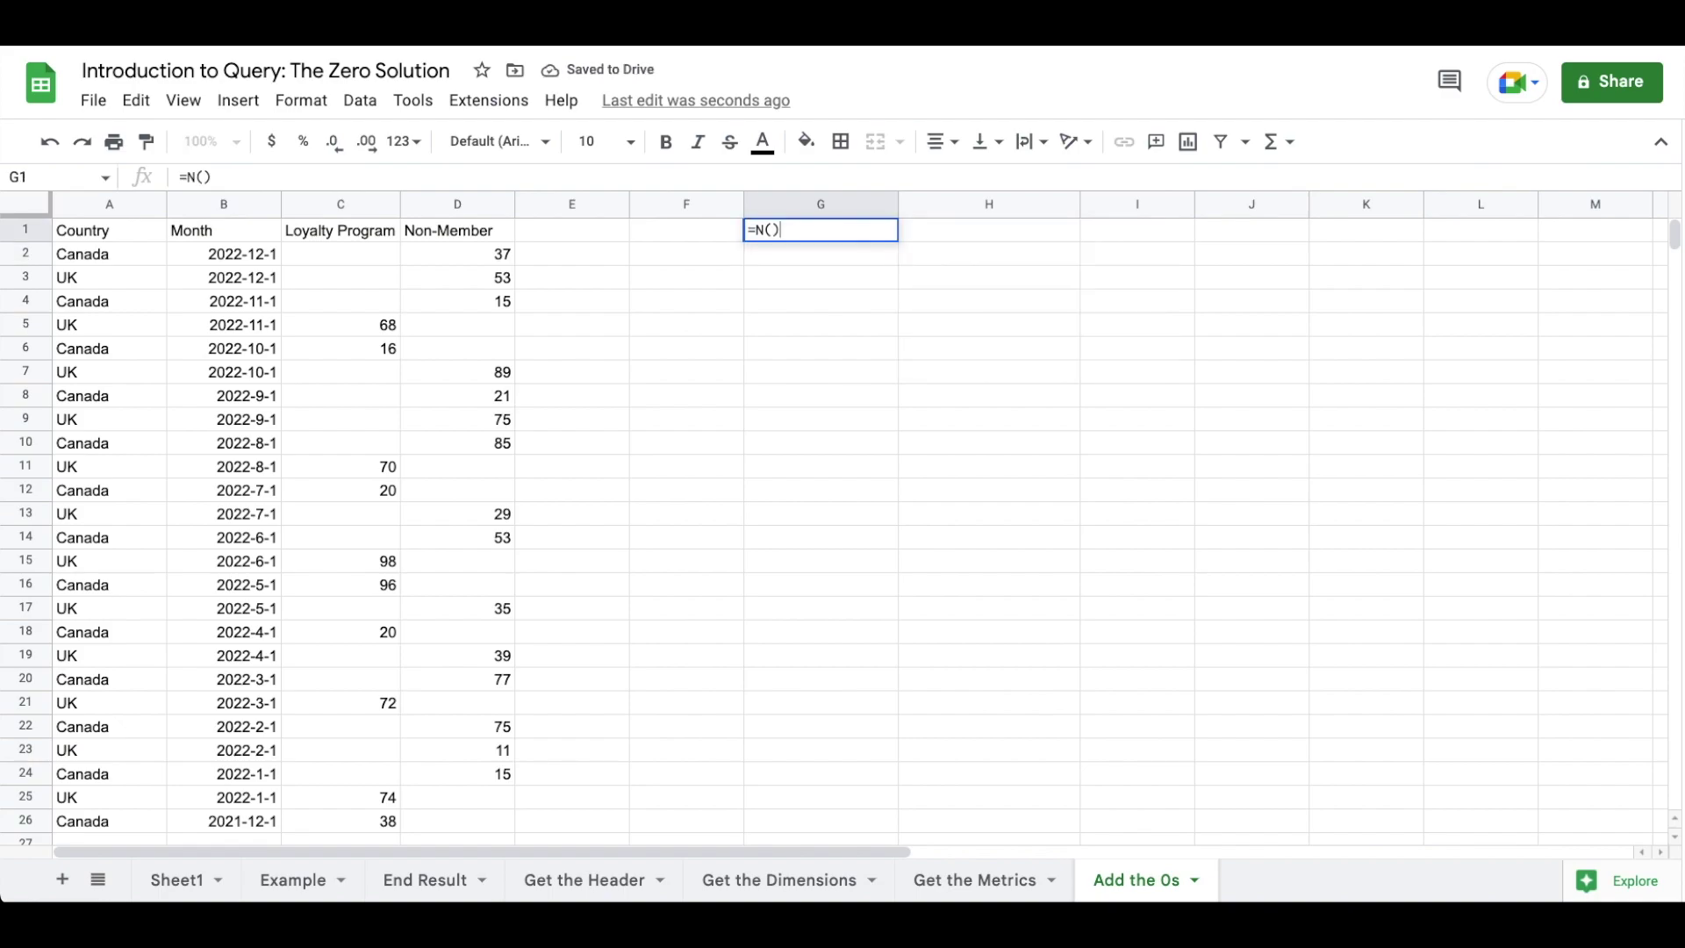
{"action": "key", "text": "BackSpace"}
{"action": "type", "text": "\"Matt\""}
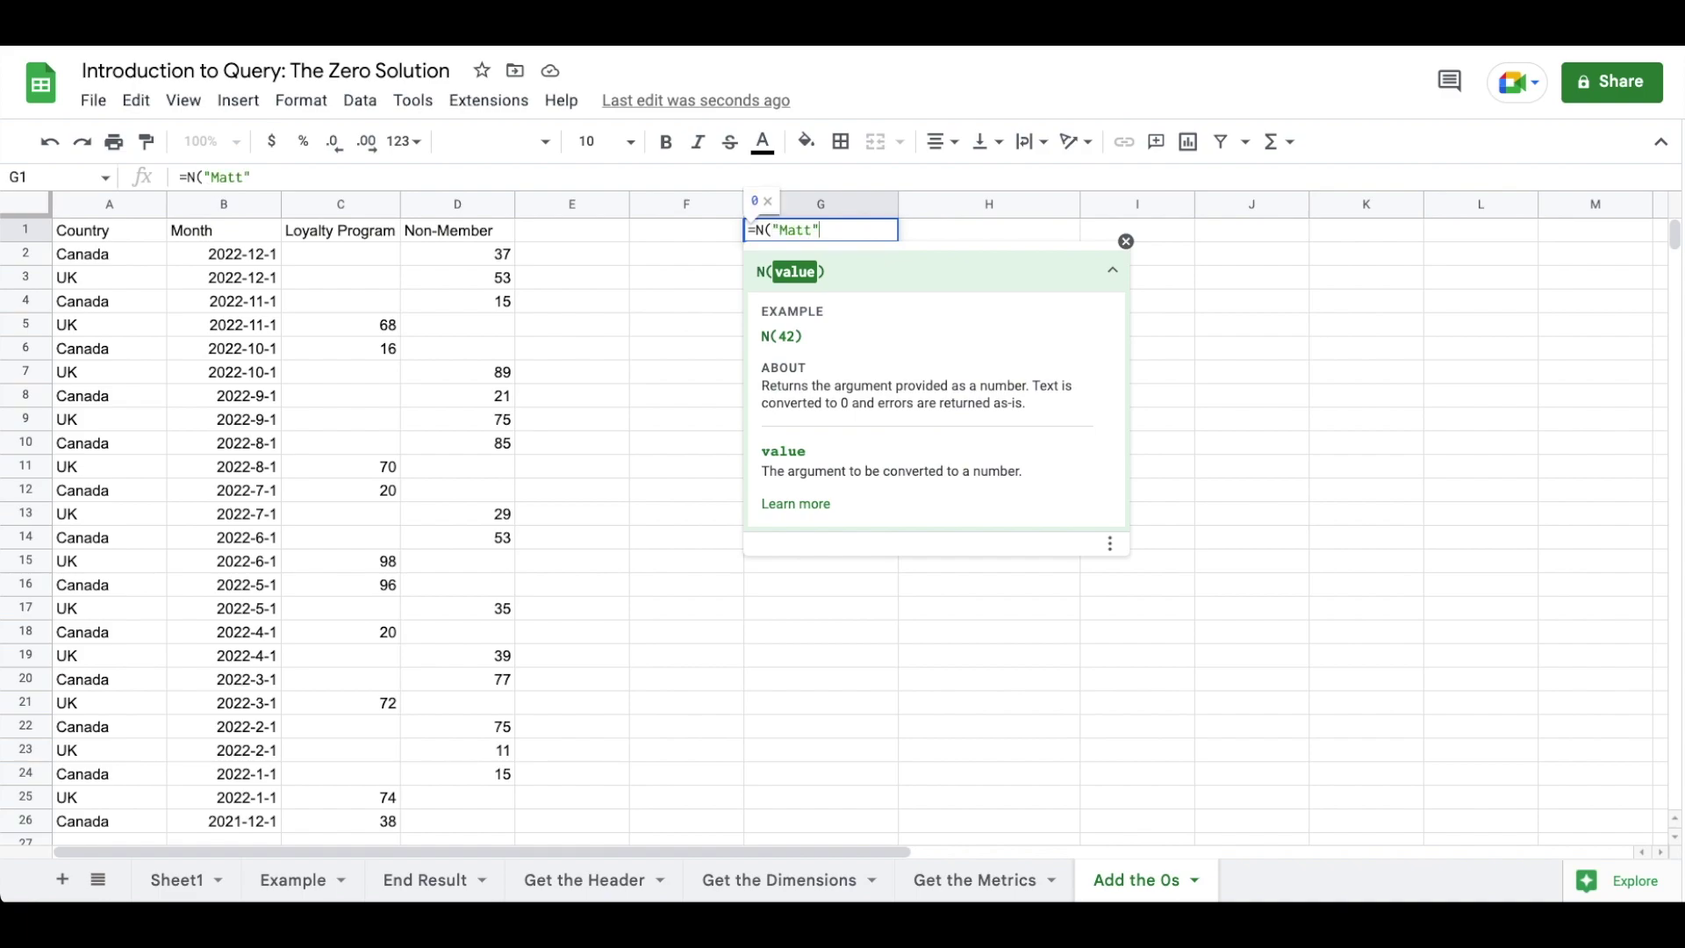
{"action": "key", "text": "Return"}
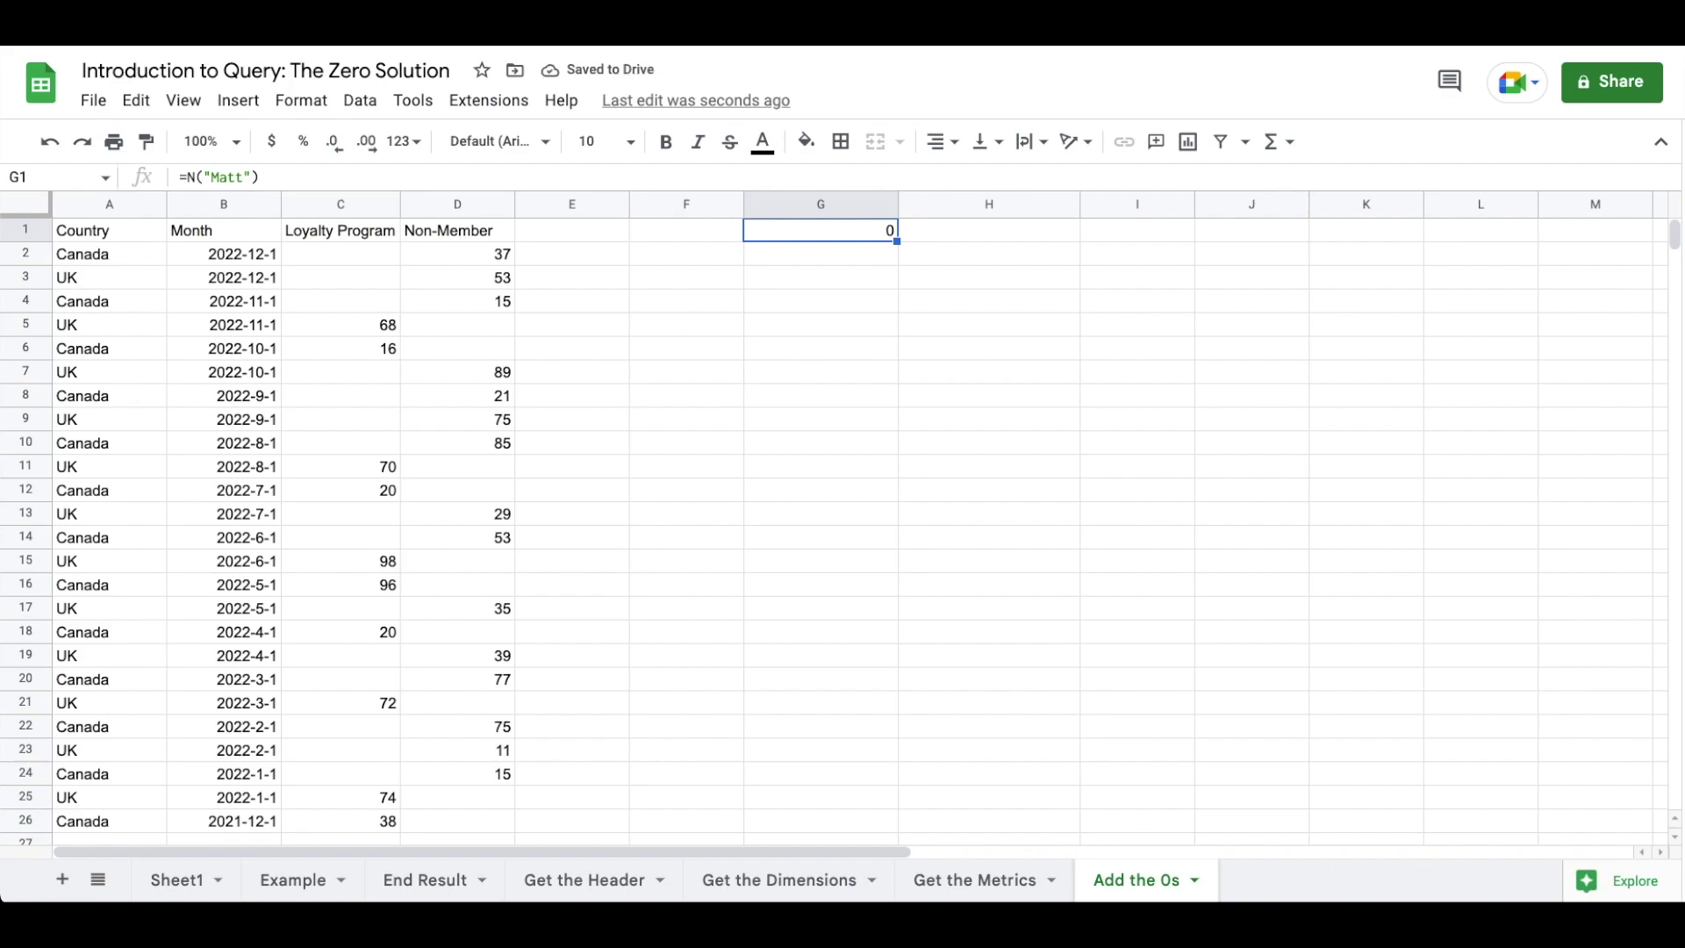
- Replace the quoted text in the G1 test formula with an empty string, giving =N("")
{"action": "left_click_drag", "start_coordinate": [244, 177], "coordinate": [210, 180]}
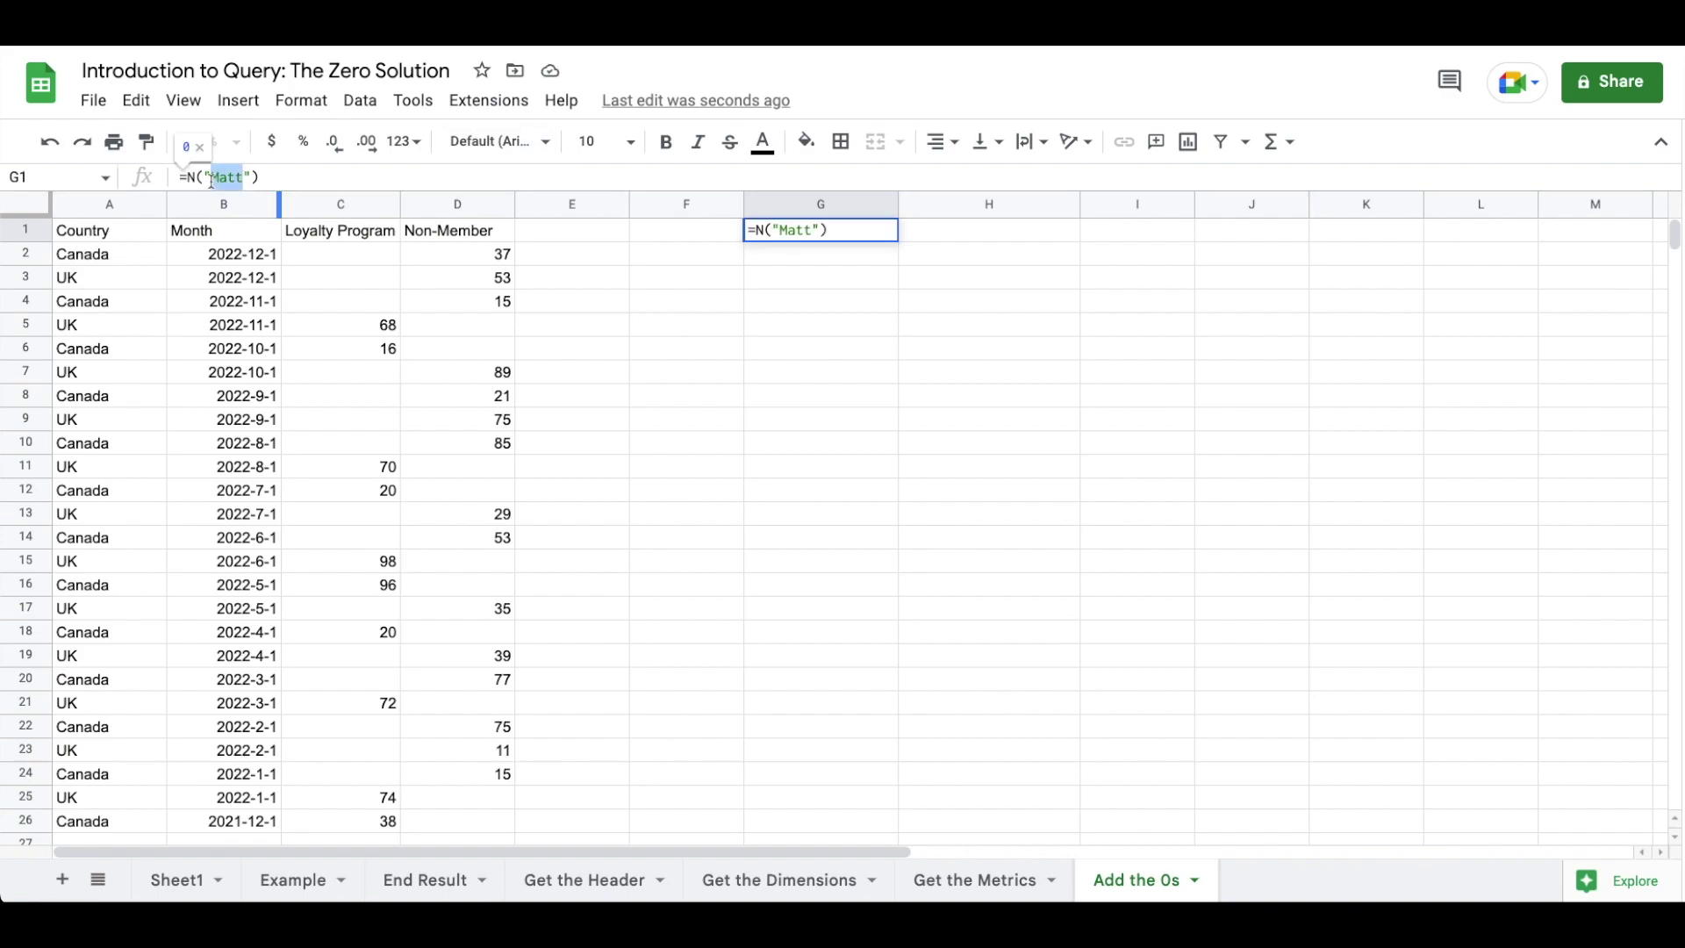
{"action": "key", "text": "BackSpace"}
{"action": "key", "text": "Return"}
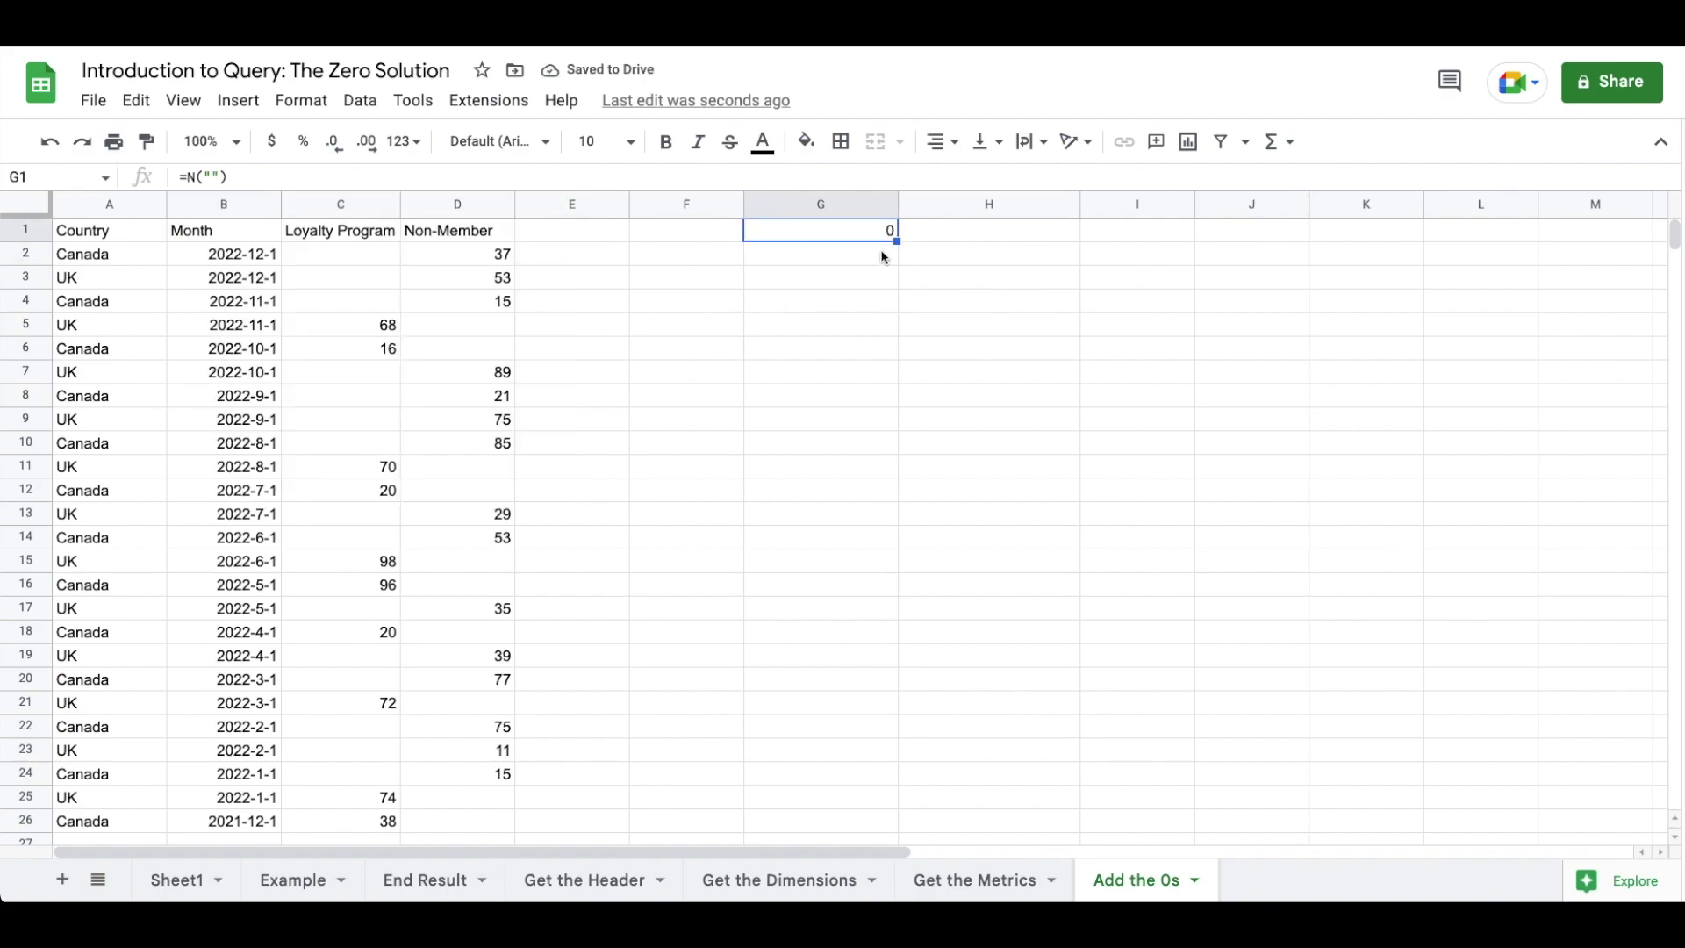
- Inspect the blank Loyalty Program cell C2 without changing it, and clear the test formula from cell G1
{"action": "left_click", "coordinate": [353, 255]}
{"action": "double_click", "coordinate": [352, 254]}
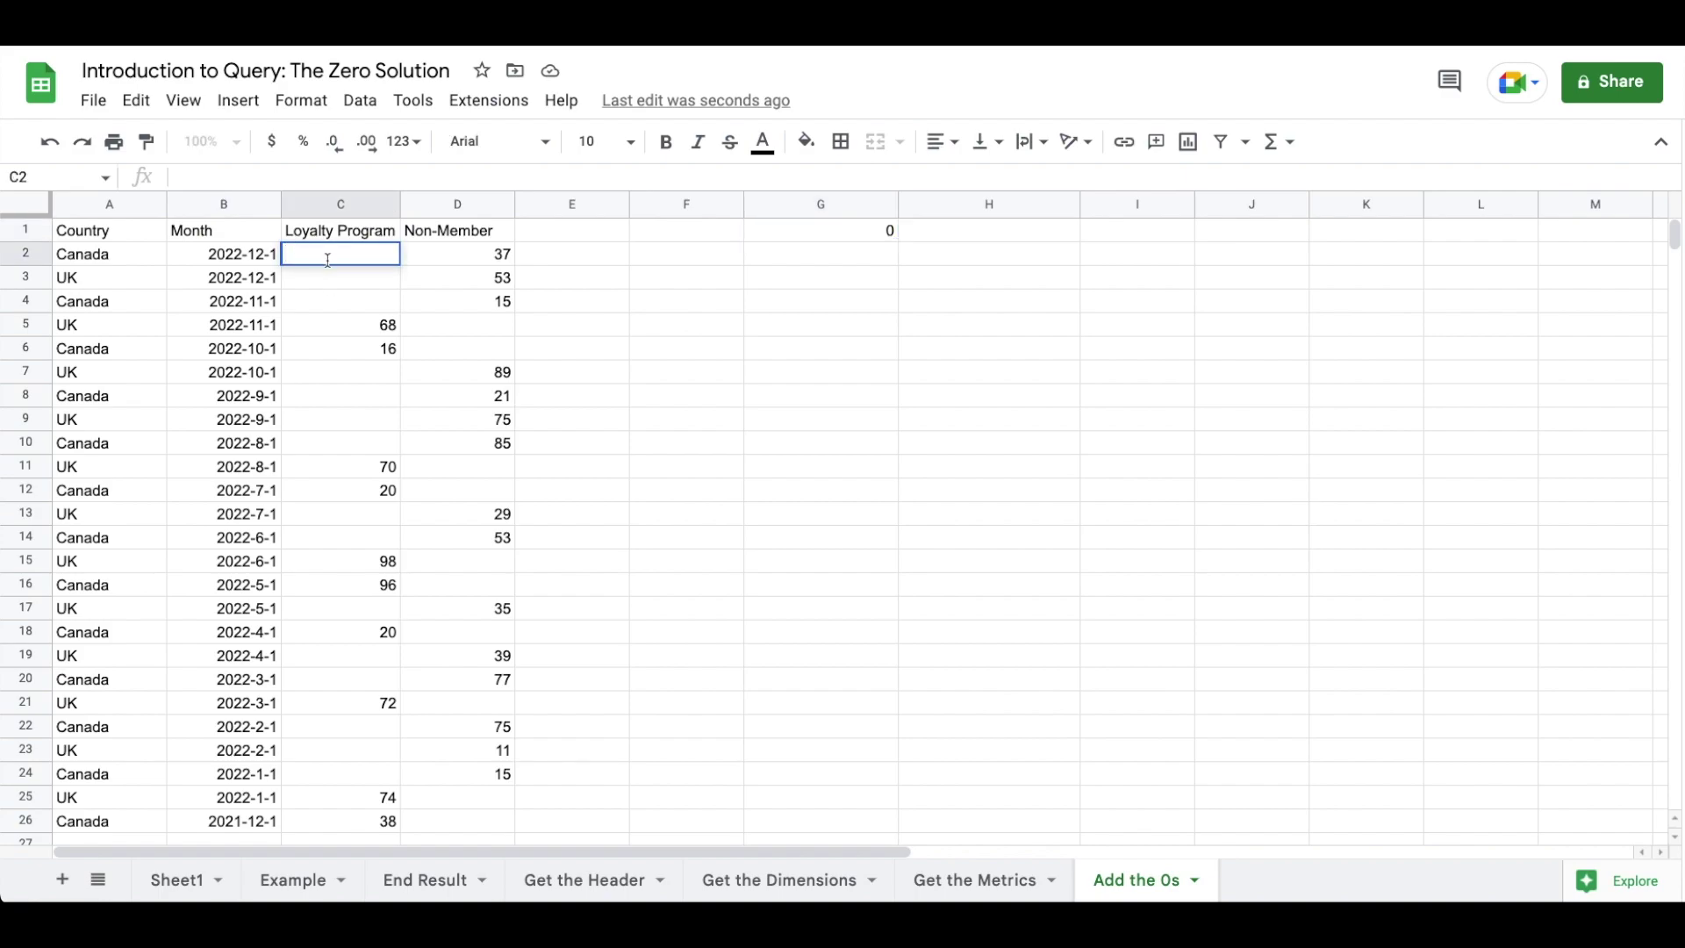
{"action": "key", "text": "Escape"}
{"action": "key", "text": "Return"}
{"action": "key", "text": "Return"}
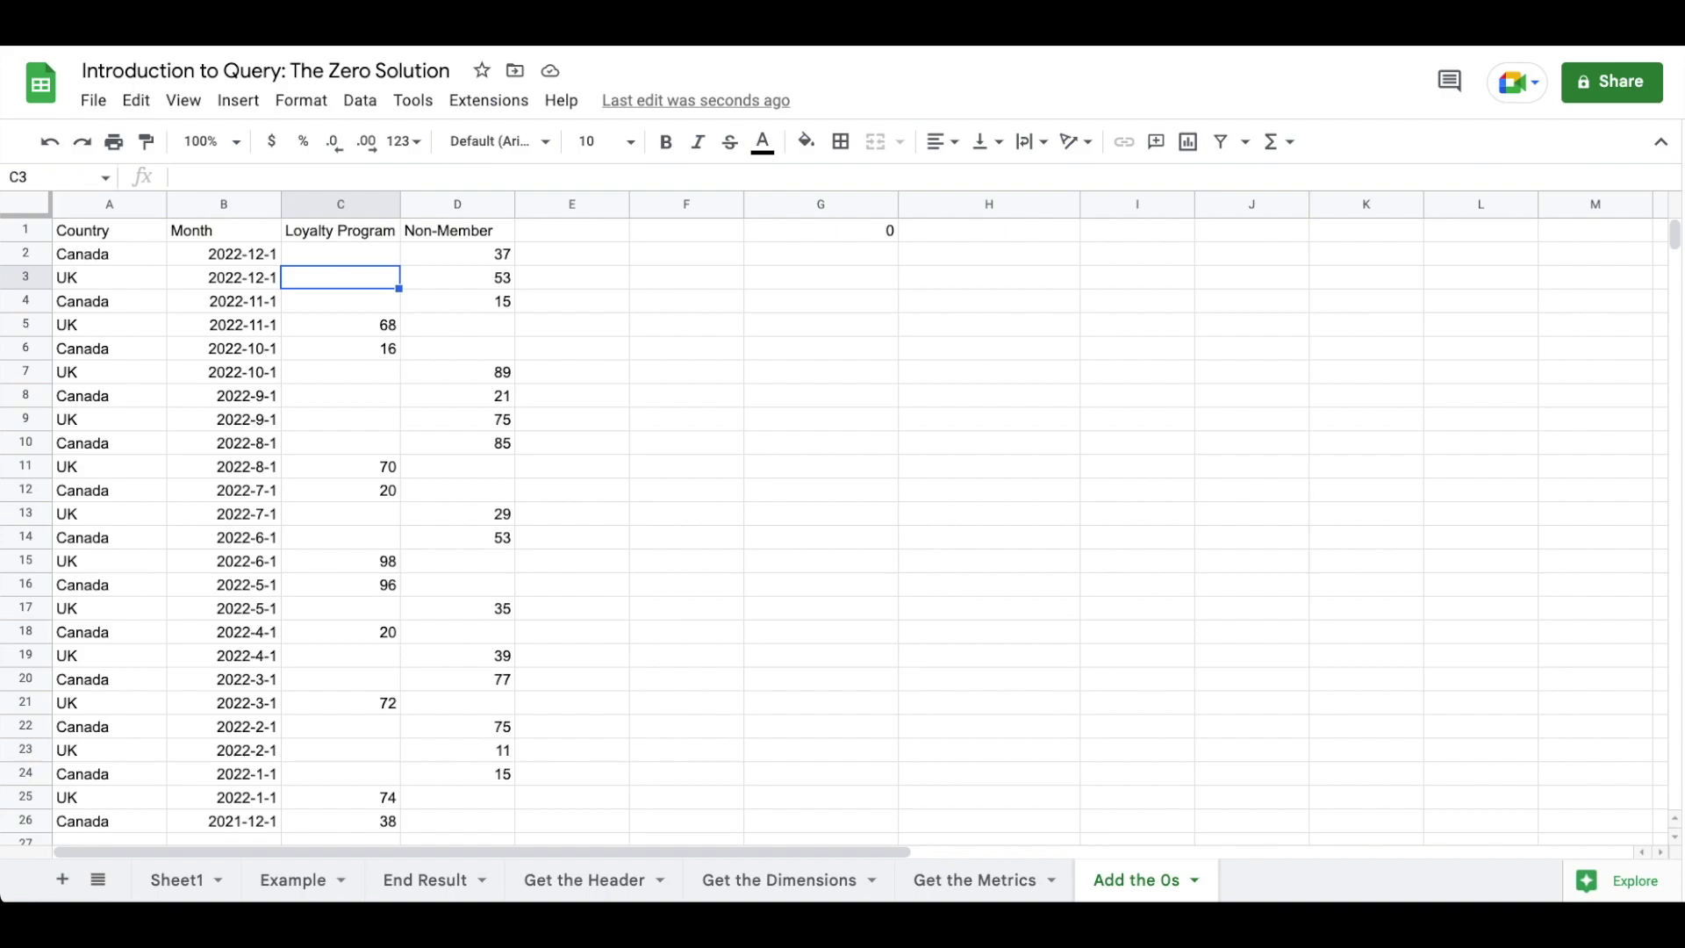
{"action": "left_click", "coordinate": [866, 240]}
{"action": "key", "text": "Delete"}
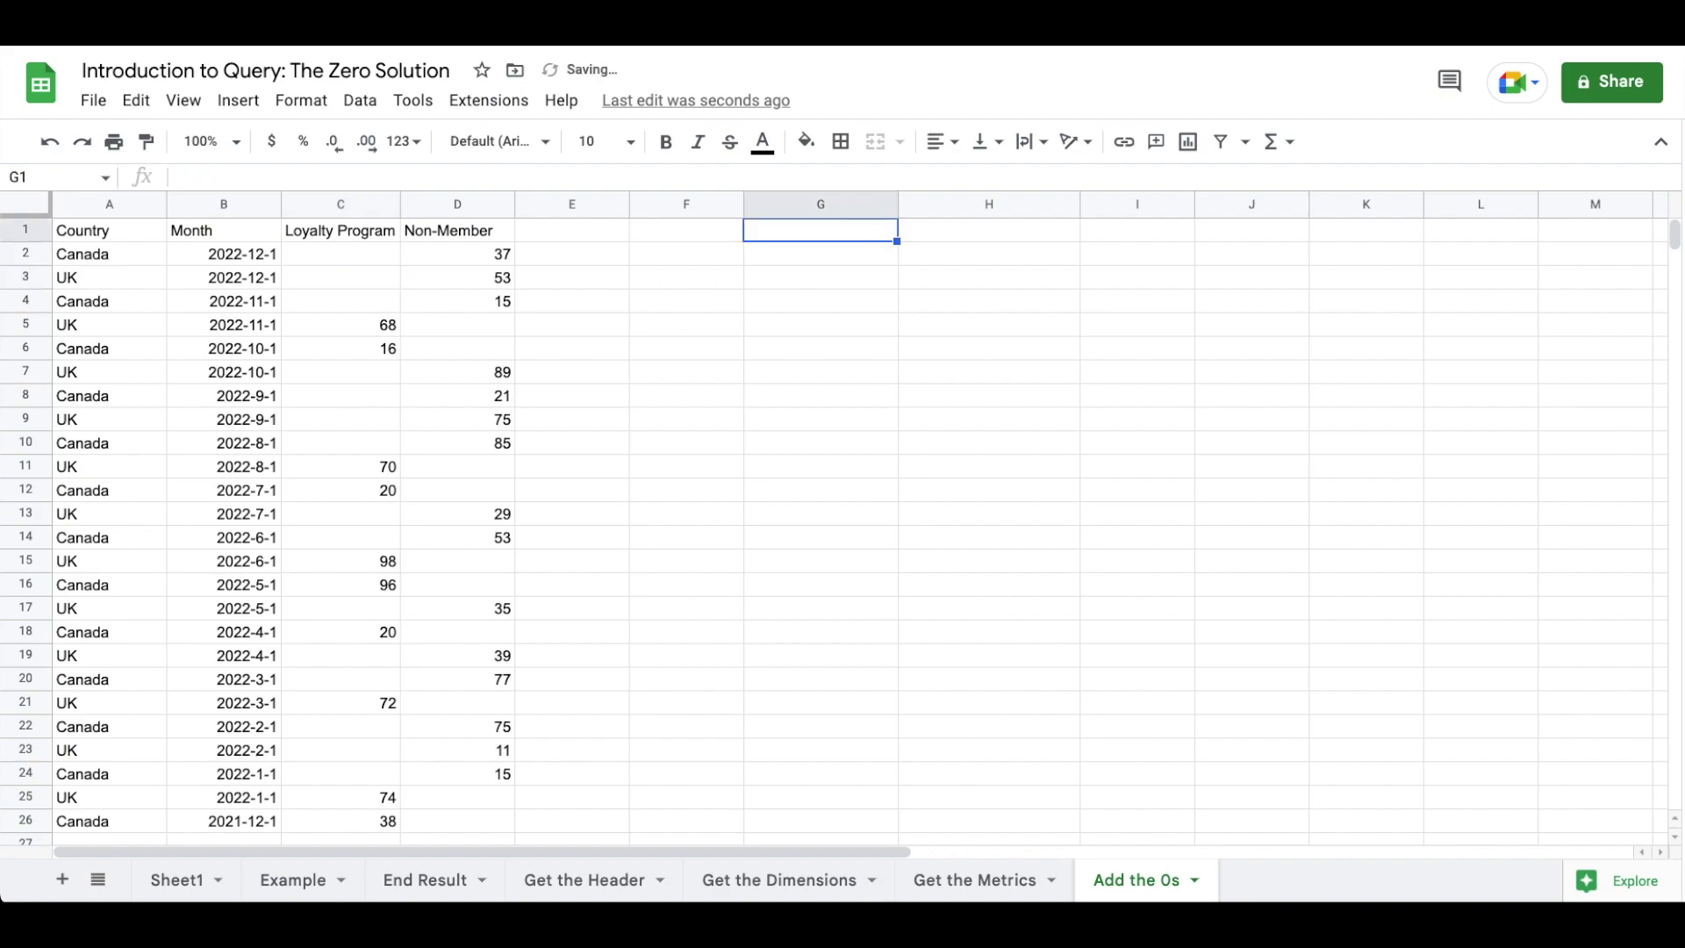
- Nest the A1 query inside an outer QUERY( and append a comma, an opening quotation mark and a blank line
{"action": "left_click", "coordinate": [156, 235]}
{"action": "type", "text": "= QUERY(Sheet1!A:G,\"  SELECT A, C, sum(D) WHERE B MATCHES 'Matt|Halley' GROUP BY A, C PIVOT G ORDER BY C desc LIMIT 25  \",1)"}
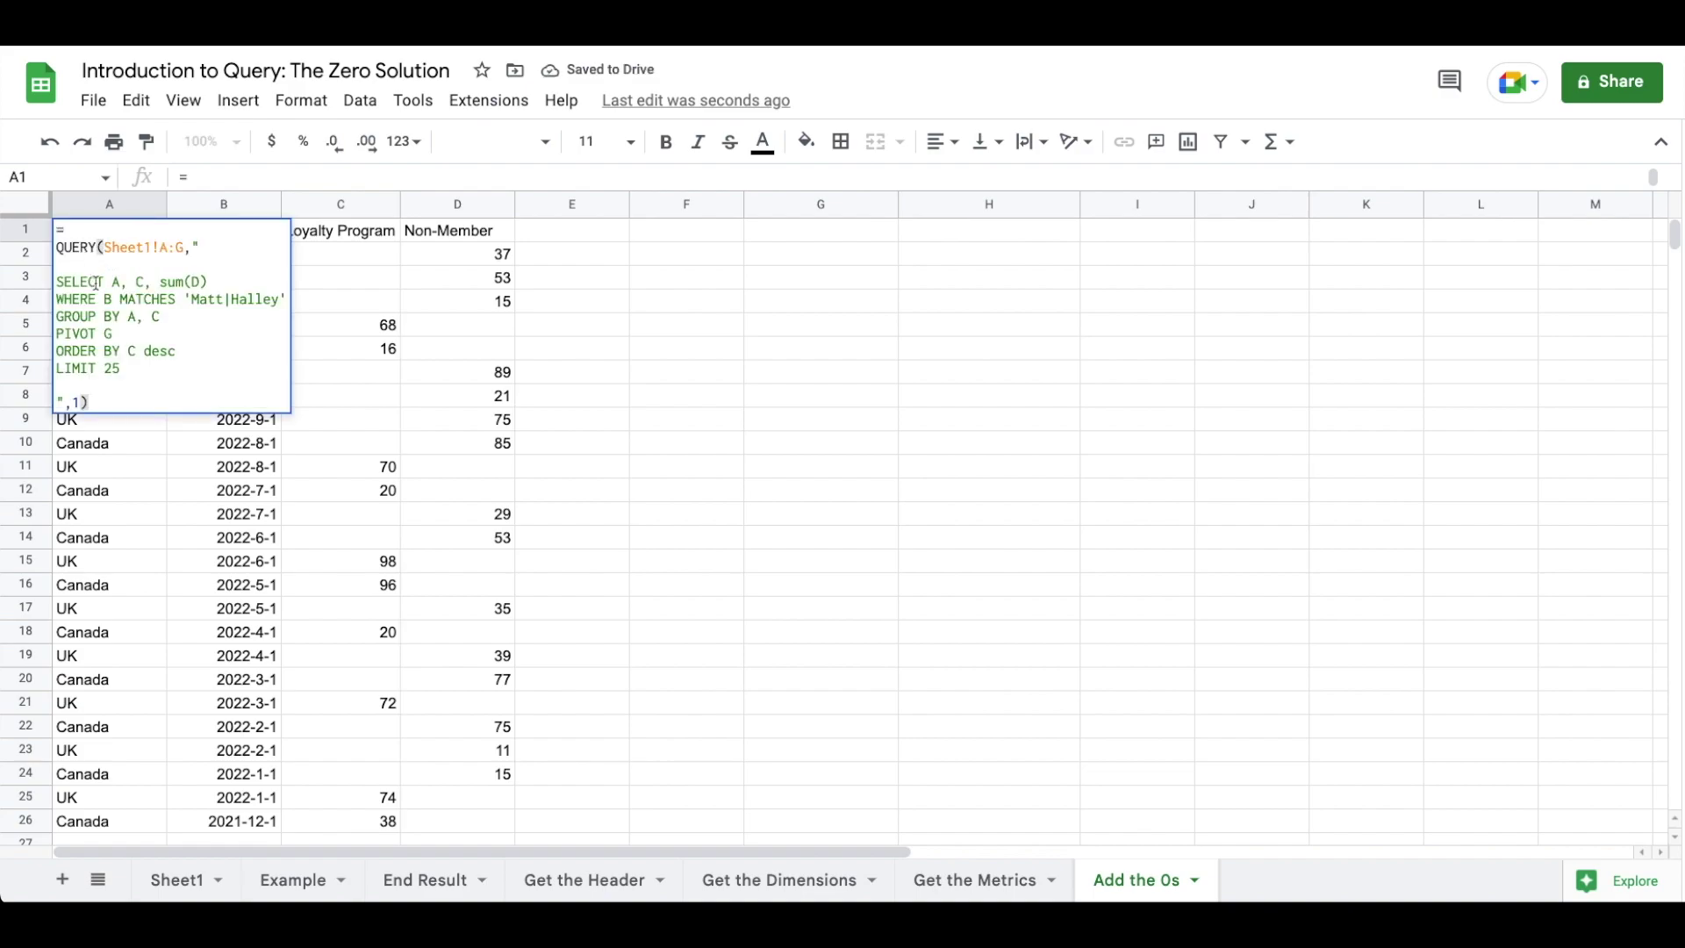
{"action": "left_click", "coordinate": [90, 230]}
{"action": "type", "text": "QUERY"}
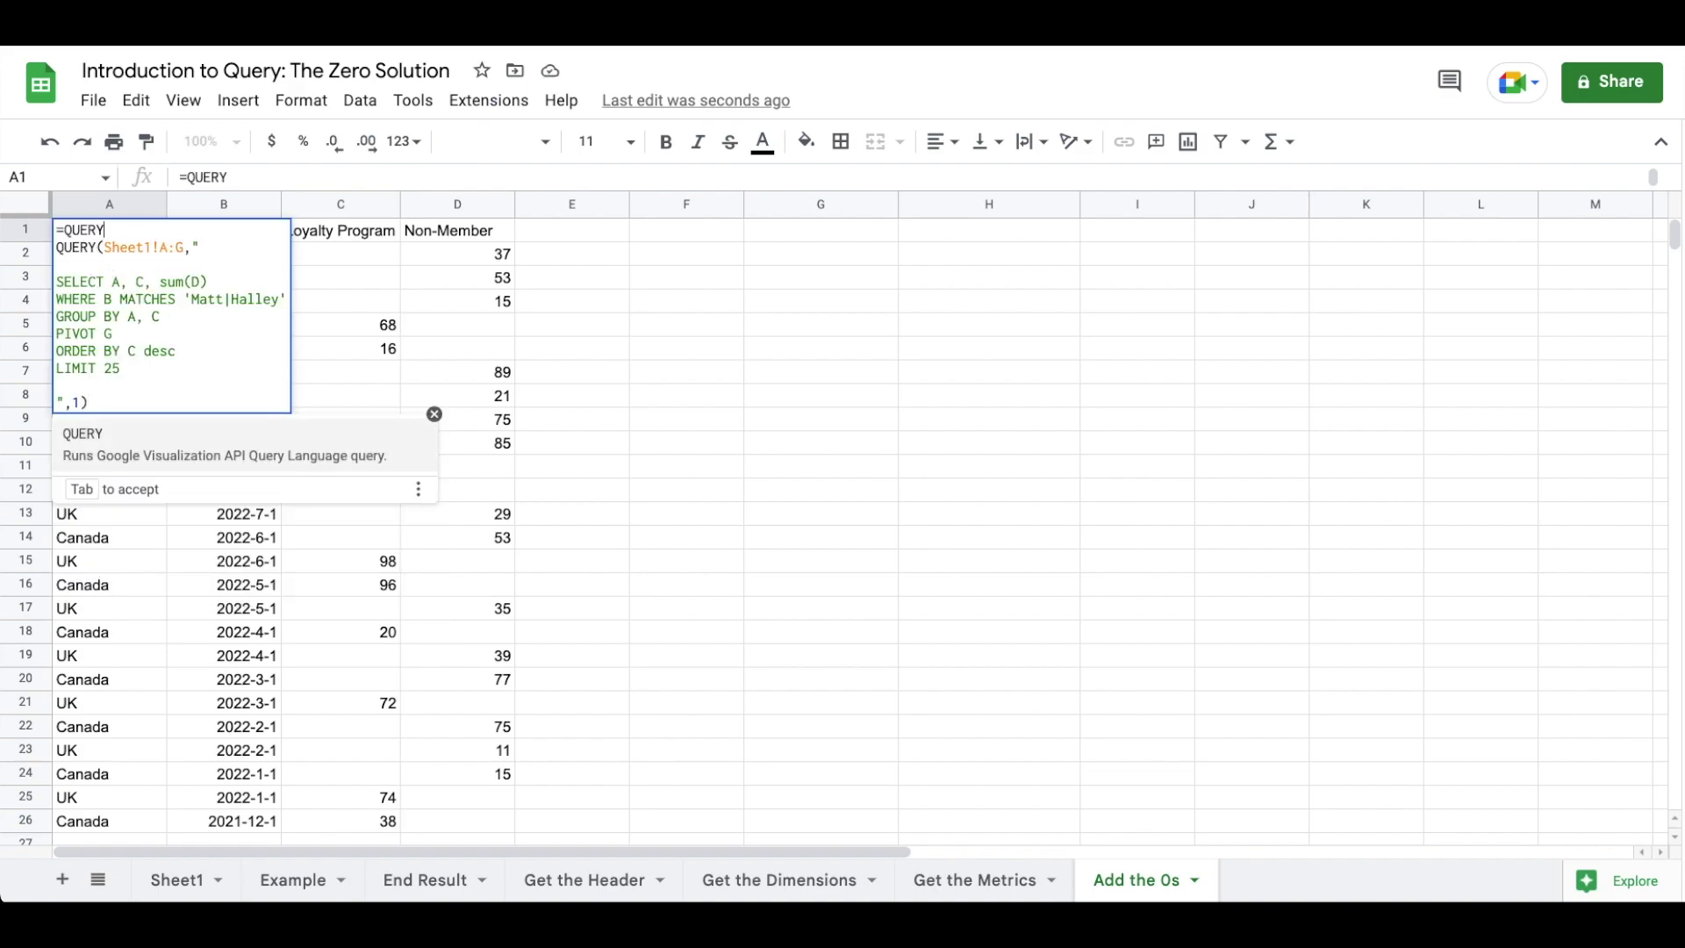
{"action": "type", "text": "("}
{"action": "left_click", "coordinate": [93, 403]}
{"action": "type", "text": ",\""}
{"action": "key", "text": "ctrl+Return"}
{"action": "key", "text": "ctrl+Return"}
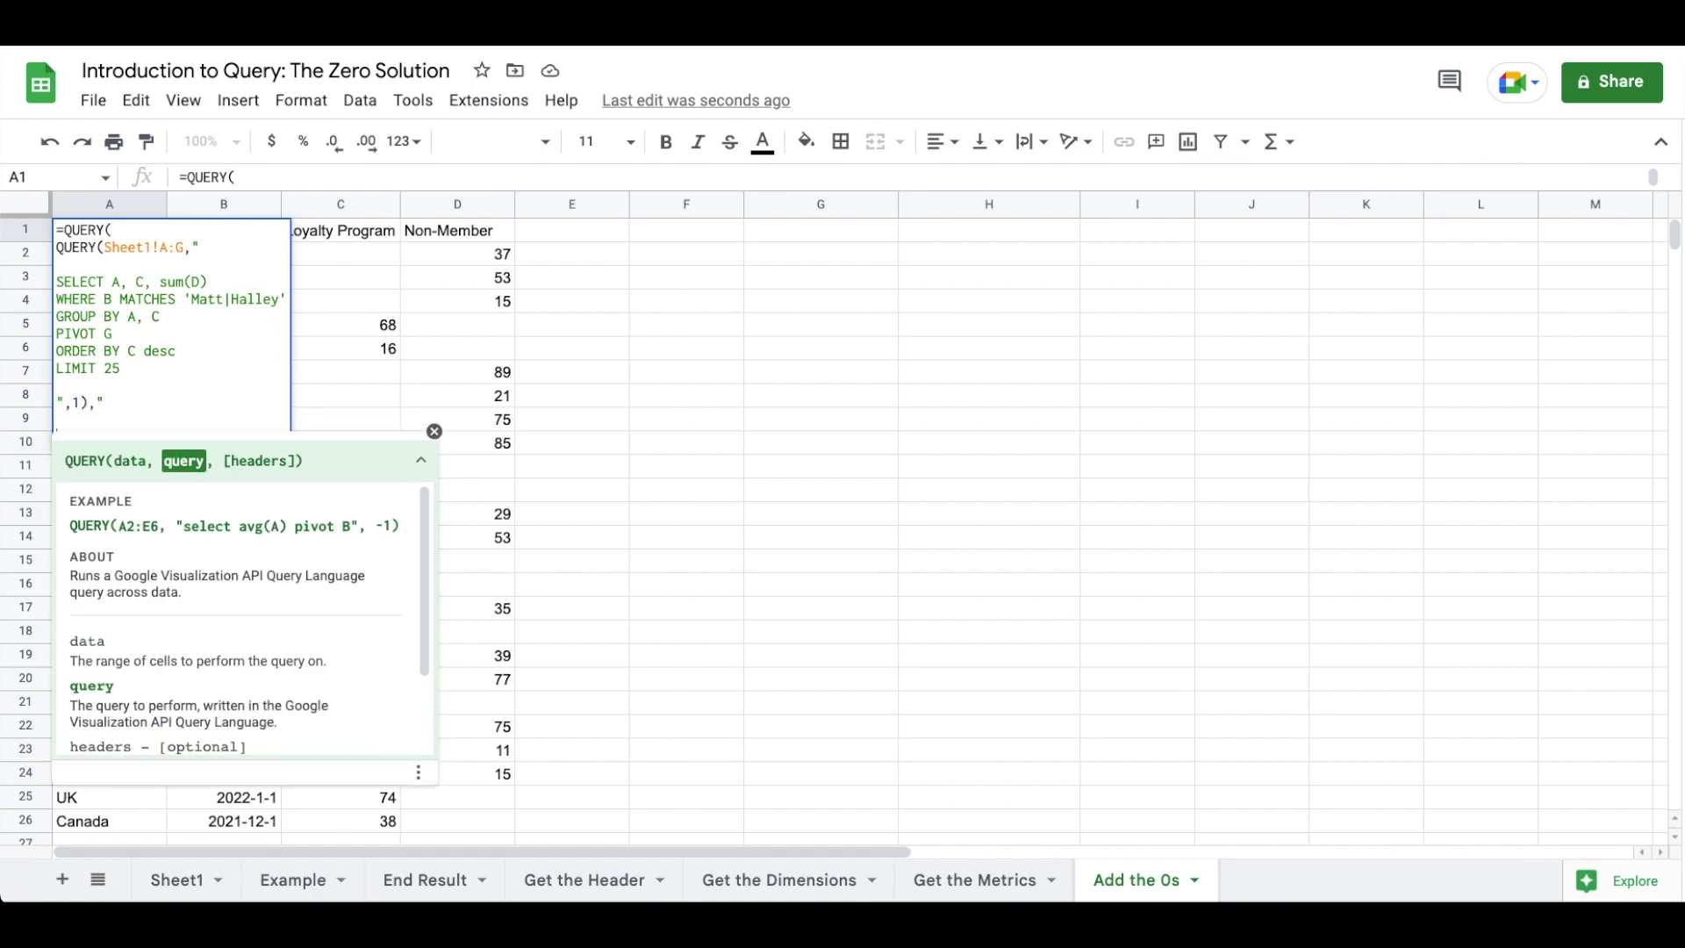
- Enter SELECT Col3, Col4 as the outer query's clause in A1
{"action": "type", "text": "SELECT Col3,"}
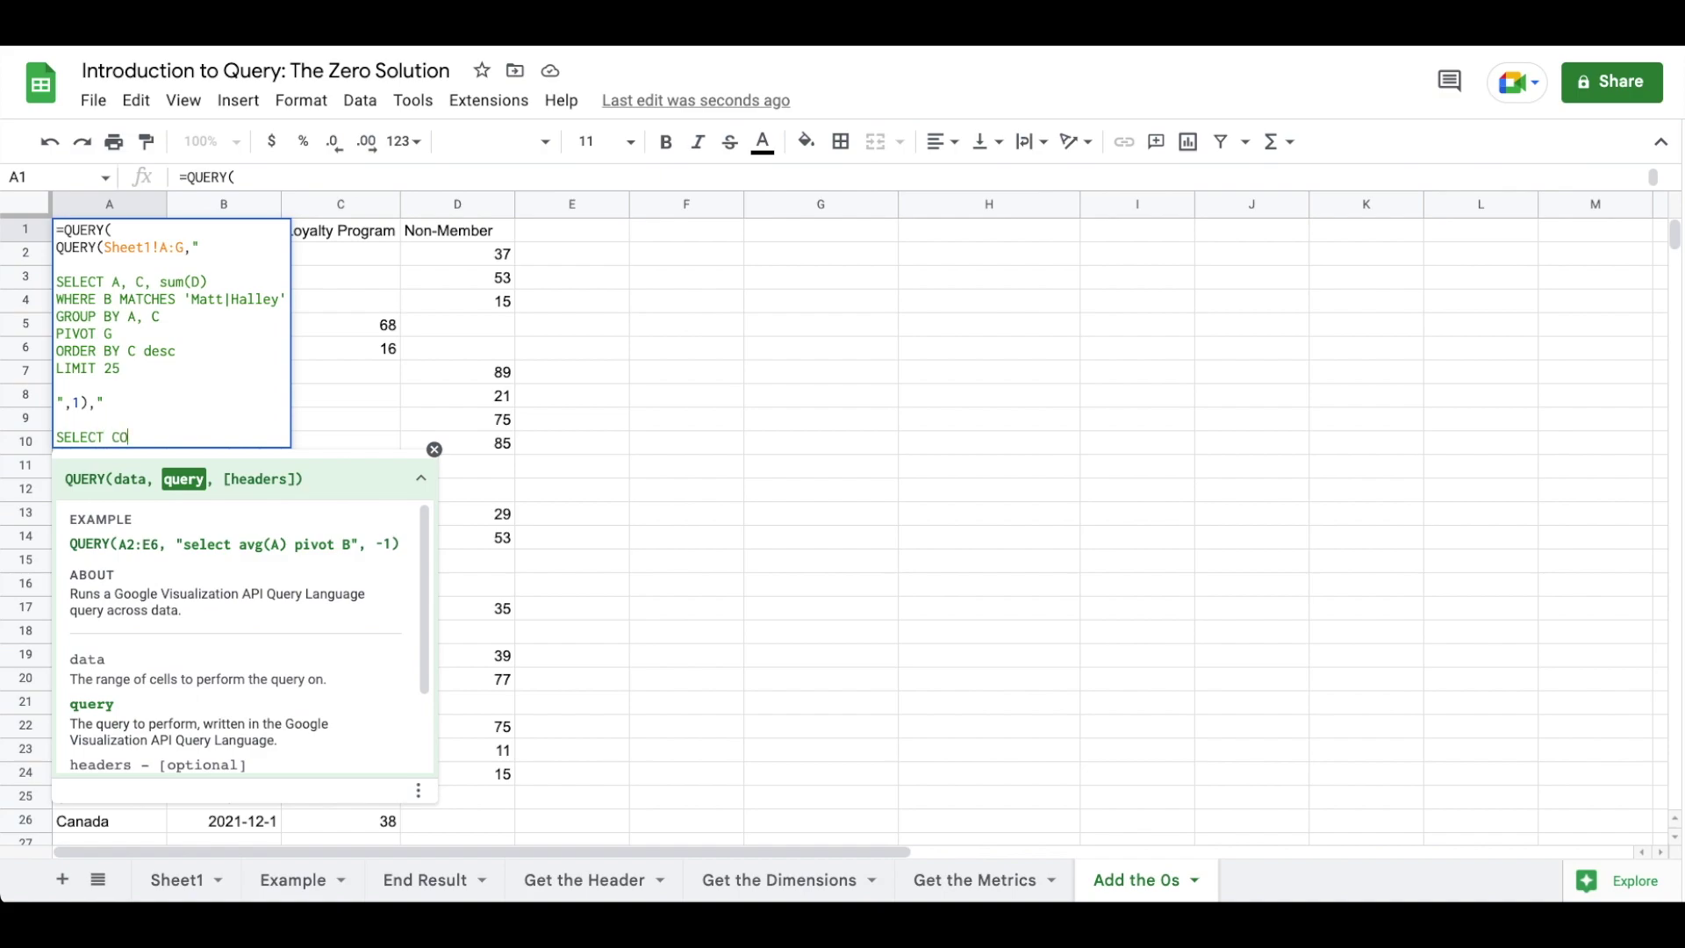
{"action": "key", "text": "BackSpace"}
{"action": "key", "text": "BackSpace"}
{"action": "key", "text": "BackSpace"}
{"action": "type", "text": "ol4"}
{"action": "key", "text": "BackSpace"}
{"action": "type", "text": "3, Col4"}
{"action": "key", "text": "ctrl+Return"}
- Add OFFSET 1 to the outer query in A1 and finish the formula with a headers argument of 0
{"action": "type", "text": "OFFSET 1"}
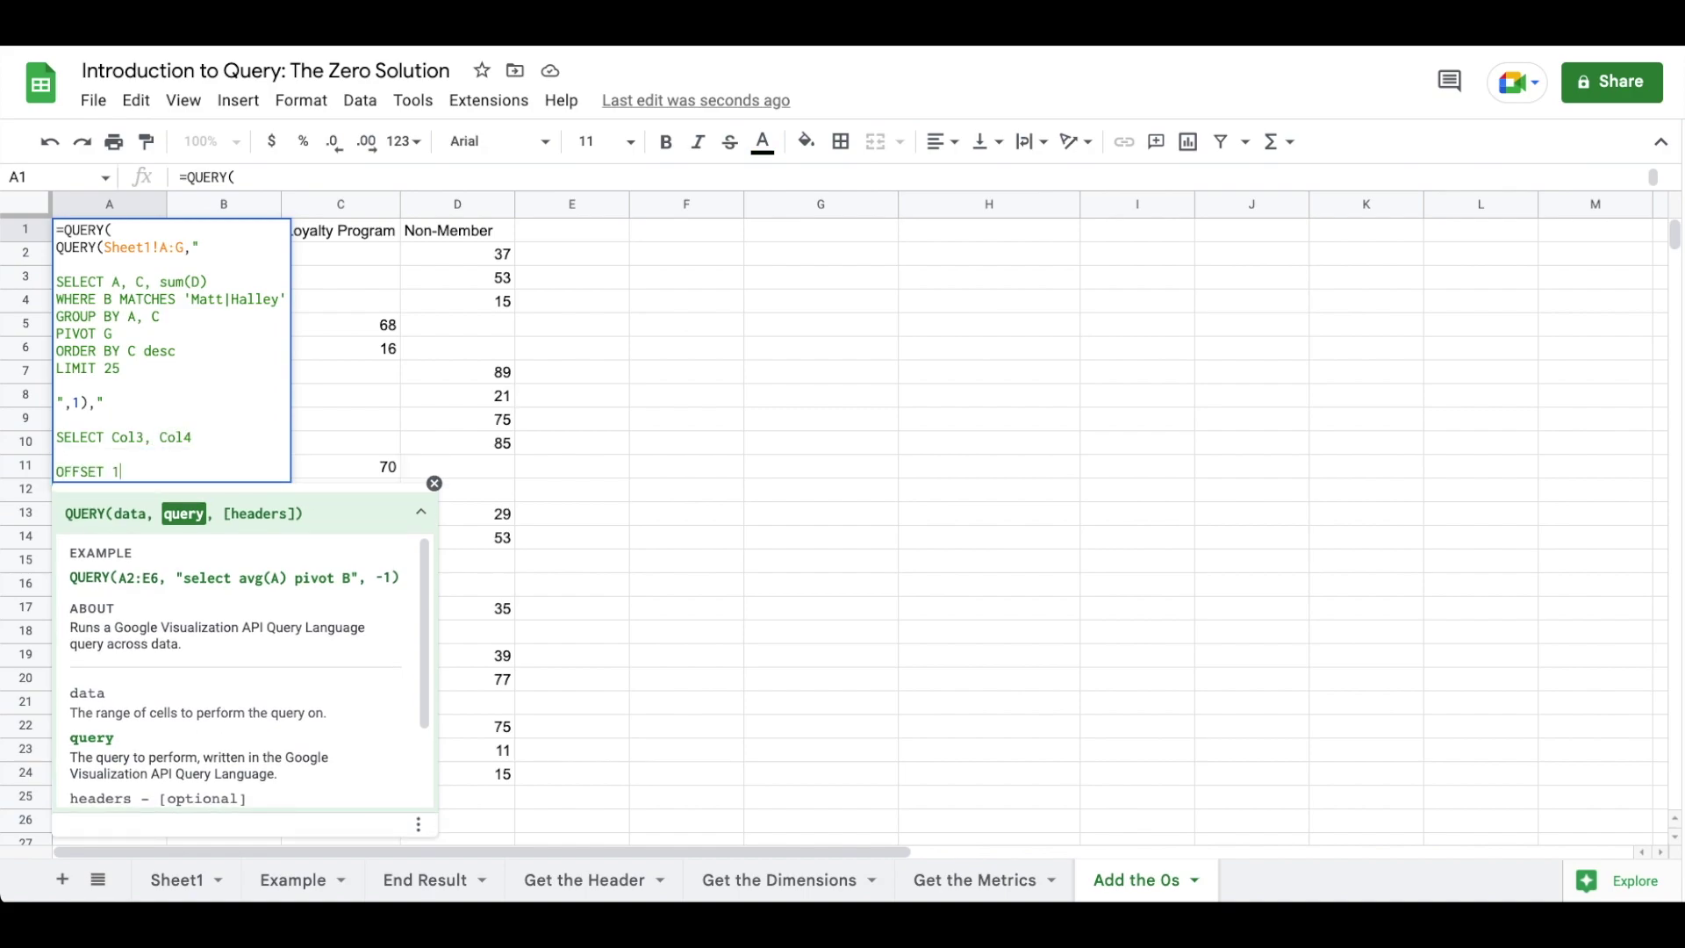
{"action": "key", "text": "ctrl+Return"}
{"action": "key", "text": "ctrl+Return"}
{"action": "type", "text": "\",0)"}
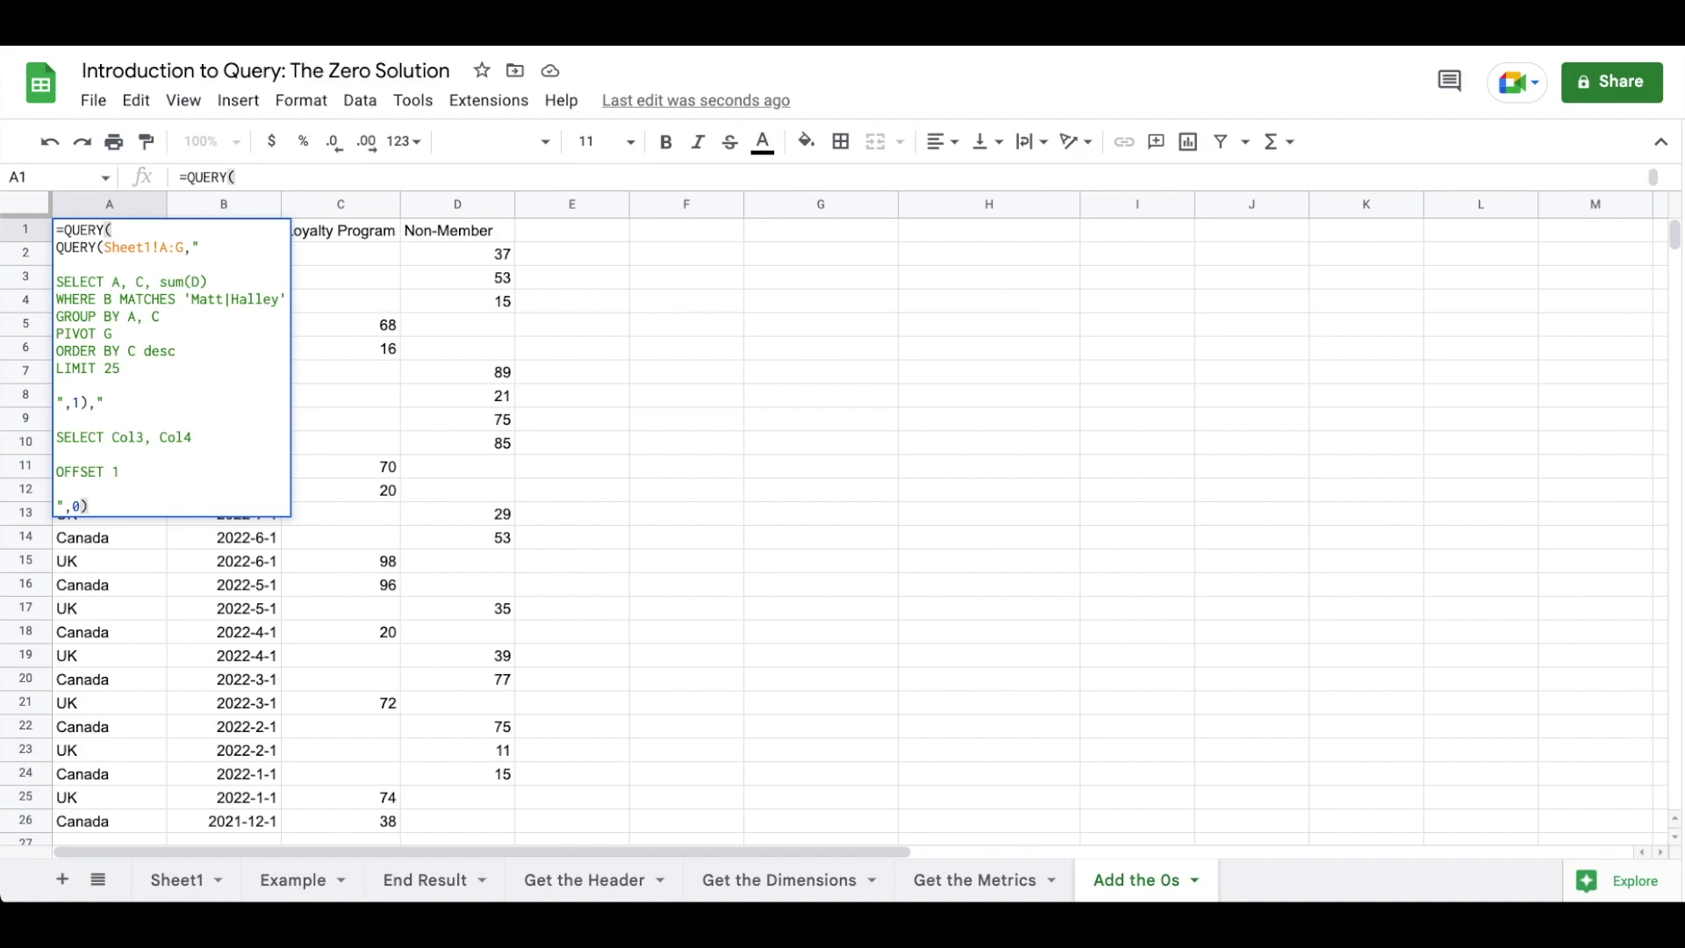
{"action": "key", "text": "Return"}
{"action": "key", "text": "Up"}
- Insert ARRAYFORMULA( and N( on separate lines in front of the outer QUERY in the A1 formula
{"action": "key", "text": "Return"}
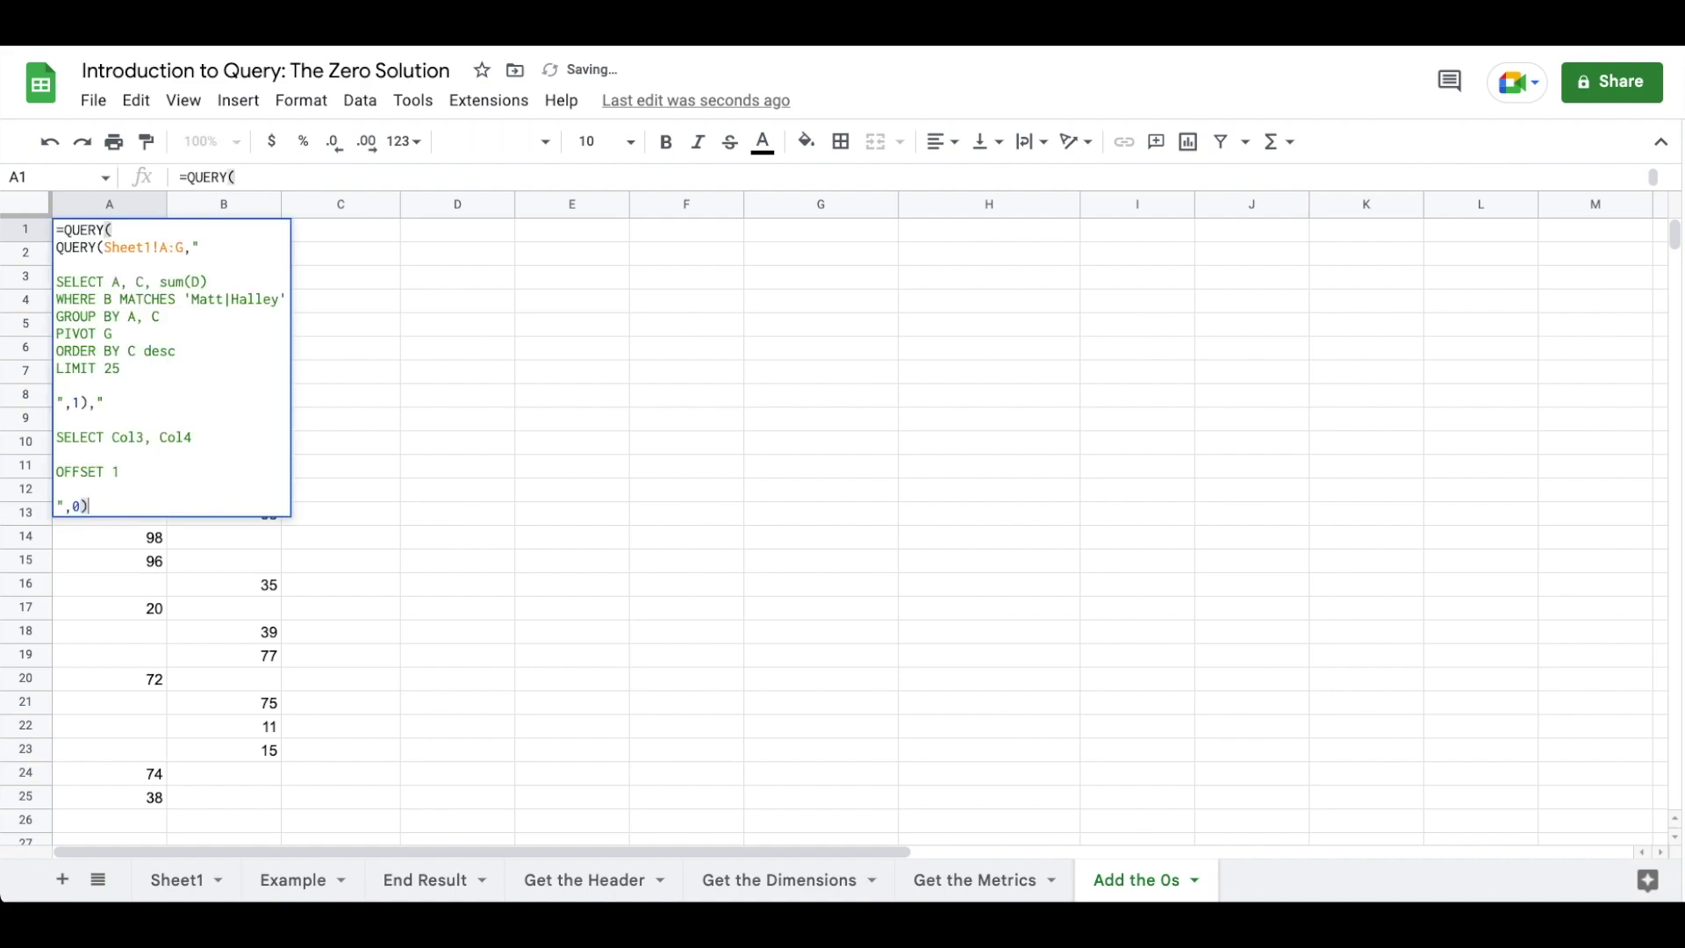
{"action": "left_click", "coordinate": [63, 231]}
{"action": "key", "text": "ctrl+Return"}
{"action": "key", "text": "ctrl+Return"}
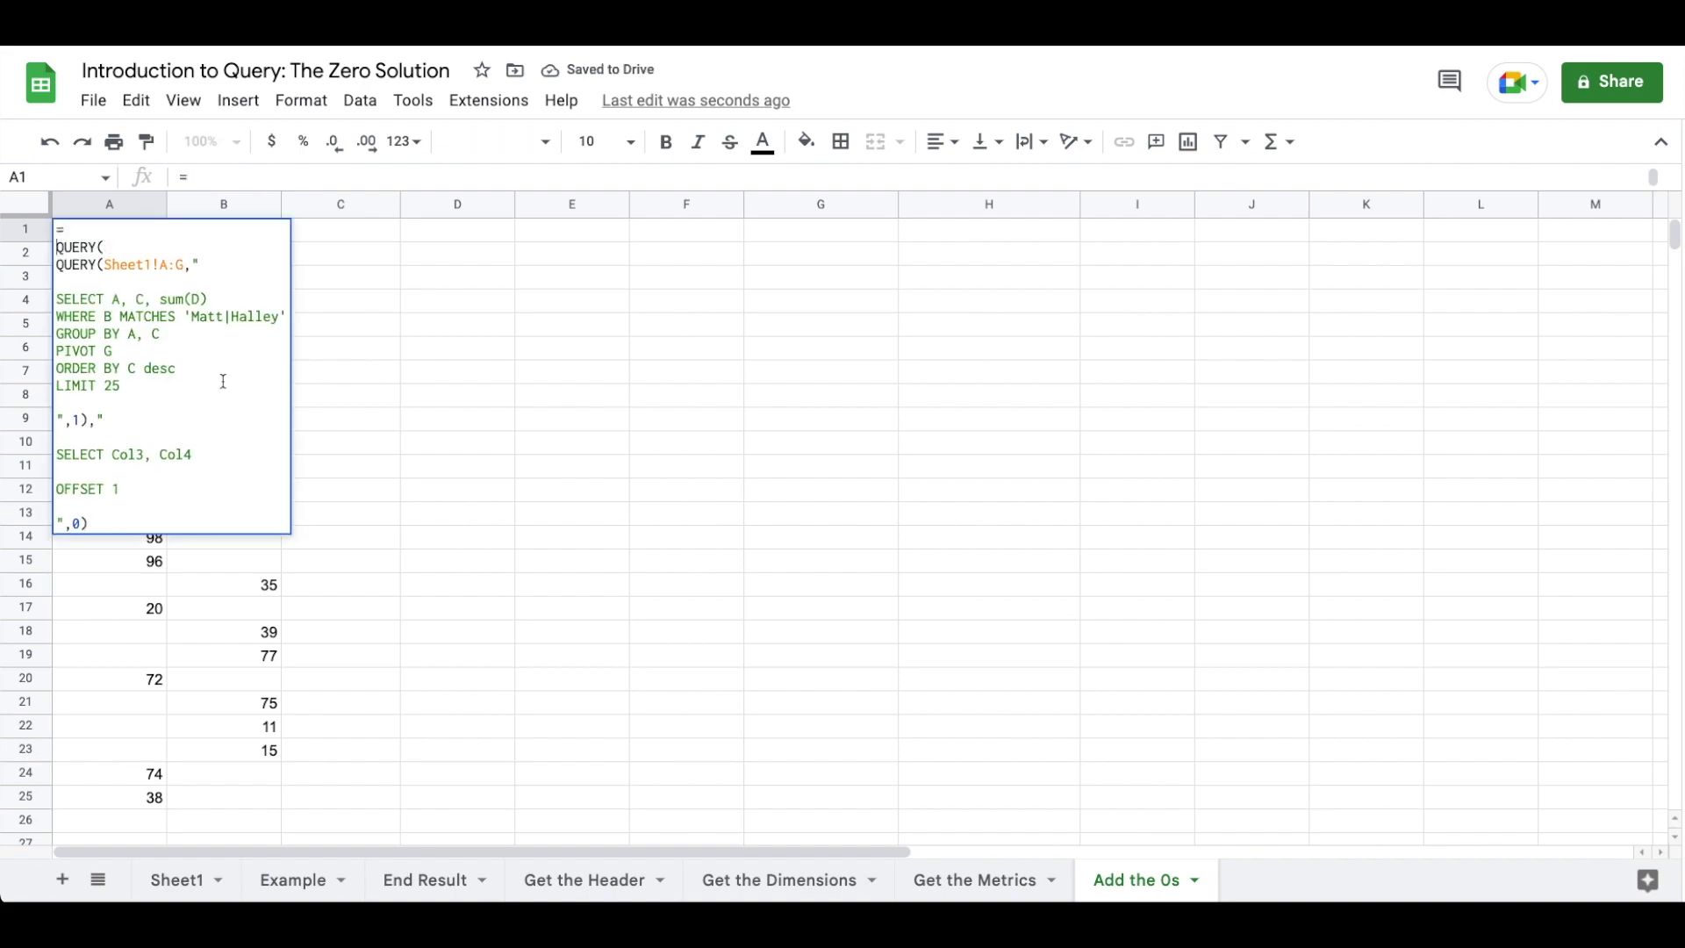
{"action": "type", "text": "ARRAYFOR"}
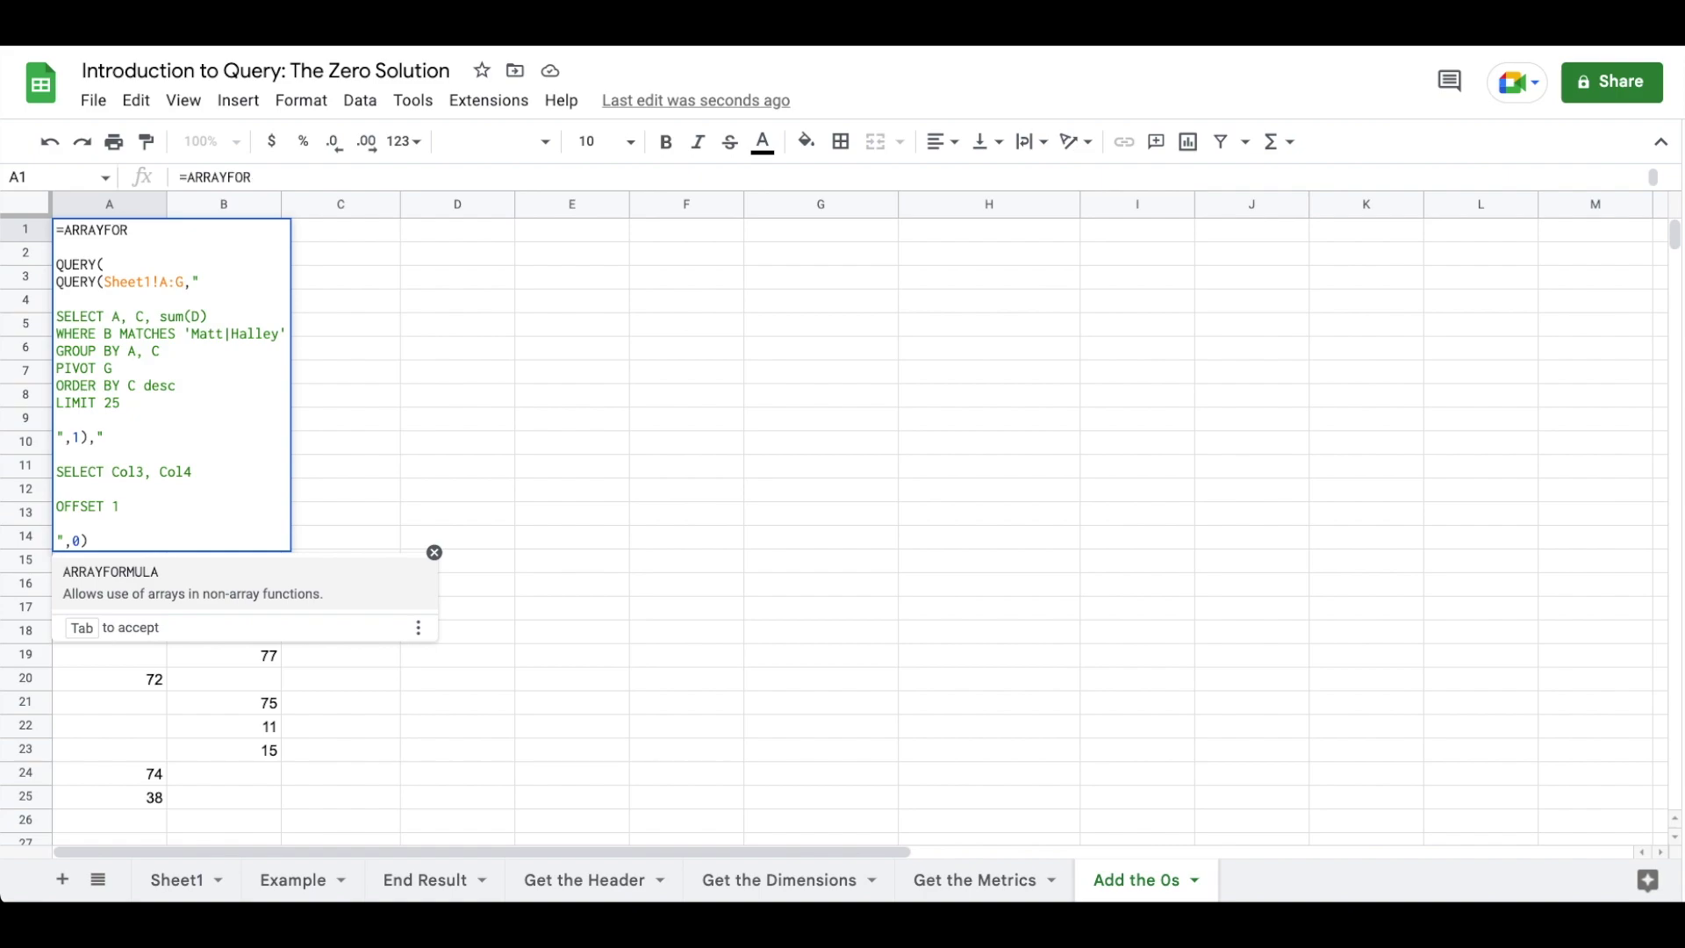
{"action": "key", "text": "Tab"}
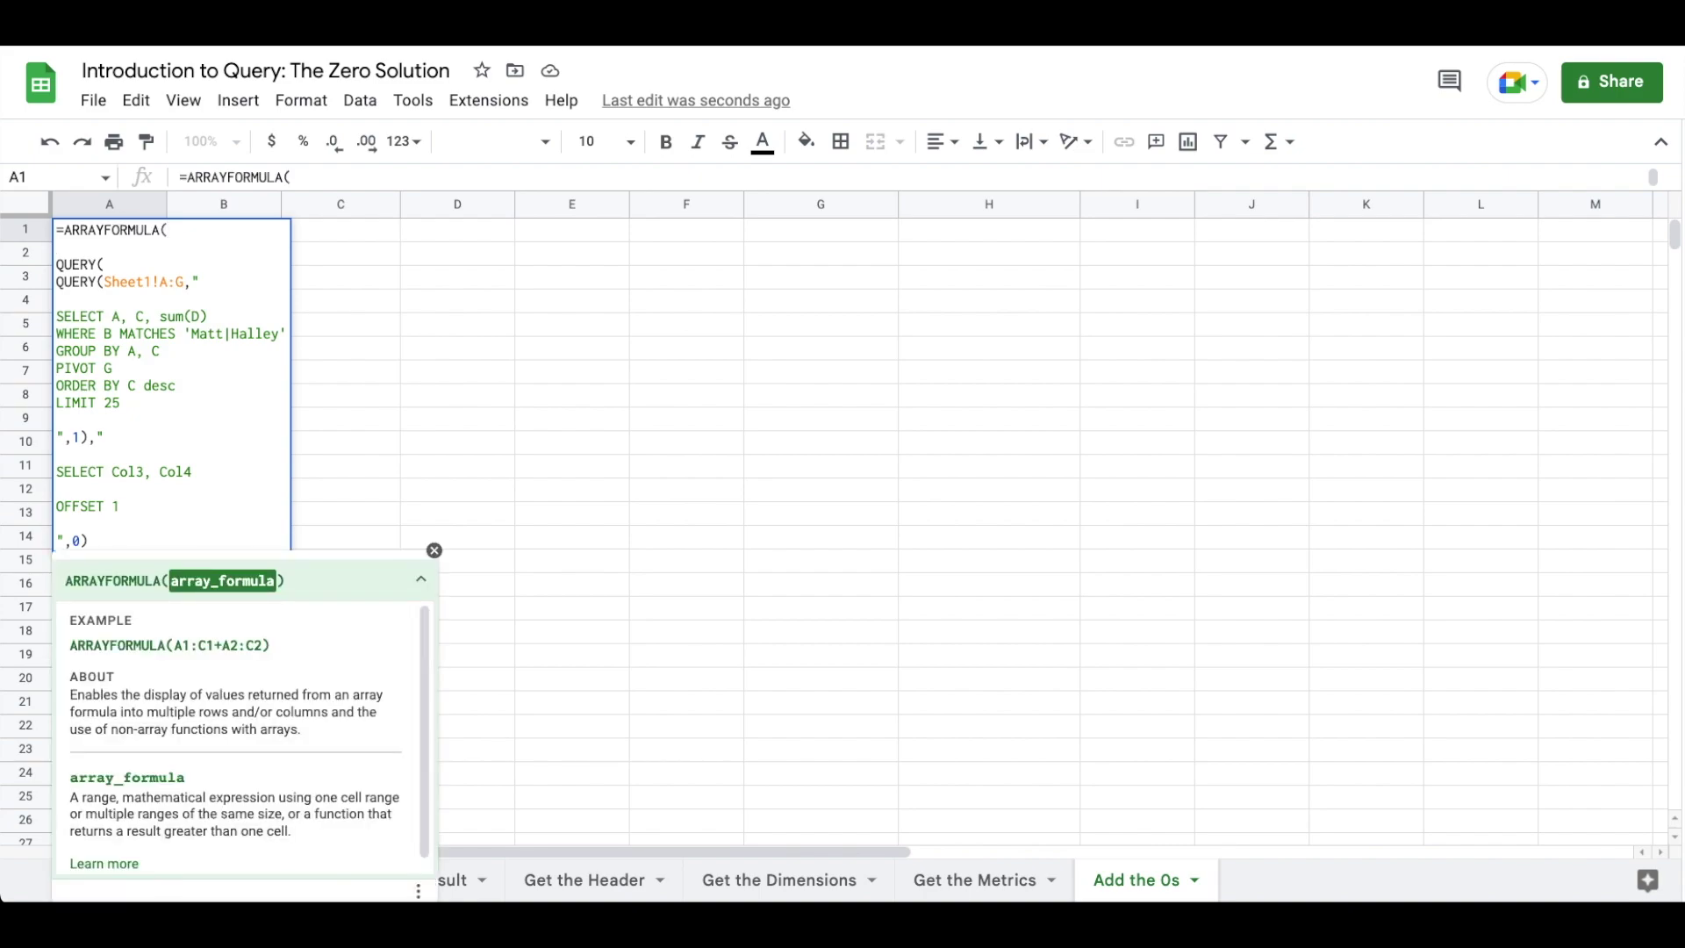
{"action": "type", "text": "N"}
{"action": "key", "text": "Tab"}
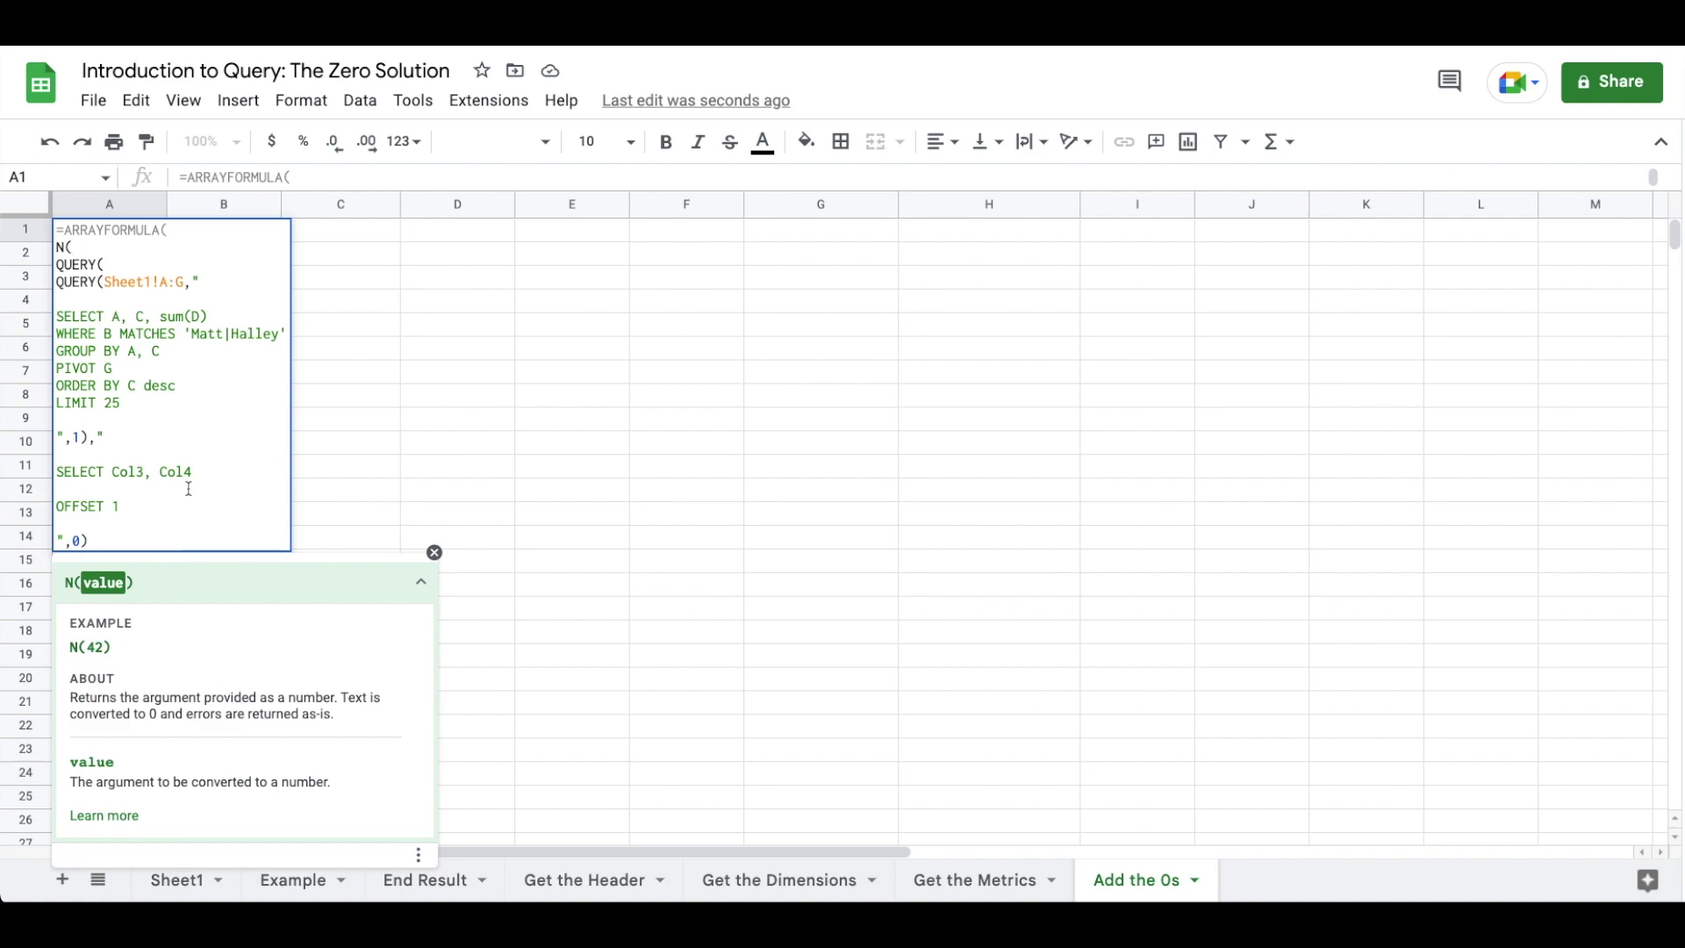
- Close the N and ARRAYFORMULA parentheses at the end of the A1 formula, commit it and check the values down column A
{"action": "left_click", "coordinate": [119, 537]}
{"action": "type", "text": ")"}
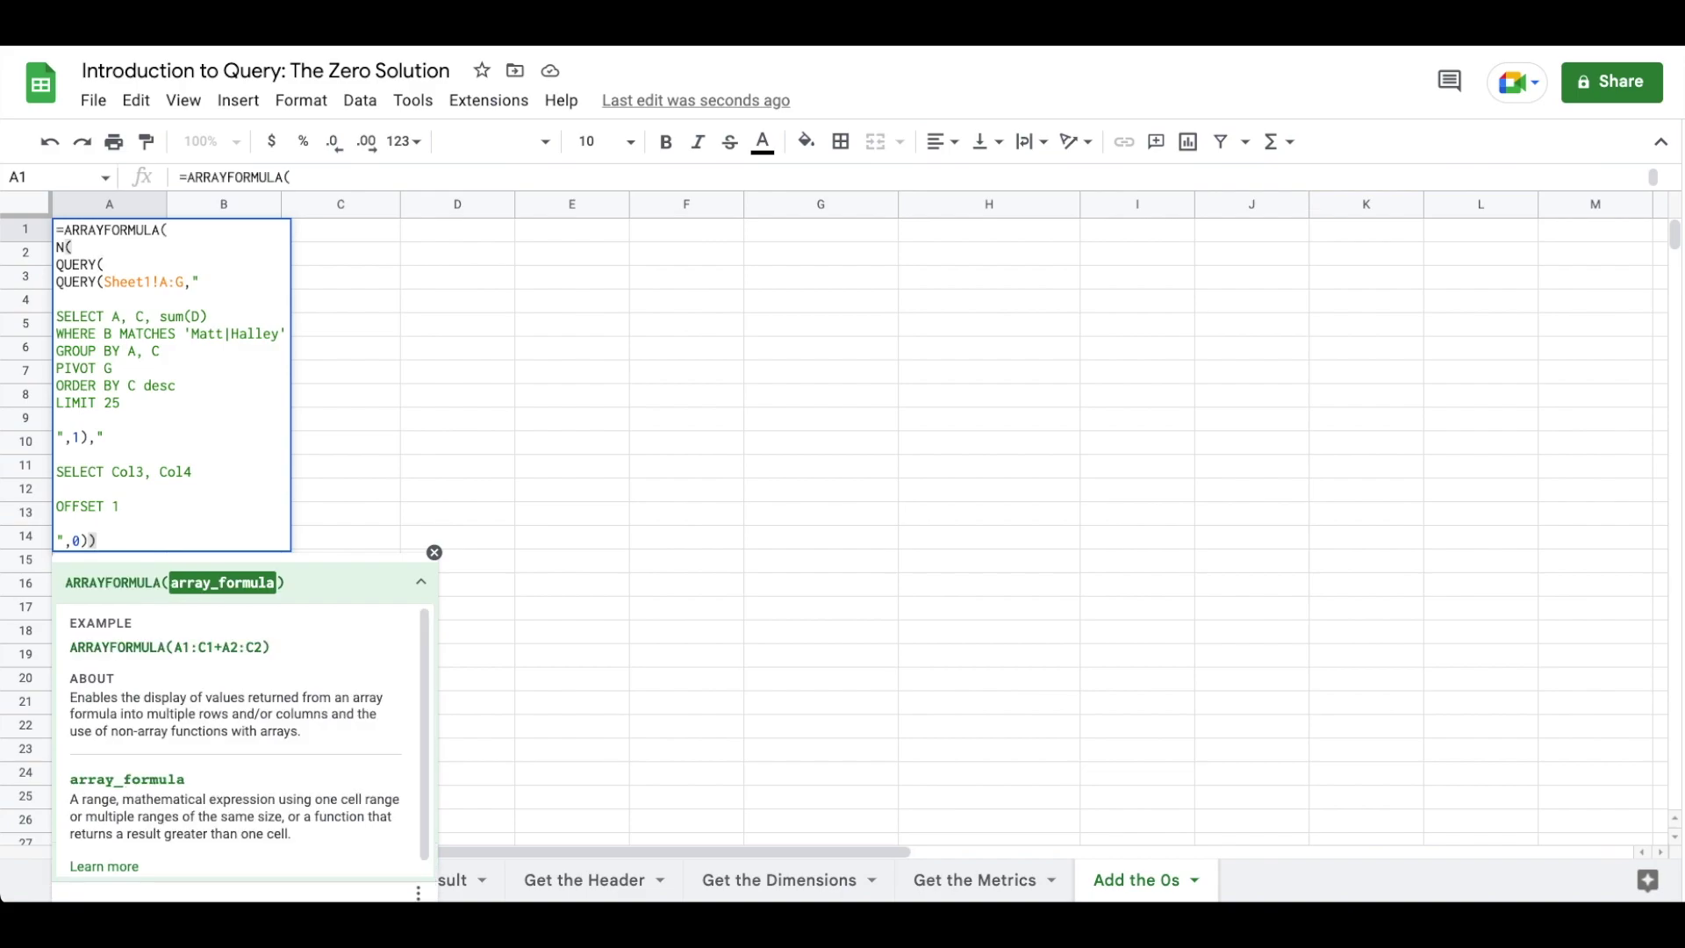
{"action": "type", "text": ")"}
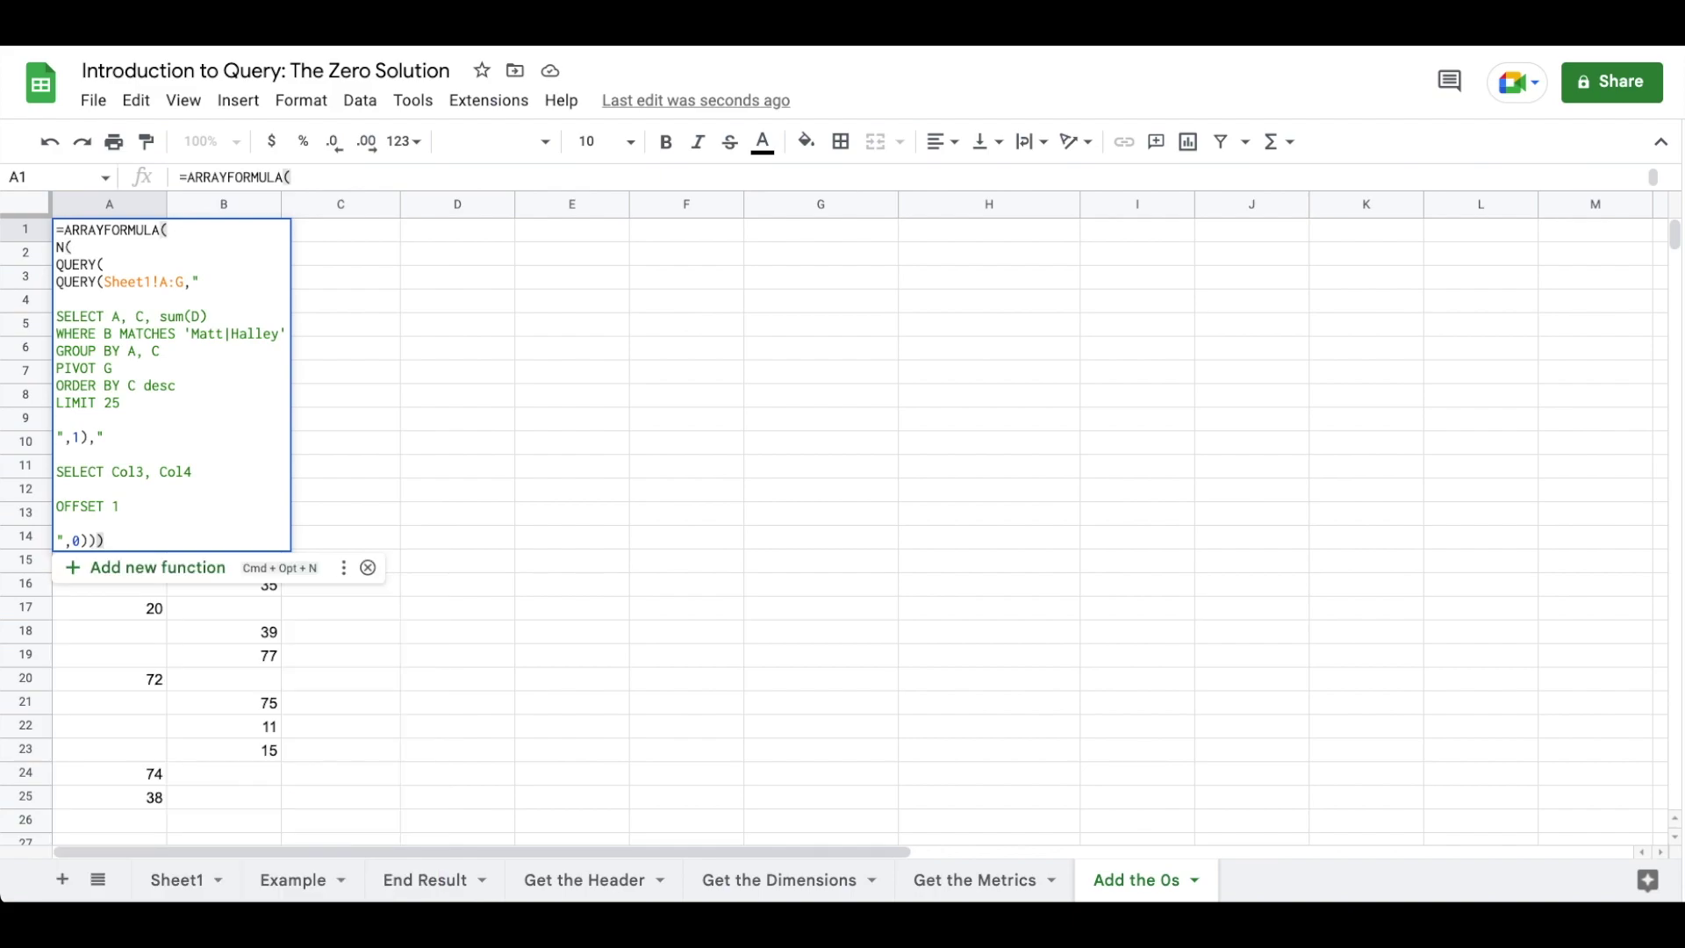
{"action": "key", "text": "Return"}
{"action": "key", "text": "Up"}
{"action": "key", "text": "Down"}
{"action": "key", "text": "Down"}
{"action": "key", "text": "Down"}
{"action": "key", "text": "Down"}
{"action": "key", "text": "Down"}
{"action": "key", "text": "Down"}
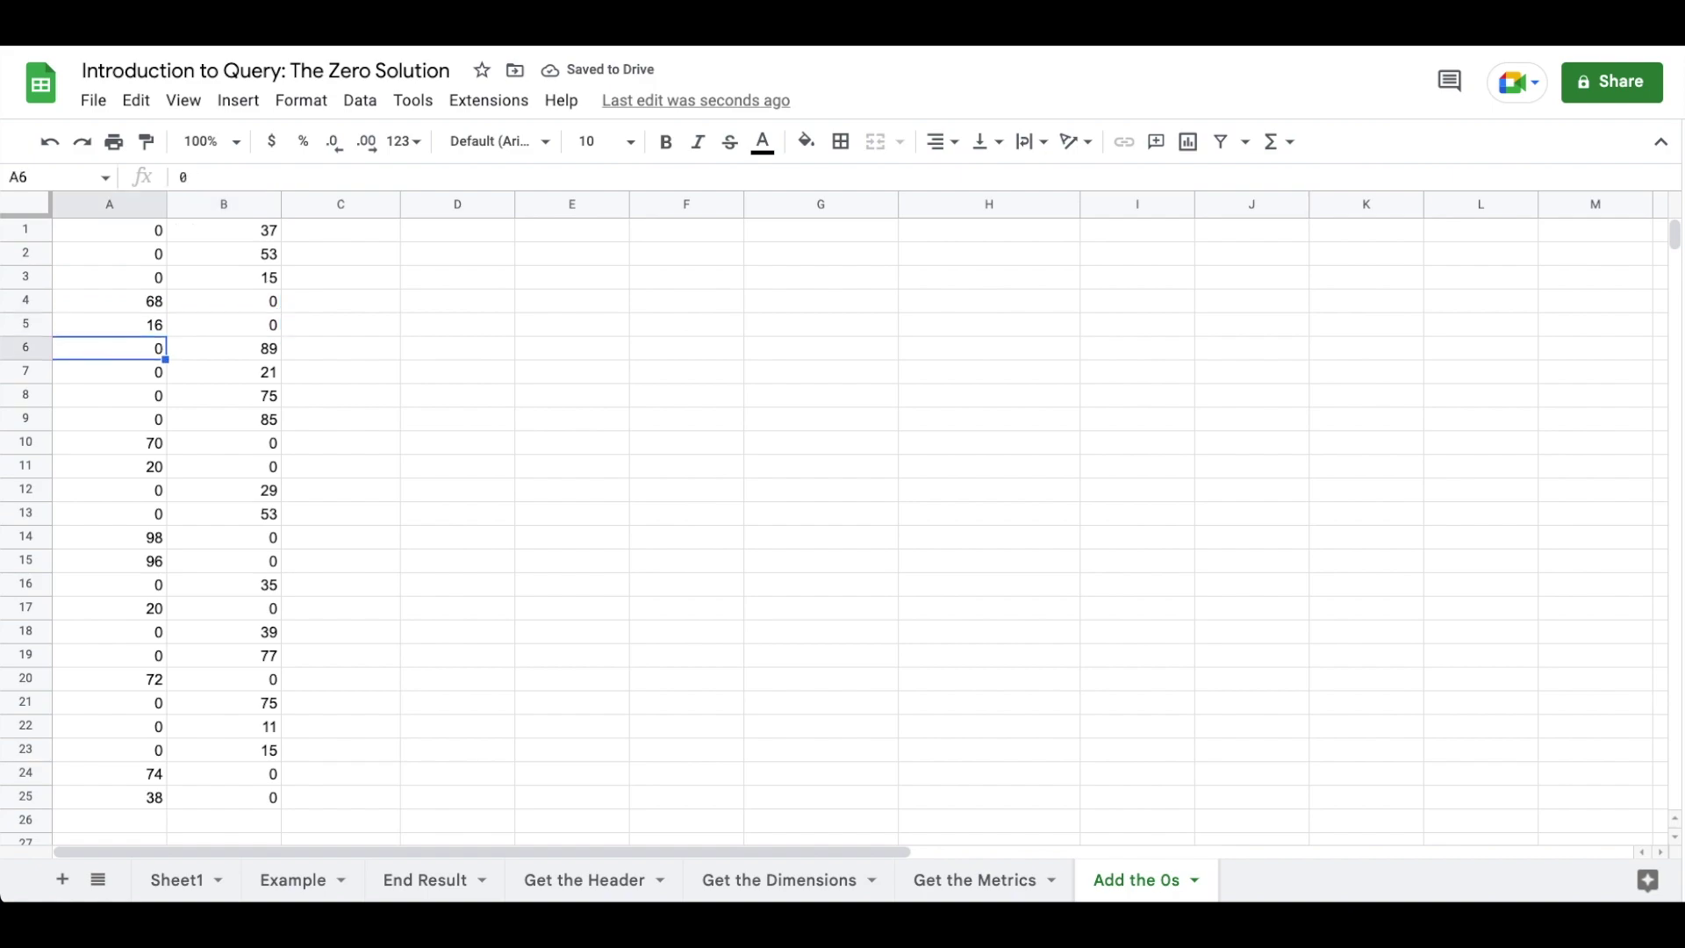
- Check the converted metric values down column B to row 11
{"action": "key", "text": "Right"}
{"action": "key", "text": "Down"}
{"action": "key", "text": "Down"}
{"action": "key", "text": "Down"}
{"action": "key", "text": "Down"}
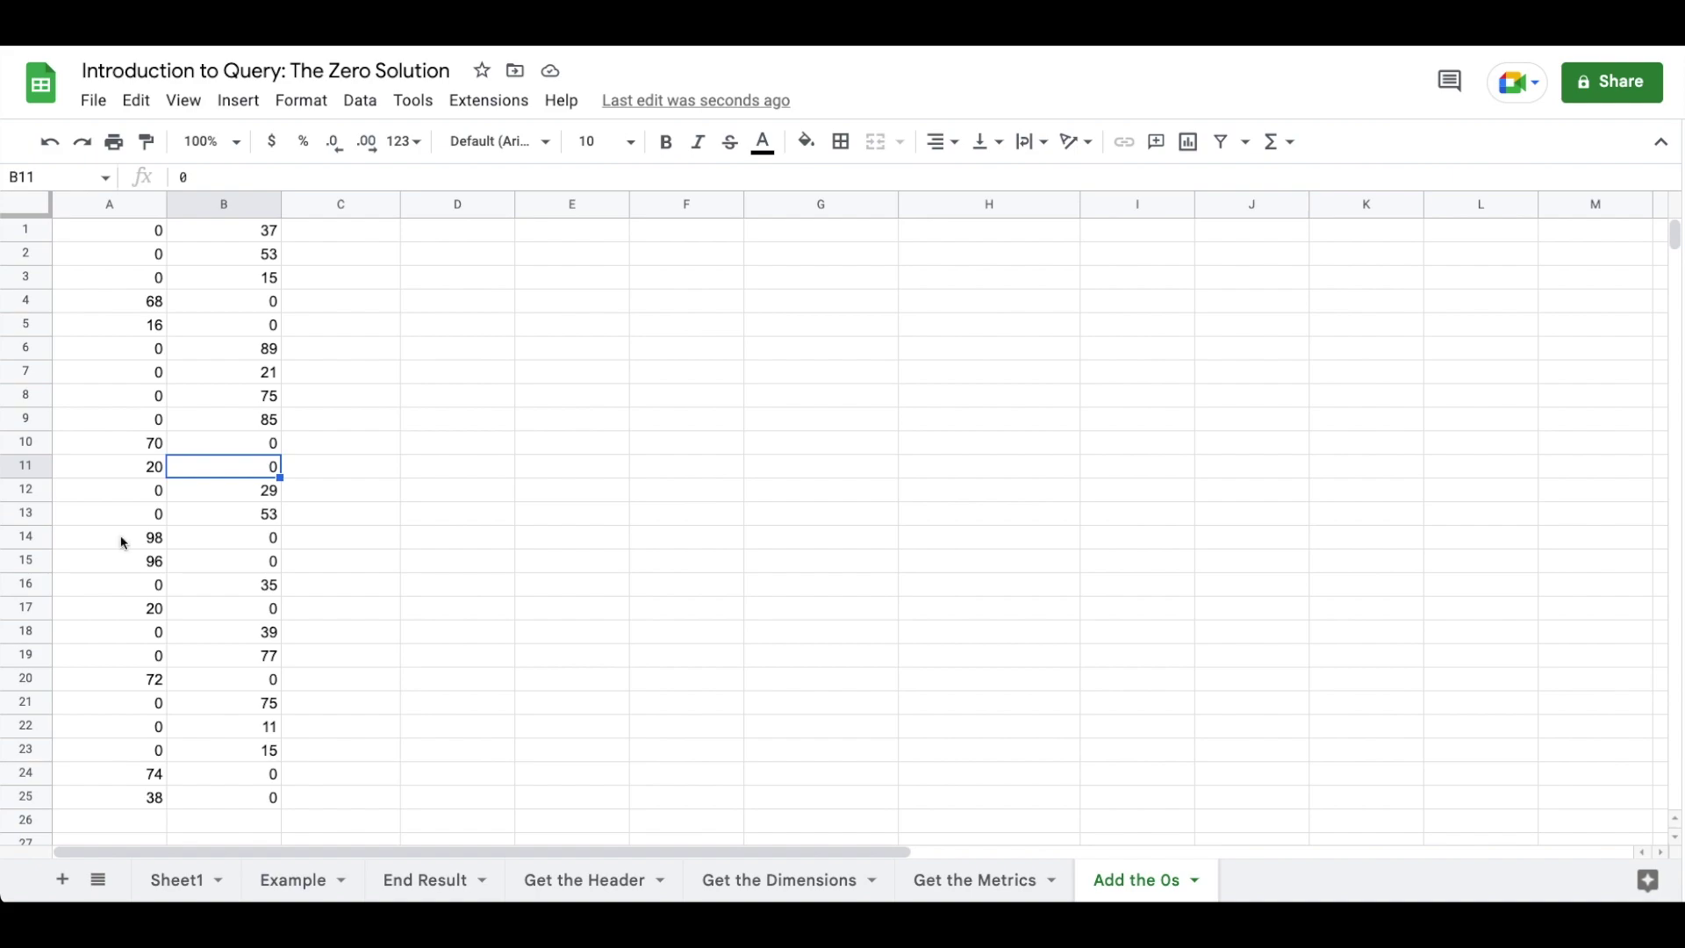
- Add a new sheet and name it "Bringing it all together"
{"action": "key", "text": "shift+F11"}
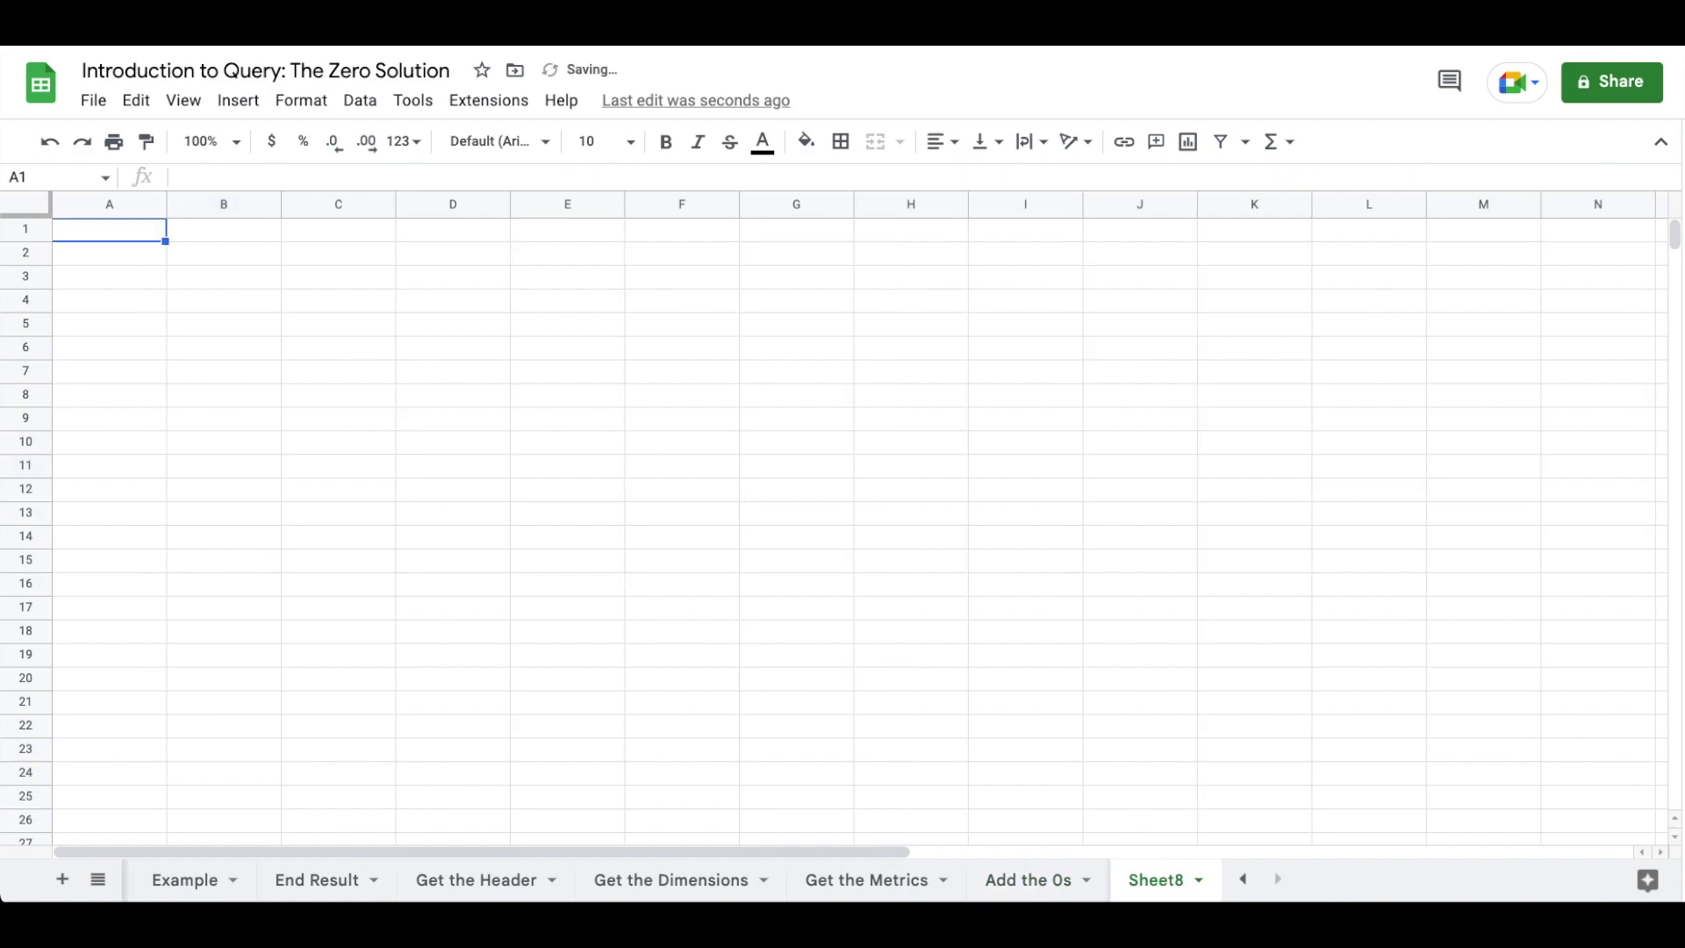
{"action": "double_click", "coordinate": [1152, 873]}
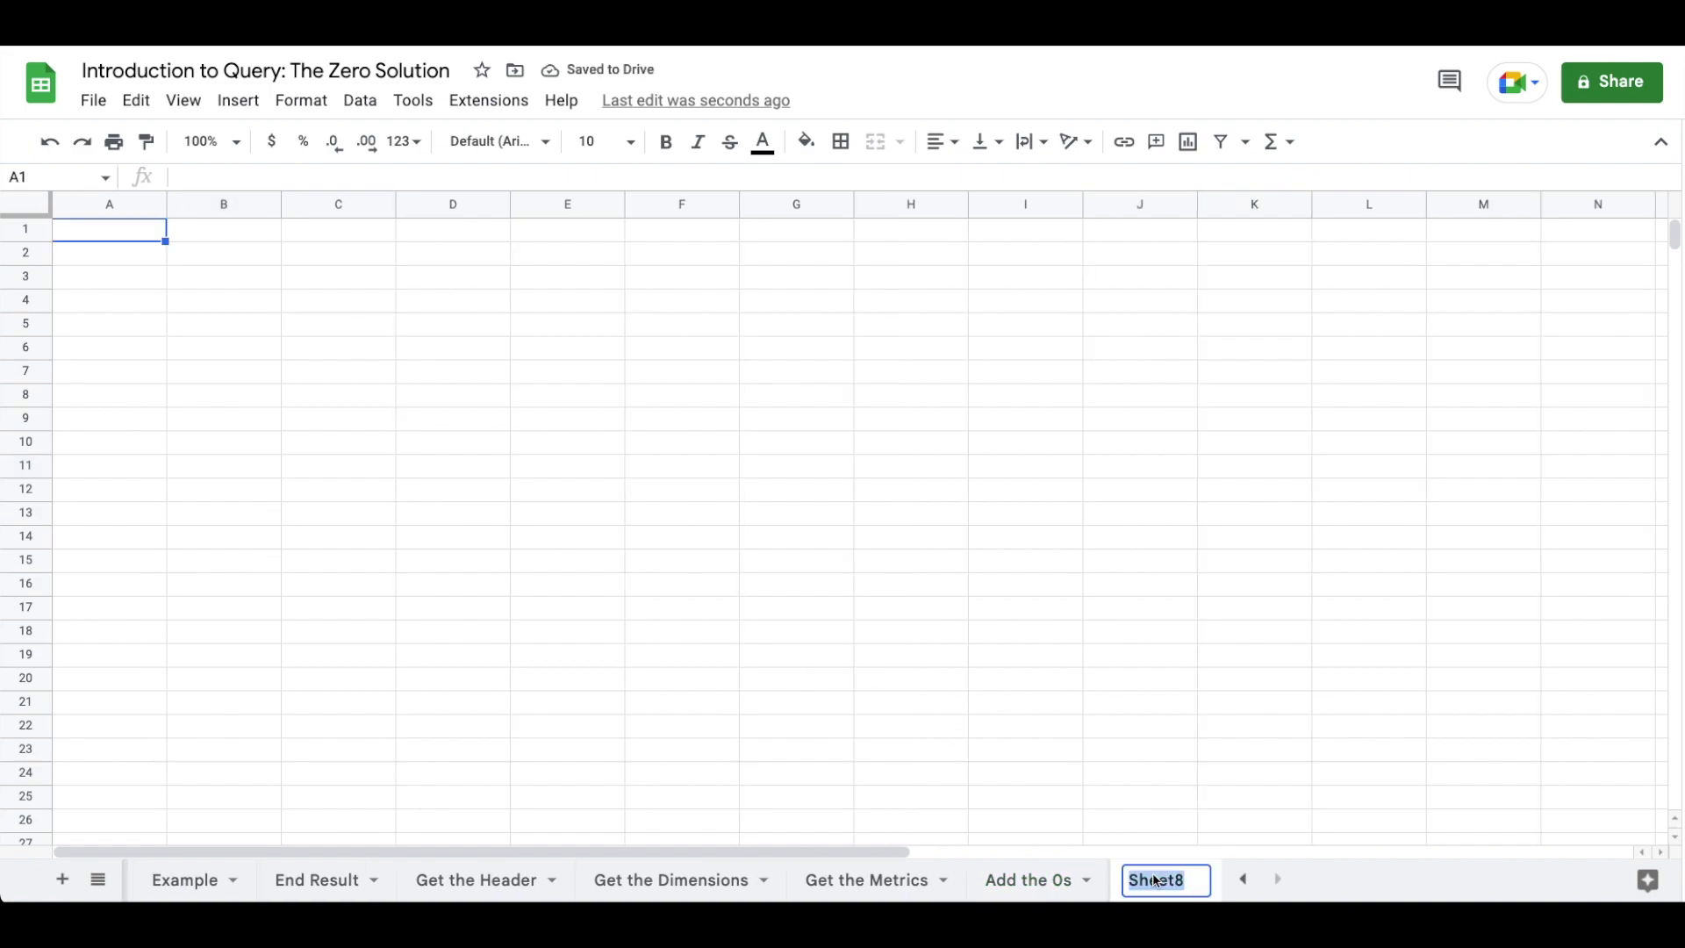
{"action": "type", "text": "Bringing it"}
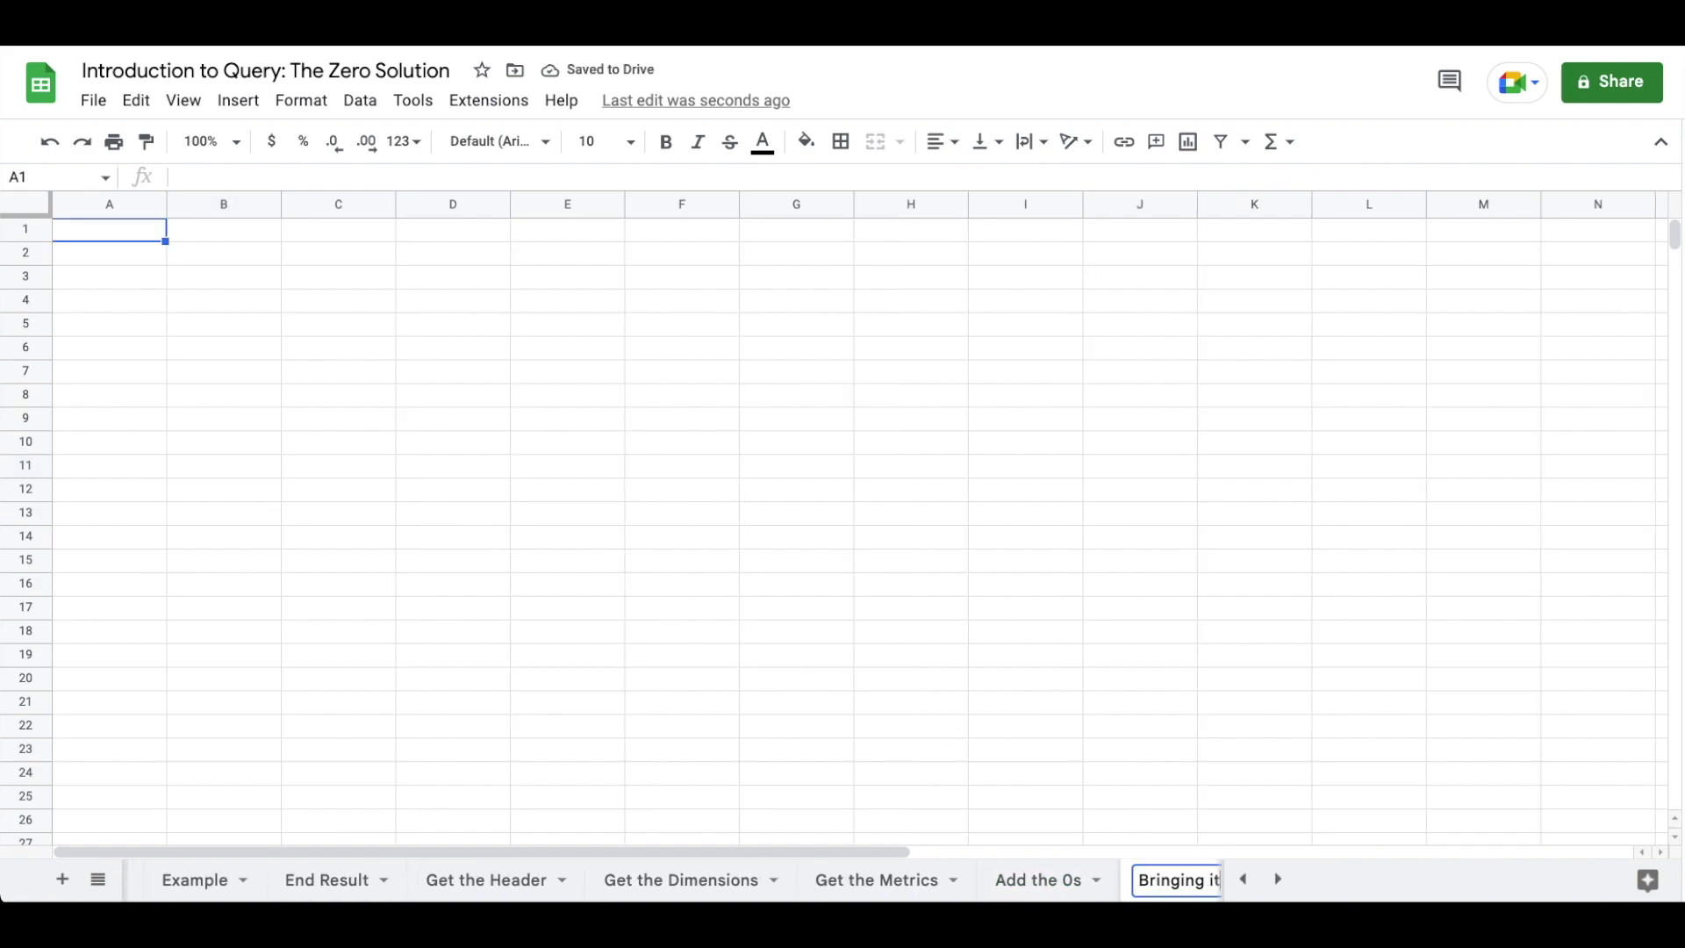
{"action": "type", "text": " all together"}
{"action": "key", "text": "Return"}
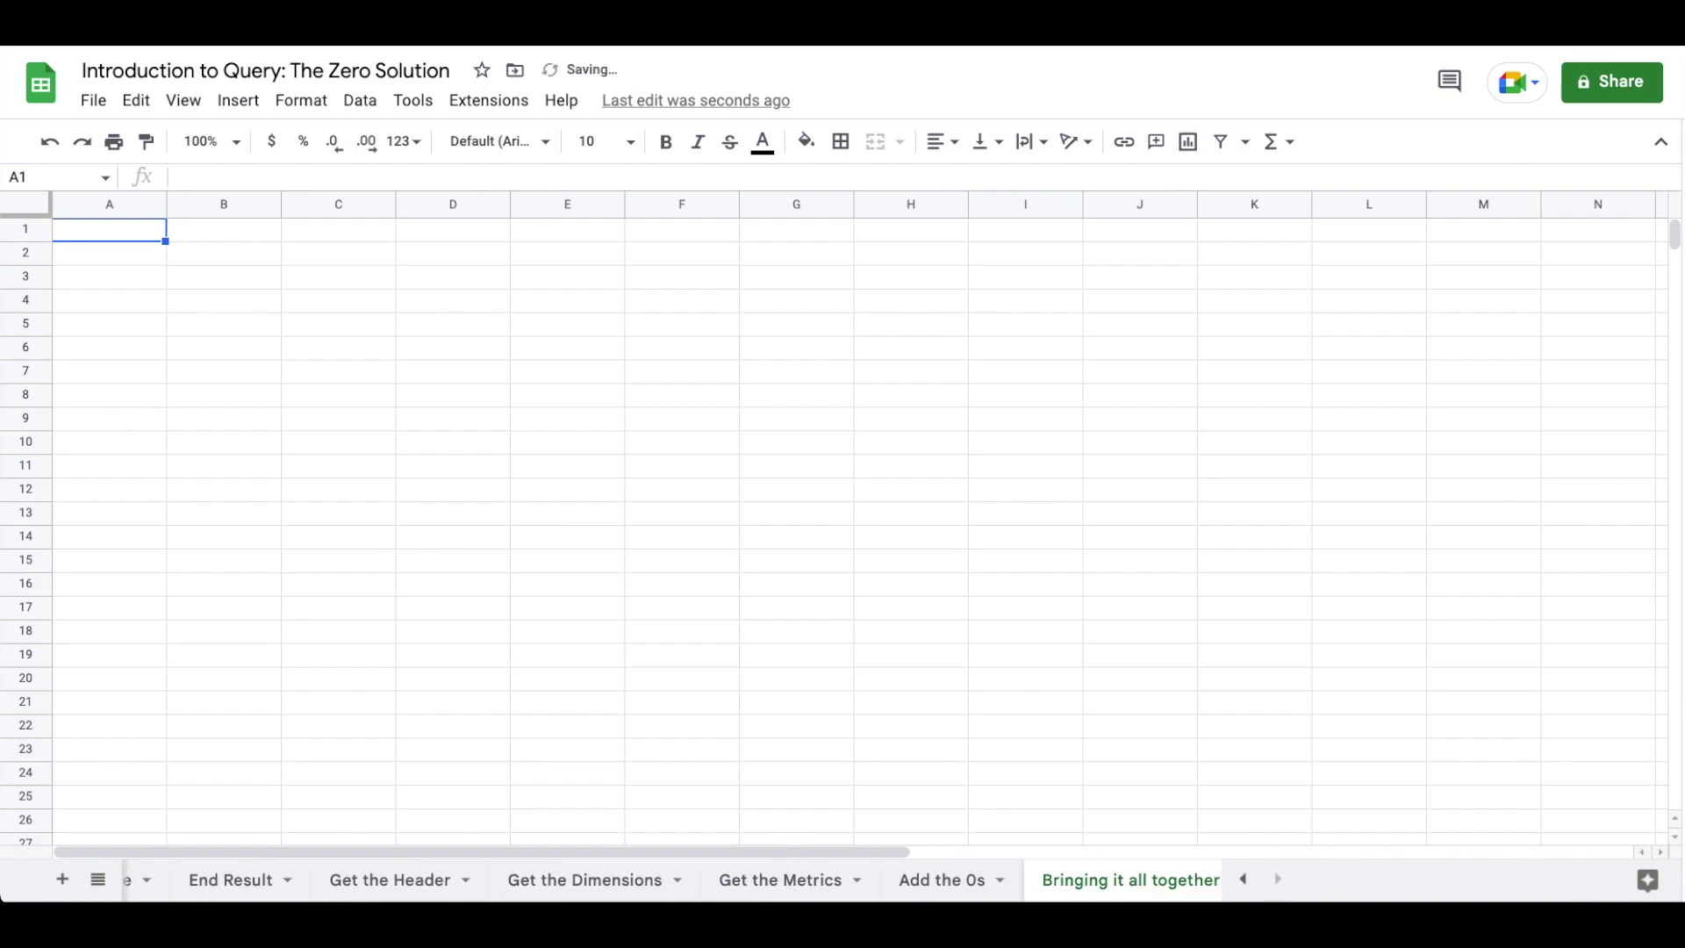
- Copy the full header query formula from cell A1 of the Get the Header sheet
{"action": "left_click", "coordinate": [342, 880]}
{"action": "type", "text": "= QUERY(Sheet1!A:G,\"  SELECT A, C, sum(D) WHERE B MATCHES 'Matt|Halley' GROUP BY A, C PIVOT G ORDER BY C desc LIMIT 0  \",1)"}
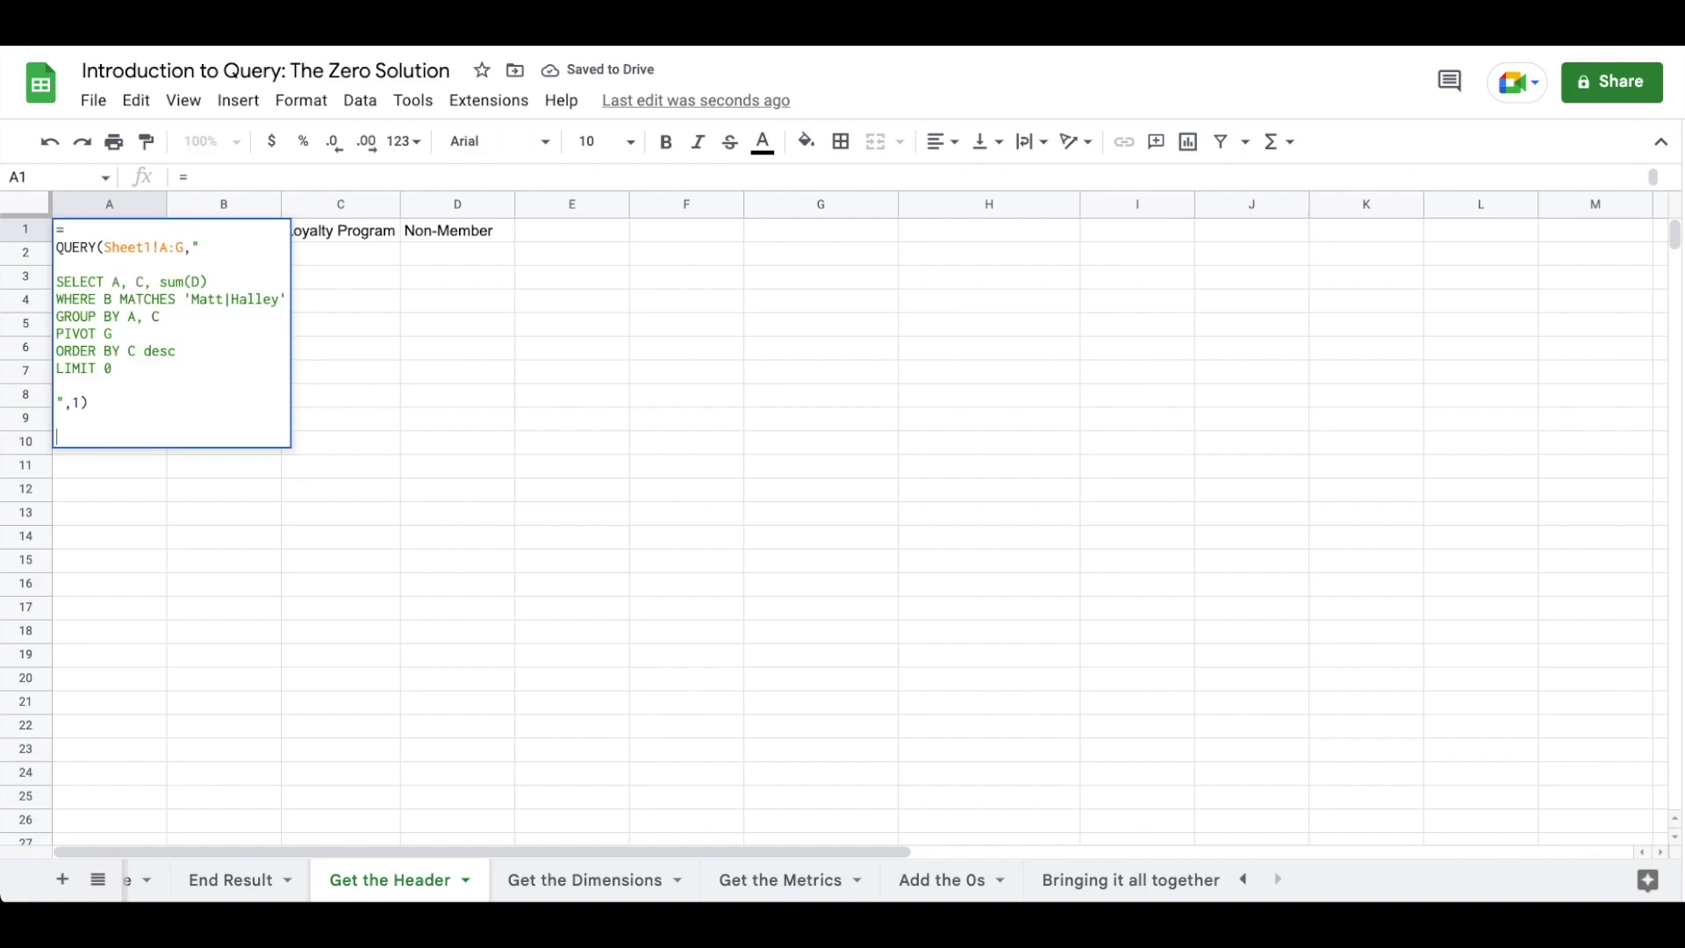
{"action": "key", "text": "BackSpace"}
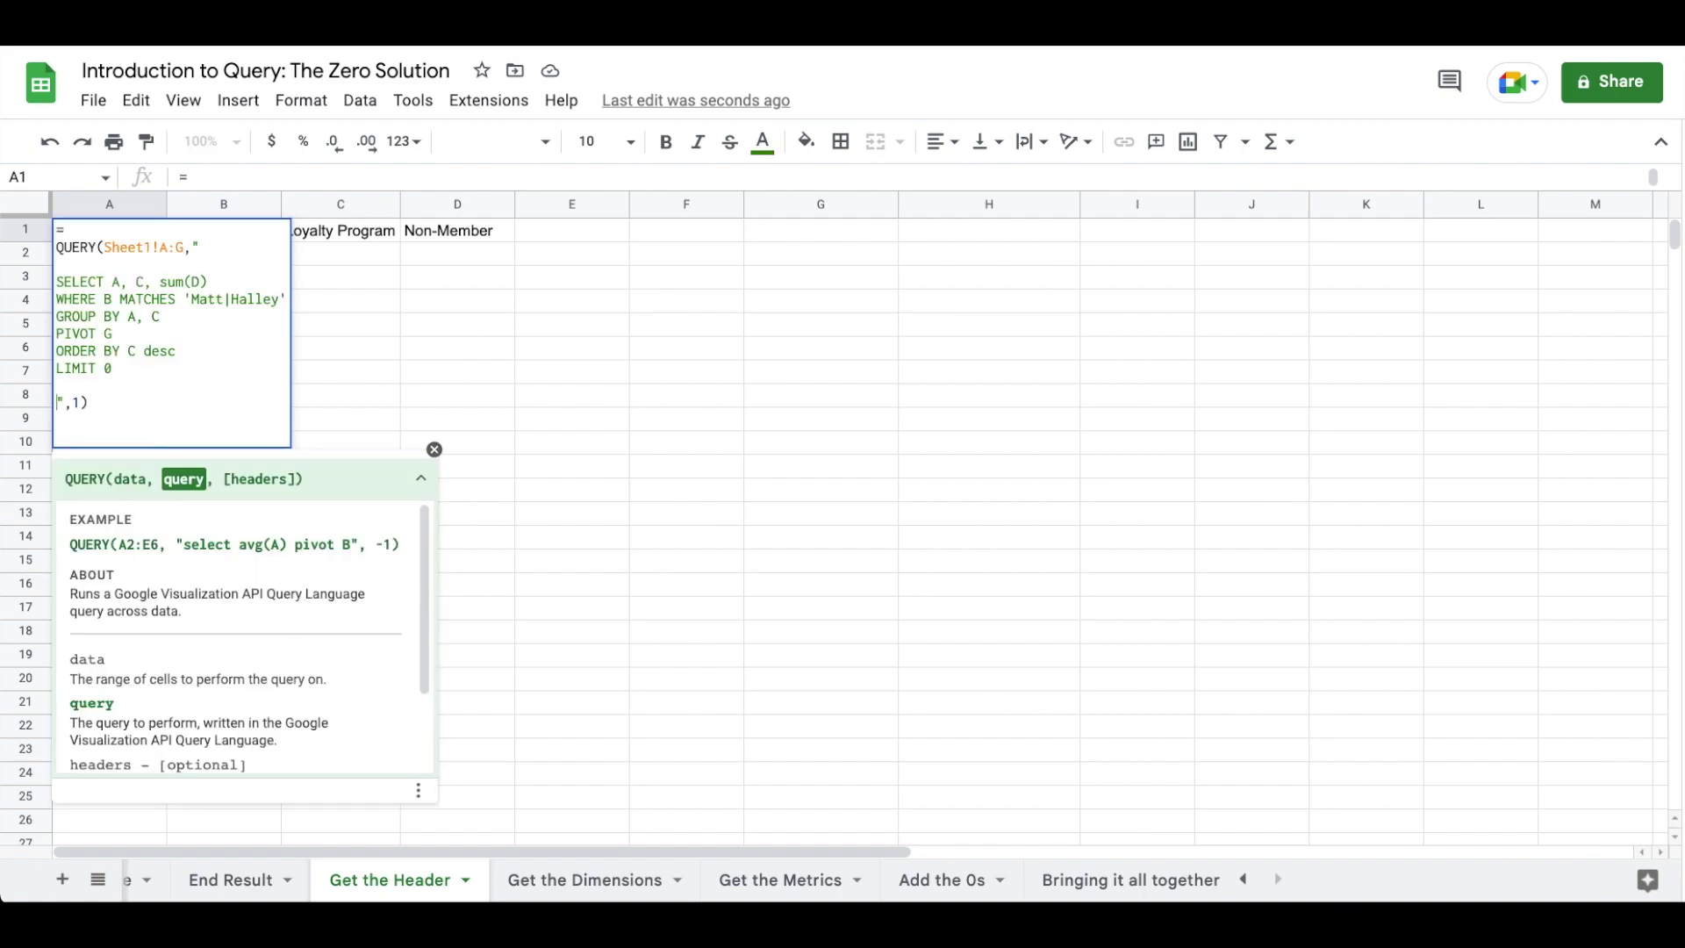
{"action": "key", "text": "ctrl+a"}
{"action": "key", "text": "ctrl+c"}
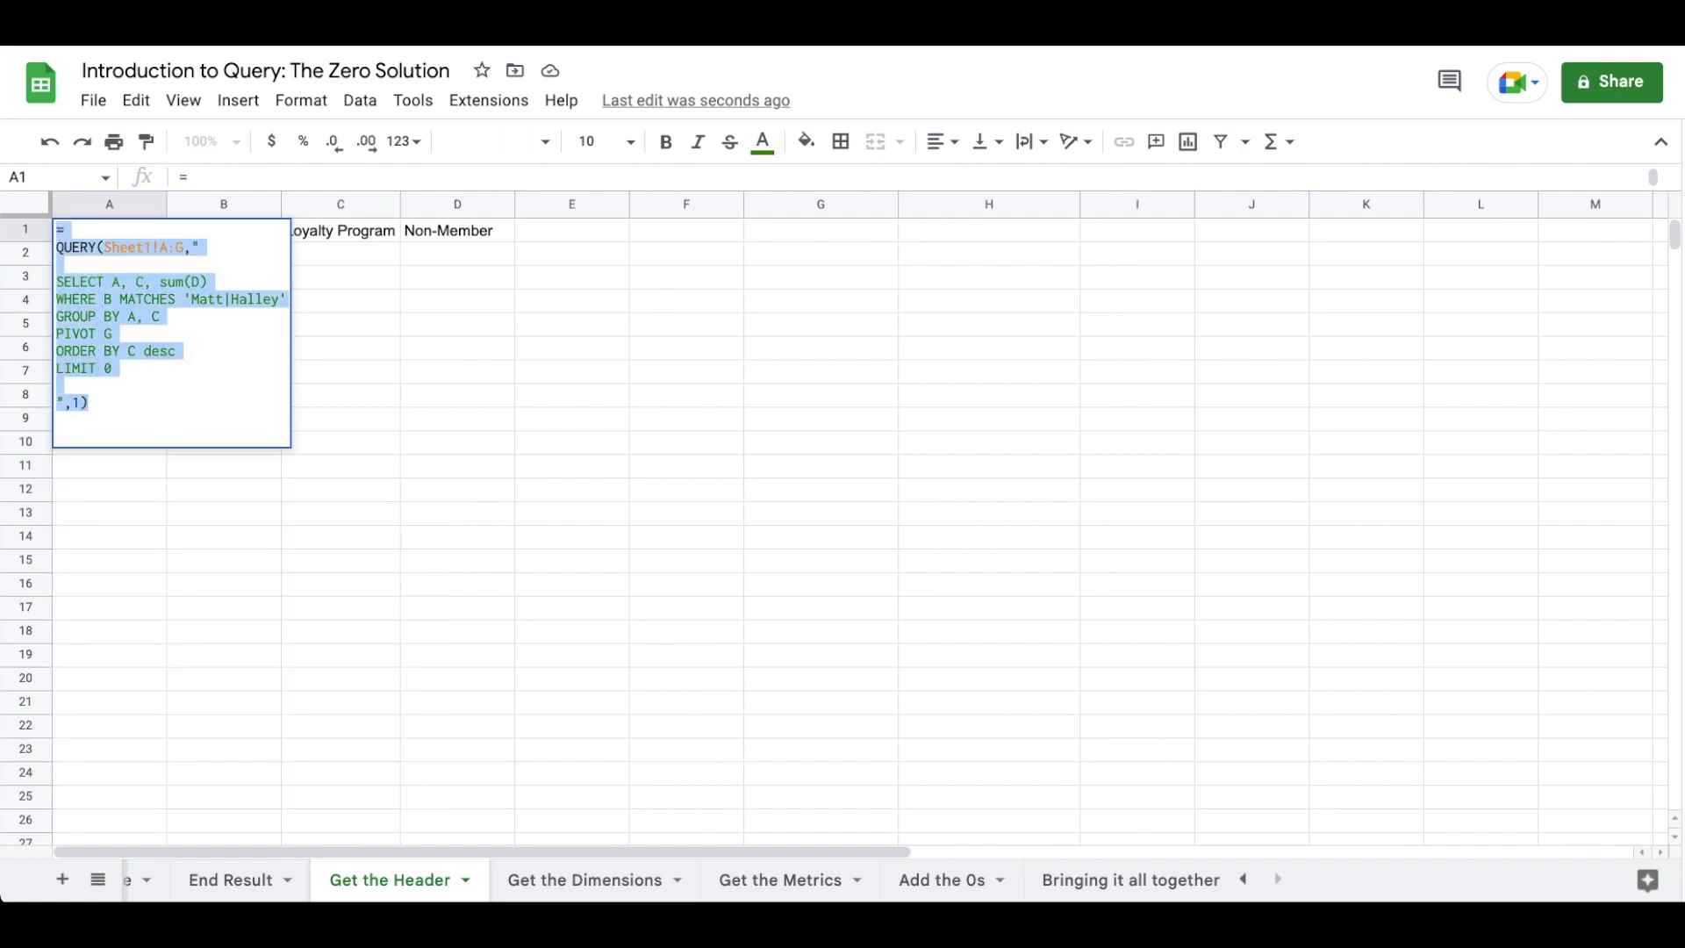
{"action": "key", "text": "Escape"}
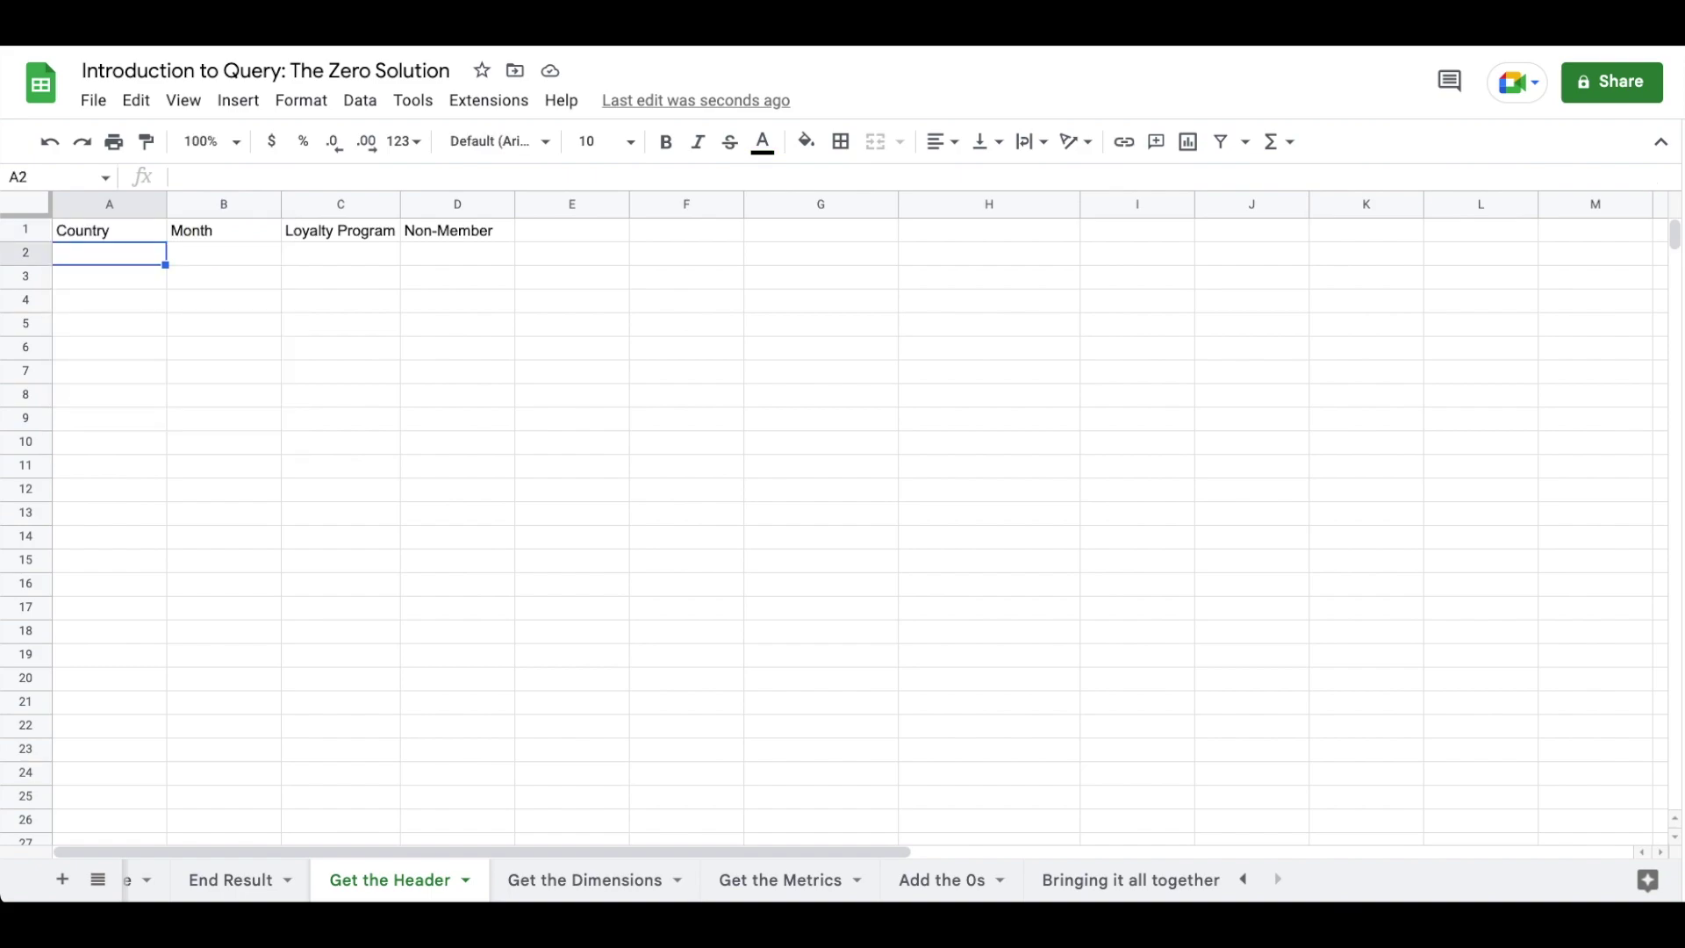
- Paste the header query formula into cell C2 of the Bringing it all together sheet and commit it
{"action": "left_click", "coordinate": [1079, 880]}
{"action": "left_click", "coordinate": [336, 263]}
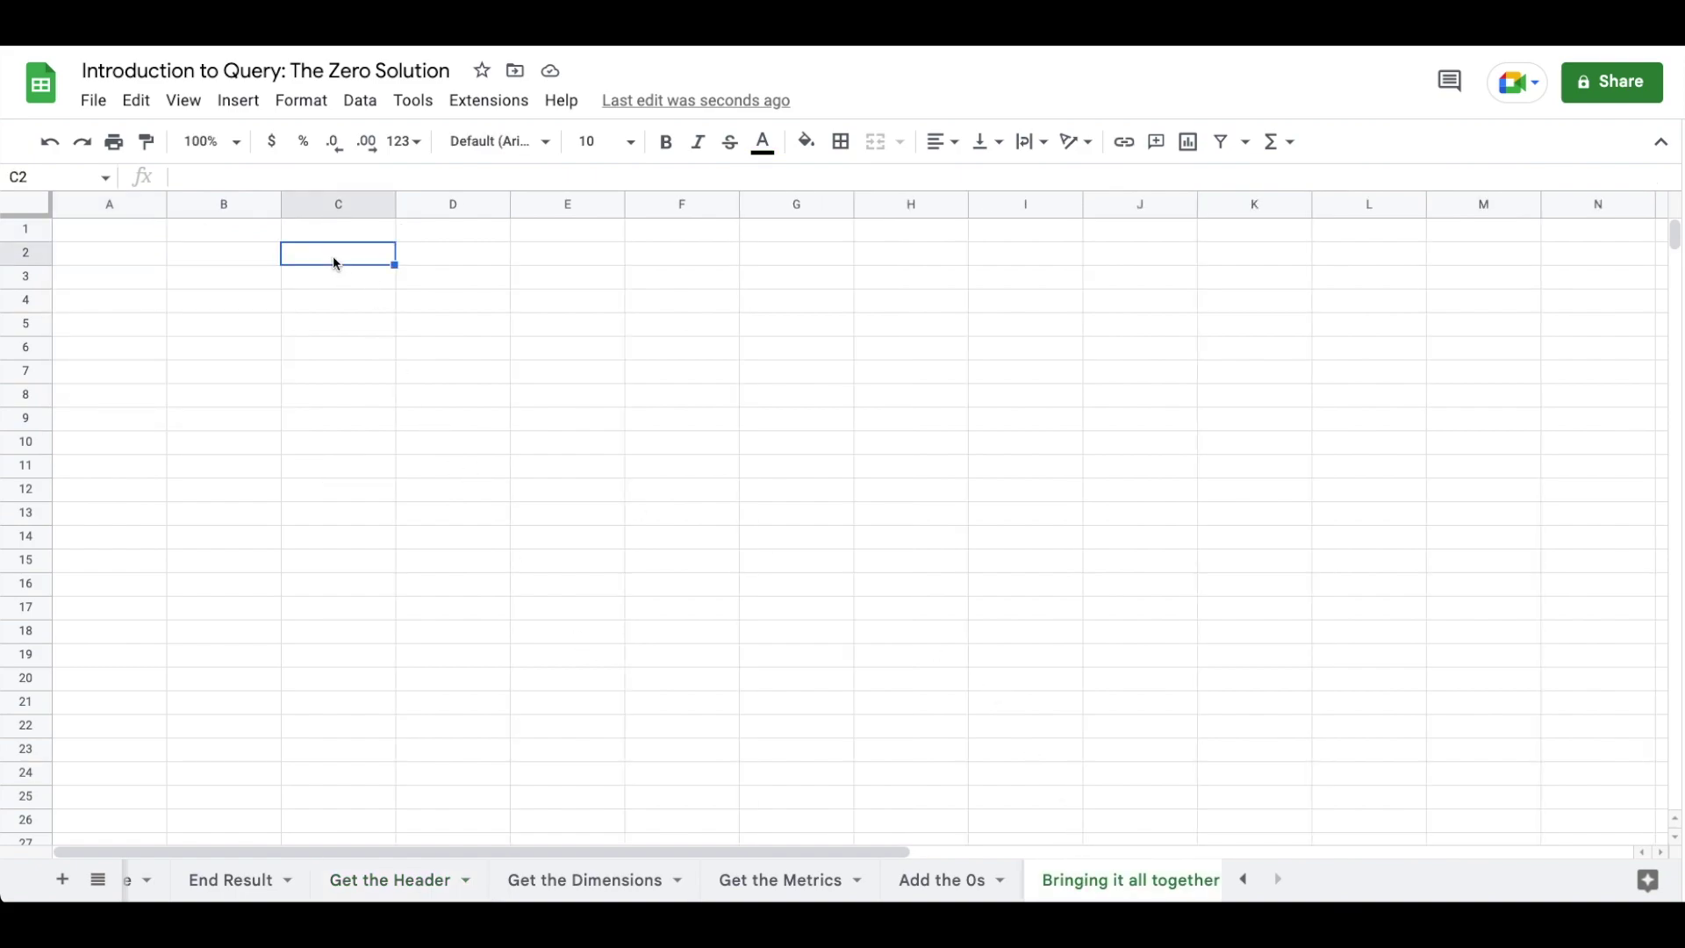
{"action": "key", "text": "Return"}
{"action": "key", "text": "ctrl+v"}
{"action": "key", "text": "Return"}
- Fit the width of column E to its Loyalty Program header
{"action": "key", "text": "Up"}
{"action": "key", "text": "Right"}
{"action": "key", "text": "Right"}
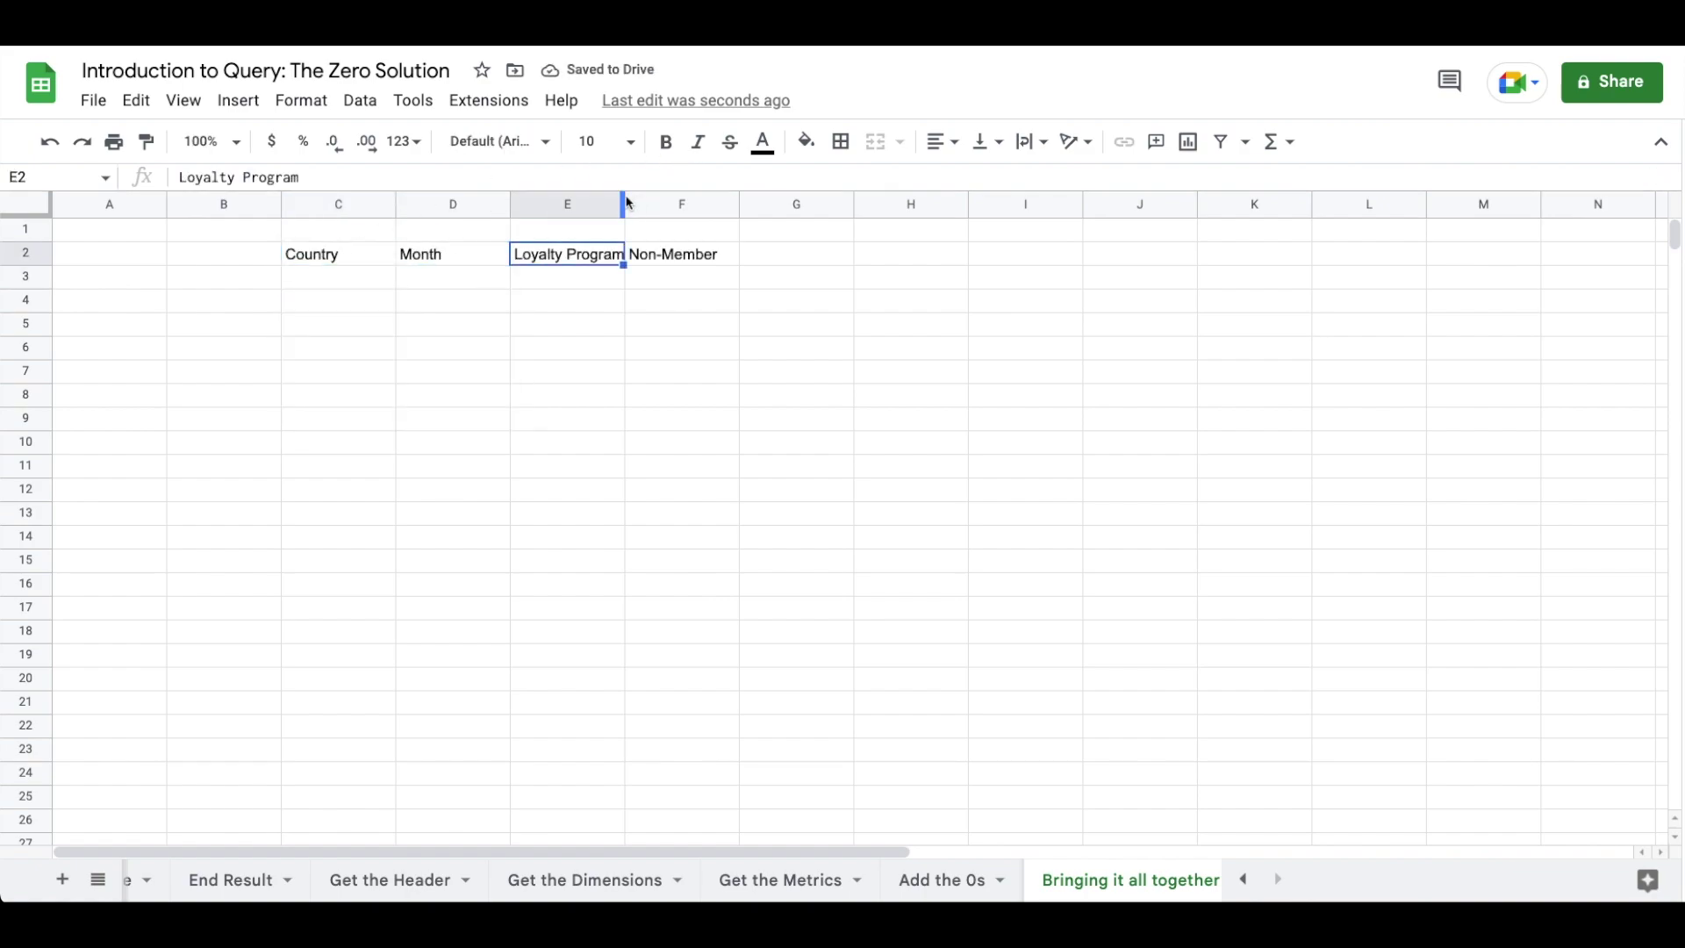
{"action": "double_click", "coordinate": [625, 204]}
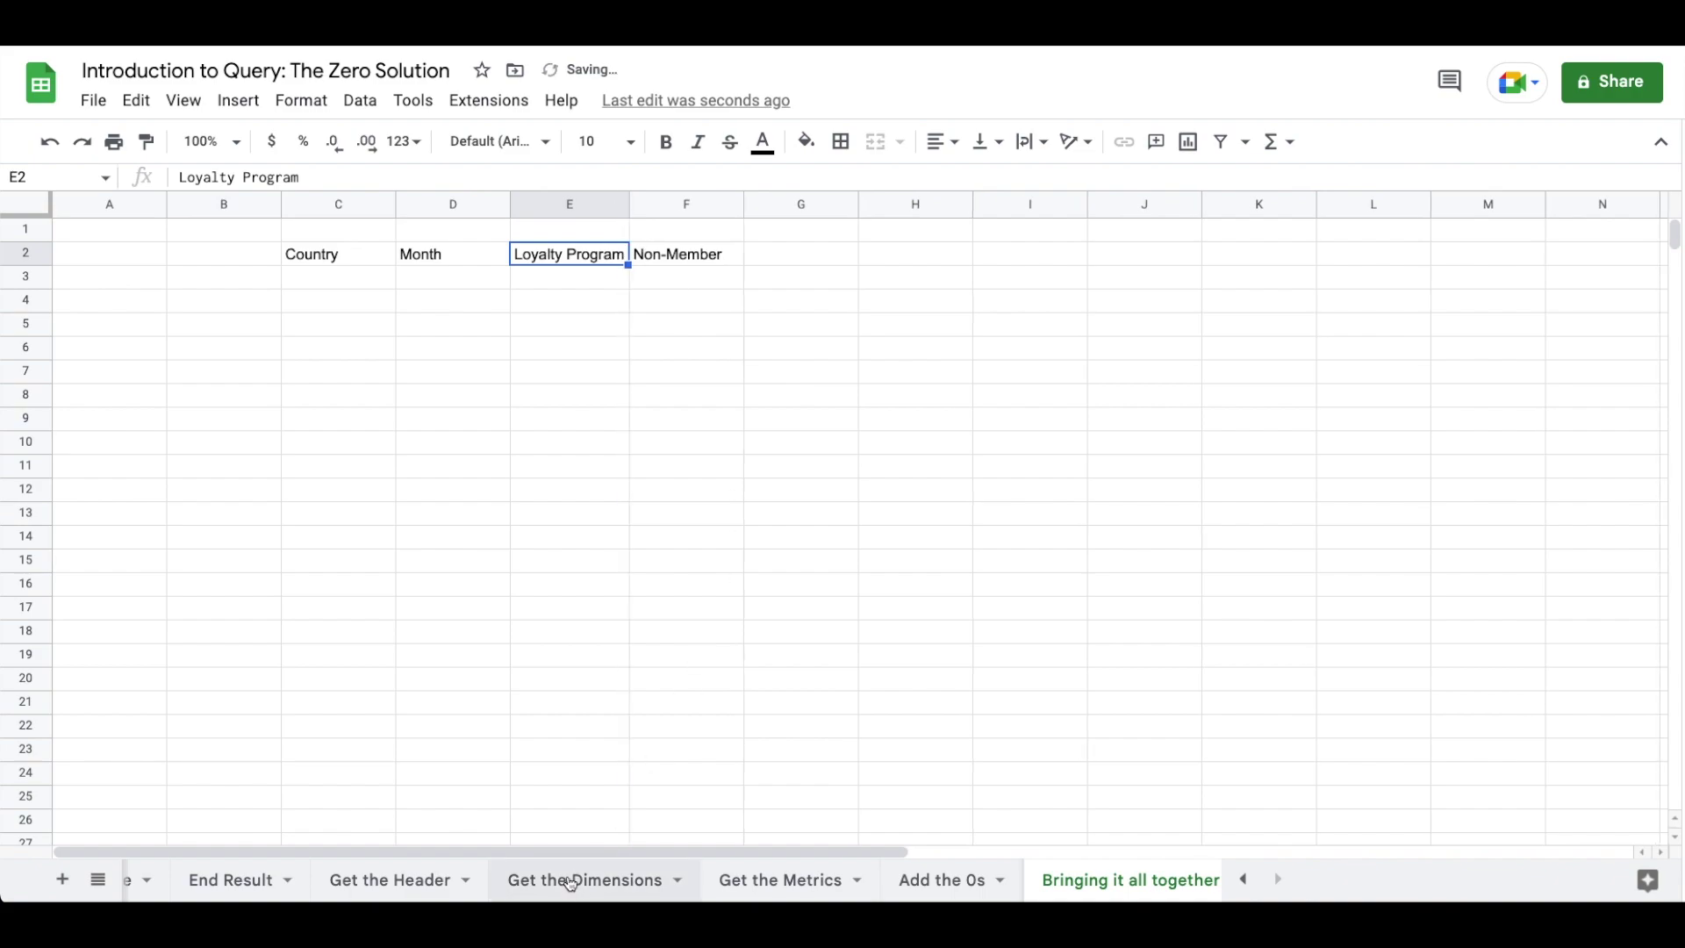
- Copy the full dimensions query formula from cell A1 of the Get the Dimensions sheet
{"action": "left_click", "coordinate": [570, 881]}
{"action": "key", "text": "Return"}
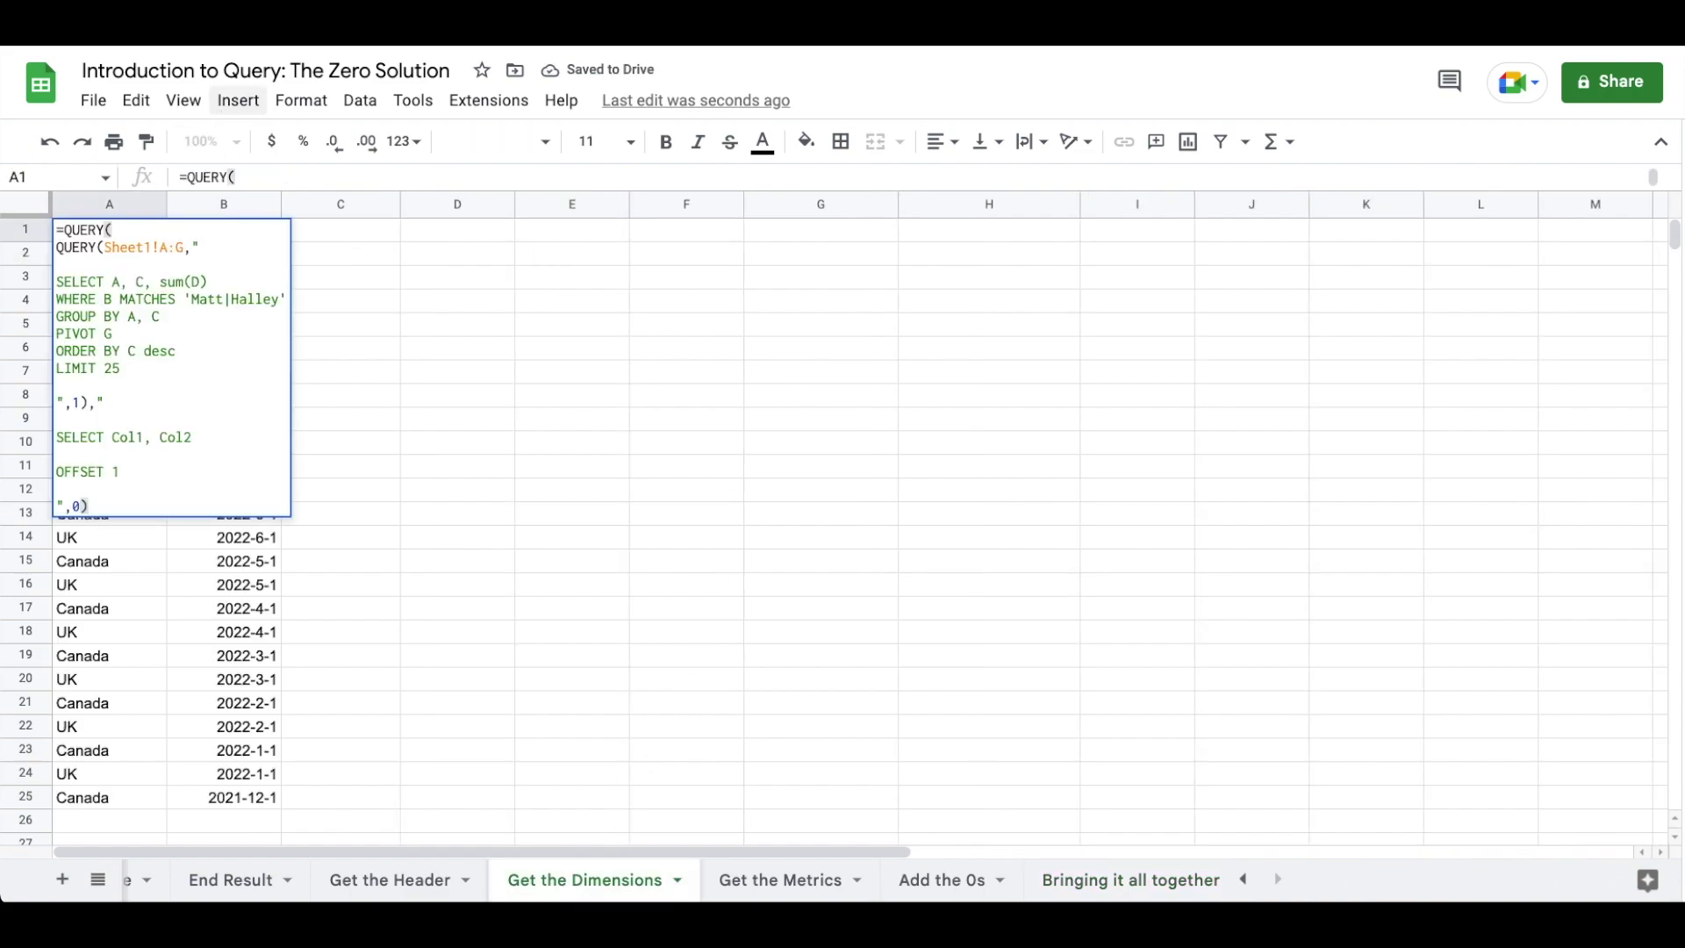
{"action": "key", "text": "ctrl+a"}
{"action": "key", "text": "ctrl+c"}
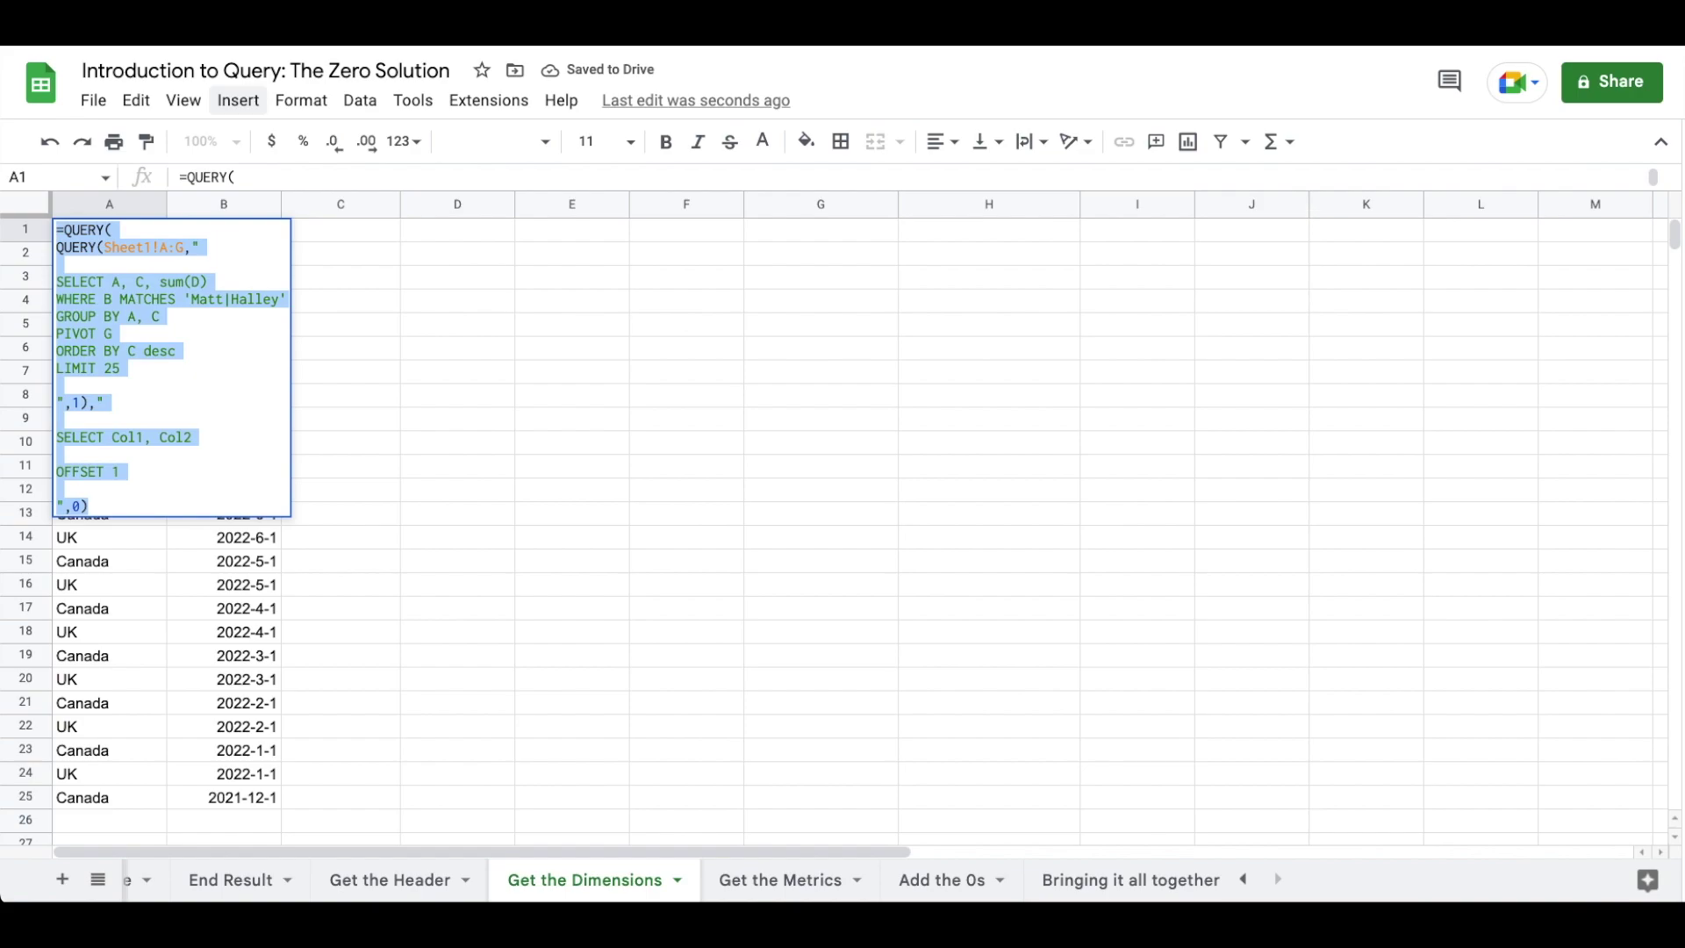
{"action": "key", "text": "Return"}
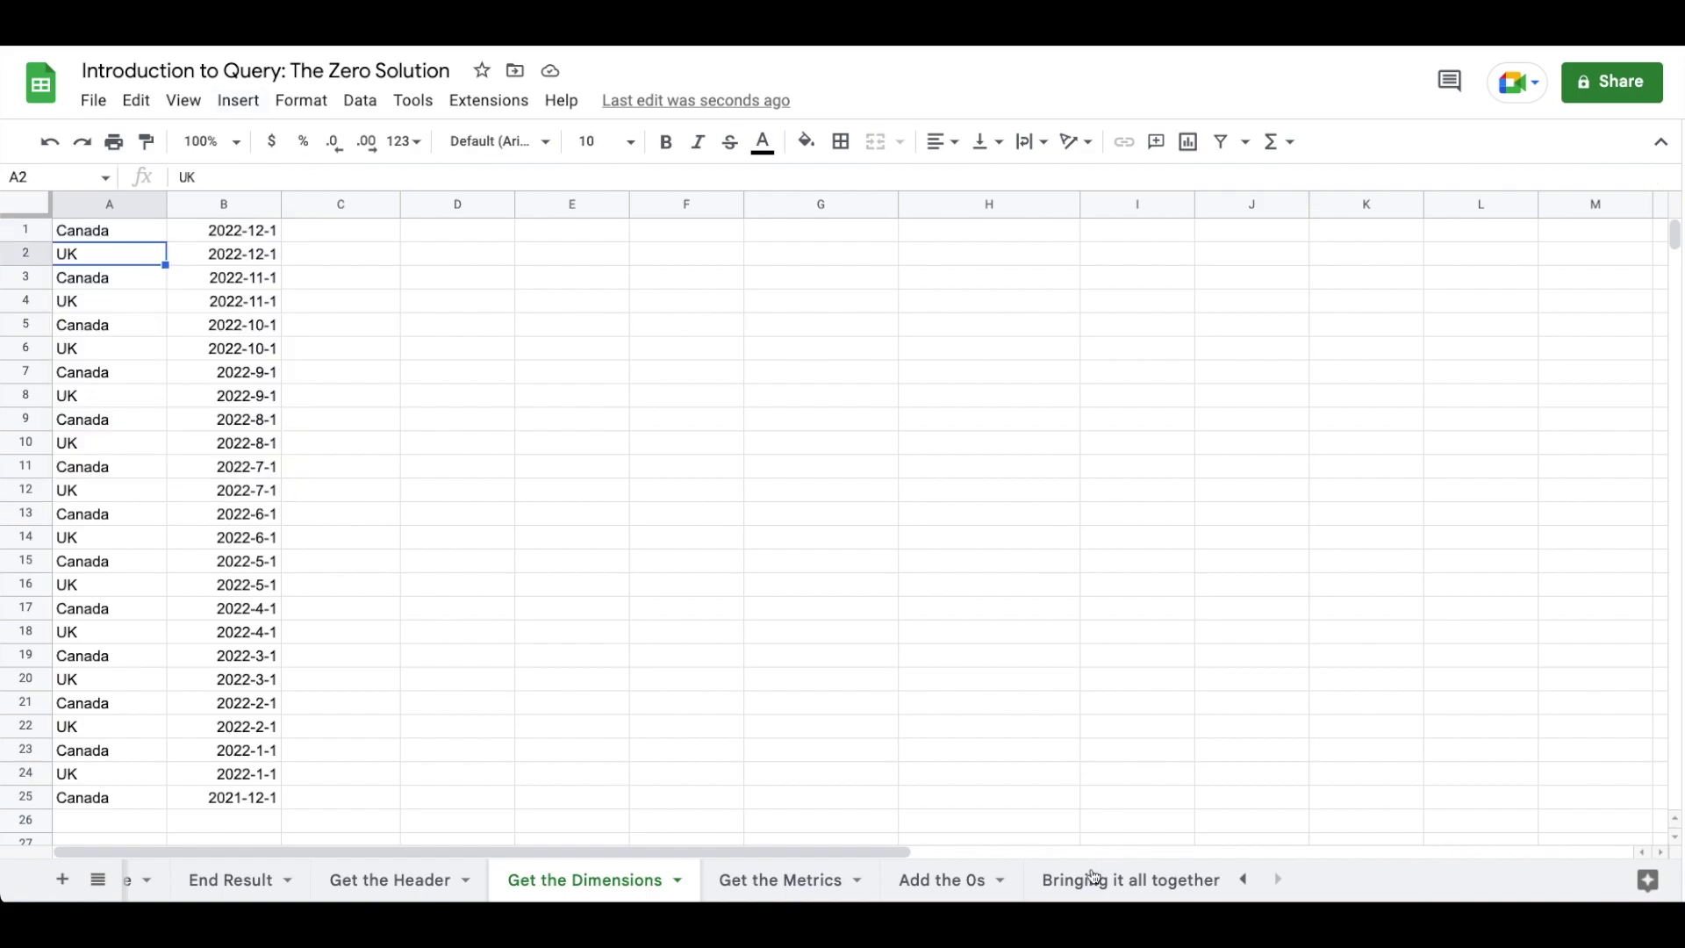
- Paste the dimensions query formula into cell C4 of the Bringing it all together sheet and commit it
{"action": "left_click", "coordinate": [1085, 881]}
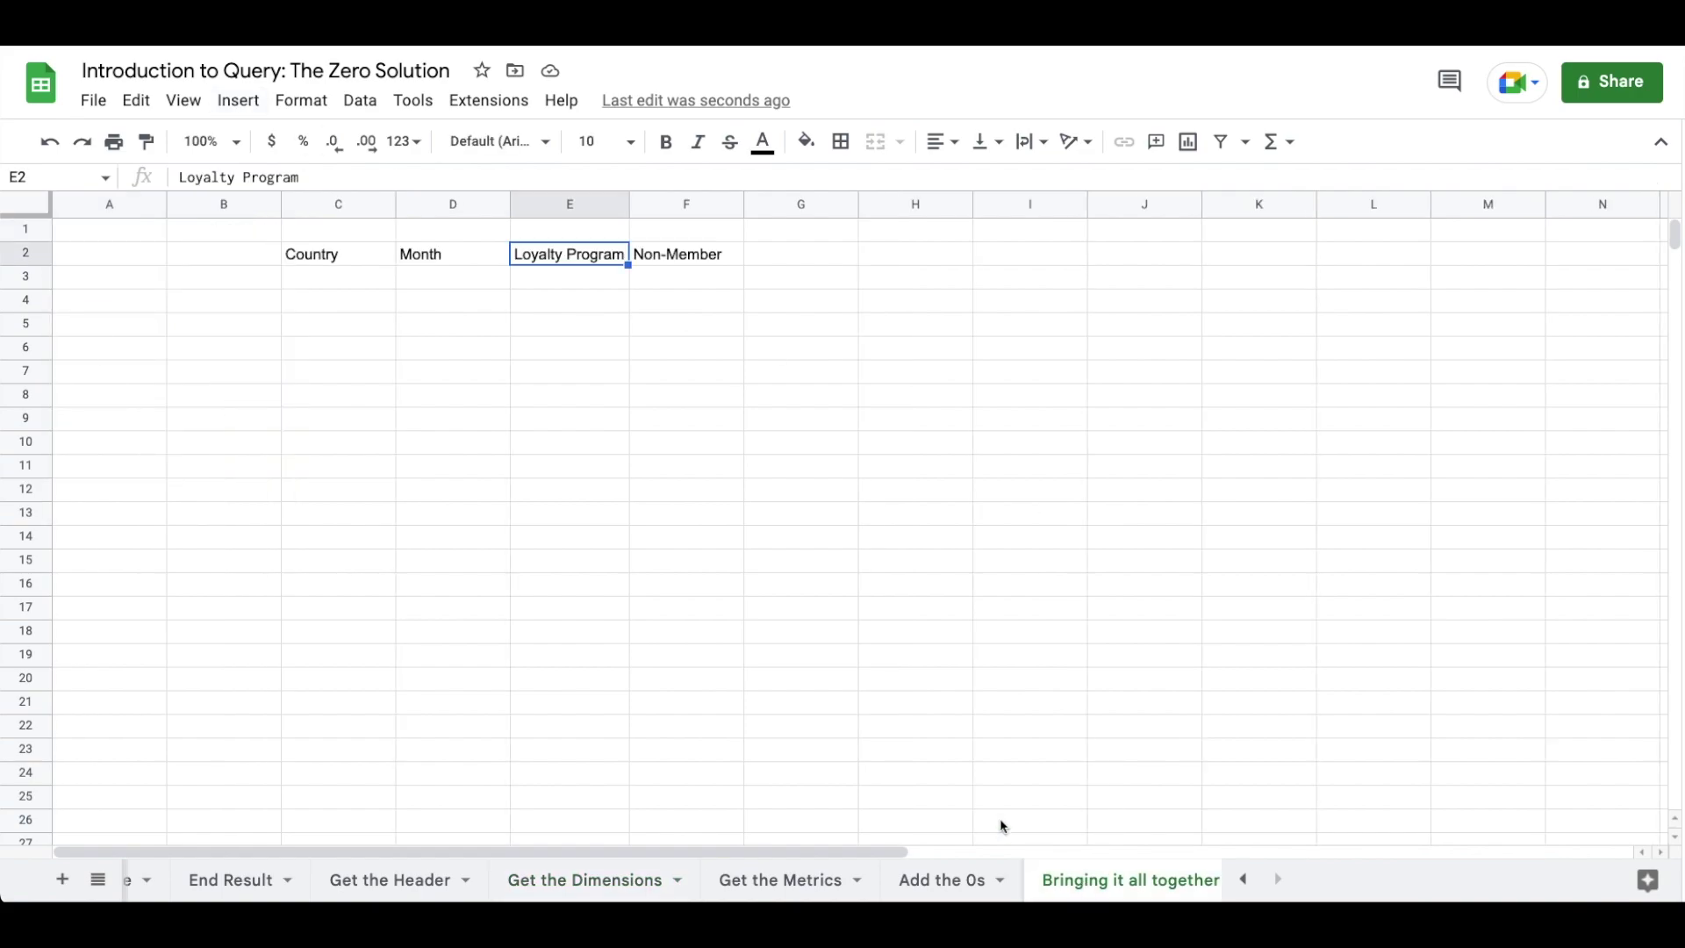
{"action": "left_click", "coordinate": [363, 300]}
{"action": "key", "text": "Return"}
{"action": "key", "text": "ctrl+v"}
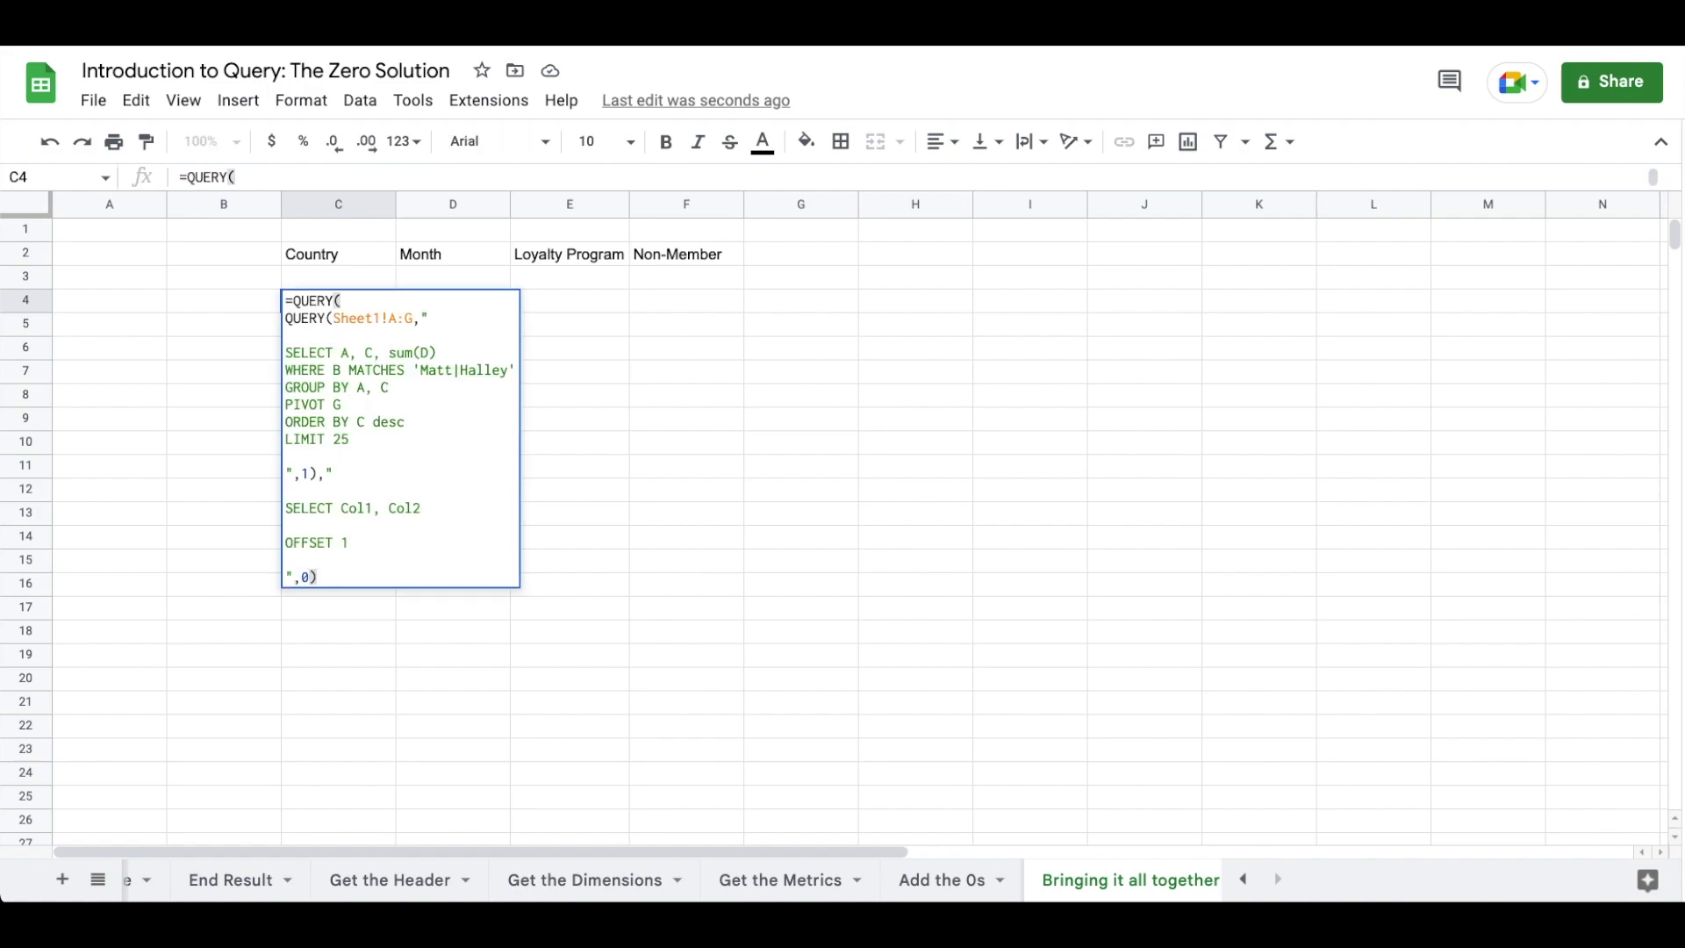
{"action": "key", "text": "Return"}
{"action": "key", "text": "Up"}
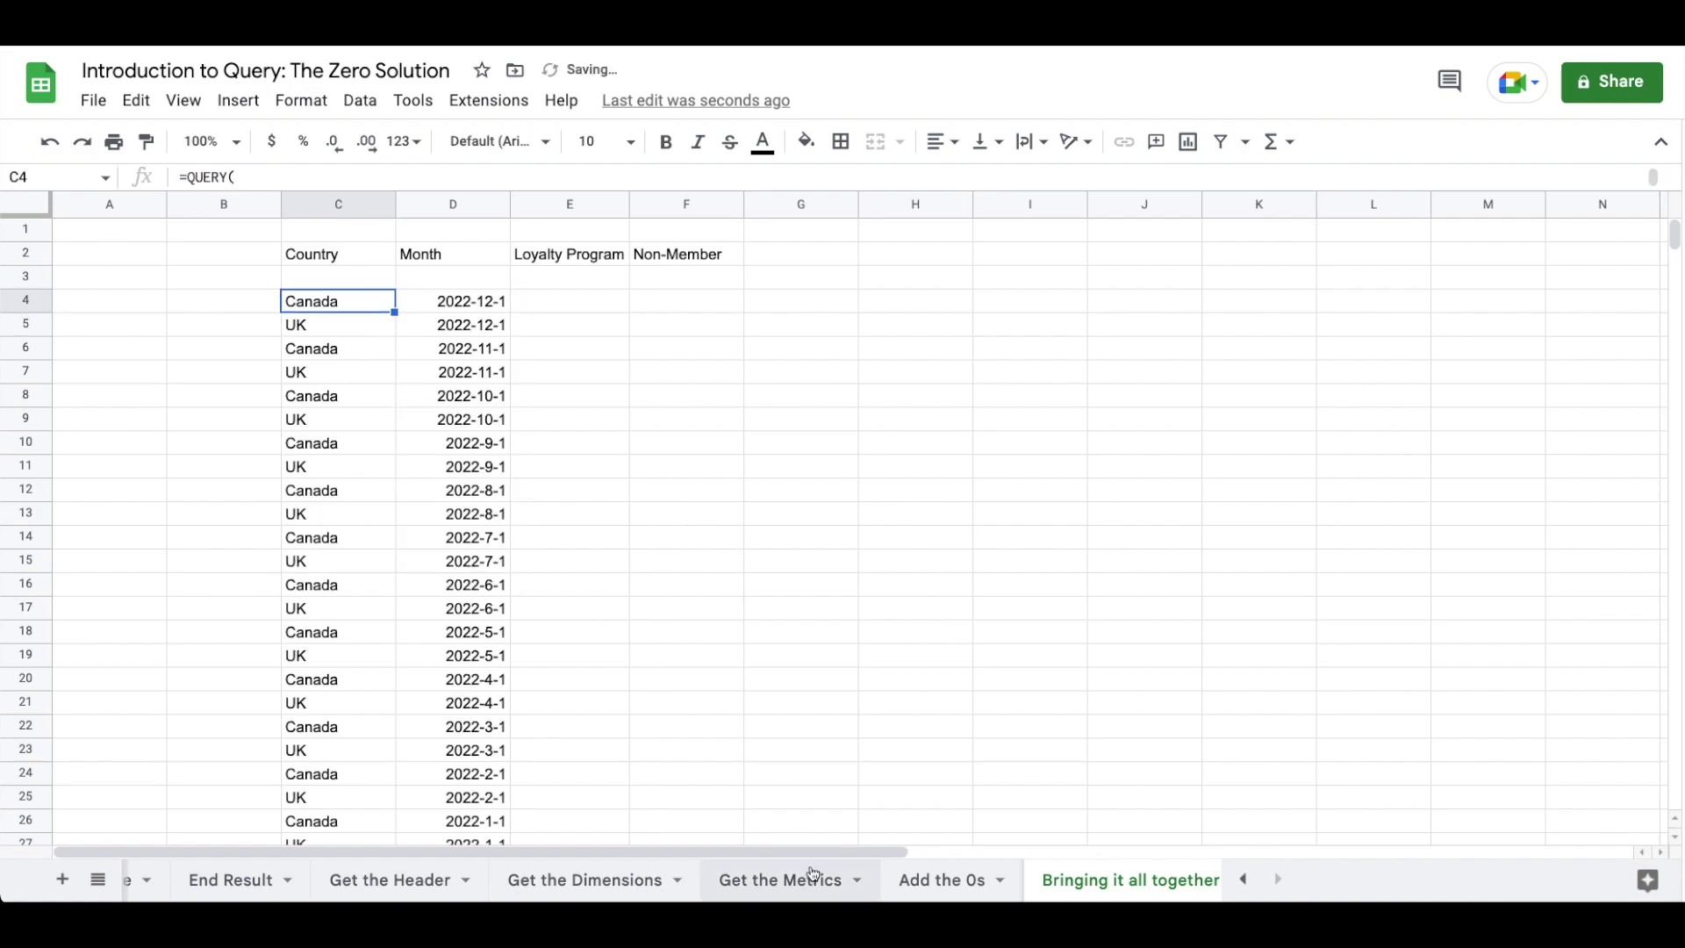
- Copy the full ARRAYFORMULA metrics formula from cell A1 of the Add the 0s sheet
{"action": "left_click", "coordinate": [944, 883]}
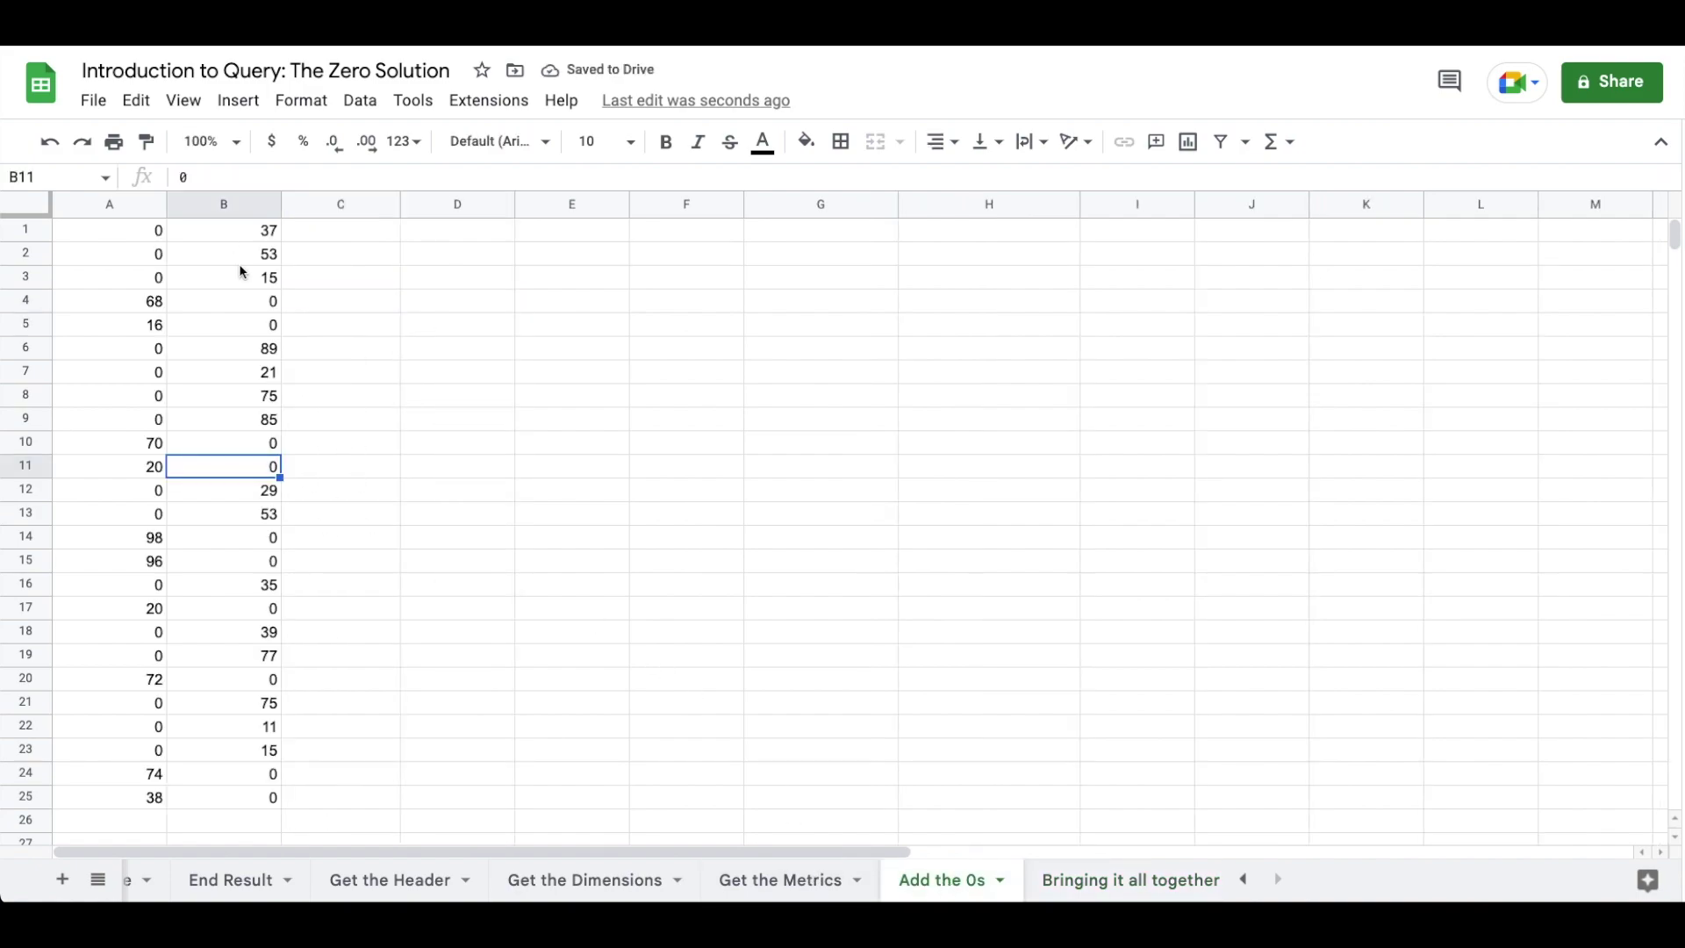
{"action": "left_click", "coordinate": [140, 230]}
{"action": "key", "text": "Return"}
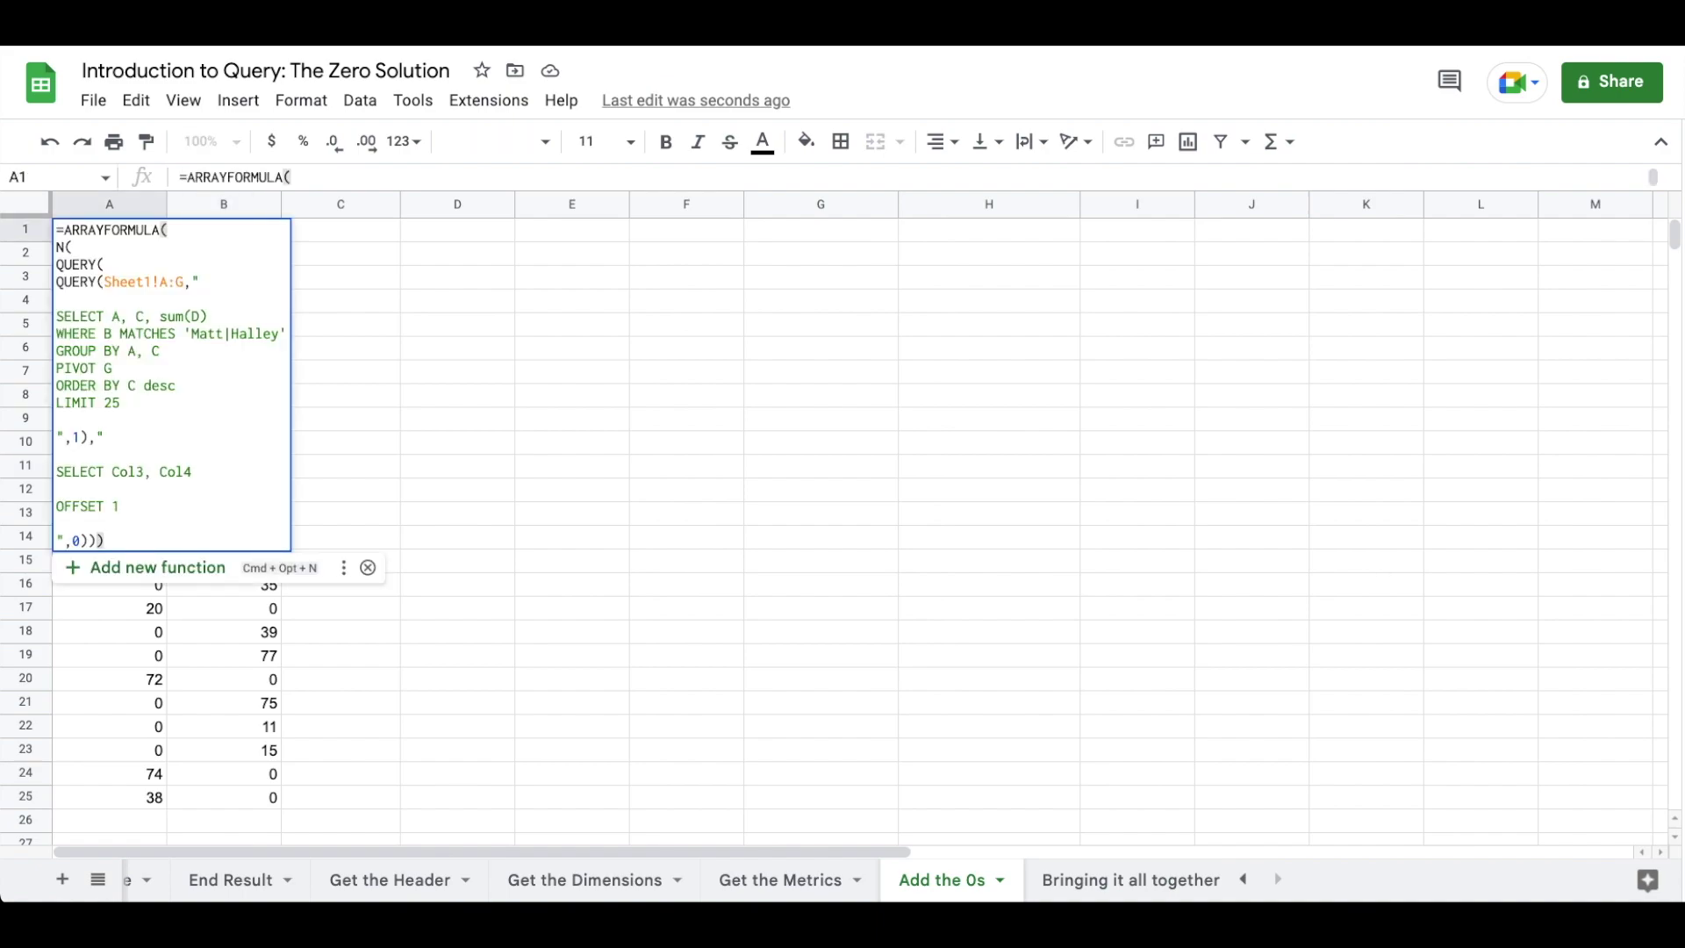
{"action": "key", "text": "super+a"}
{"action": "key", "text": "super+c"}
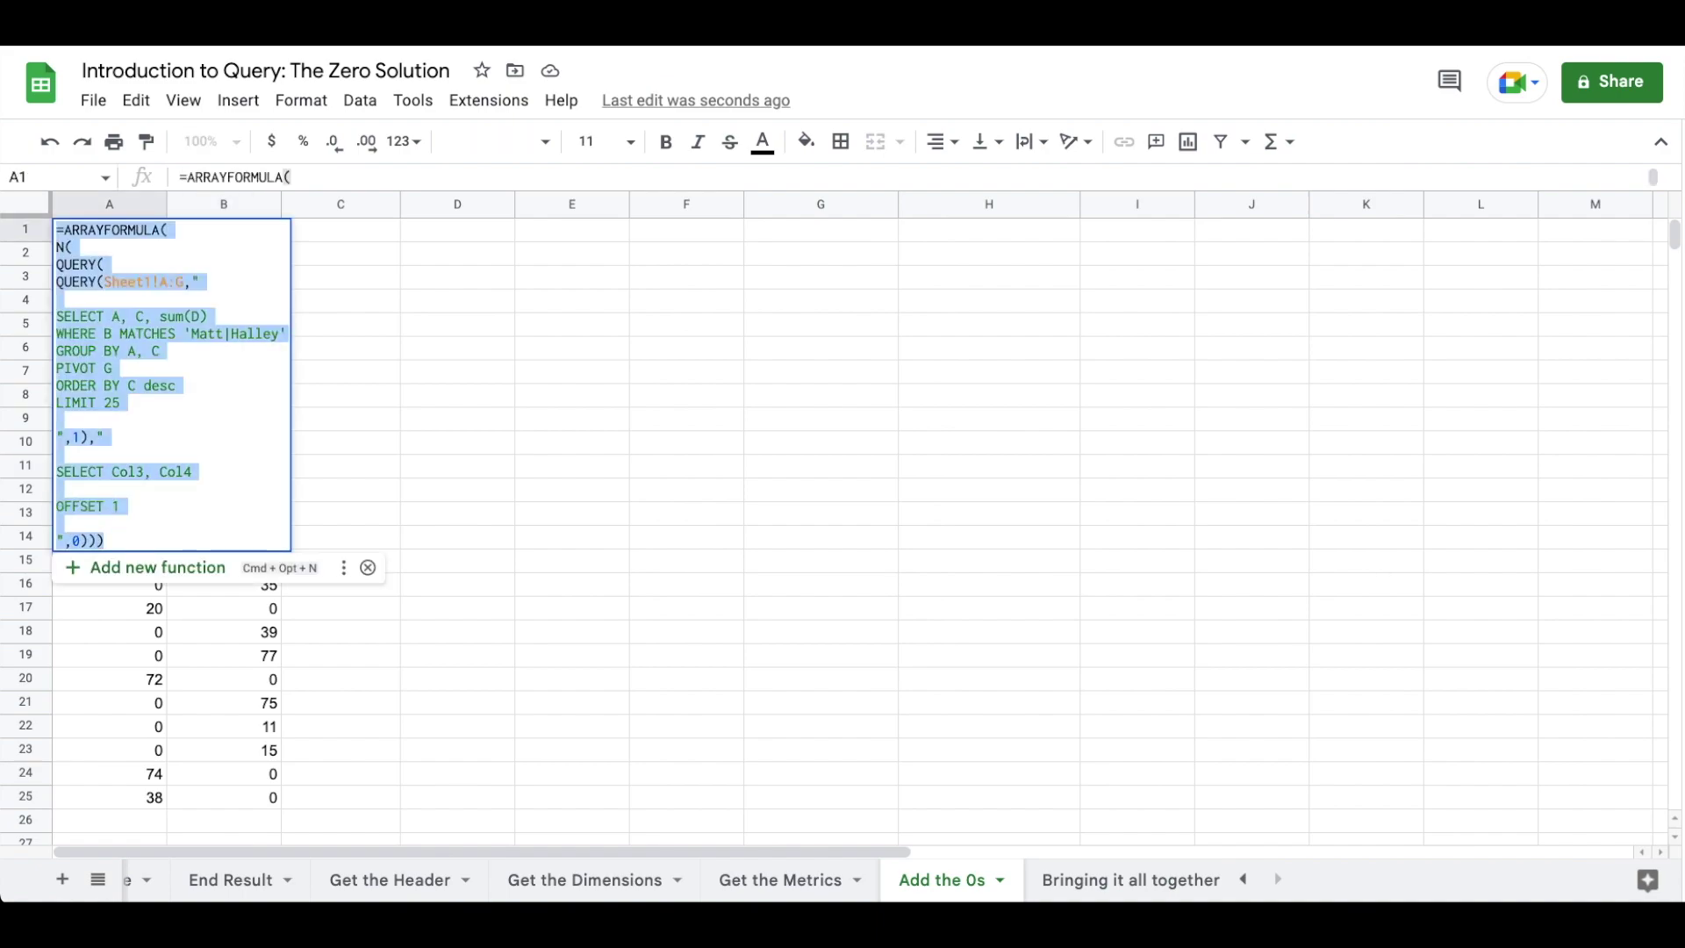
{"action": "key", "text": "Return"}
- Paste the ARRAYFORMULA metrics formula into cell E4 of the Bringing it all together sheet and commit it
{"action": "left_click", "coordinate": [1098, 896]}
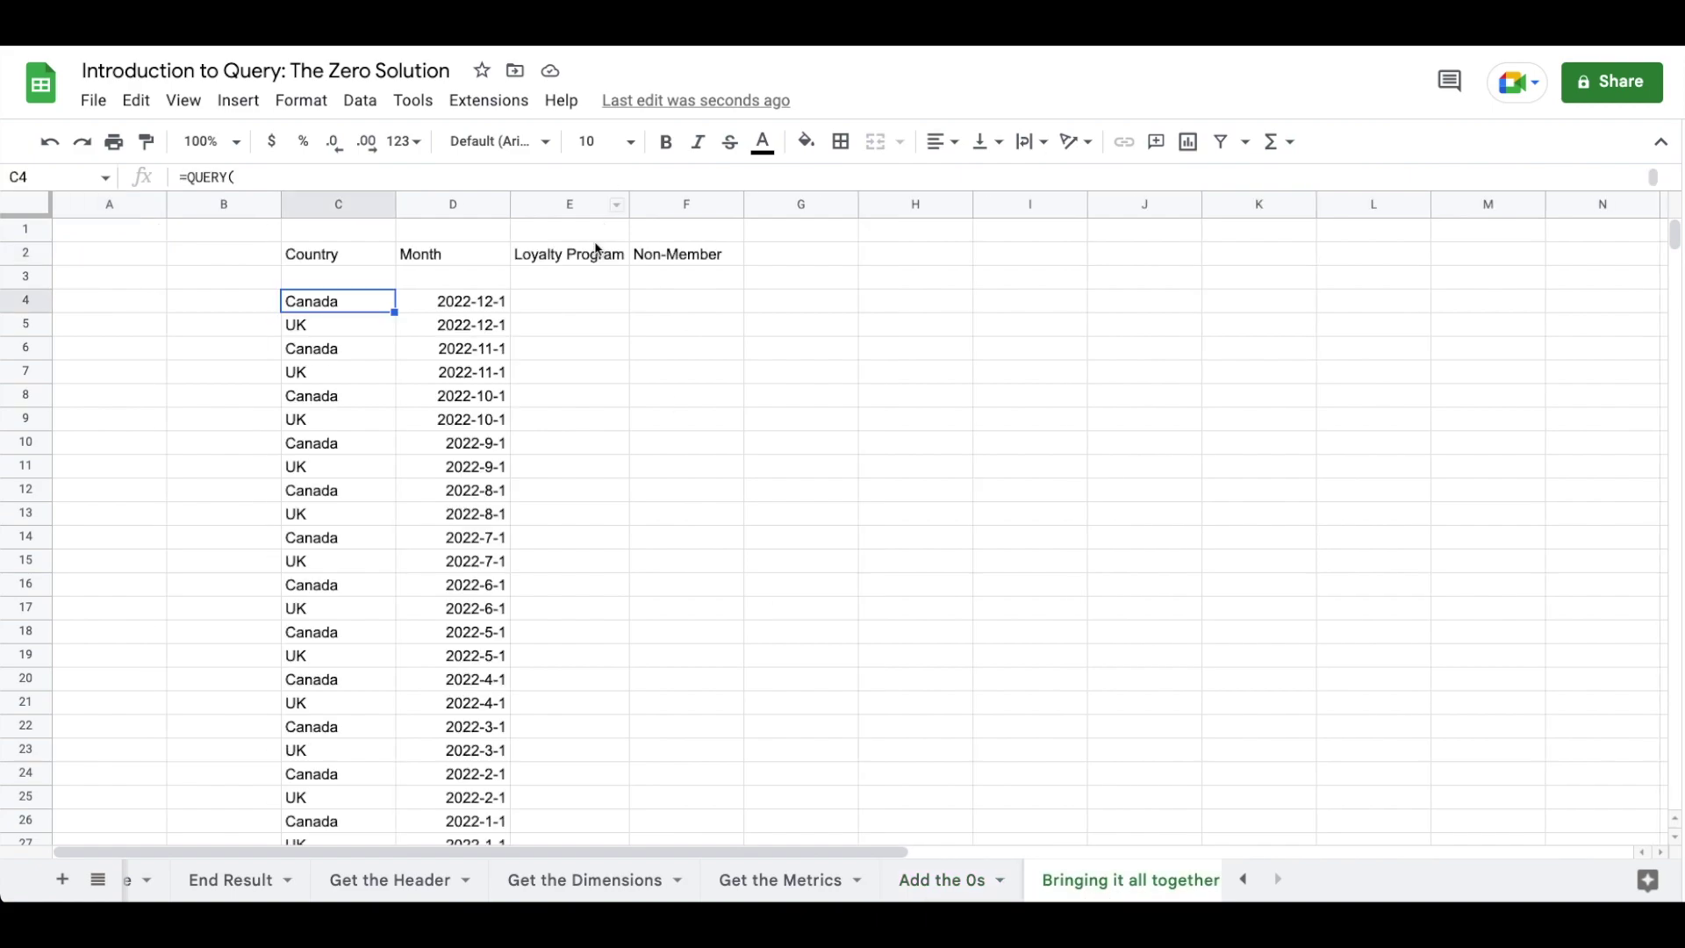
{"action": "left_click", "coordinate": [561, 298]}
{"action": "key", "text": "Return"}
{"action": "key", "text": "super+v"}
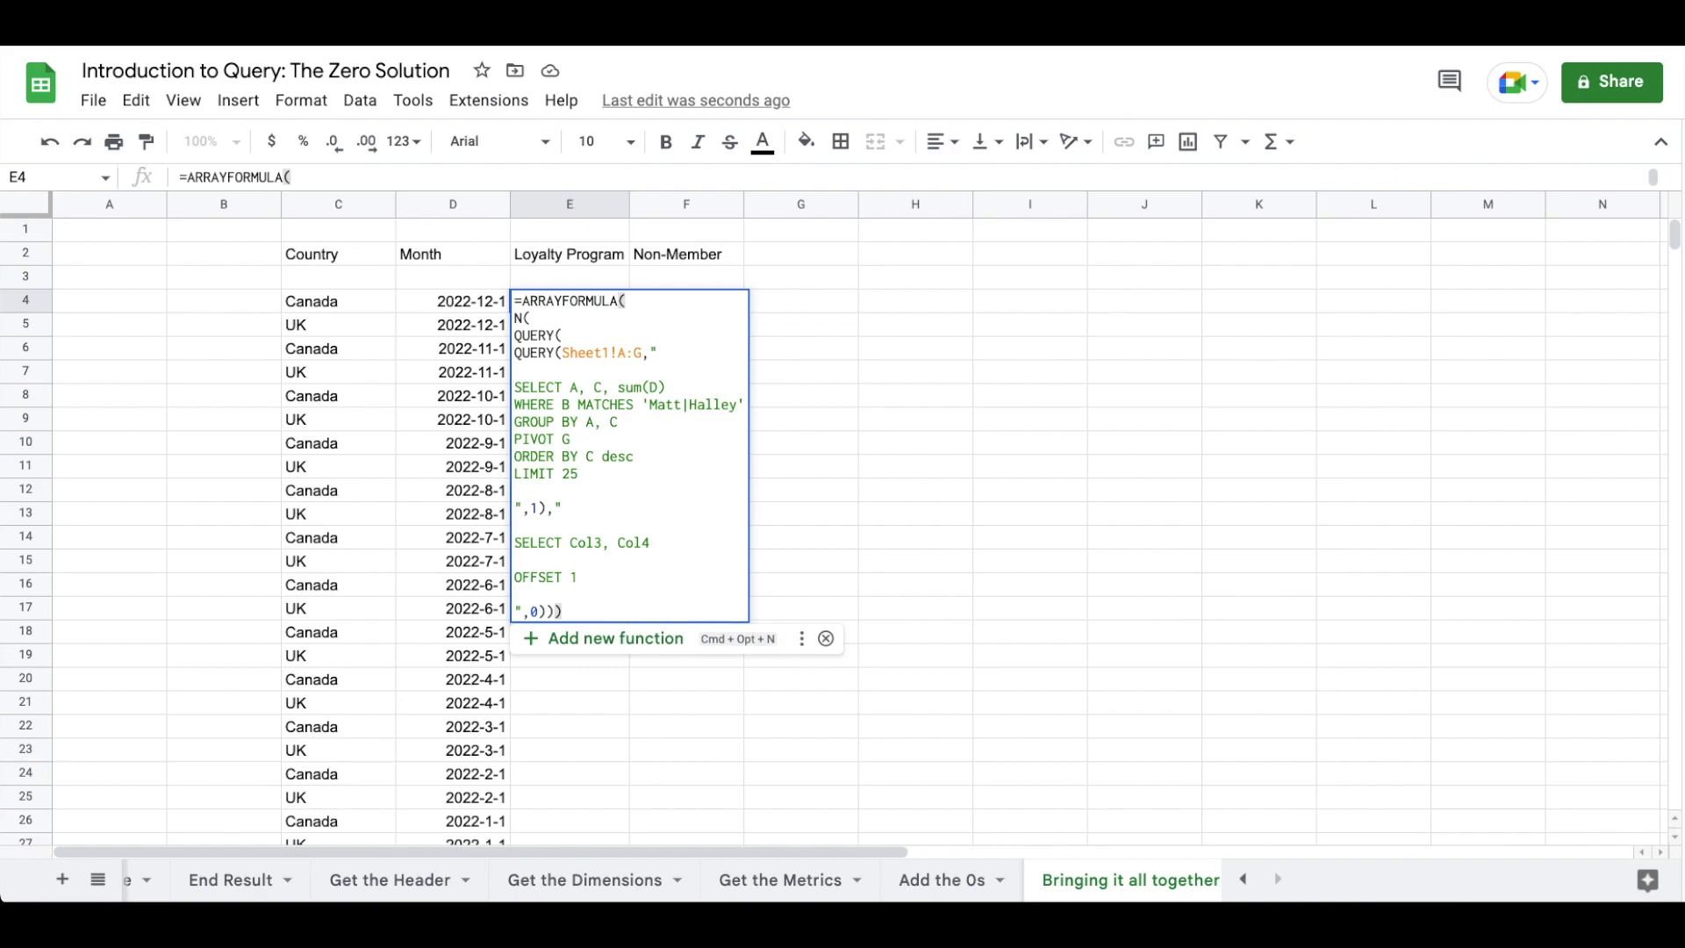
{"action": "key", "text": "Return"}
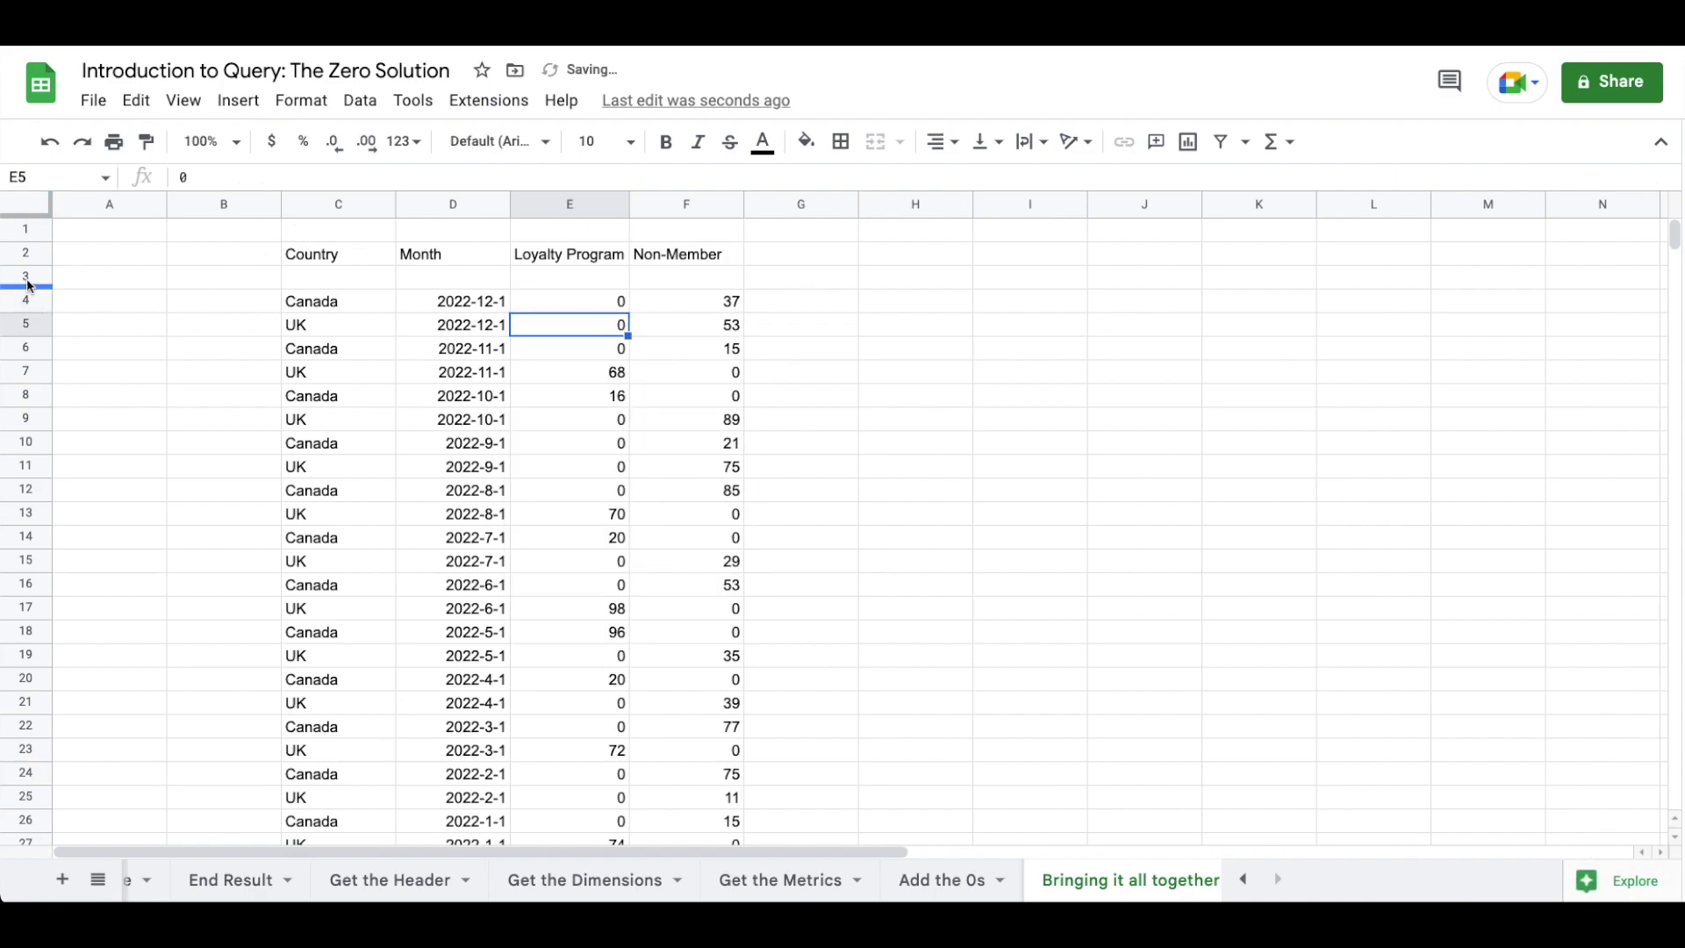
- Set the height of the blank row 3 to 6 pixels and deselect the row
{"action": "left_click", "coordinate": [27, 278]}
{"action": "right_click", "coordinate": [27, 278]}
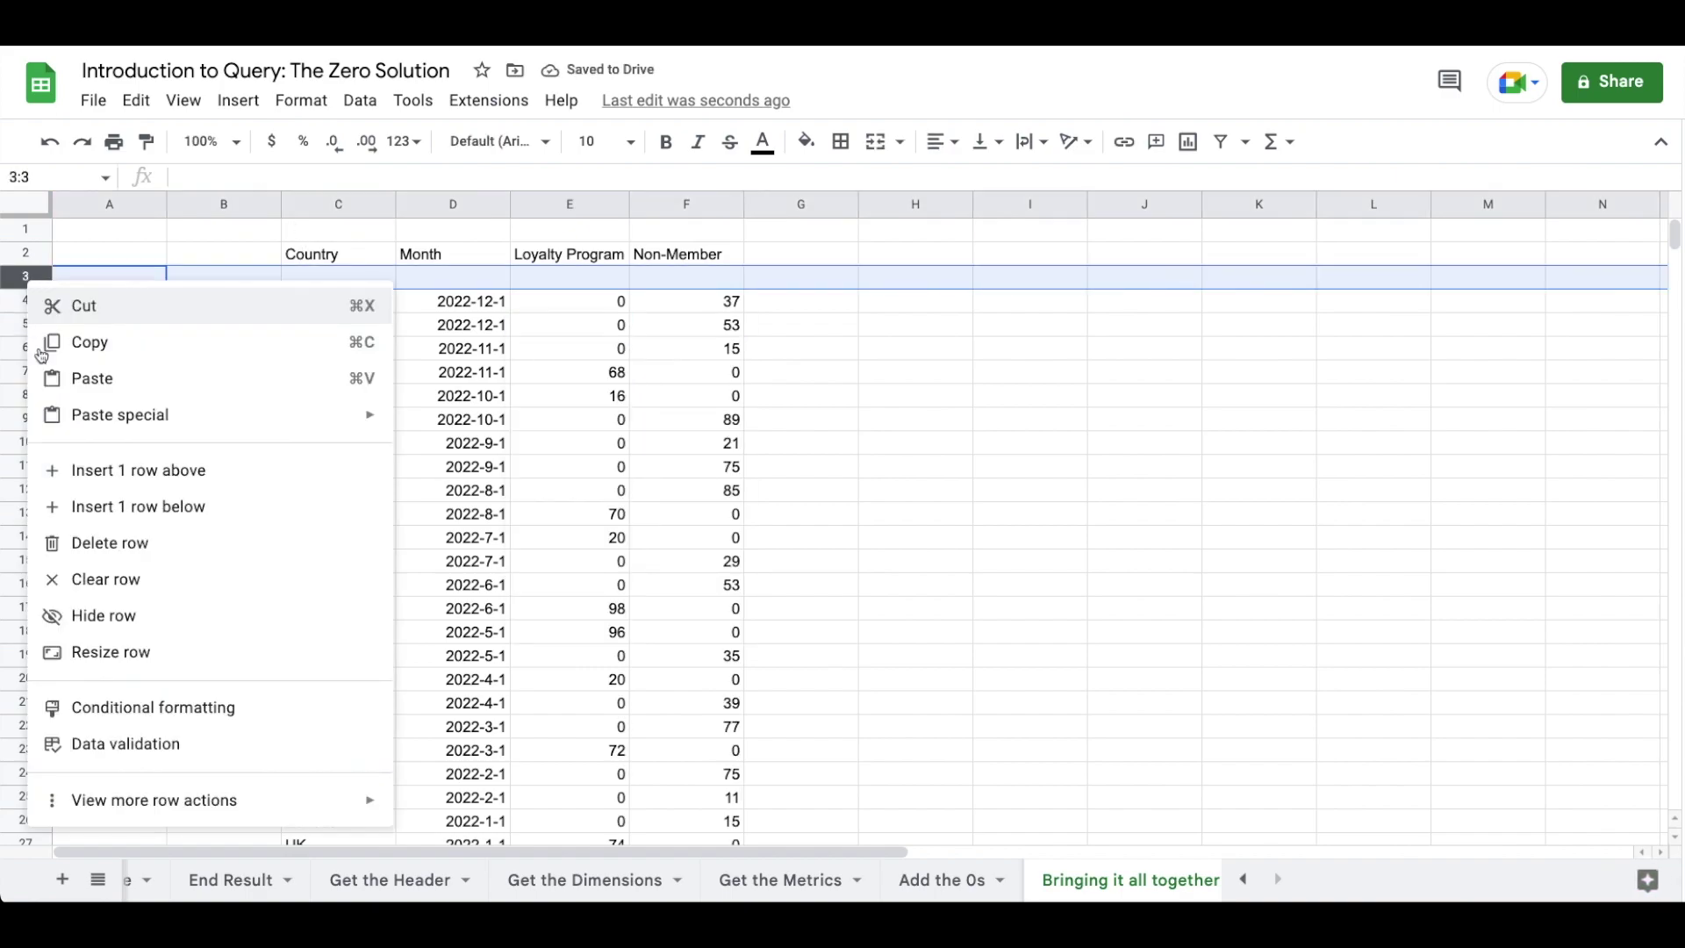
{"action": "left_click", "coordinate": [84, 650]}
{"action": "left_click", "coordinate": [813, 462]}
{"action": "type", "text": "5"}
{"action": "key", "text": "Return"}
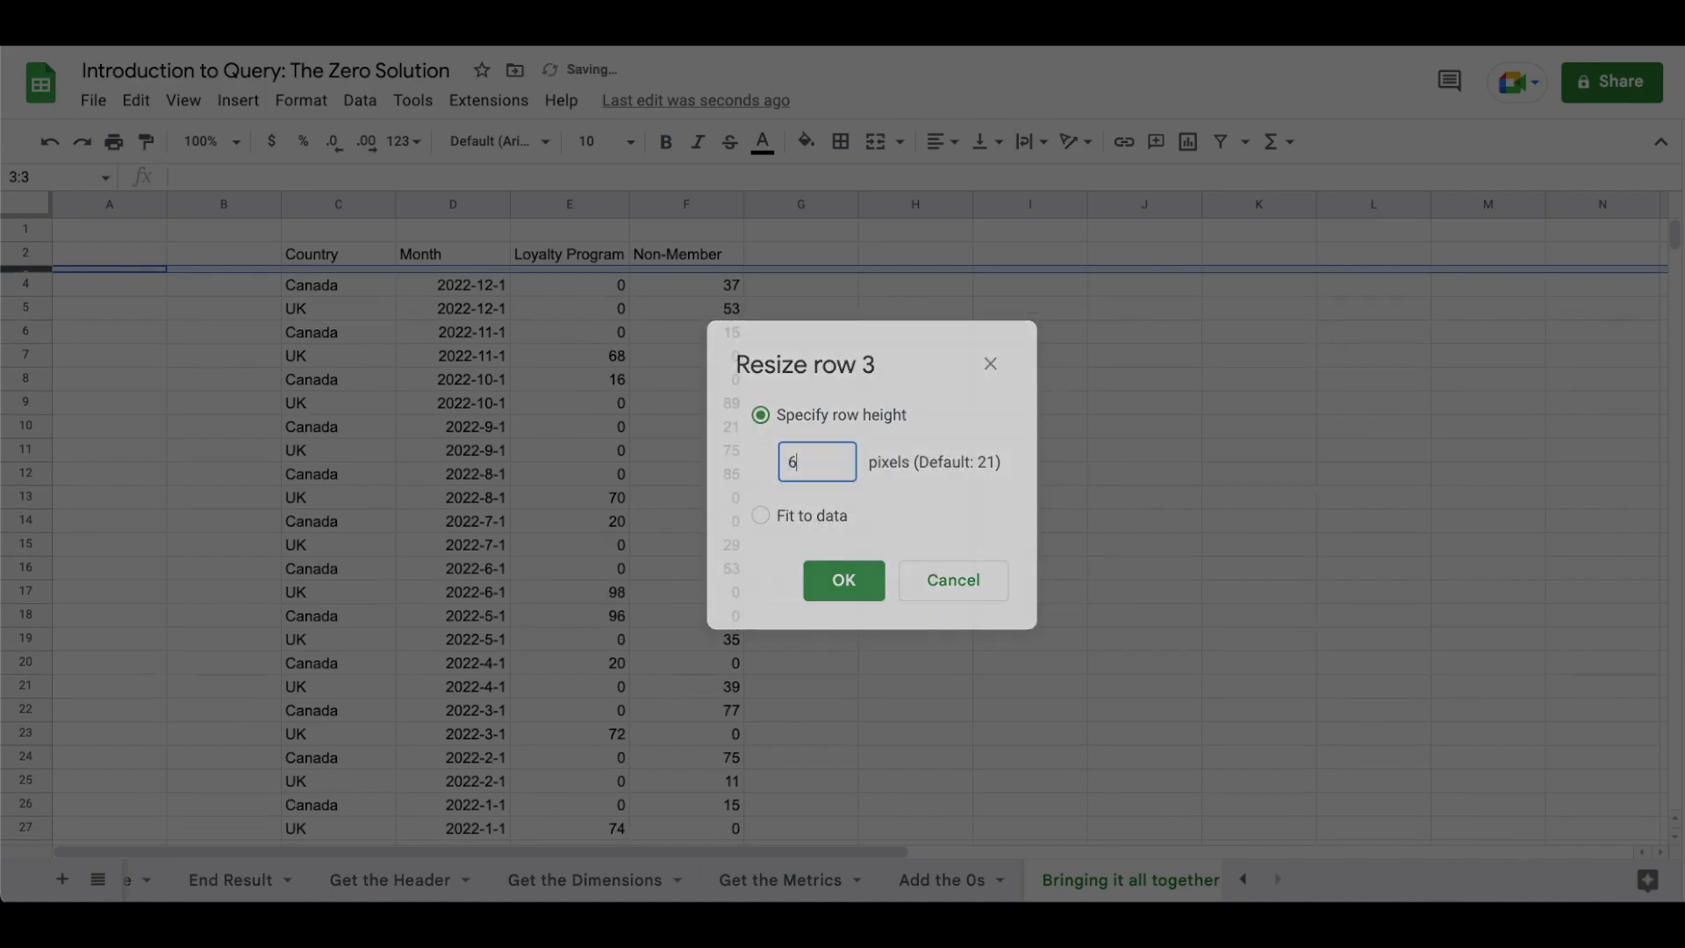
{"action": "left_click", "coordinate": [1014, 452]}
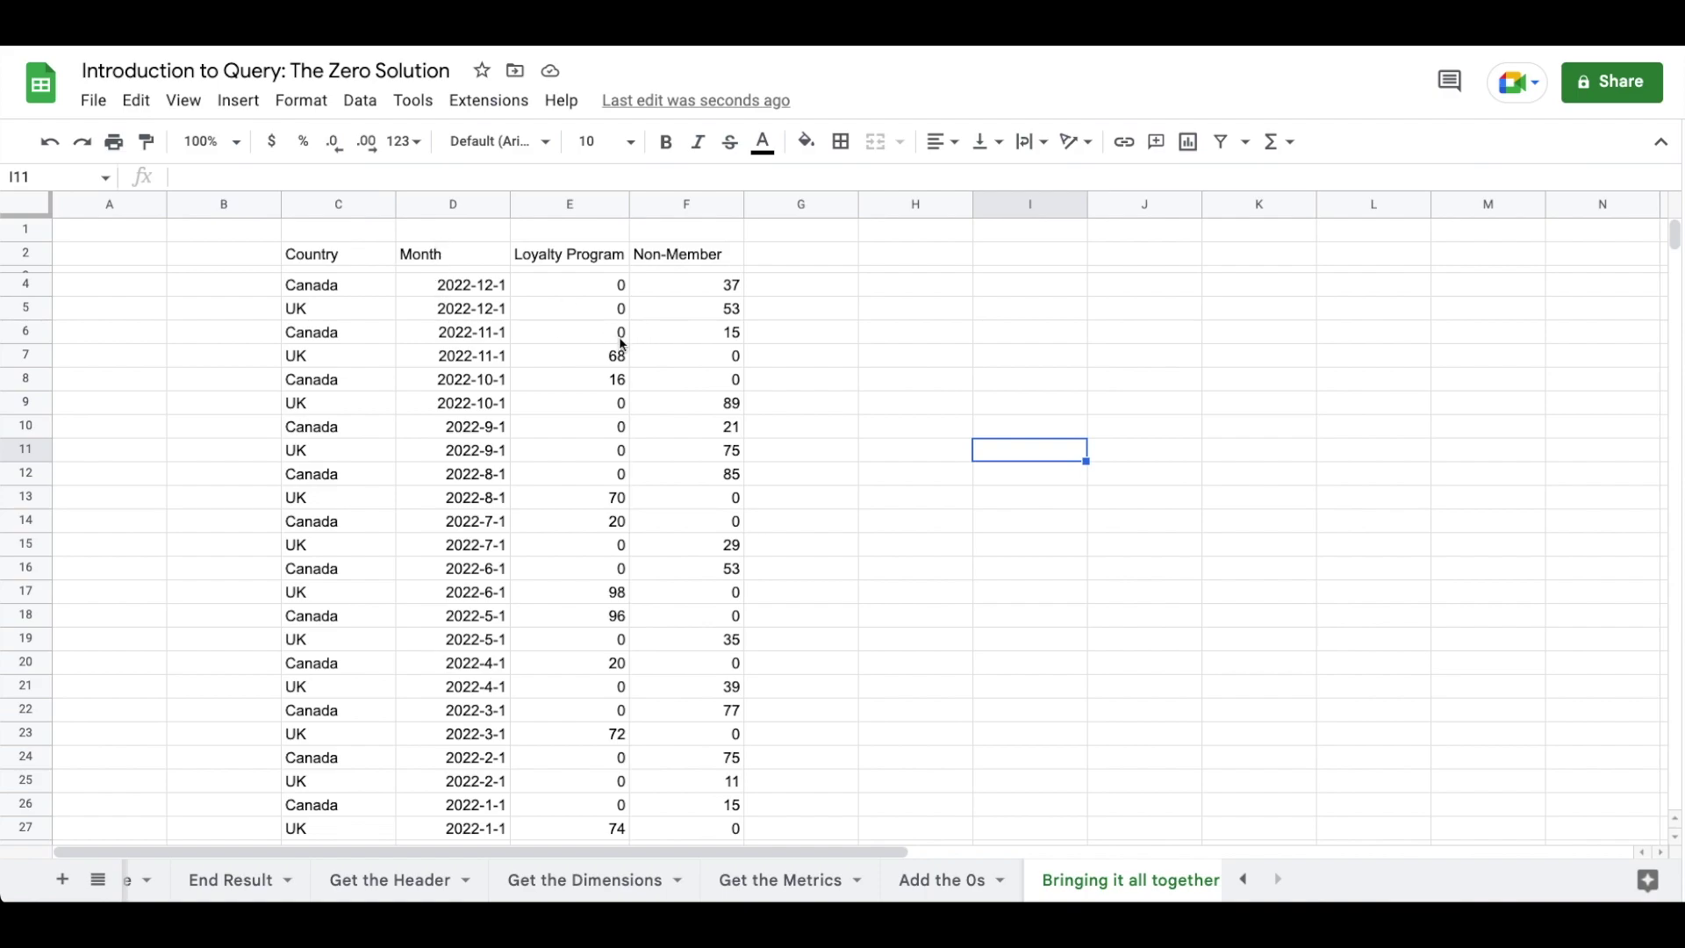
- Write the array outline in H2 with {Header; on the first line, Dimensions, Metrics on the second and } on the third
{"action": "left_click", "coordinate": [926, 257]}
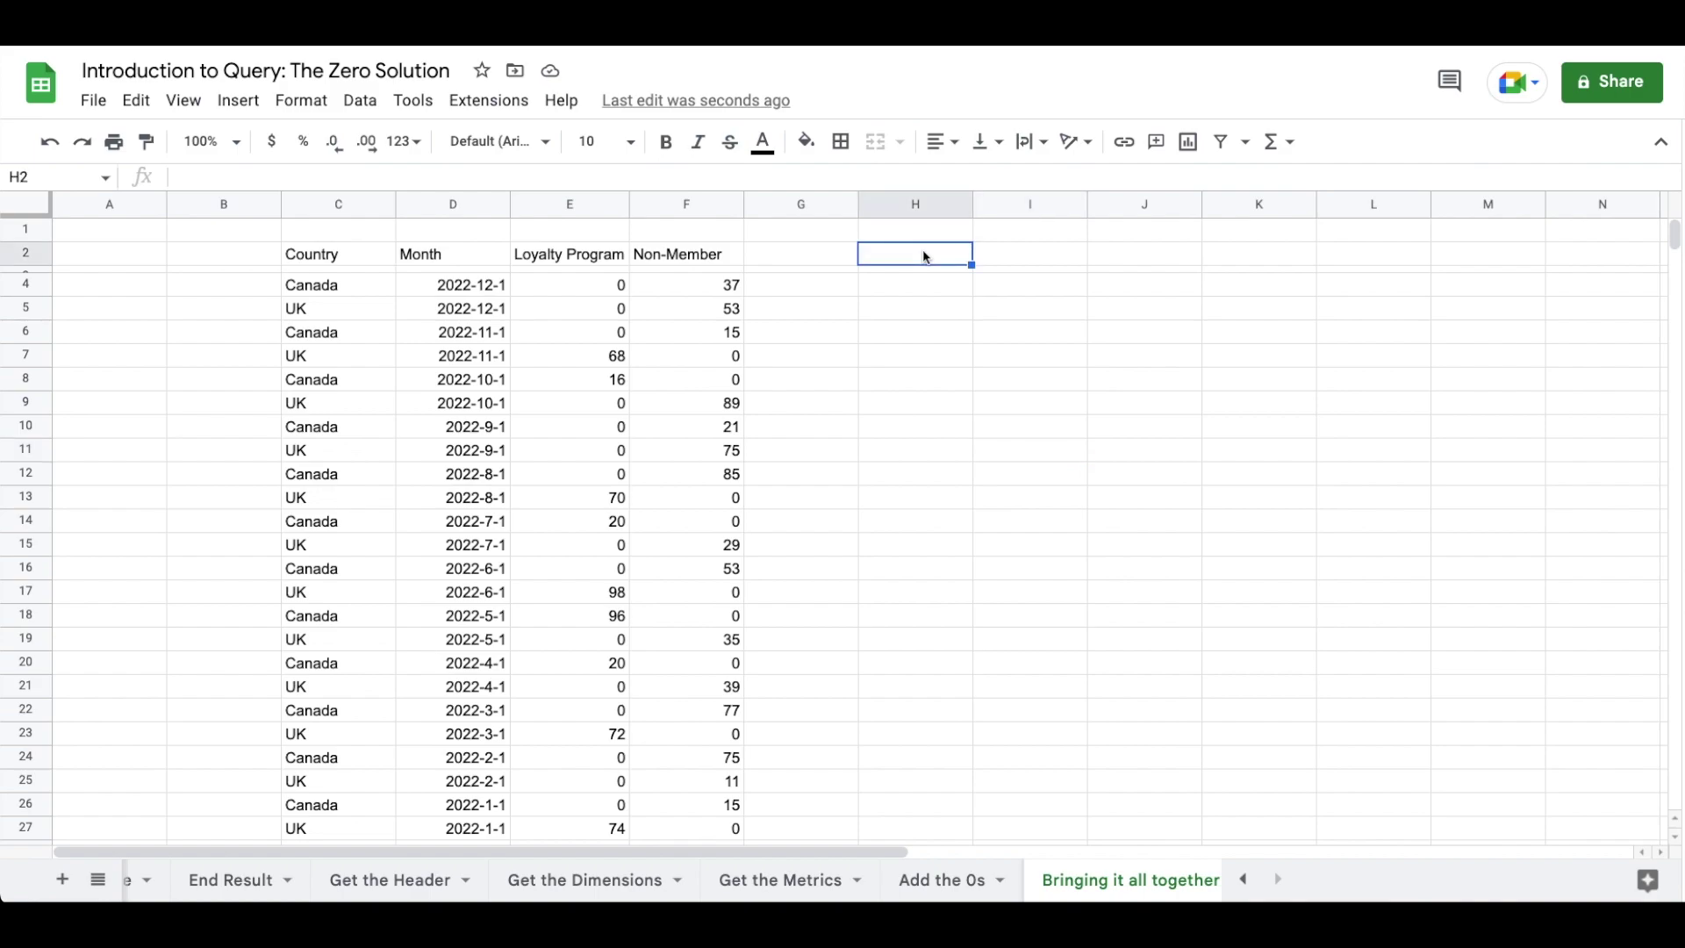
{"action": "type", "text": "{Header"}
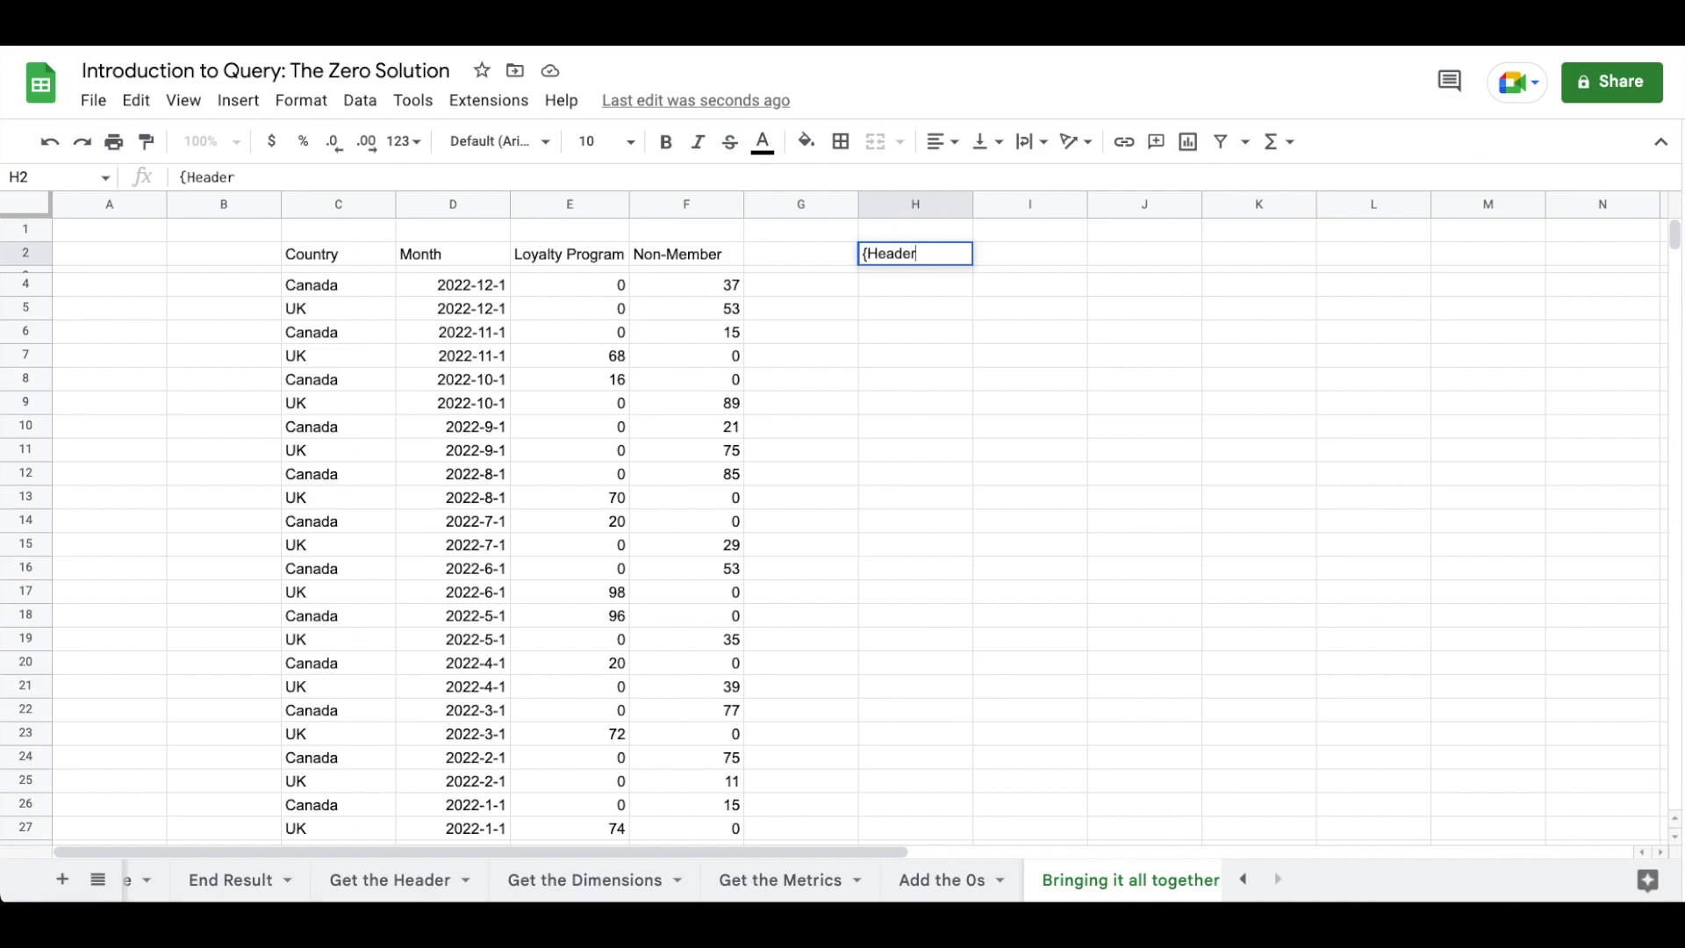
{"action": "type", "text": ";"}
{"action": "key", "text": "ctrl+Return"}
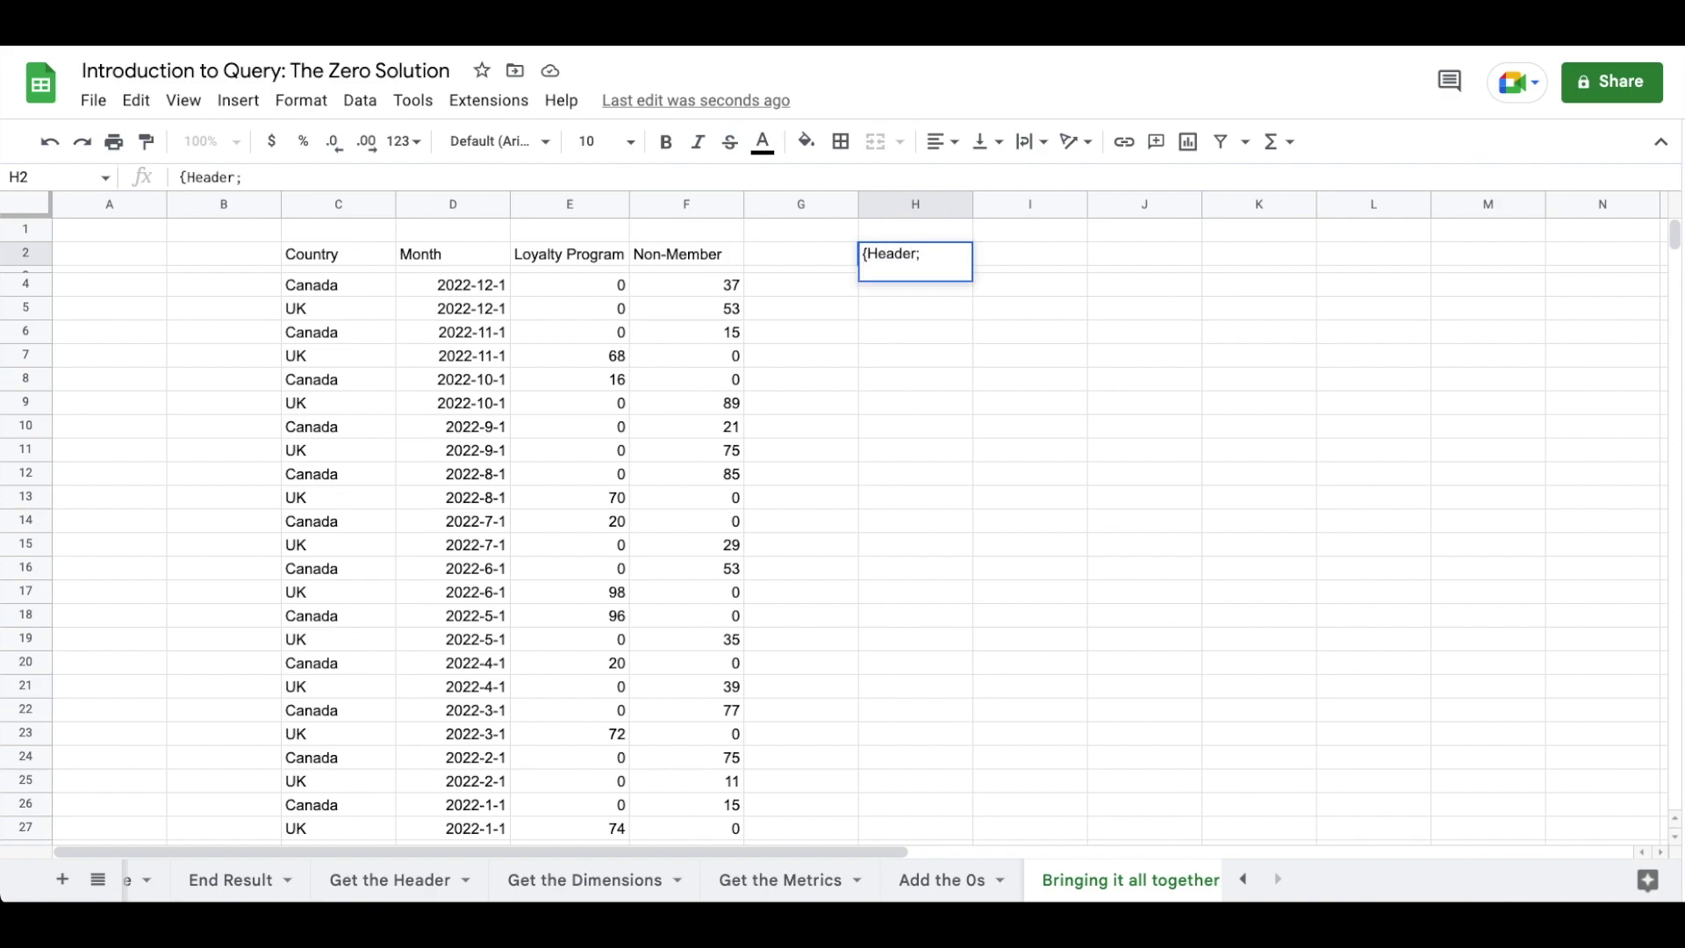
{"action": "type", "text": "Dimensions"}
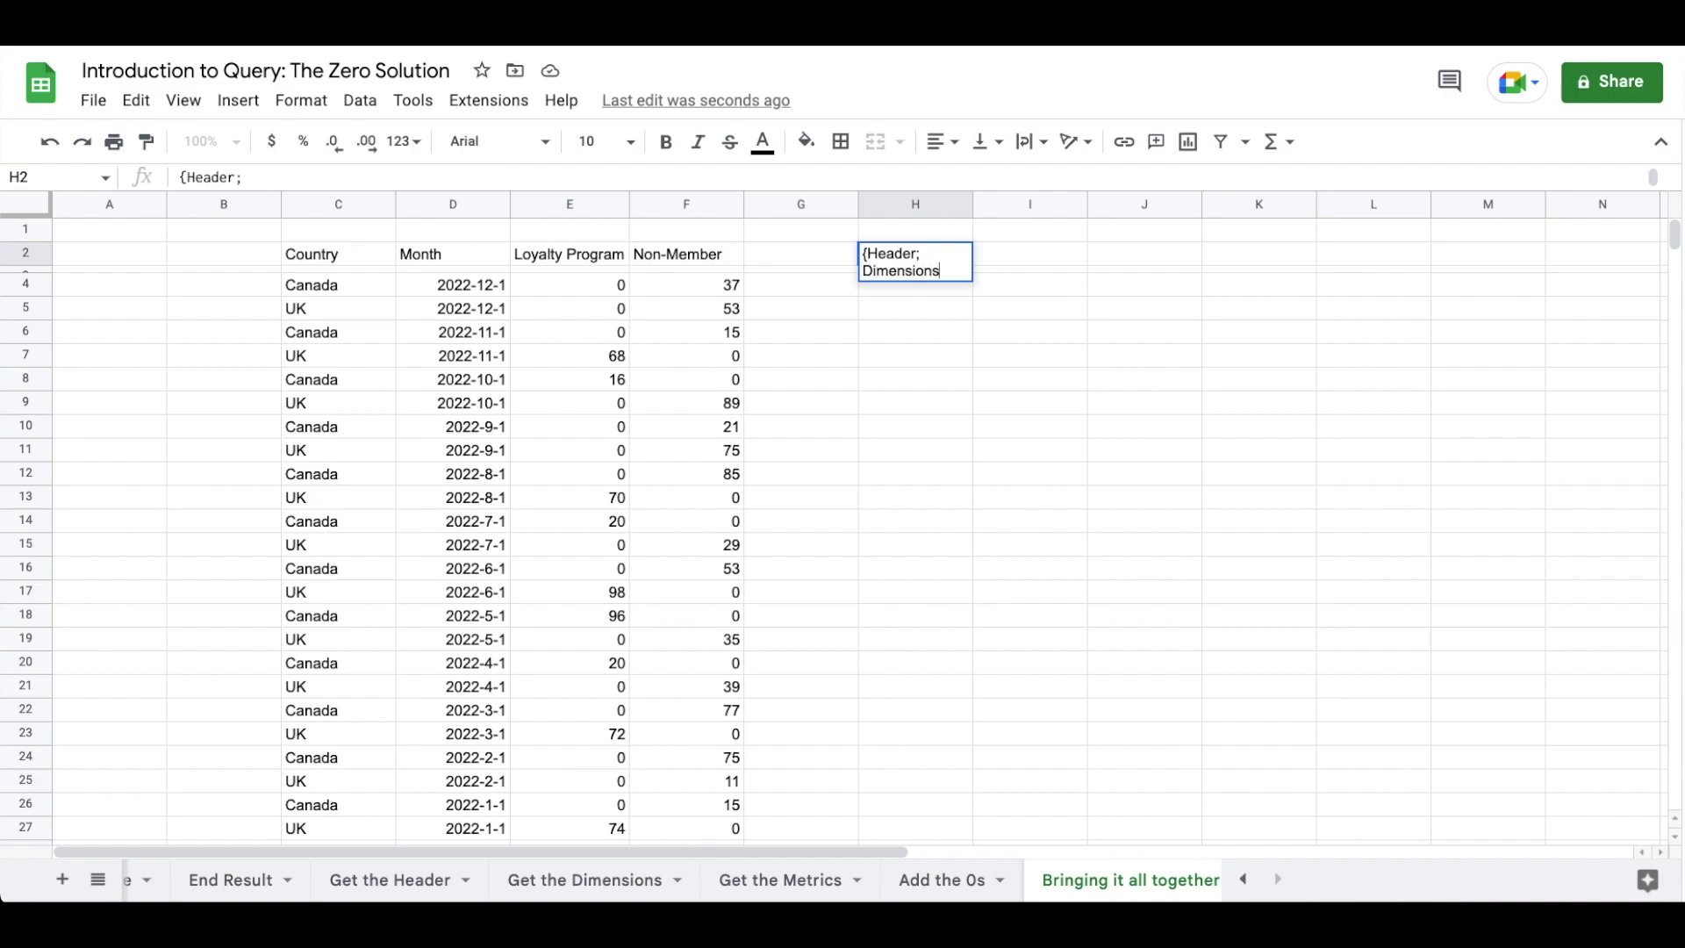
{"action": "type", "text": ", Metrics"}
{"action": "key", "text": "ctrl+Return"}
{"action": "type", "text": "}"}
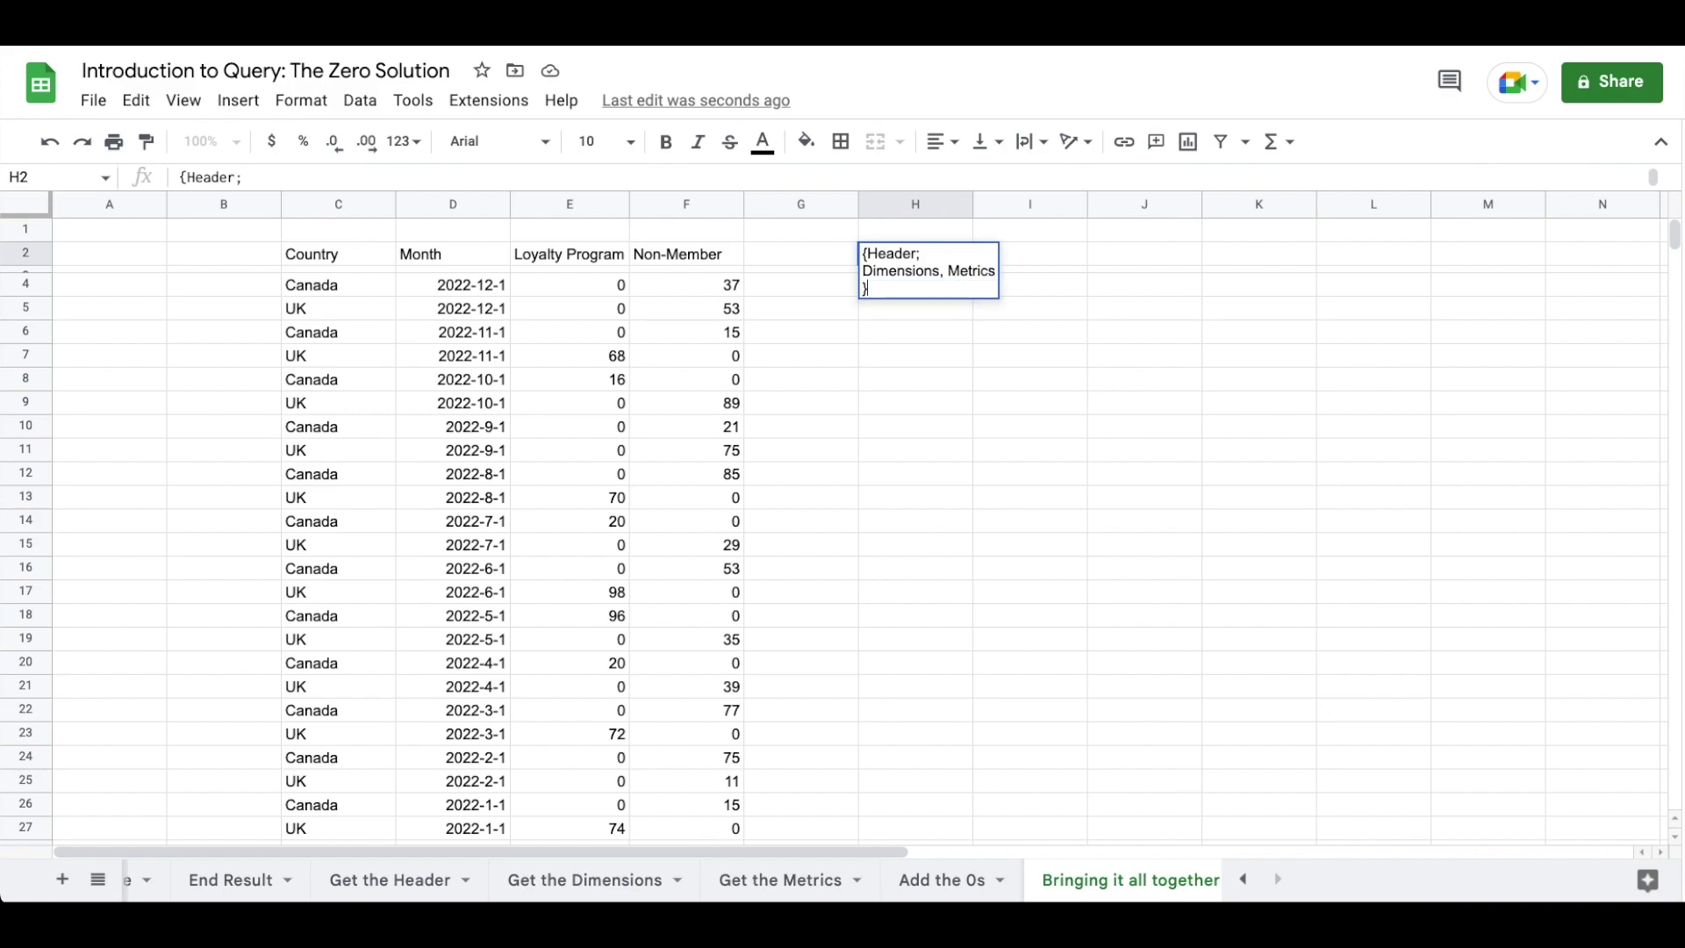
- Put the opening brace of the H2 array outline on its own line above Header; and commit the cell
{"action": "left_click", "coordinate": [868, 252]}
{"action": "key", "text": "ctrl+Return"}
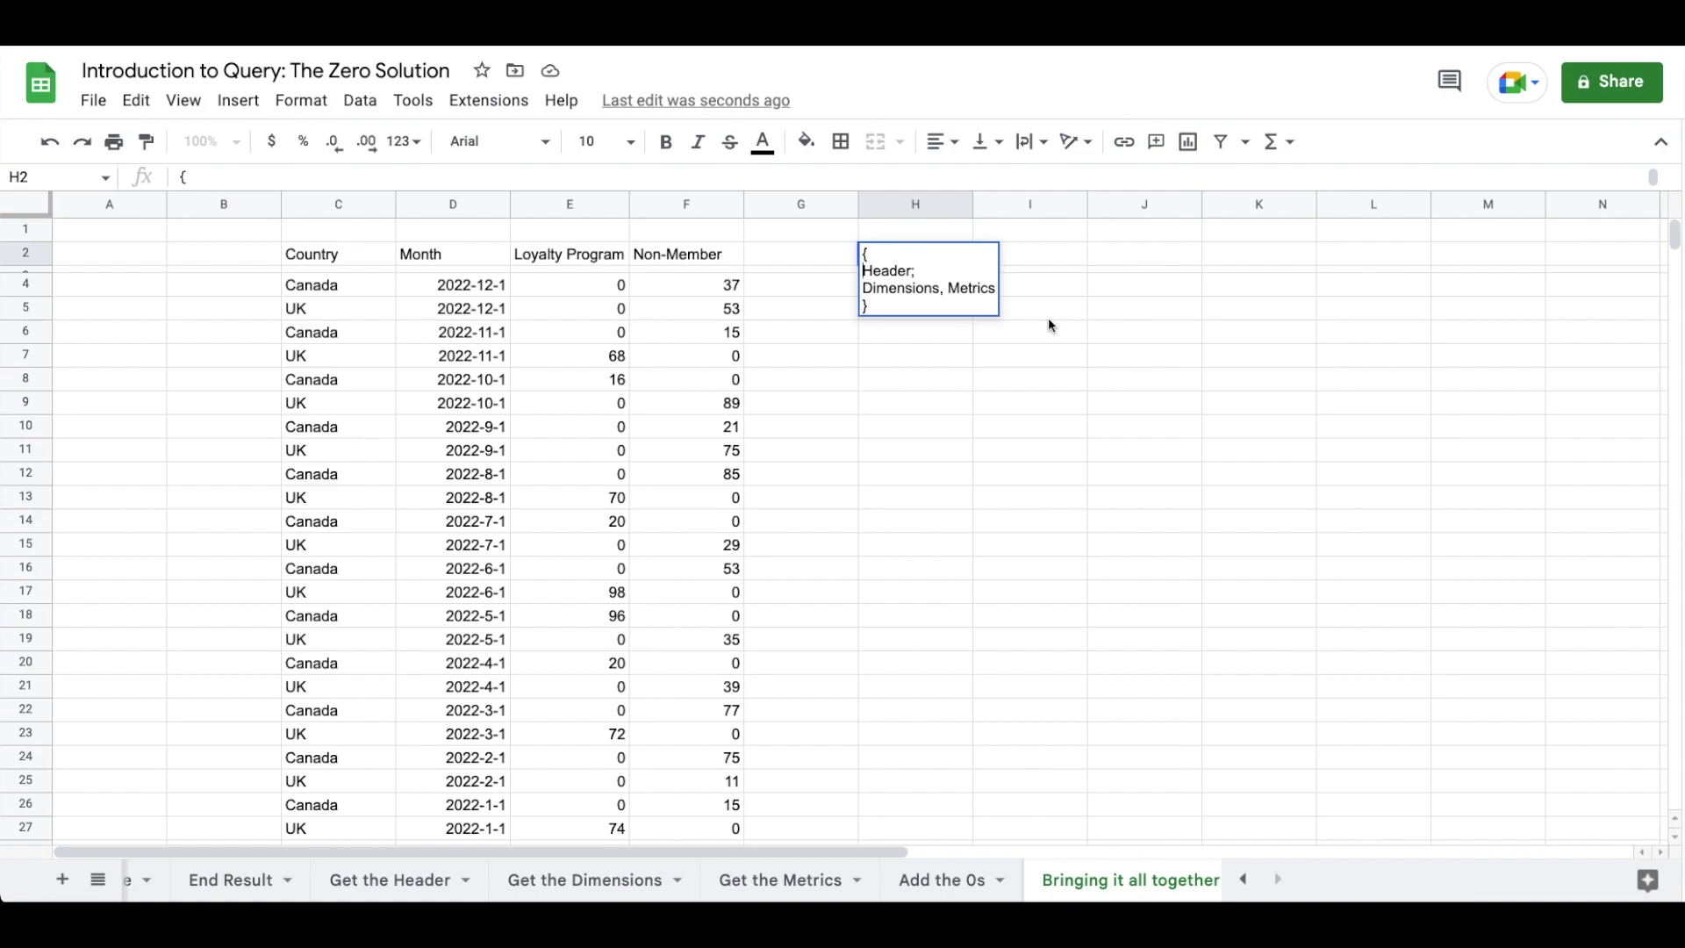
{"action": "key", "text": "Return"}
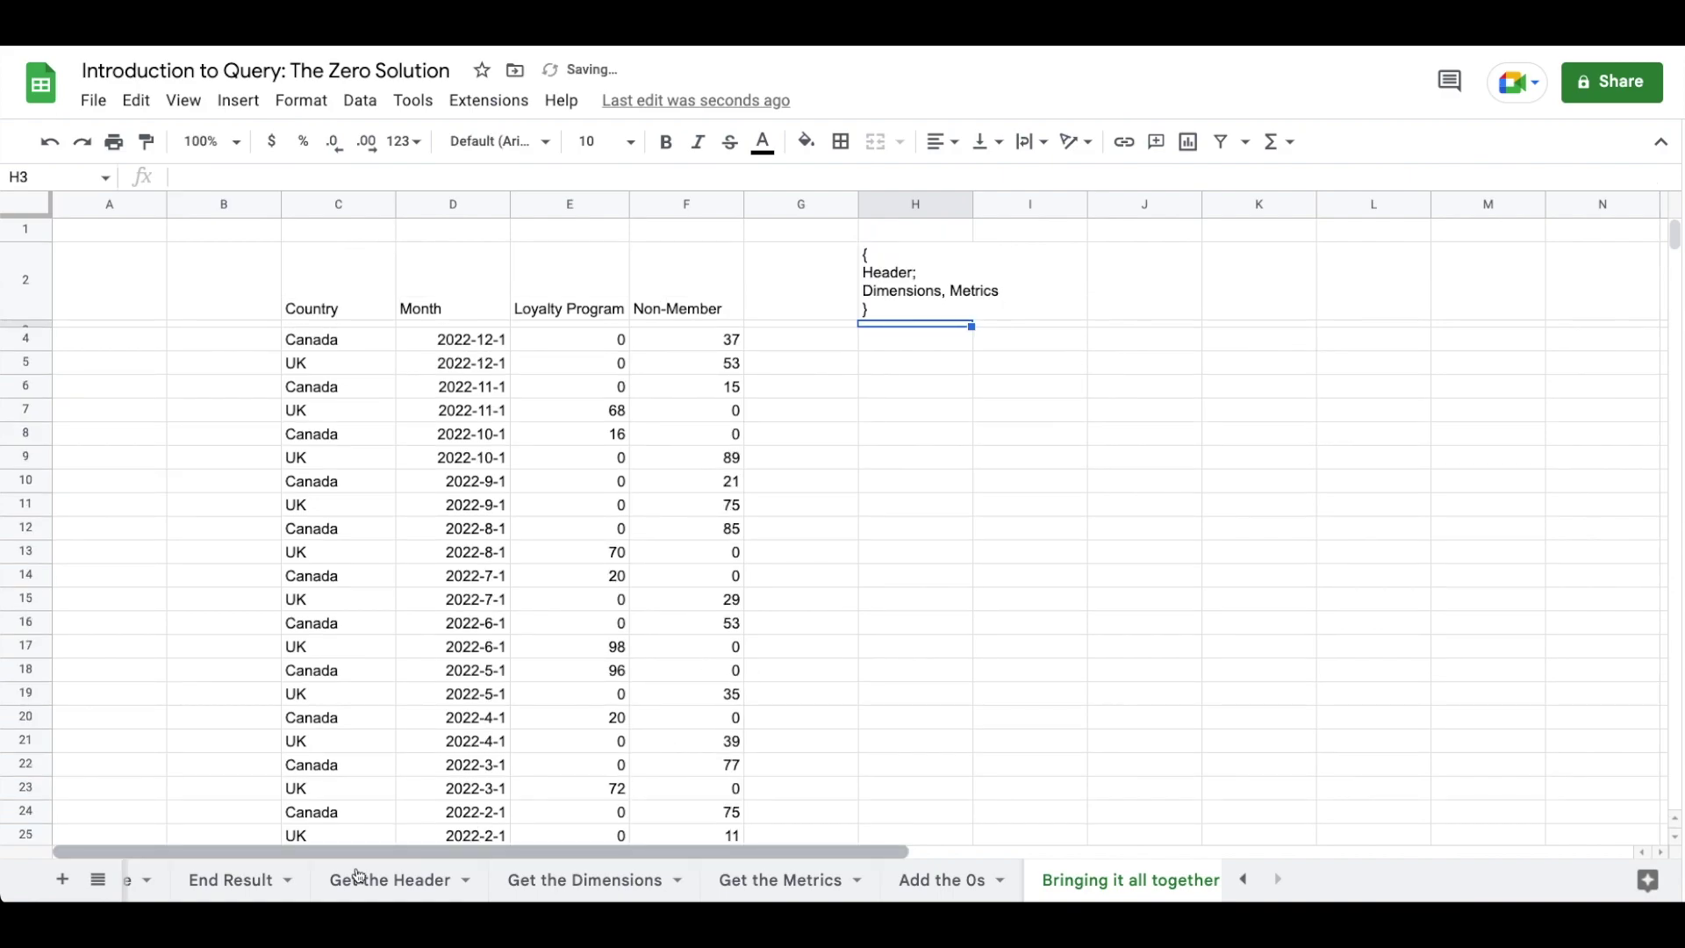
{"action": "scroll", "coordinate": [246, 880], "scroll_direction": "up", "scroll_amount": 3}
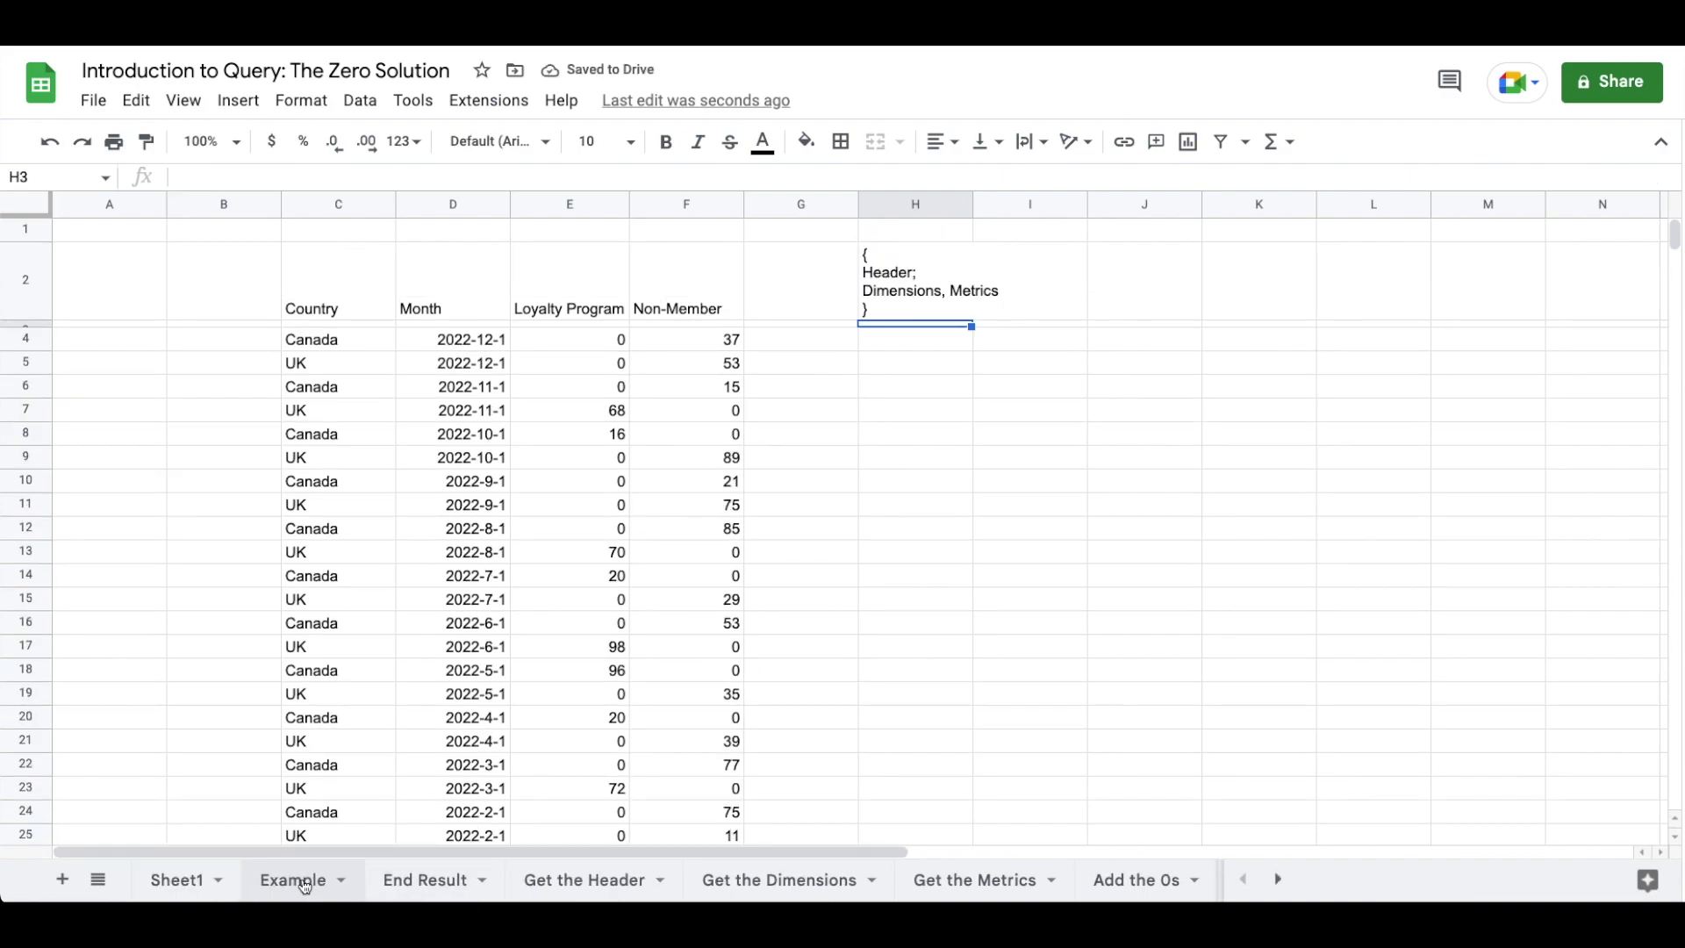
- On the Example sheet, delete the outer SELECT and LABEL 'Total Inventory' part that follows the inner query in A1's formula
{"action": "left_click", "coordinate": [302, 879]}
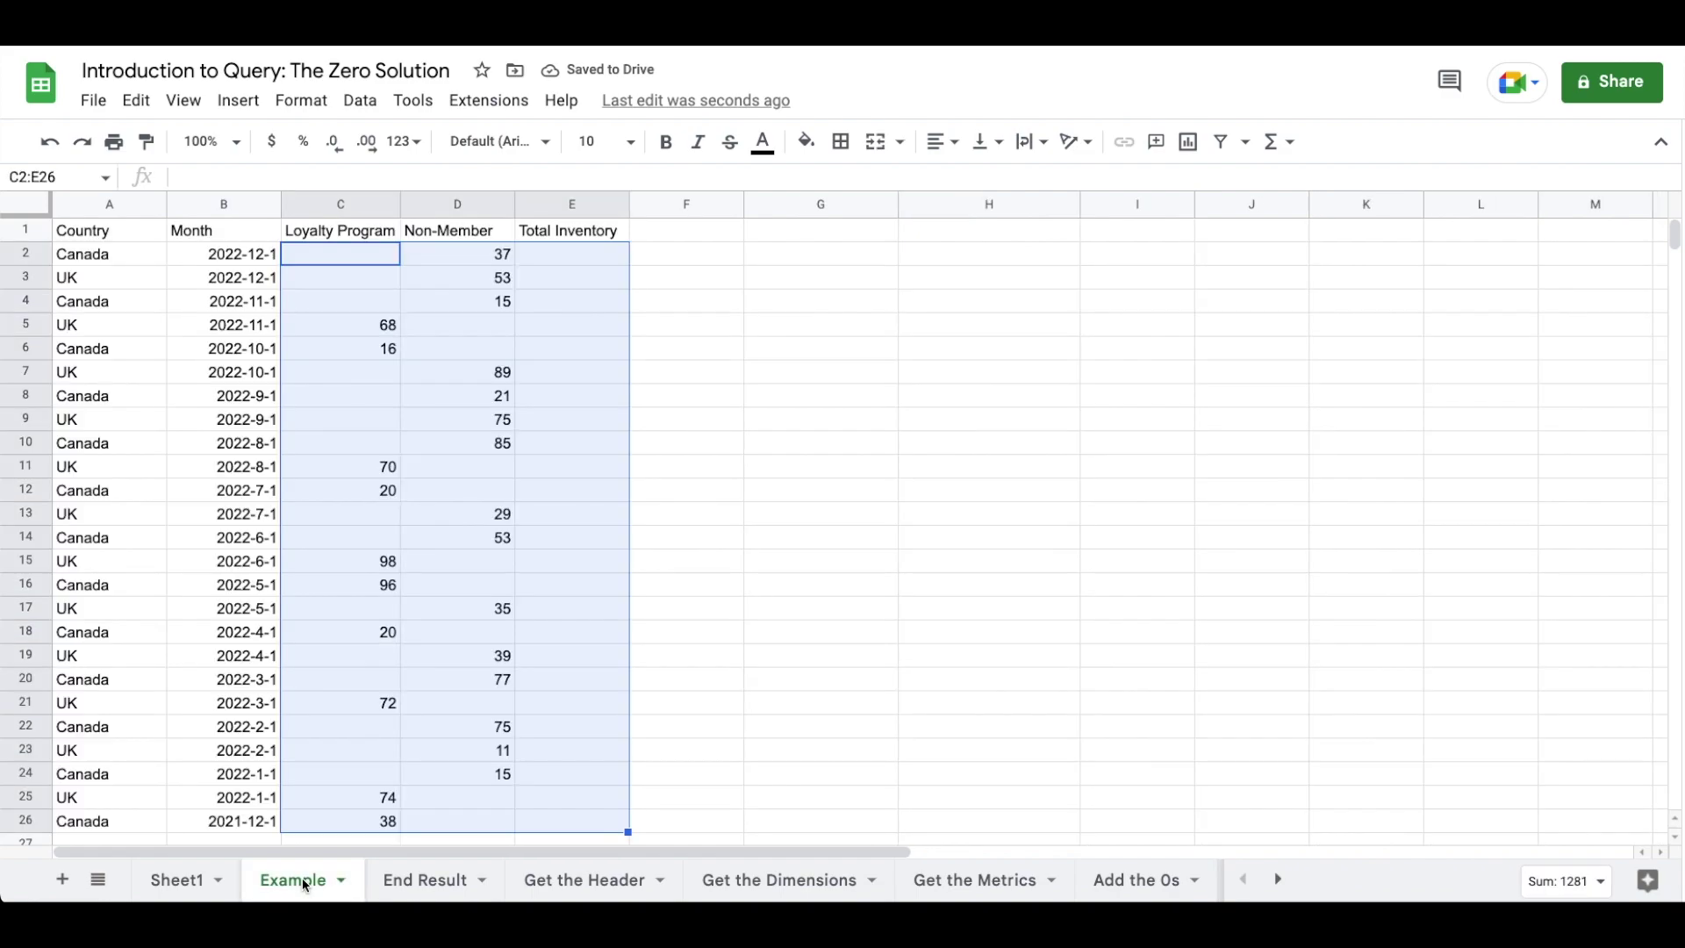
{"action": "left_click", "coordinate": [133, 227]}
{"action": "key", "text": "Return"}
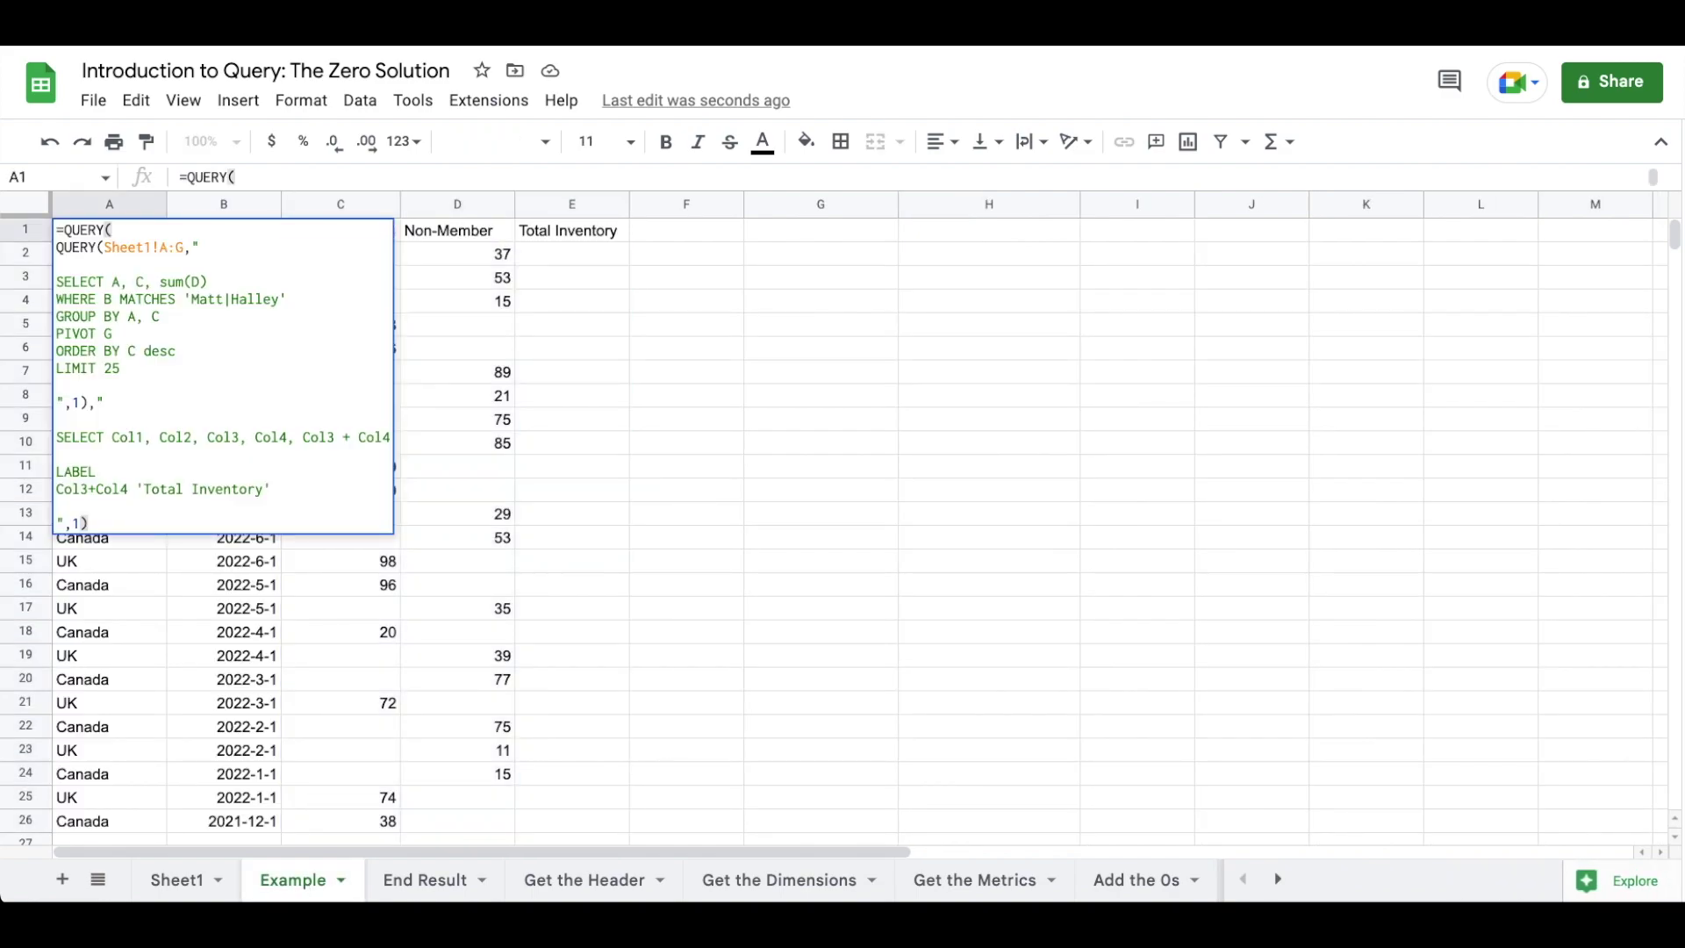
{"action": "left_click", "coordinate": [88, 402]}
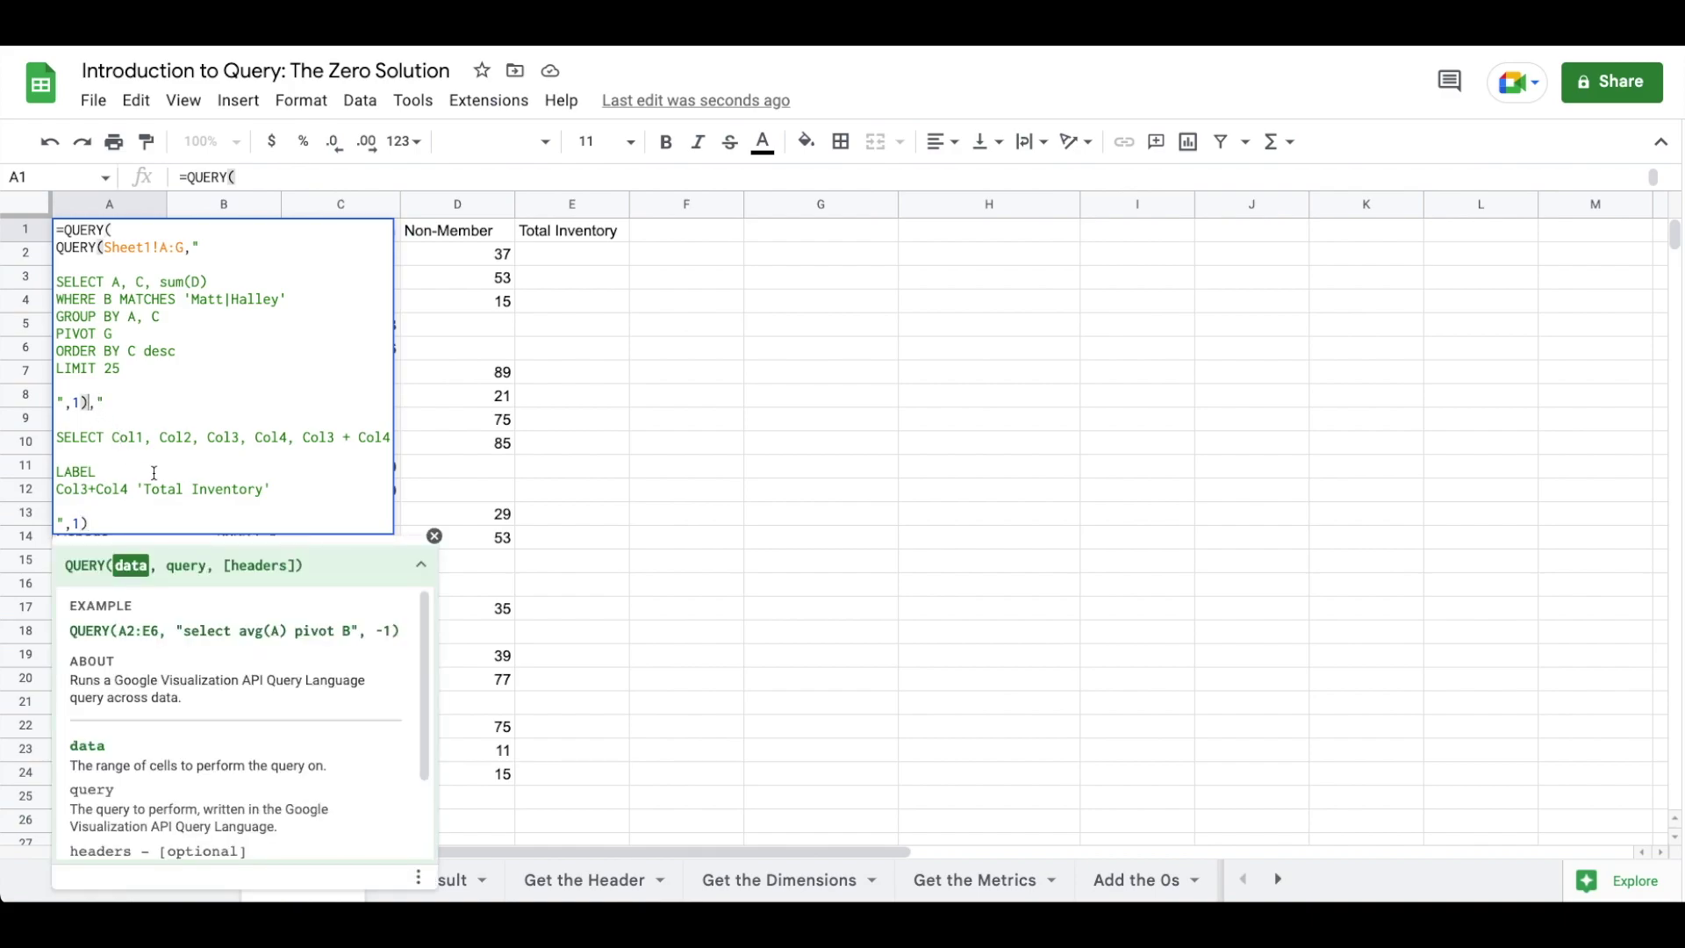
{"action": "key", "text": "ctrl+Return"}
{"action": "key", "text": "ctrl+Return"}
{"action": "key", "text": "ctrl+Return"}
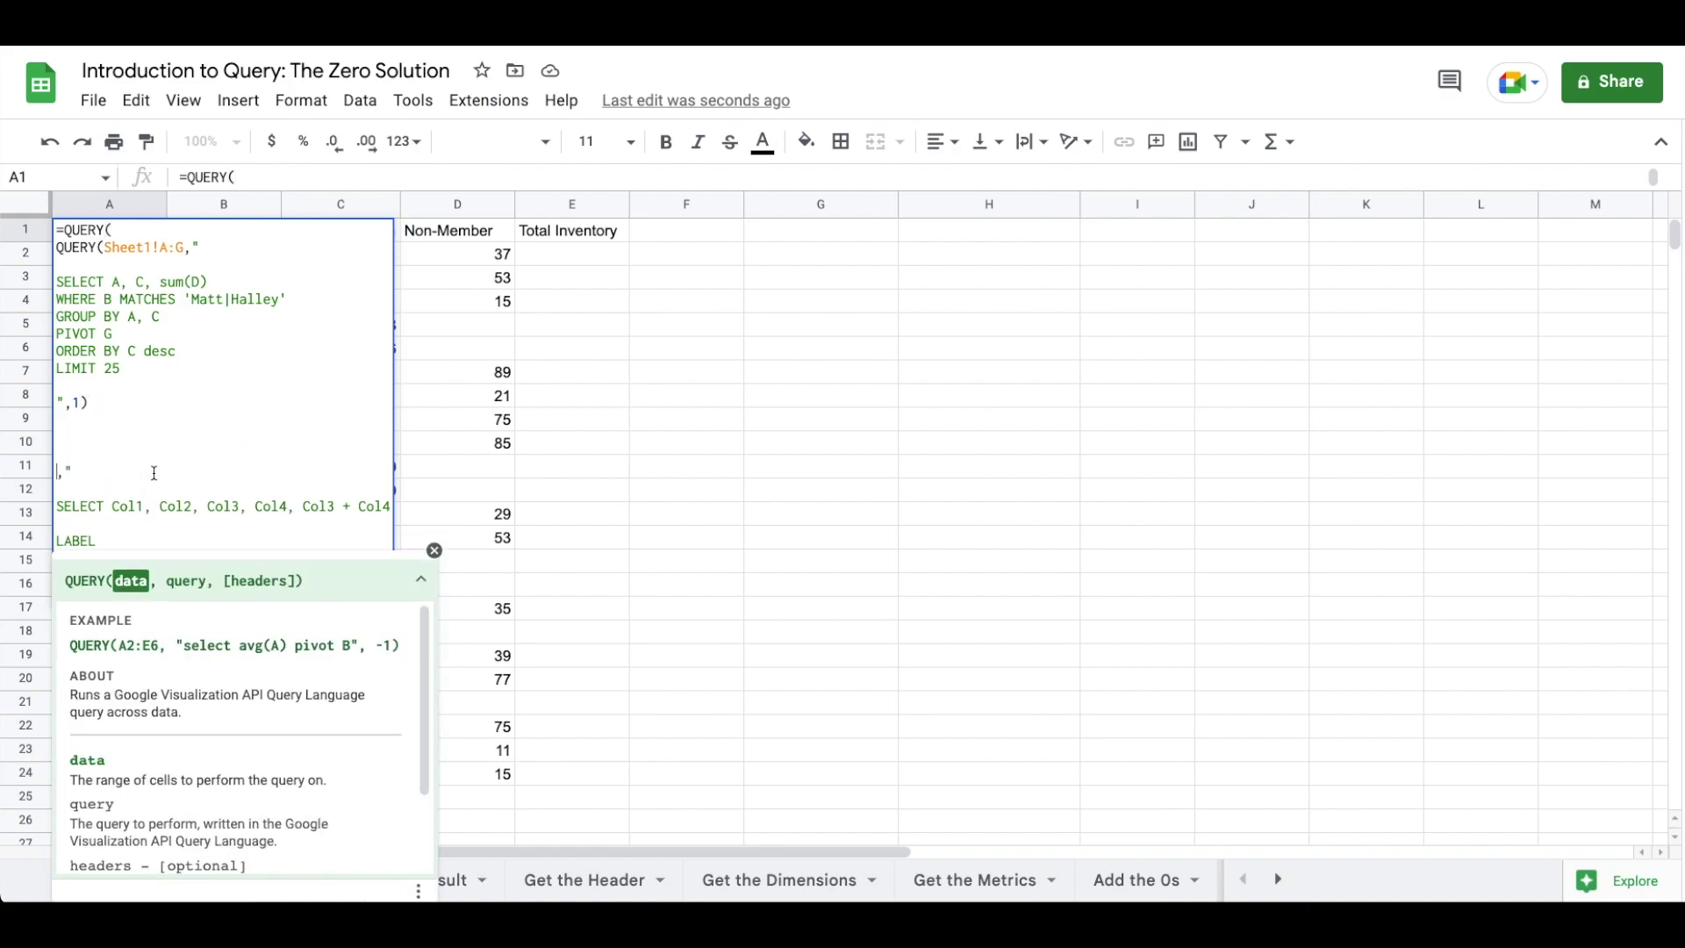
{"action": "left_click", "coordinate": [123, 229]}
{"action": "left_click_drag", "start_coordinate": [59, 469], "coordinate": [188, 595]}
{"action": "key", "text": "BackSpace"}
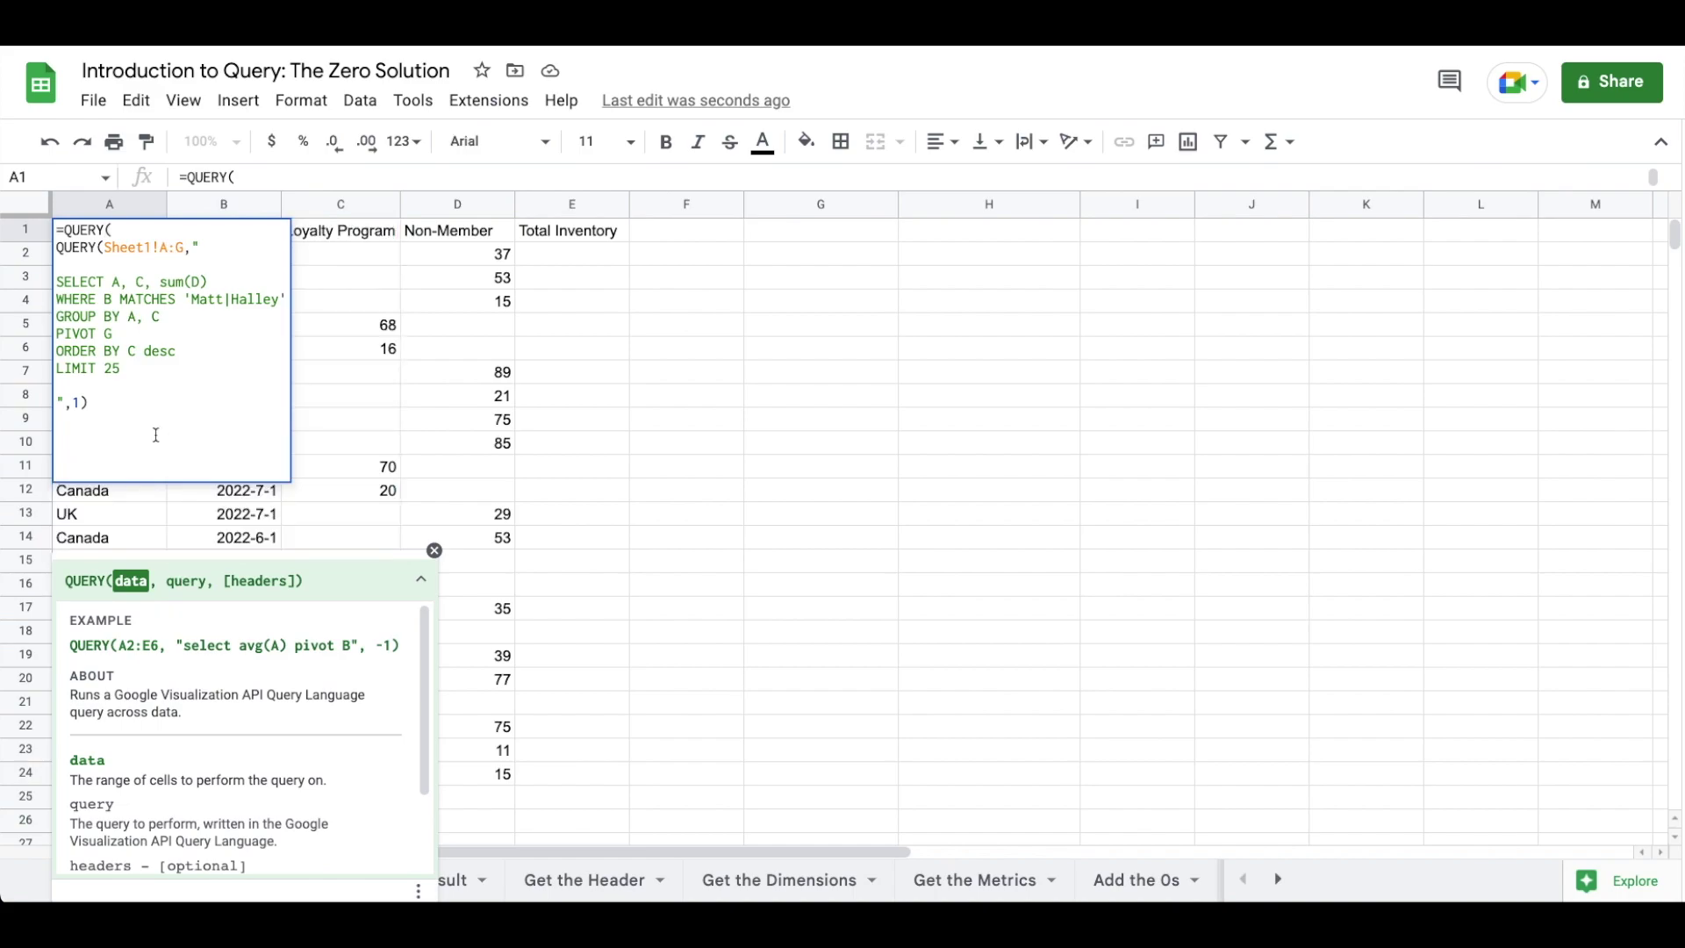
- Remove the outer QUERY( from the start of A1's formula so only the inner query remains, and commit the cell
{"action": "left_click", "coordinate": [123, 228]}
{"action": "key", "text": "BackSpace"}
{"action": "key", "text": "BackSpace"}
{"action": "key", "text": "BackSpace"}
{"action": "key", "text": "BackSpace"}
{"action": "key", "text": "BackSpace"}
{"action": "key", "text": "BackSpace"}
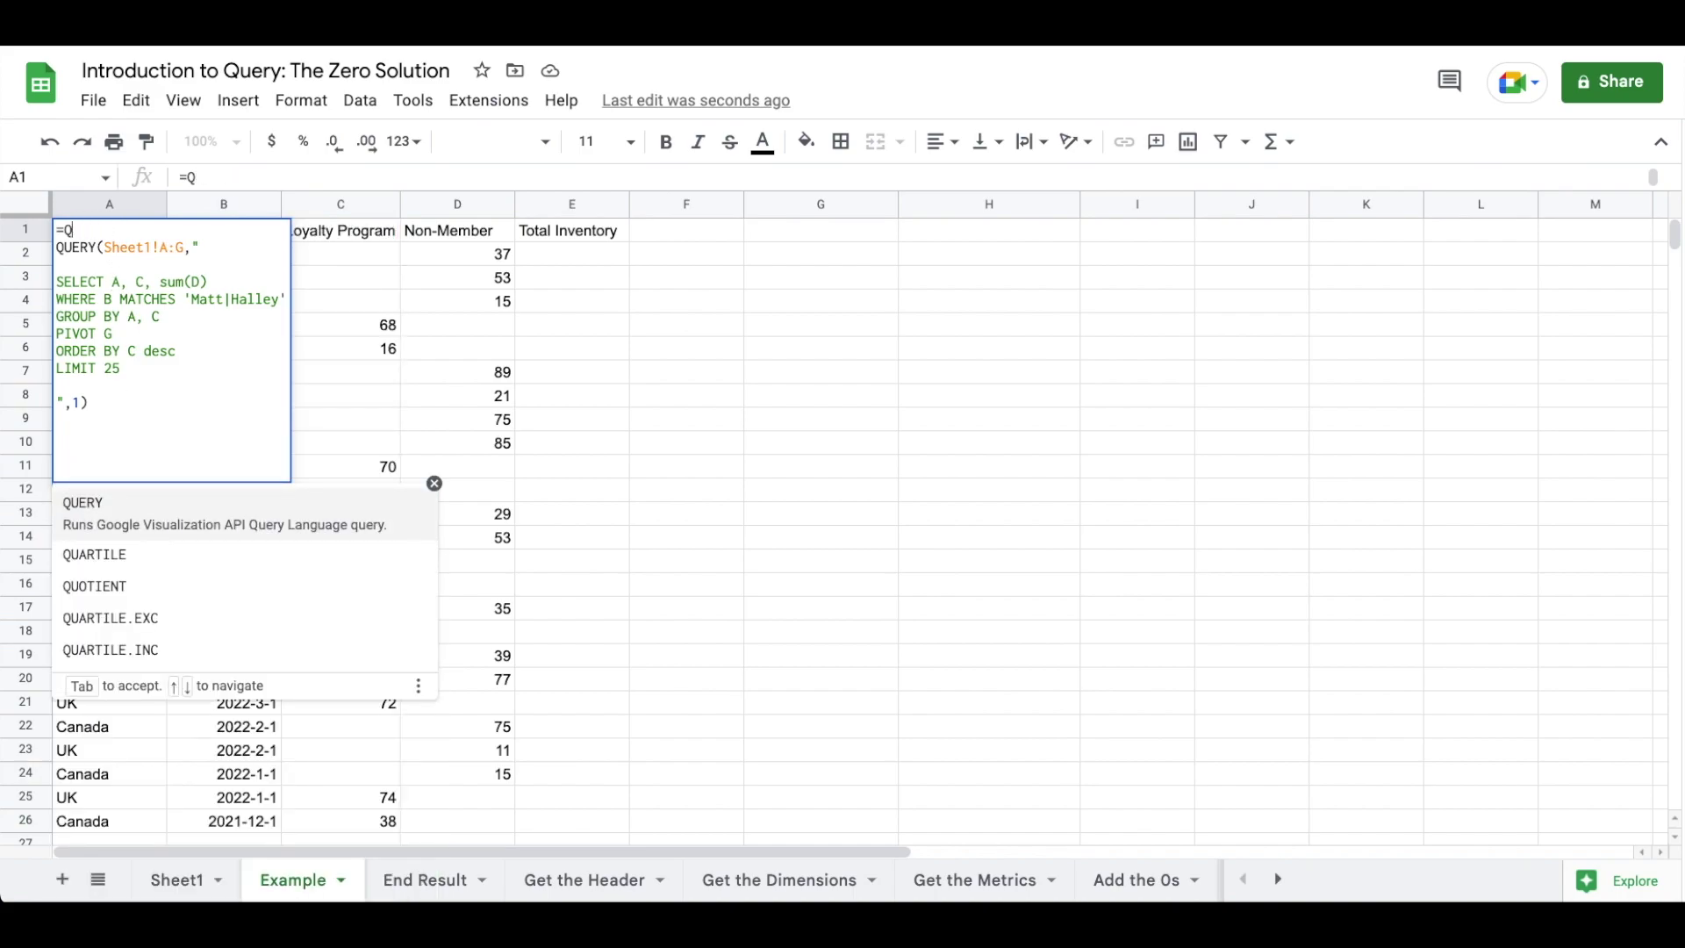
{"action": "key", "text": "Return"}
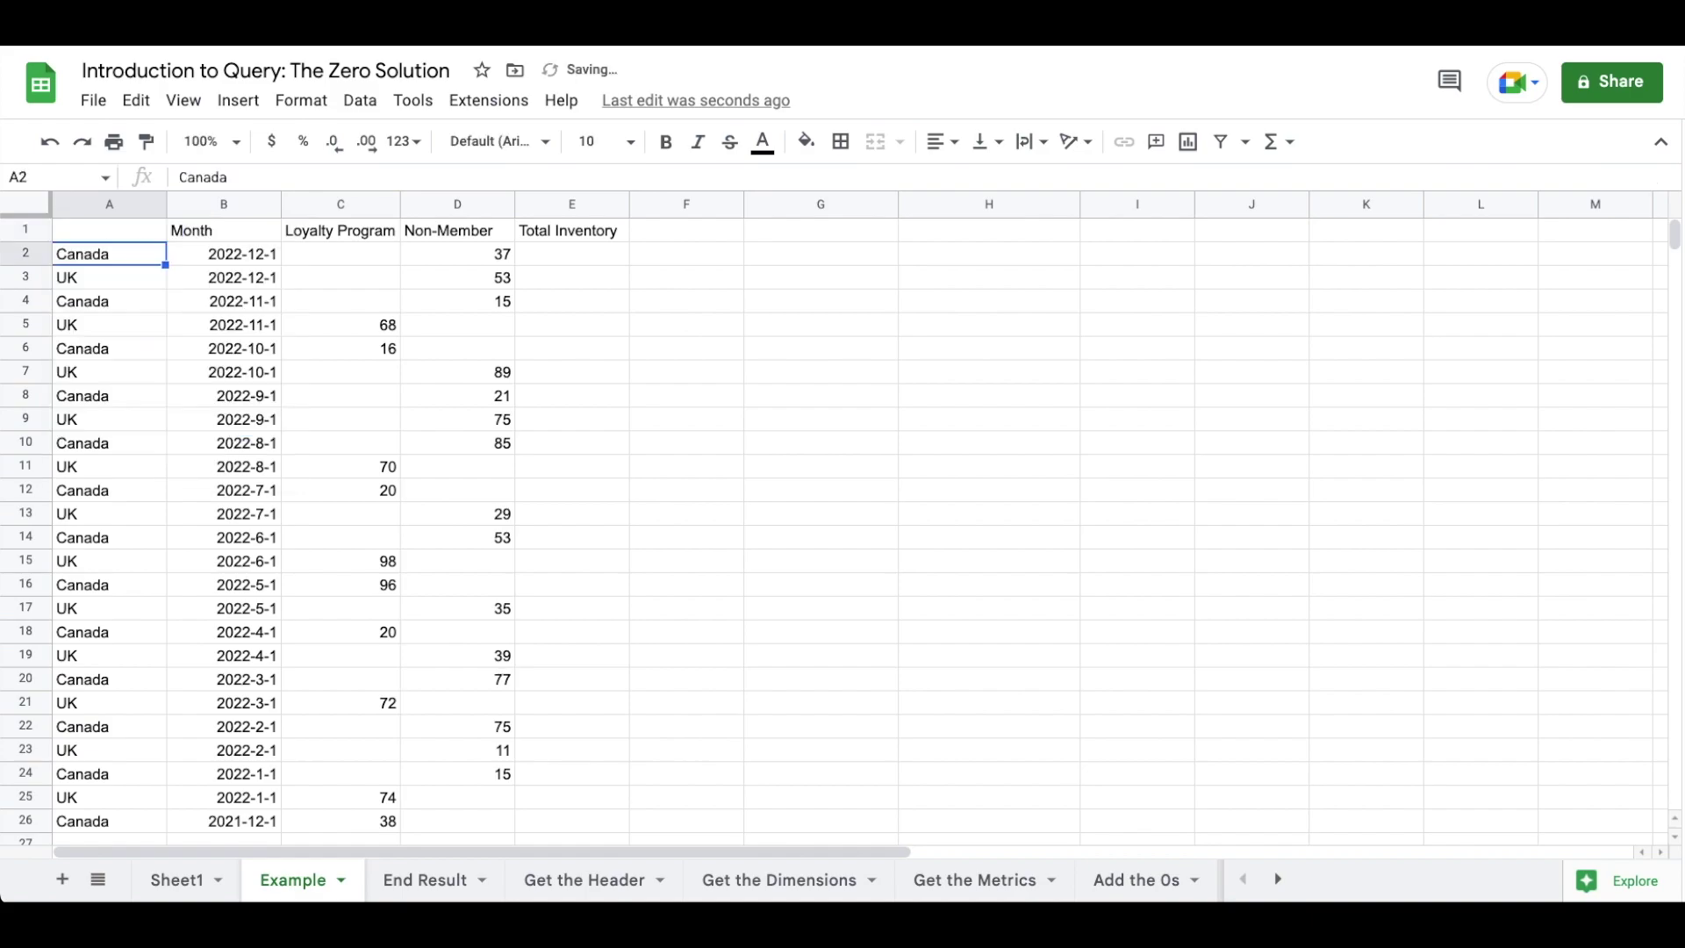
- Reopen A1's formula and insert an opening brace { directly after the equals sign
{"action": "key", "text": "Up"}
{"action": "key", "text": "Return"}
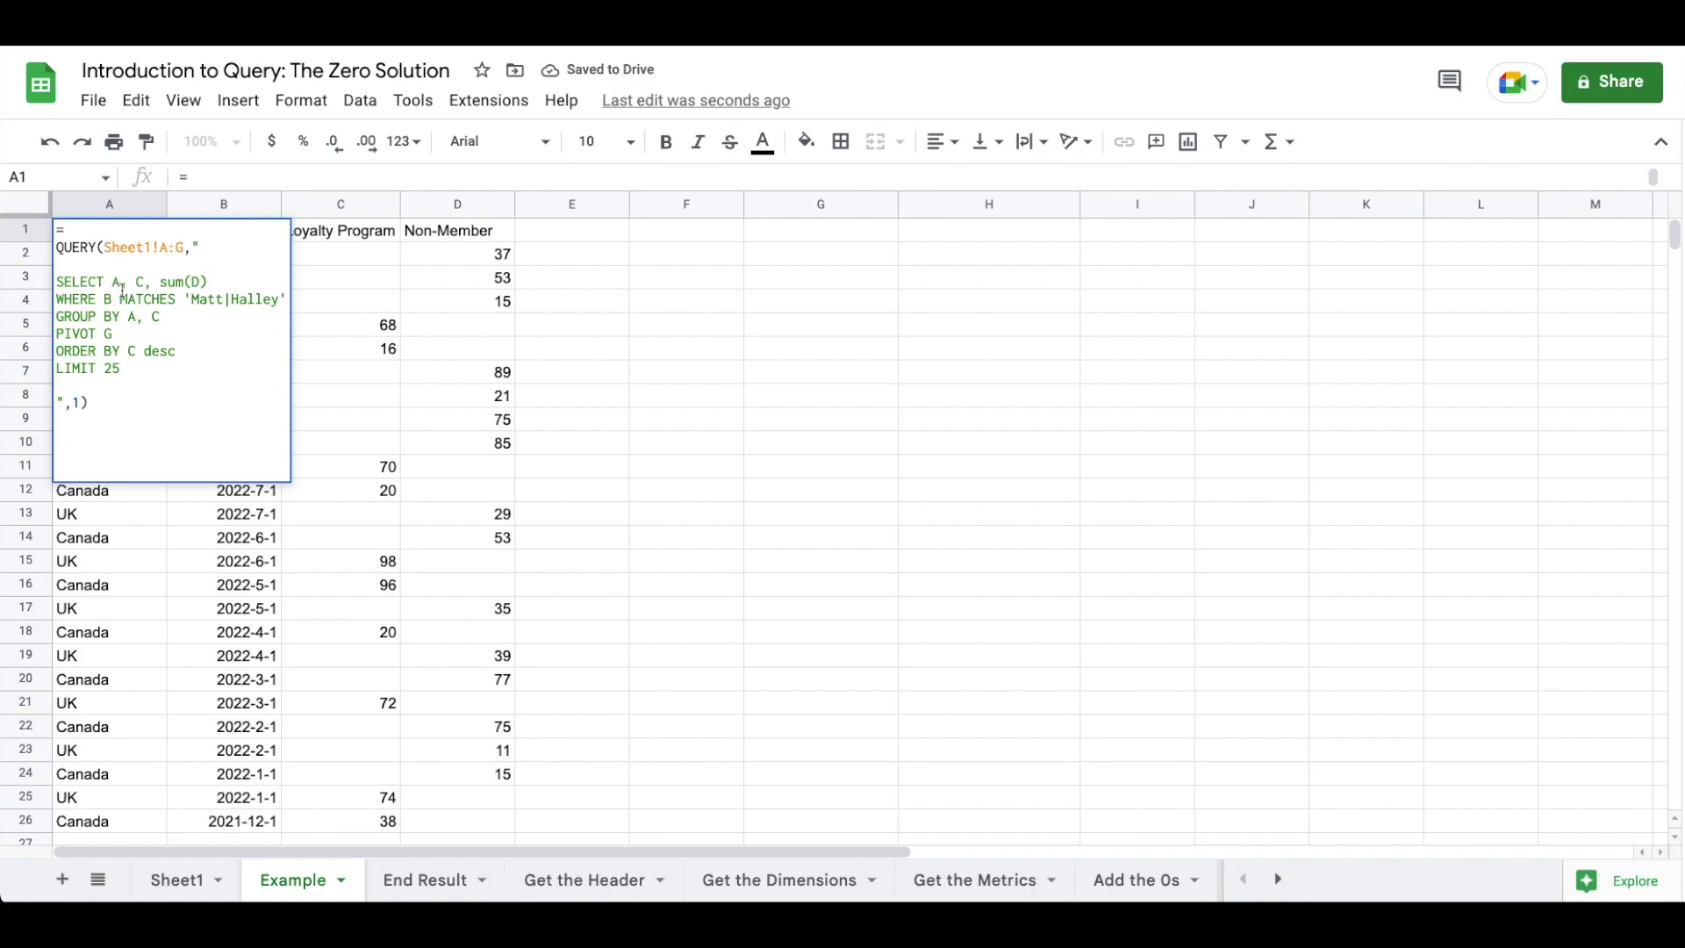
{"action": "left_click", "coordinate": [104, 237]}
{"action": "type", "text": "{"}
{"action": "left_click", "coordinate": [125, 370]}
{"action": "key", "text": "BackSpace"}
{"action": "key", "text": "BackSpace"}
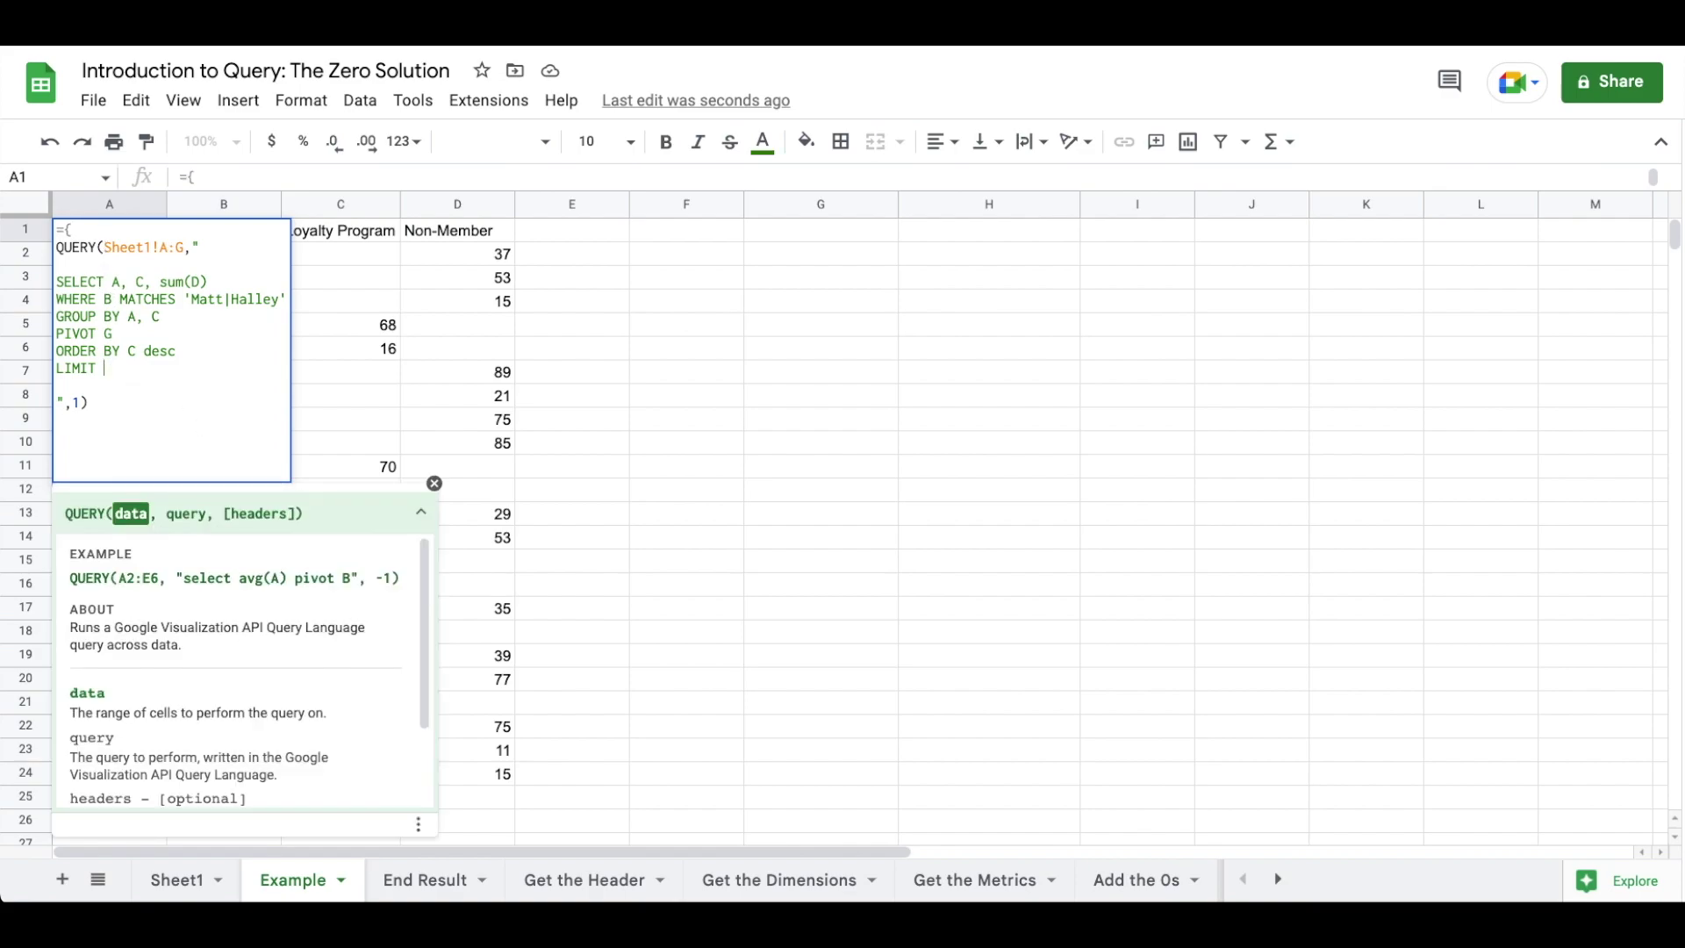
{"action": "type", "text": "0"}
{"action": "key", "text": "BackSpace"}
{"action": "type", "text": "25"}
- Copy the whole QUERY(Sheet1!A:G…) with LIMIT 25 from A1's formula, leaving out the equals sign and brace
{"action": "left_click", "coordinate": [95, 403]}
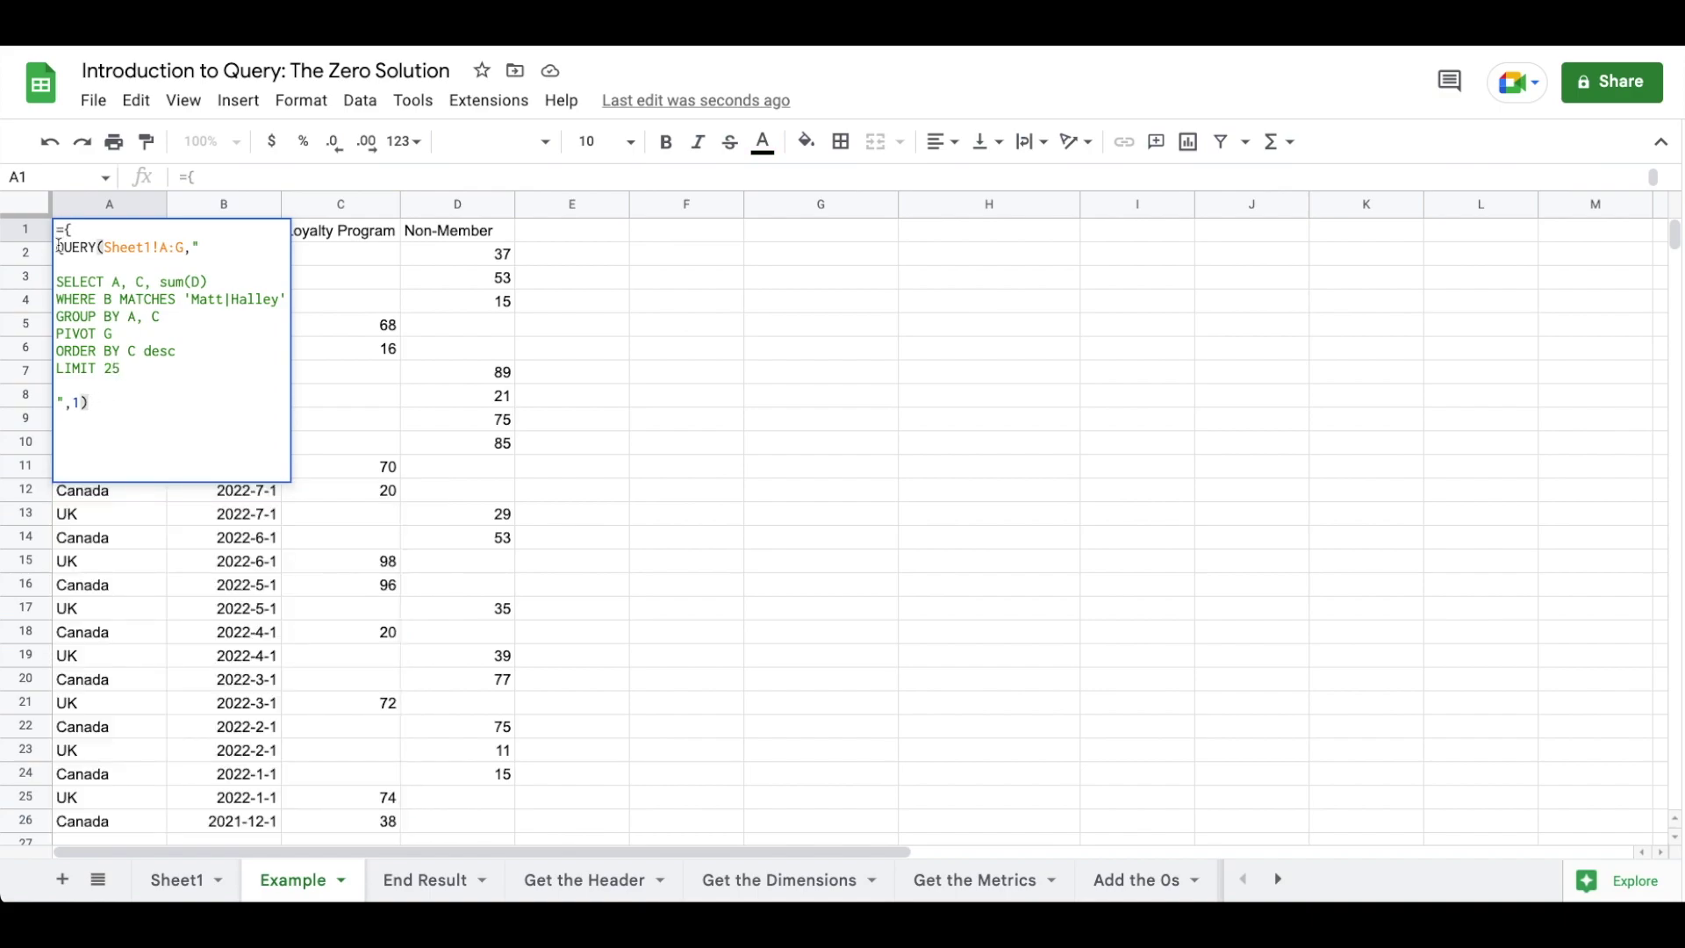
{"action": "left_click", "coordinate": [58, 247], "text": "shift"}
{"action": "key", "text": "ctrl+c"}
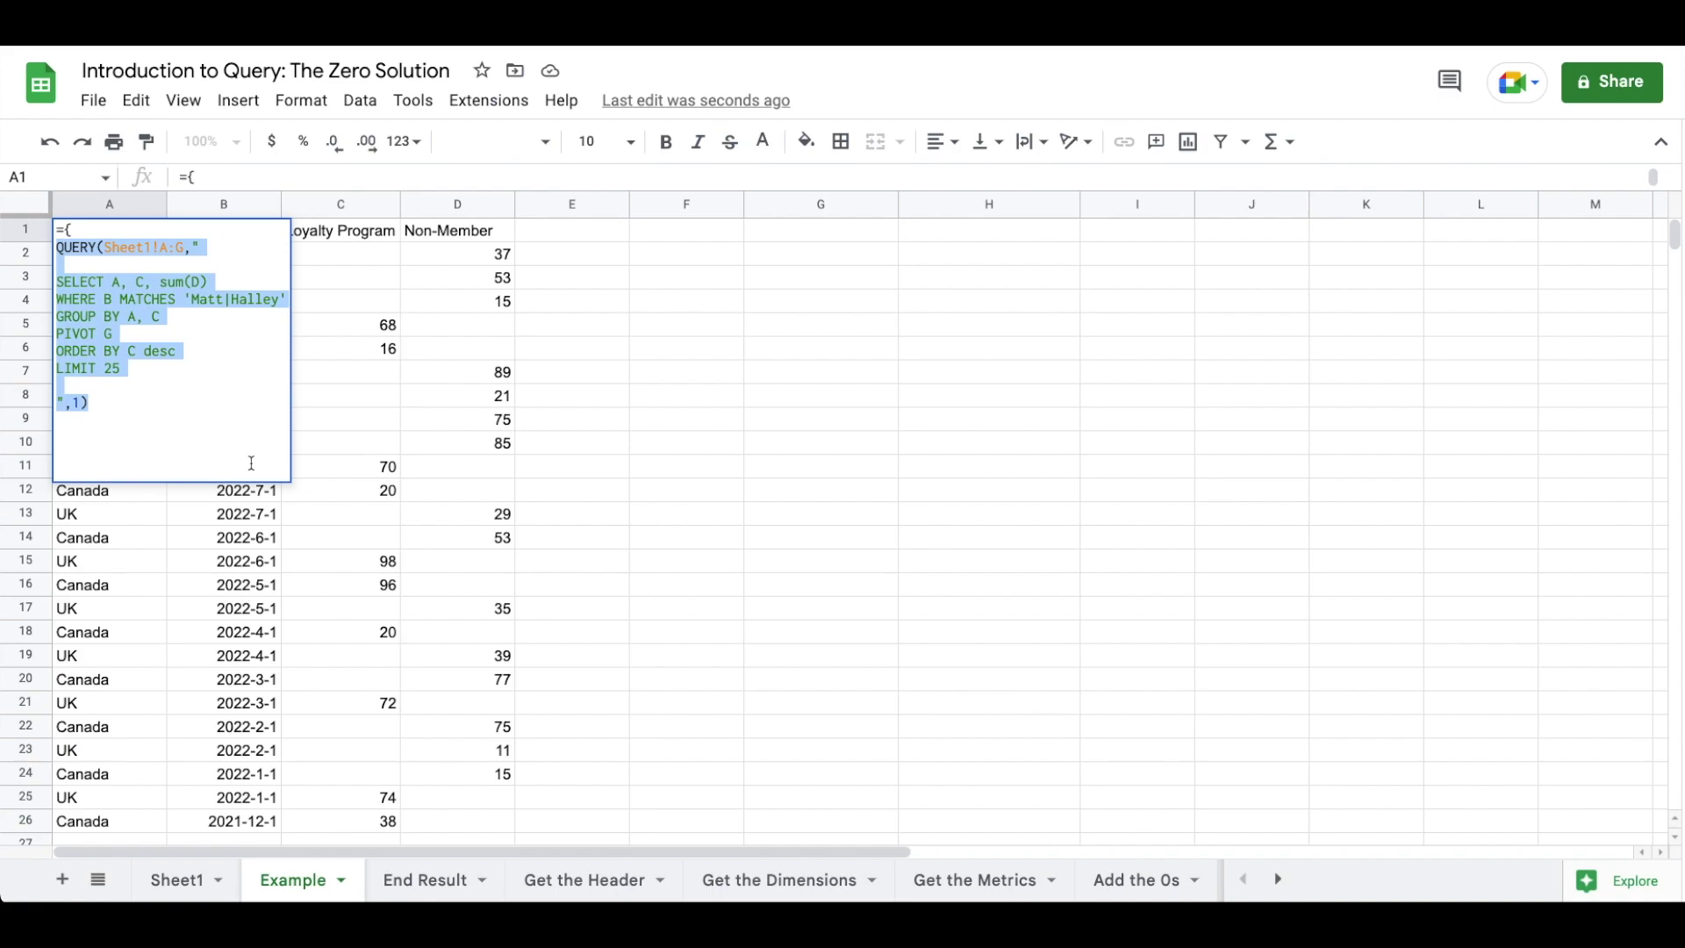
- Set the header query's LIMIT to 0 and add a semicolon separator on its own line below it
{"action": "left_click", "coordinate": [161, 388]}
{"action": "left_click", "coordinate": [122, 365]}
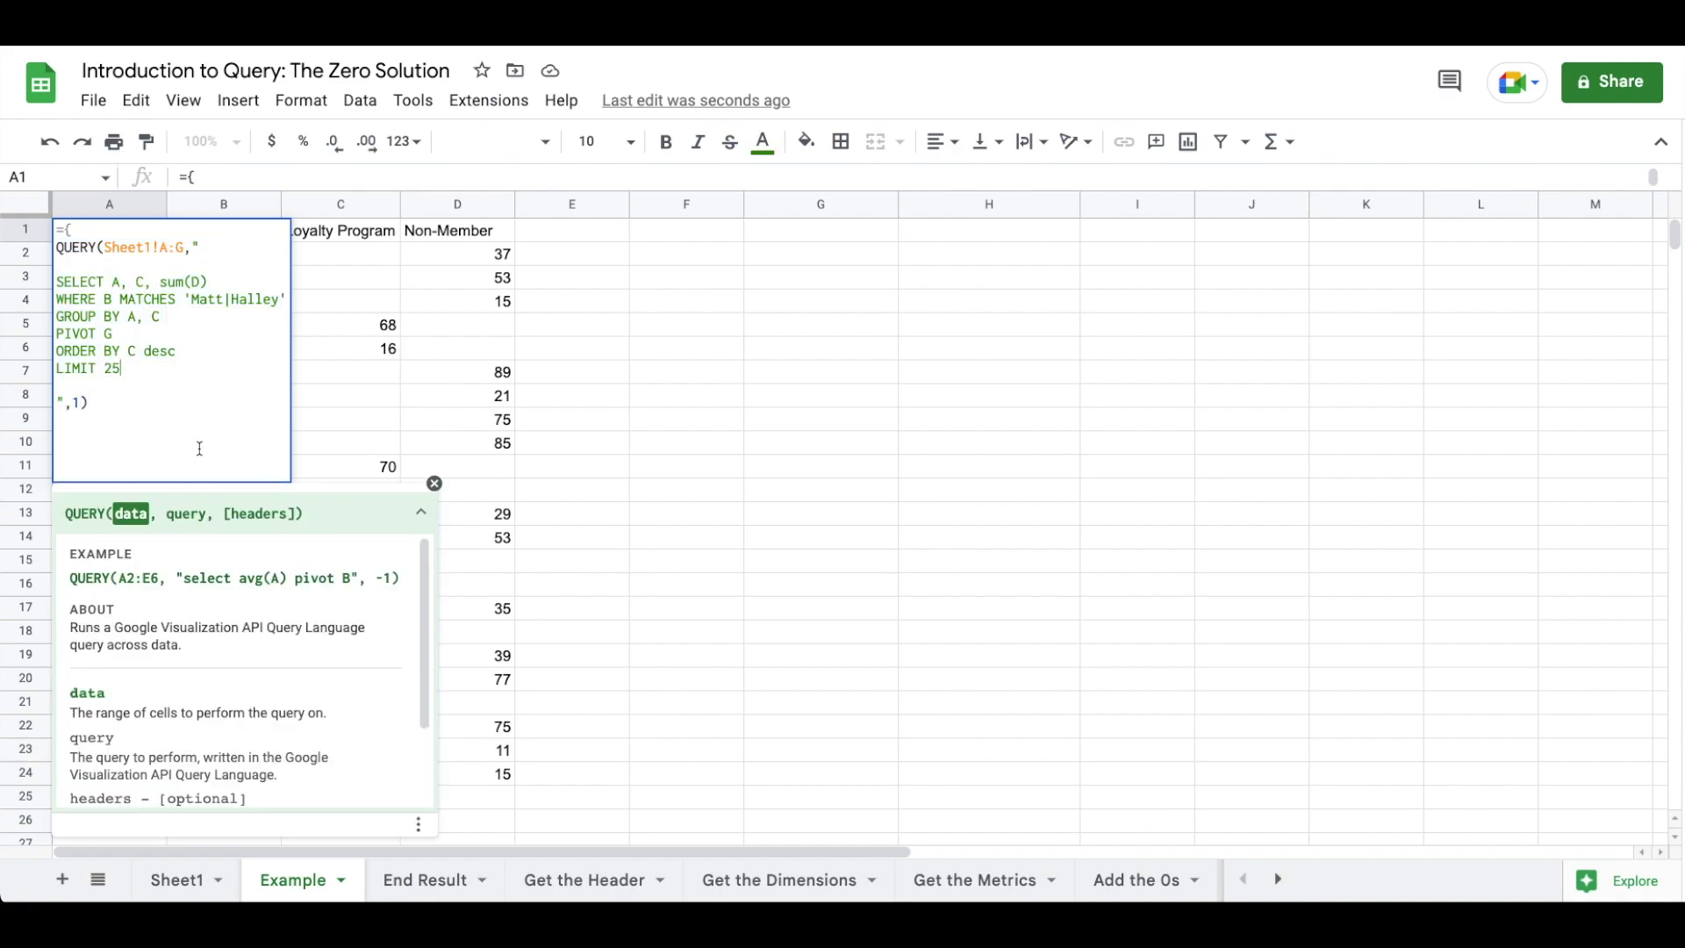
{"action": "key", "text": "BackSpace"}
{"action": "key", "text": "BackSpace"}
{"action": "type", "text": "0"}
{"action": "left_click", "coordinate": [79, 425]}
{"action": "type", "text": ";"}
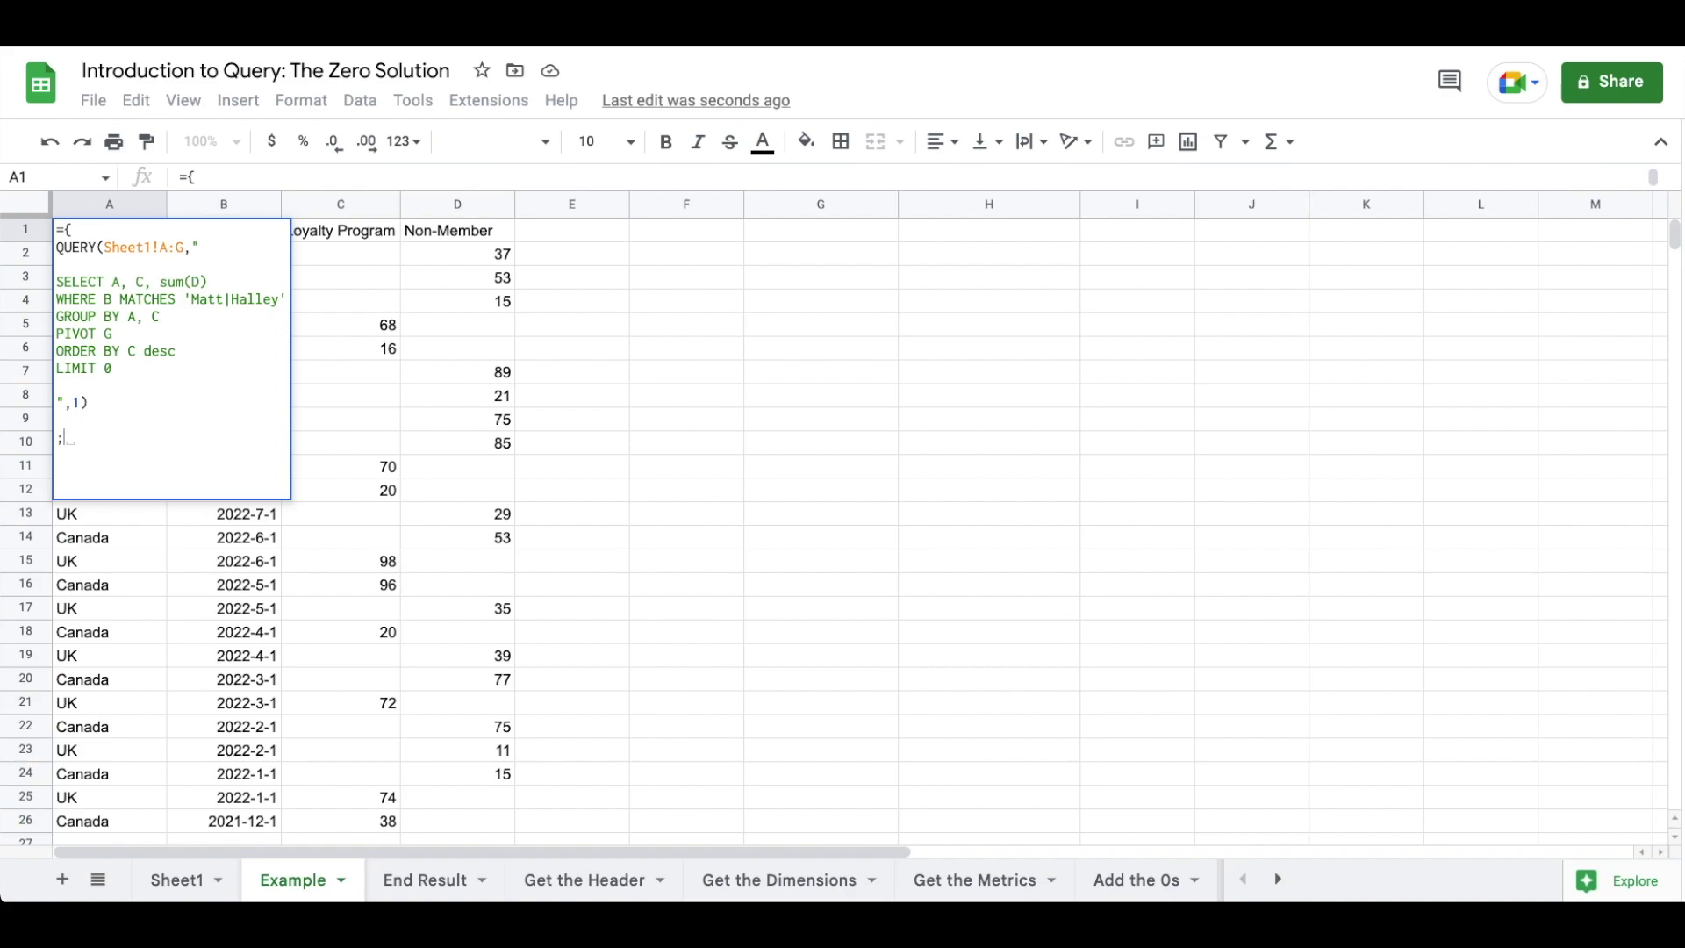
{"action": "key", "text": "ctrl+Return"}
{"action": "key", "text": "ctrl+Return"}
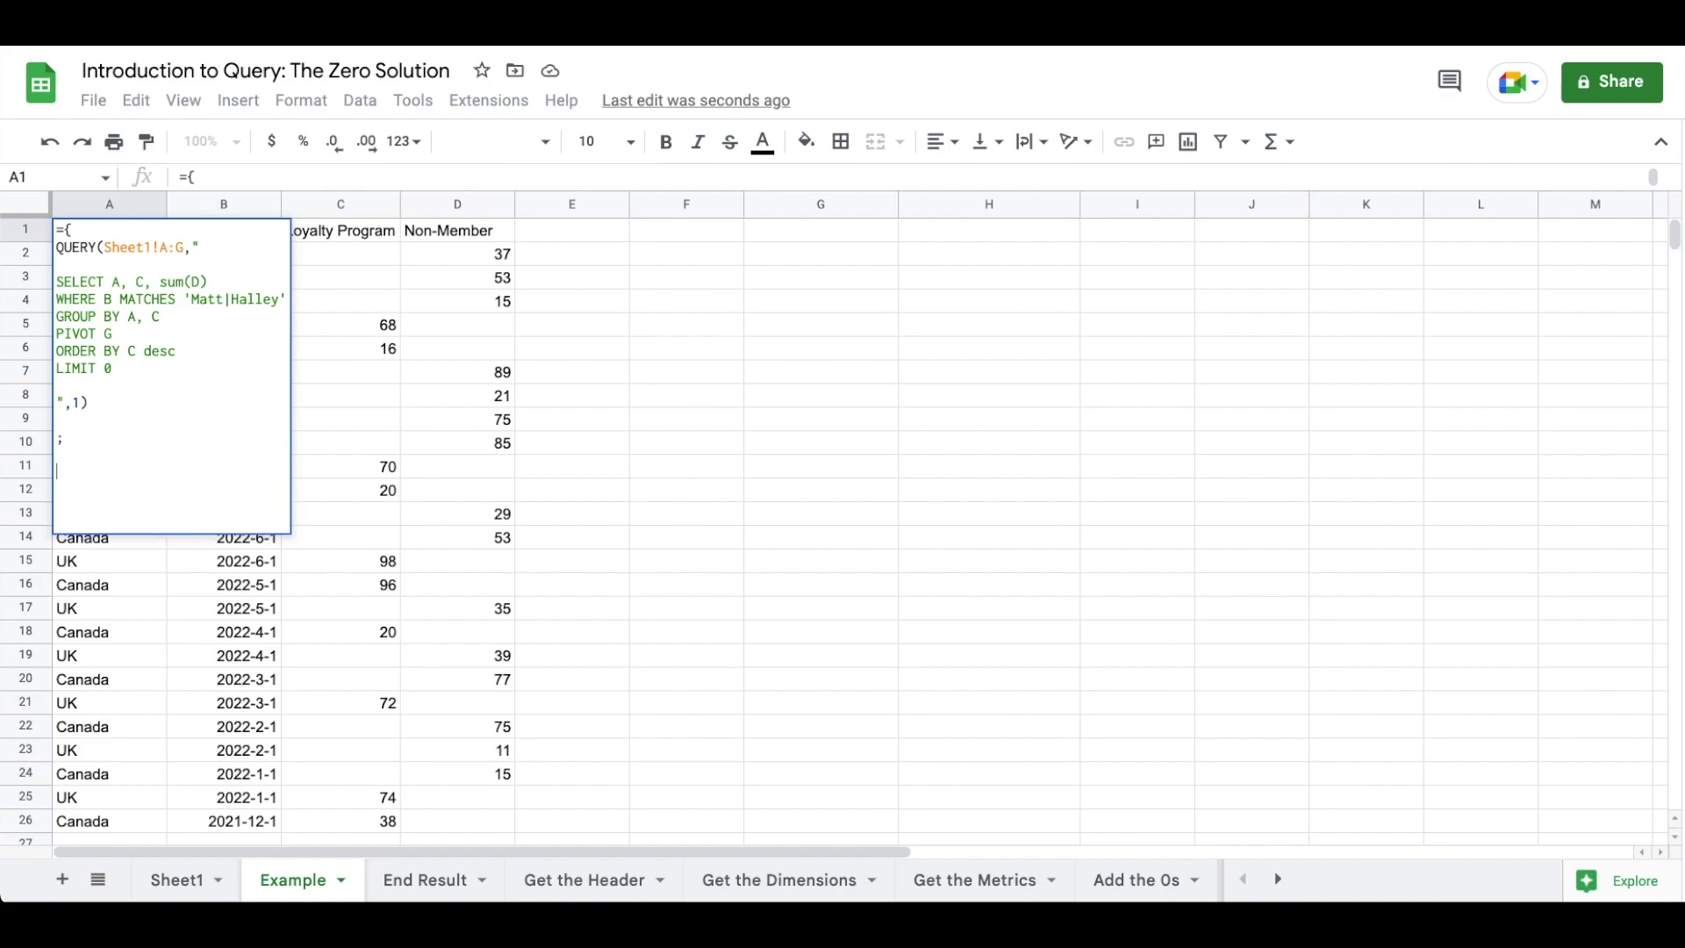
- Start a second QUERY( below the semicolon, paste the copied query inside it, and close the formula help
{"action": "type", "text": "query"}
{"action": "key", "text": "Tab"}
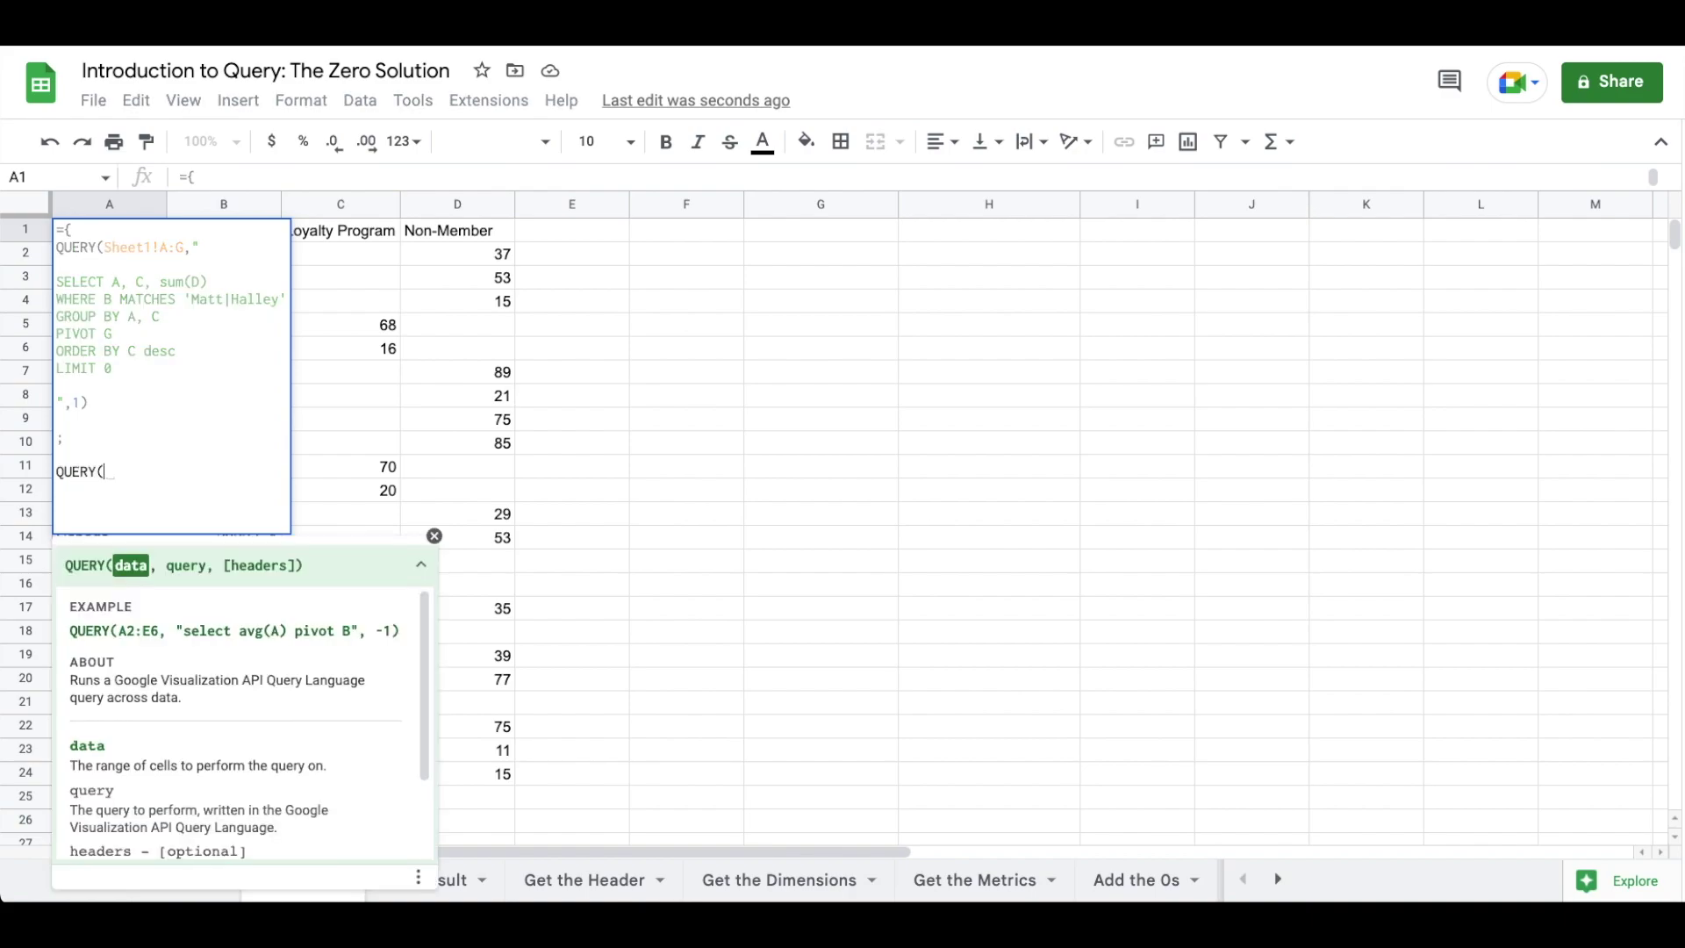
{"action": "key", "text": "ctrl+Return"}
{"action": "key", "text": "ctrl+v"}
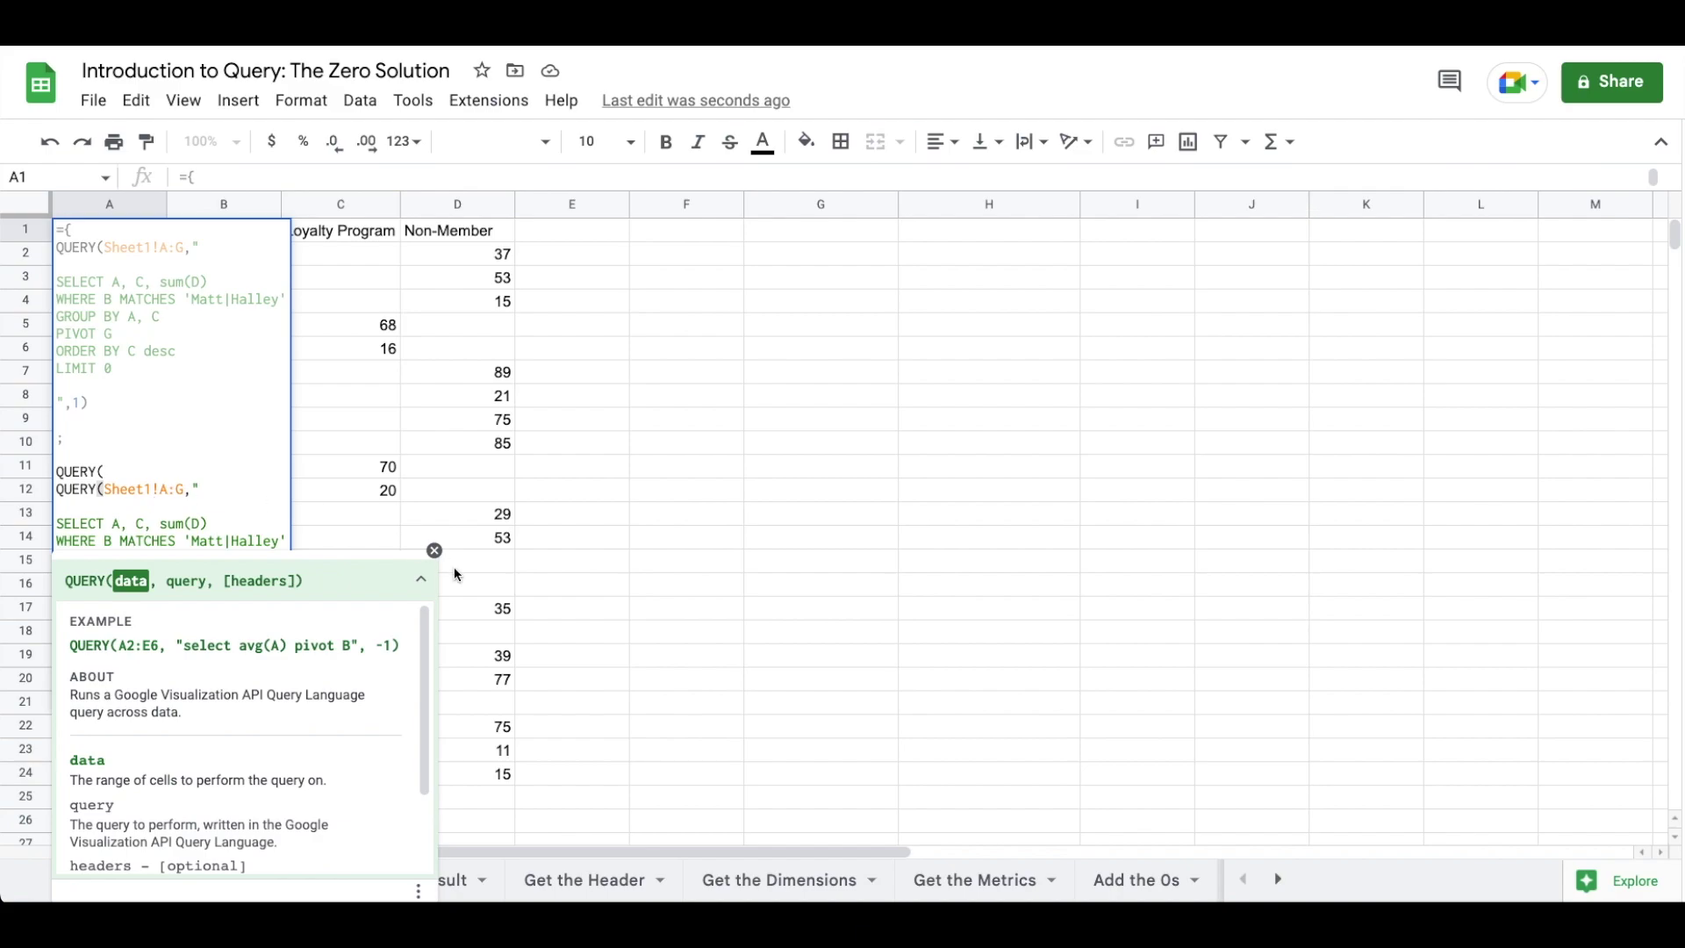
{"action": "left_click", "coordinate": [434, 551]}
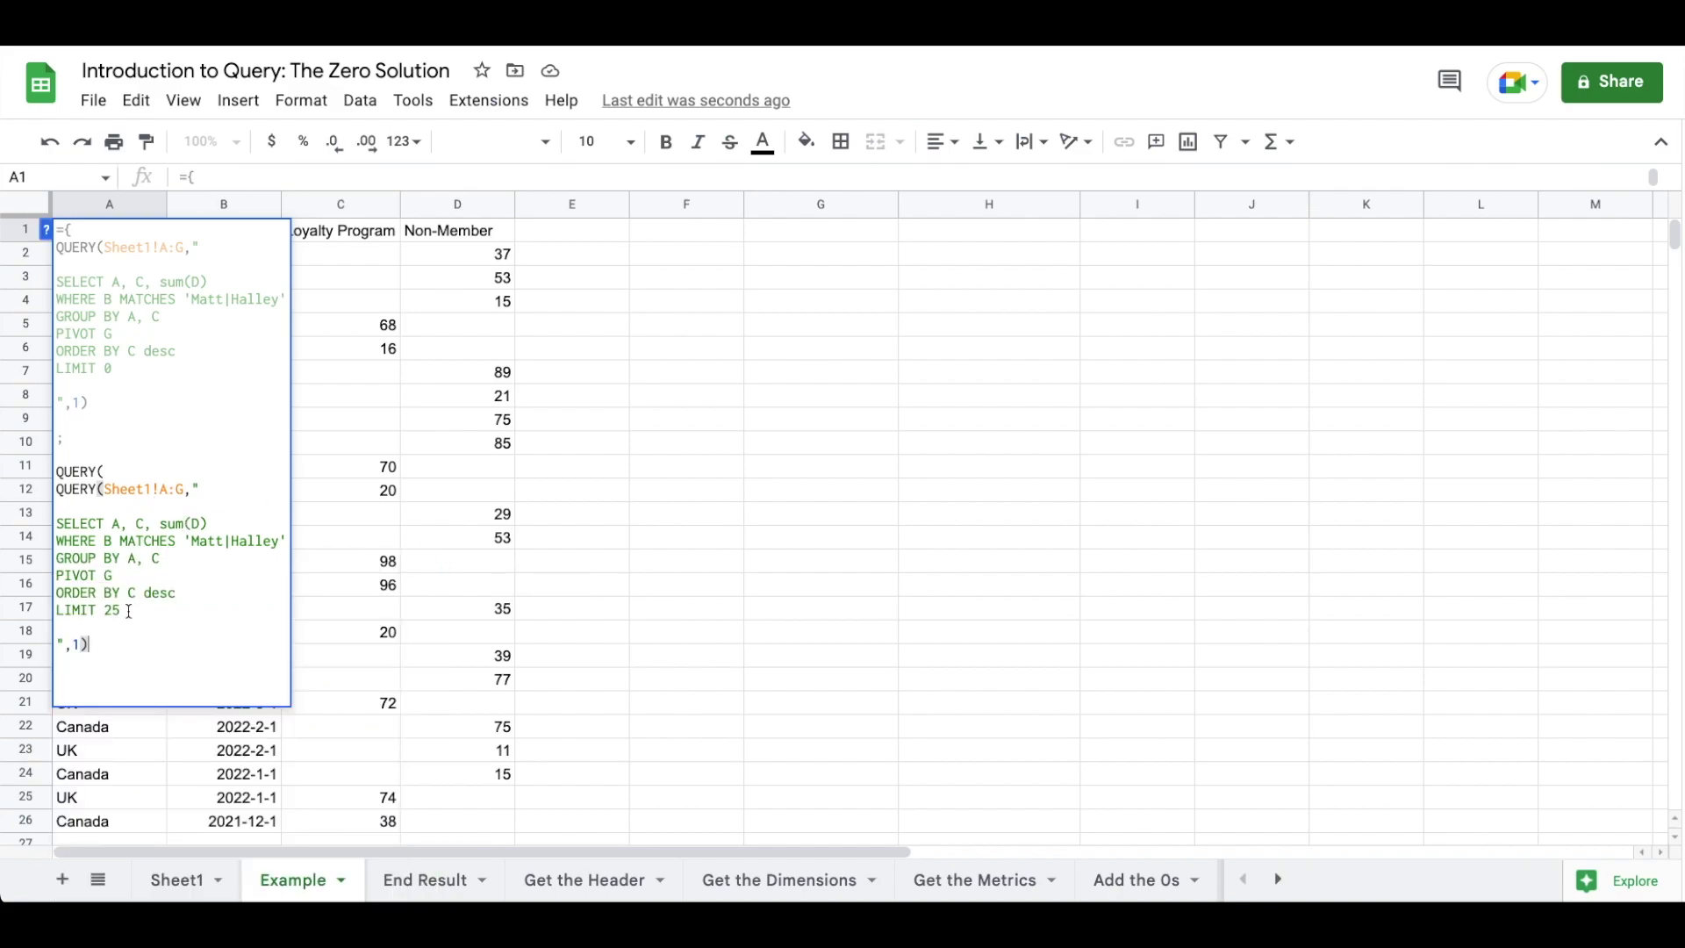
- Complete the dimensions query with "SELECT Col1, Col2 OFFSET 1" and a headers argument of 0
{"action": "type", "text": ",\""}
{"action": "key", "text": "ctrl+Return"}
{"action": "key", "text": "ctrl+Return"}
{"action": "type", "text": "SELEC"}
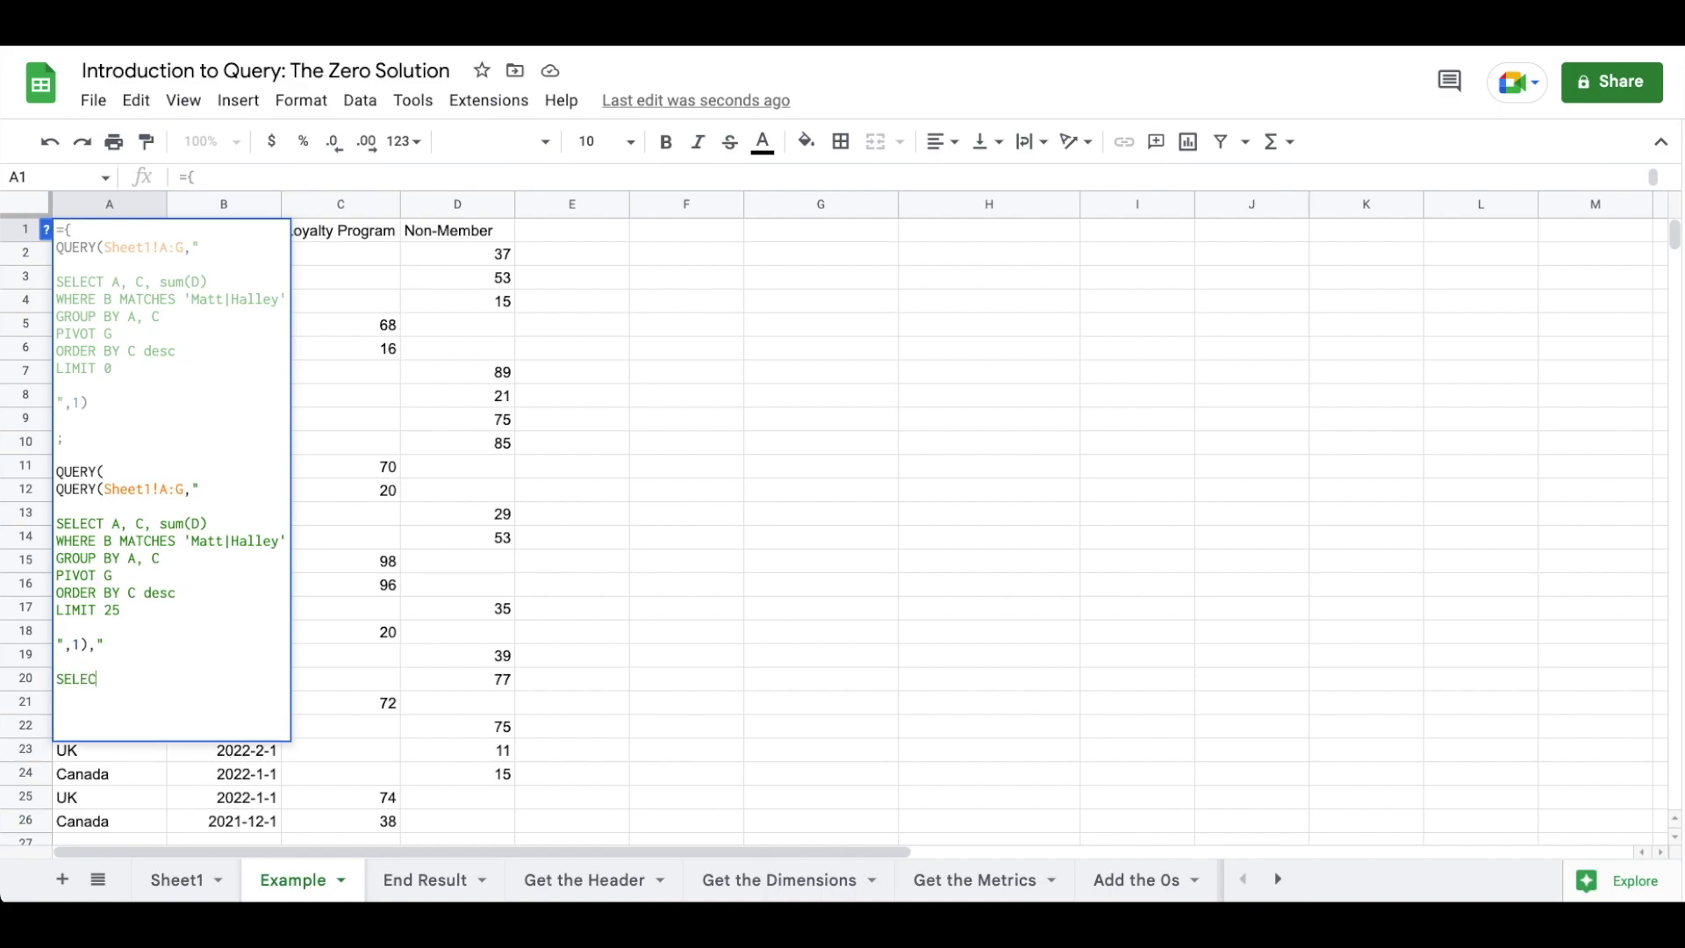
{"action": "type", "text": "T Col1, Col2"}
{"action": "key", "text": "ctrl+Return"}
{"action": "key", "text": "ctrl+Return"}
{"action": "type", "text": "OFFSET 1"}
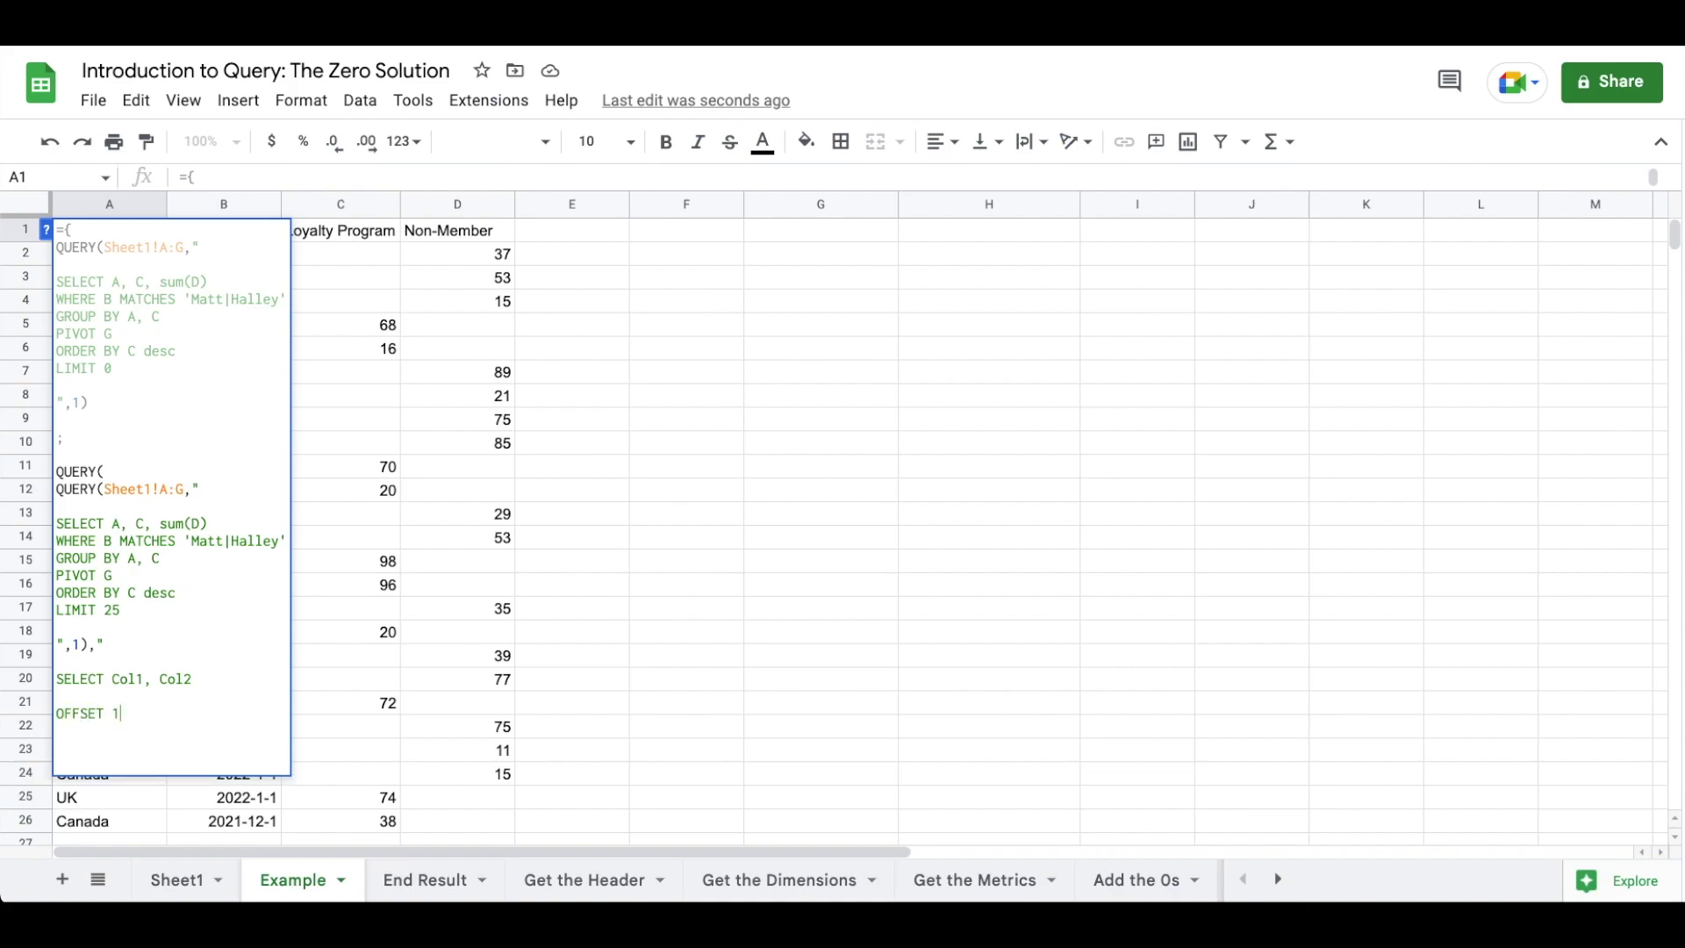
{"action": "key", "text": "ctrl+Return"}
{"action": "key", "text": "ctrl+Return"}
{"action": "type", "text": "\""}
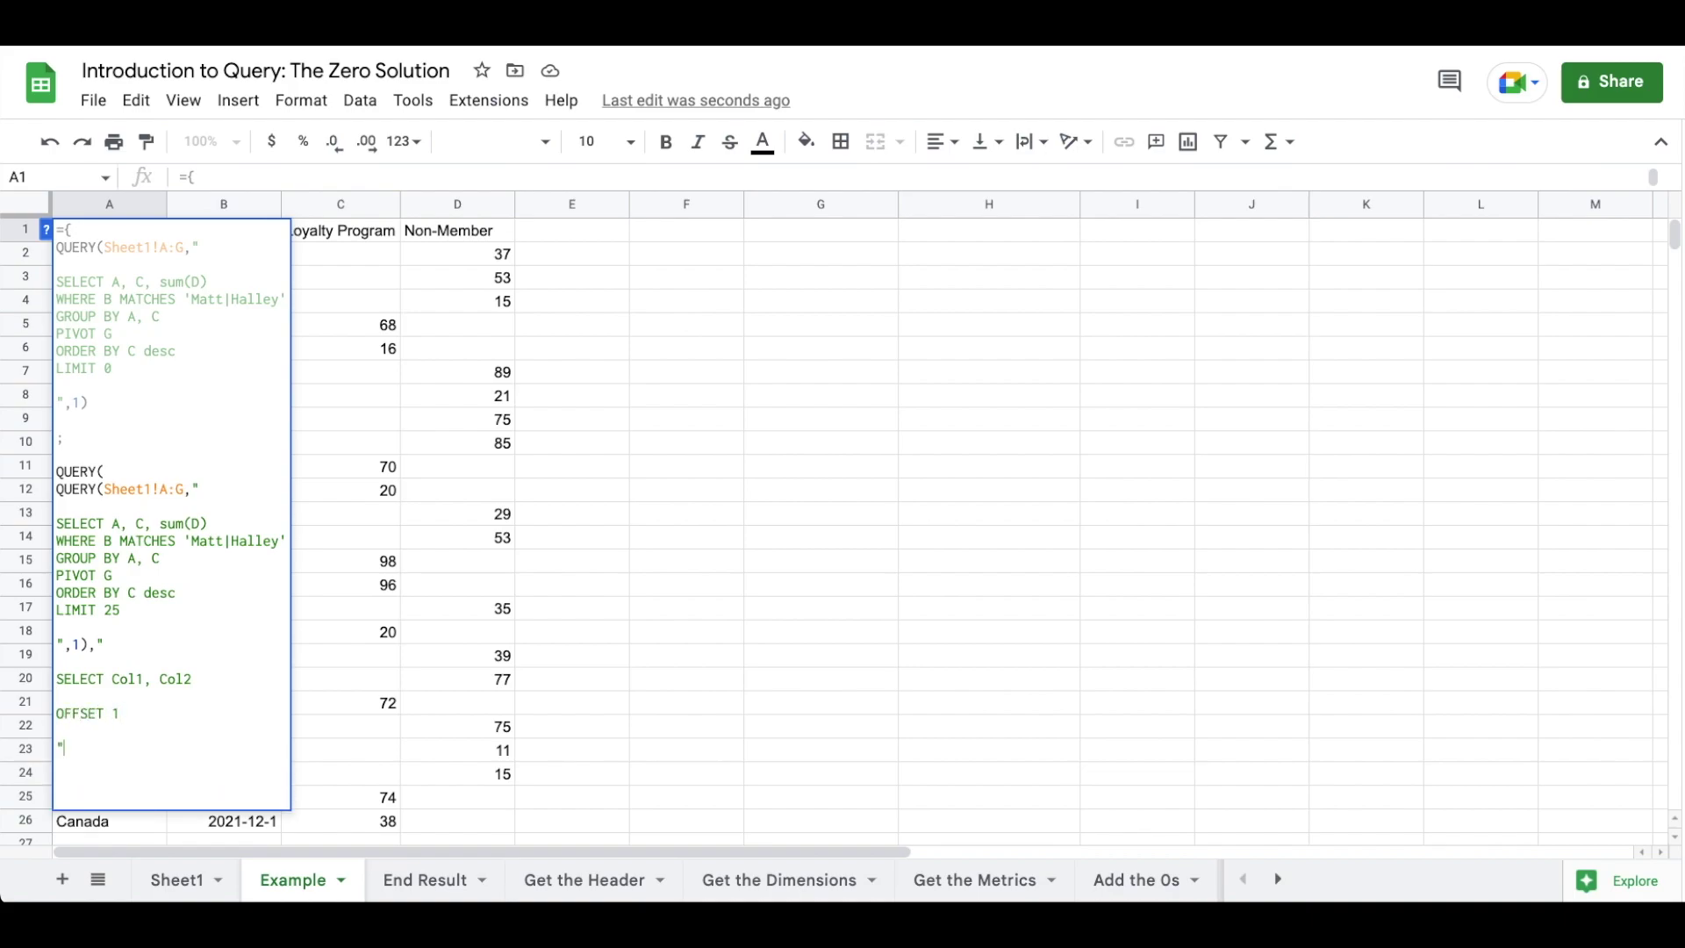
{"action": "type", "text": ",0)"}
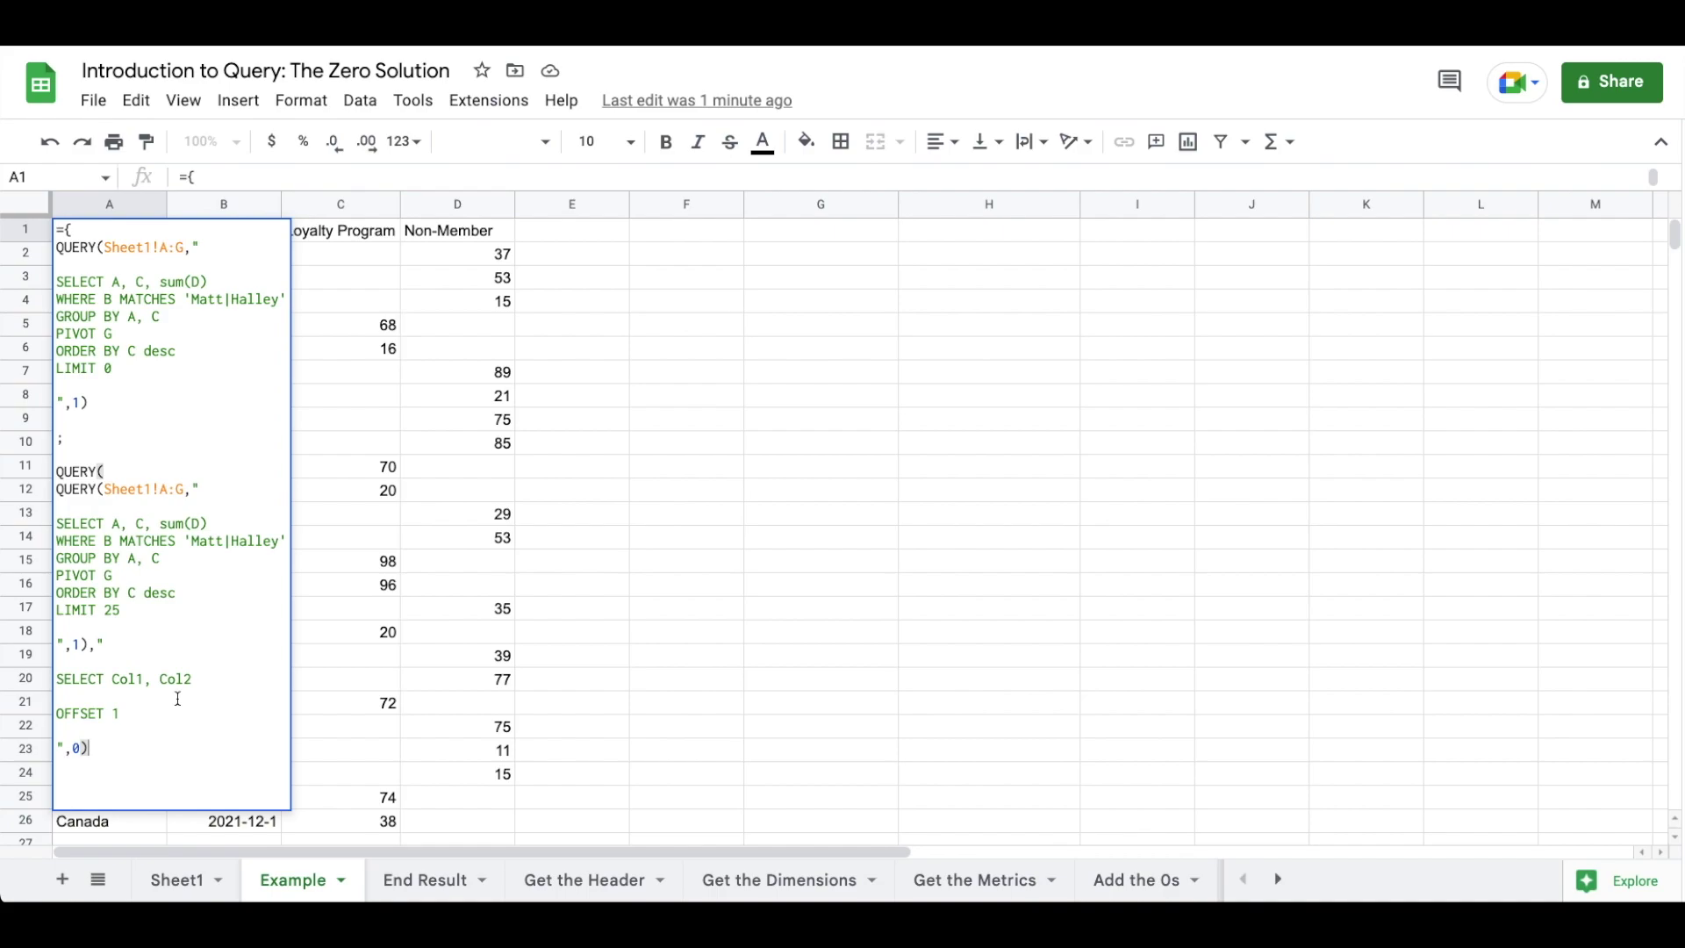
- Add a comma separator on its own line after the dimensions query, followed by ARRAYFORMULA( and N( on separate lines
{"action": "key", "text": "ctrl+Return"}
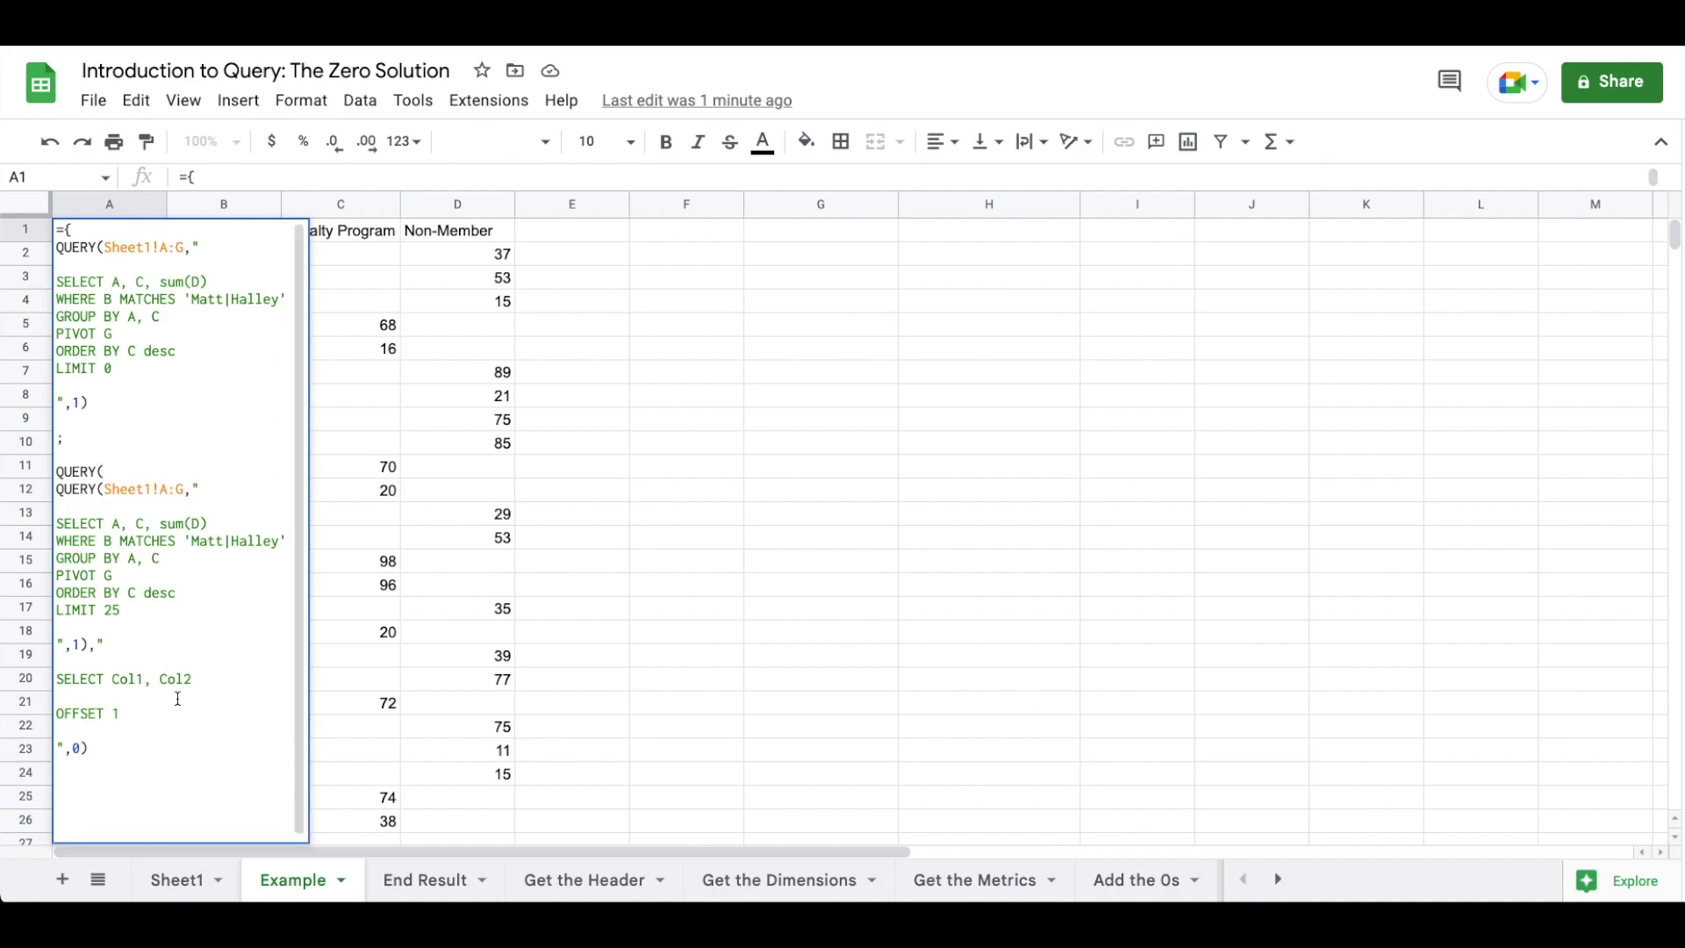
{"action": "type", "text": ","}
{"action": "key", "text": "ctrl+Return"}
{"action": "key", "text": "ctrl+Return"}
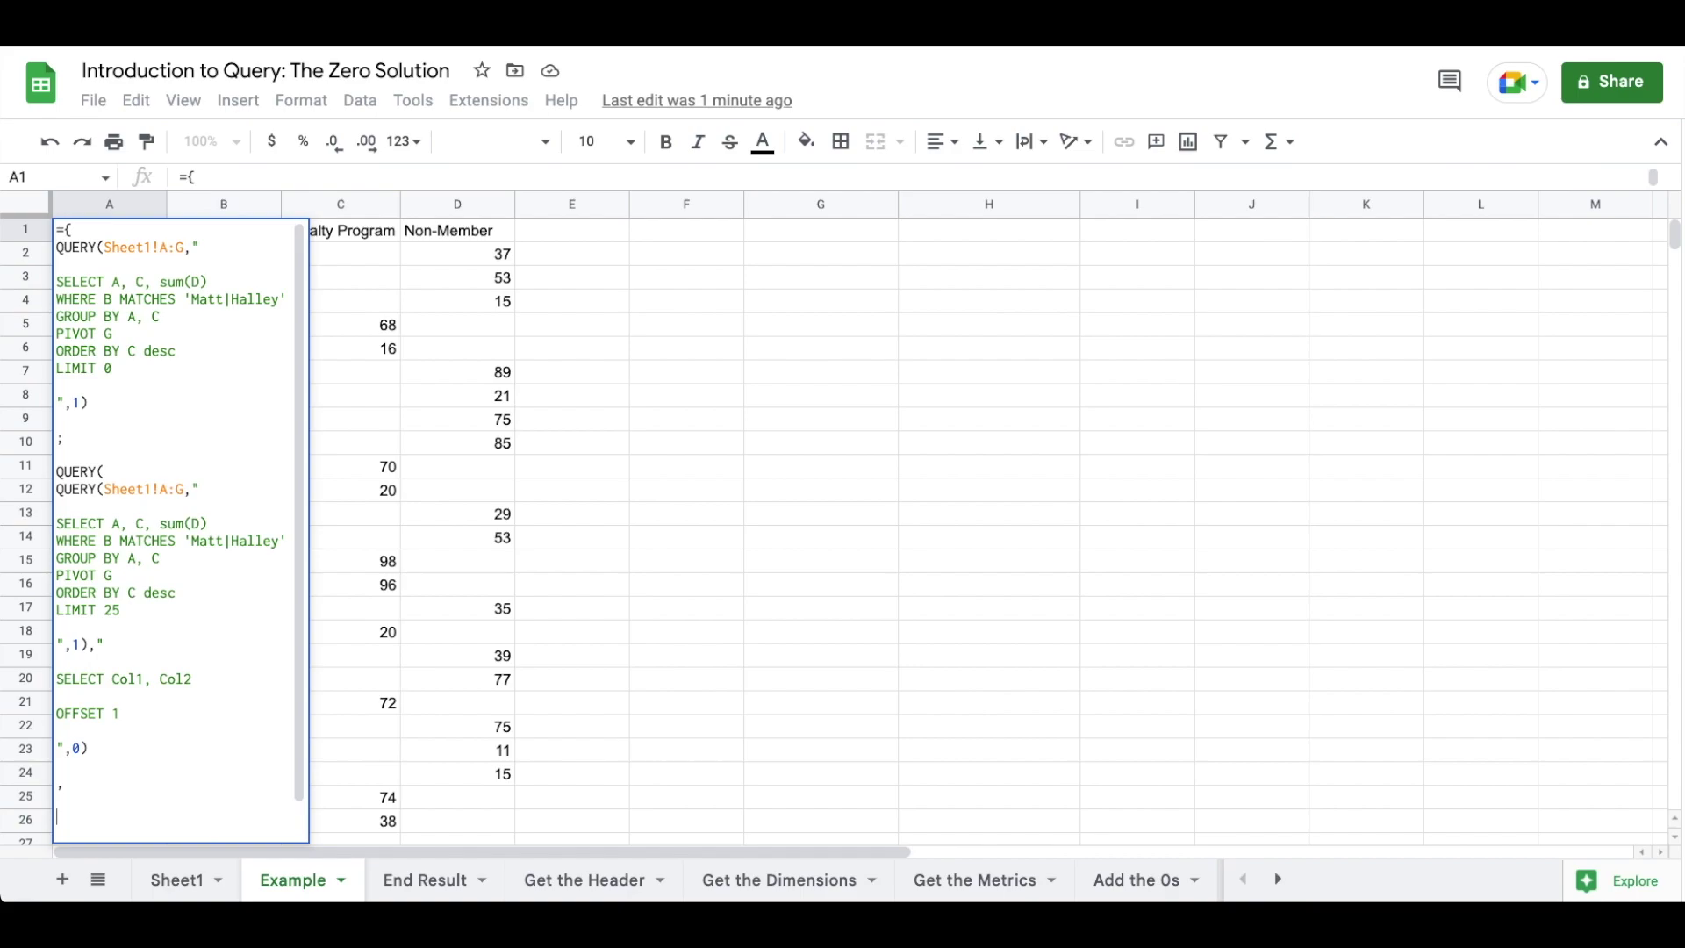
{"action": "type", "text": "ARRAY"}
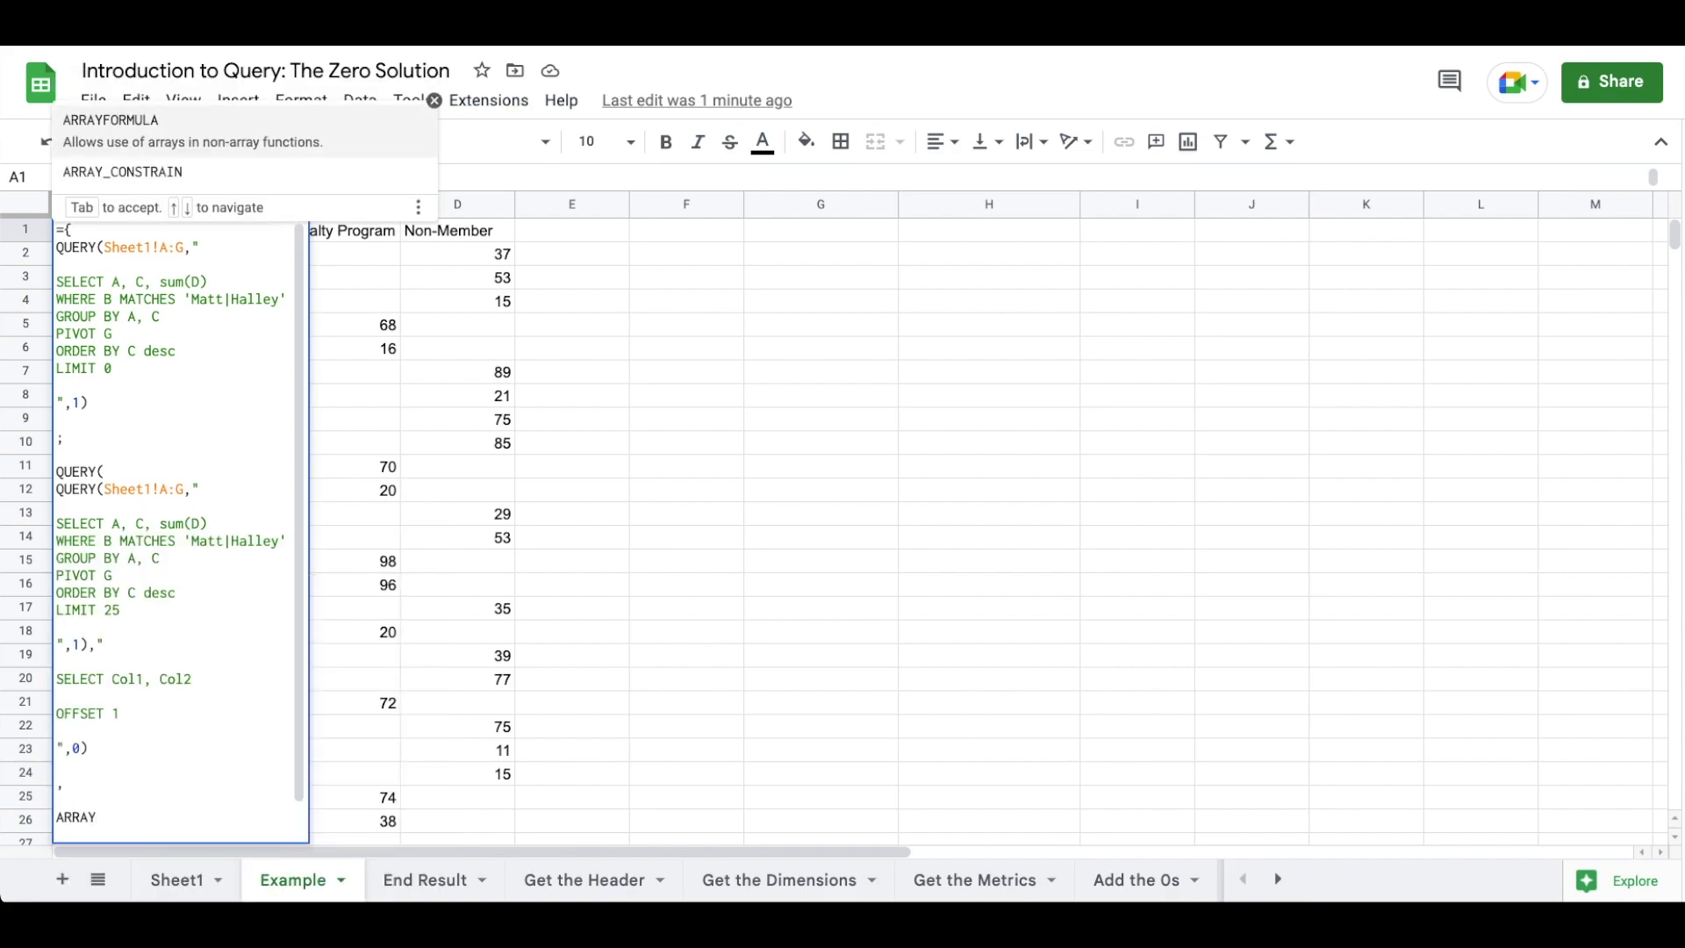
{"action": "key", "text": "Tab"}
{"action": "key", "text": "ctrl+Return"}
{"action": "type", "text": "N("}
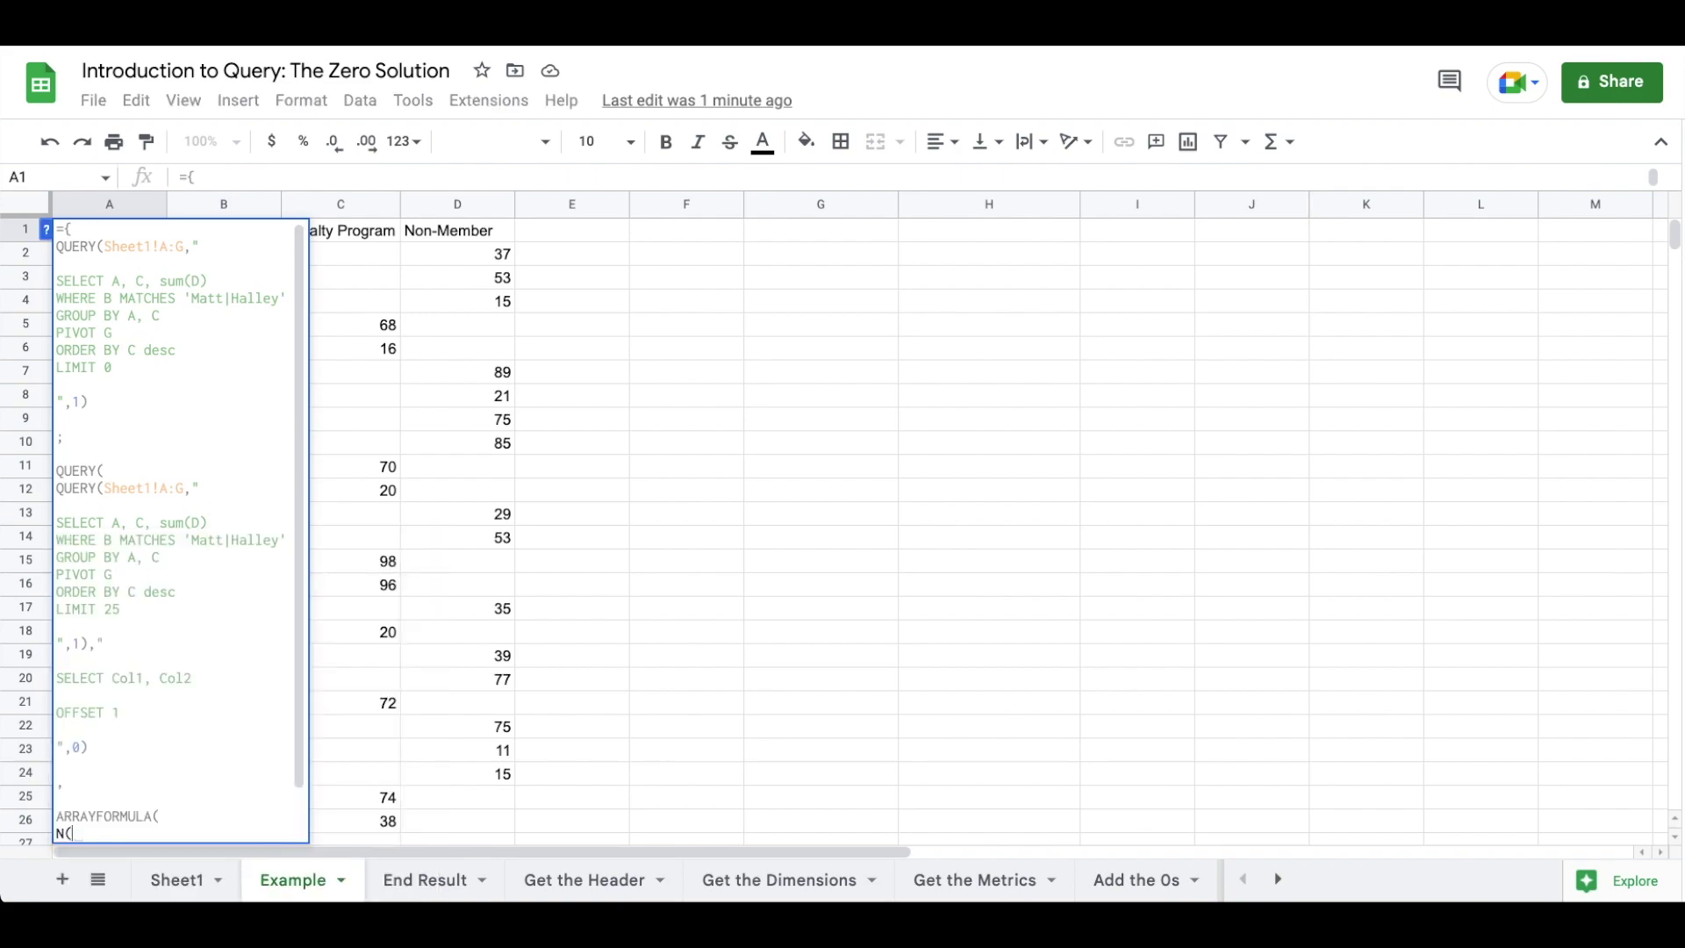
{"action": "scroll", "coordinate": [162, 635], "scroll_direction": "down", "scroll_amount": 1}
{"action": "key", "text": "ctrl+Return"}
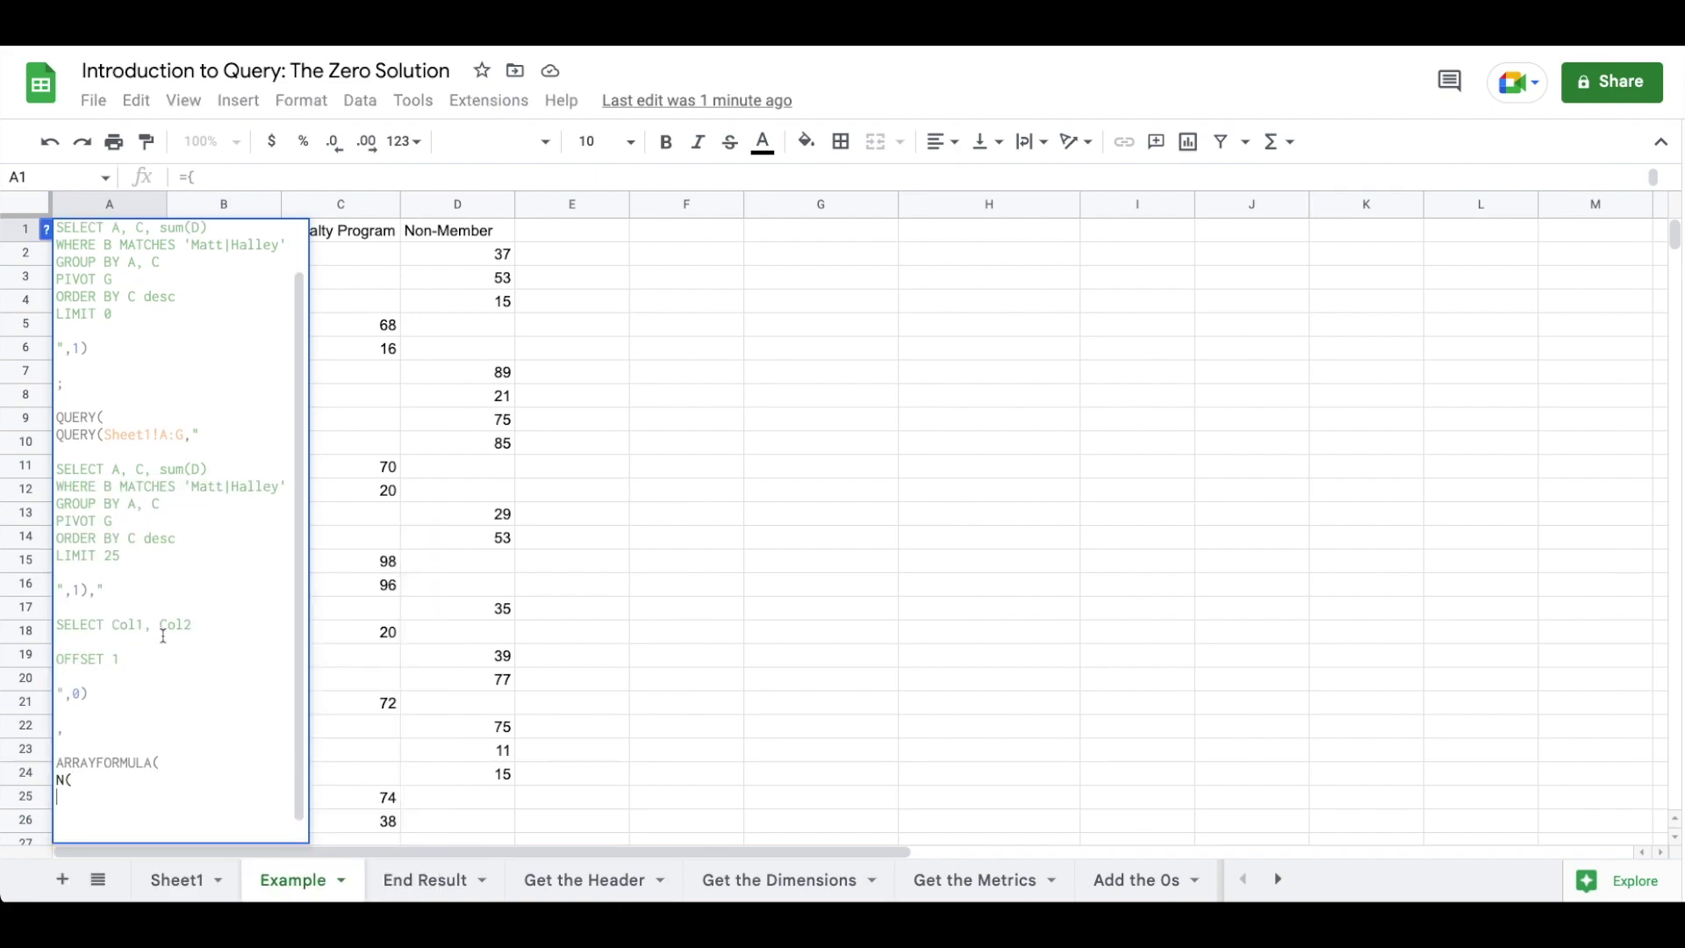
- Start a QUERY( inside N( and paste the copied LIMIT 25 query as its data
{"action": "type", "text": "QUERY("}
{"action": "key", "text": "ctrl+Return"}
{"action": "key", "text": "ctrl+v"}
{"action": "scroll", "coordinate": [180, 527], "scroll_direction": "down", "scroll_amount": 4}
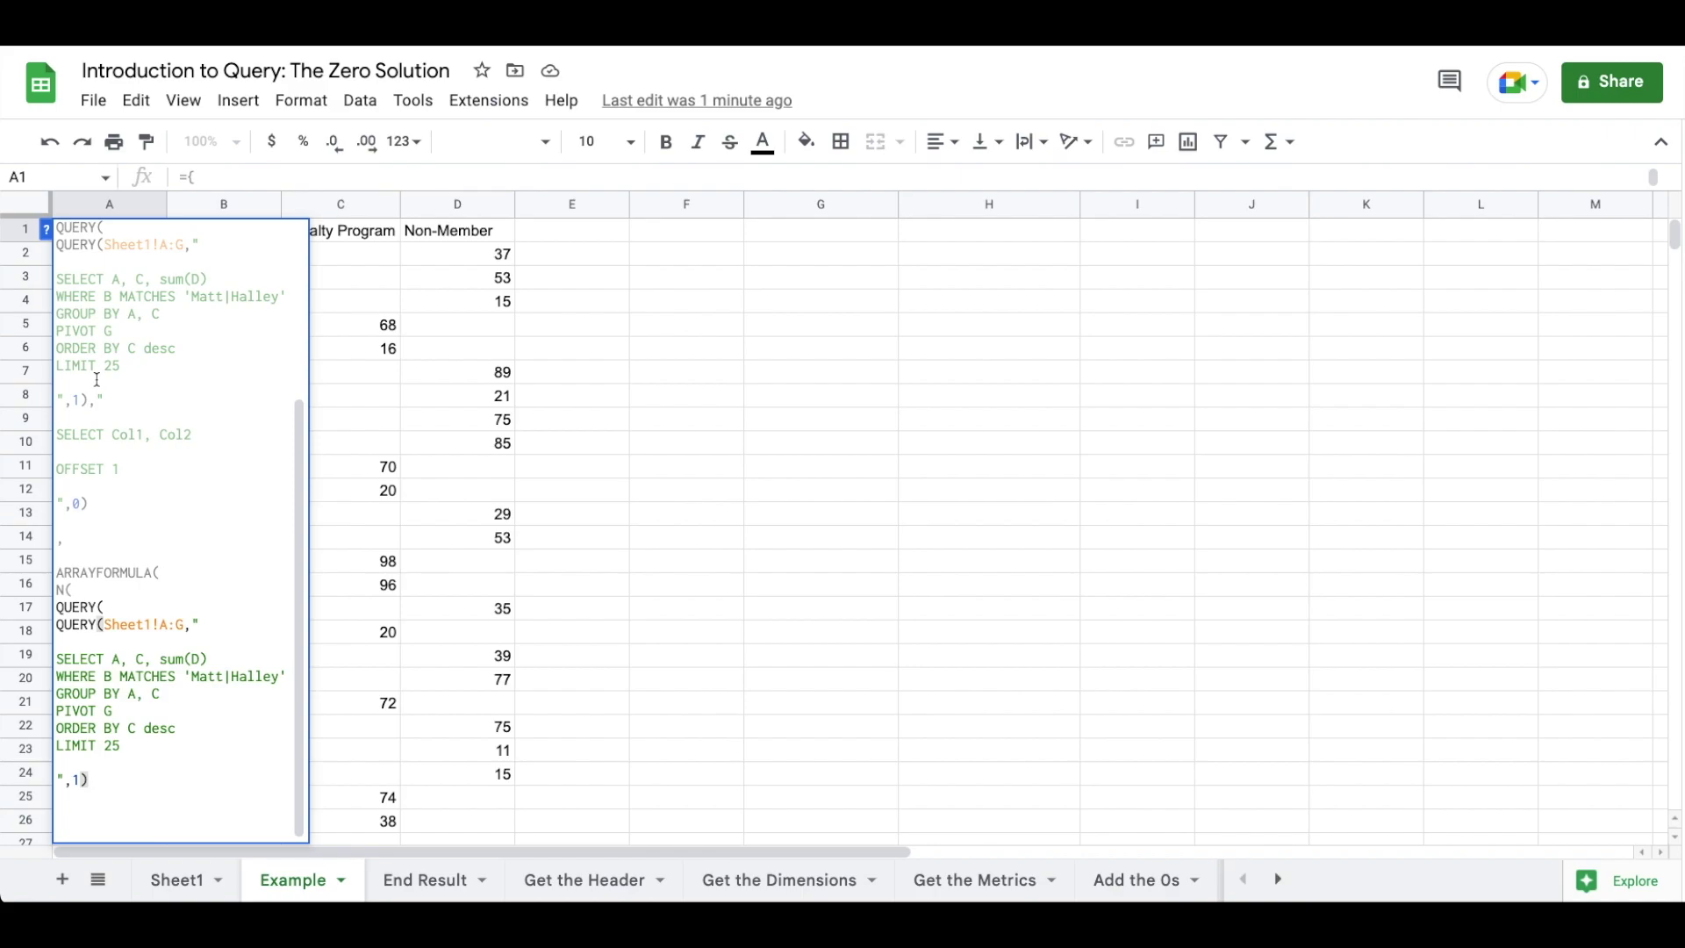
- Complete the metrics query with "SELECT Col3, Col4 OFFSET 1", headers 0, and closing parentheses for QUERY, N and ARRAYFORMULA
{"action": "type", "text": ",\""}
{"action": "key", "text": "ctrl+Return"}
{"action": "key", "text": "ctrl+Return"}
{"action": "type", "text": "SELECT Col3, Col4"}
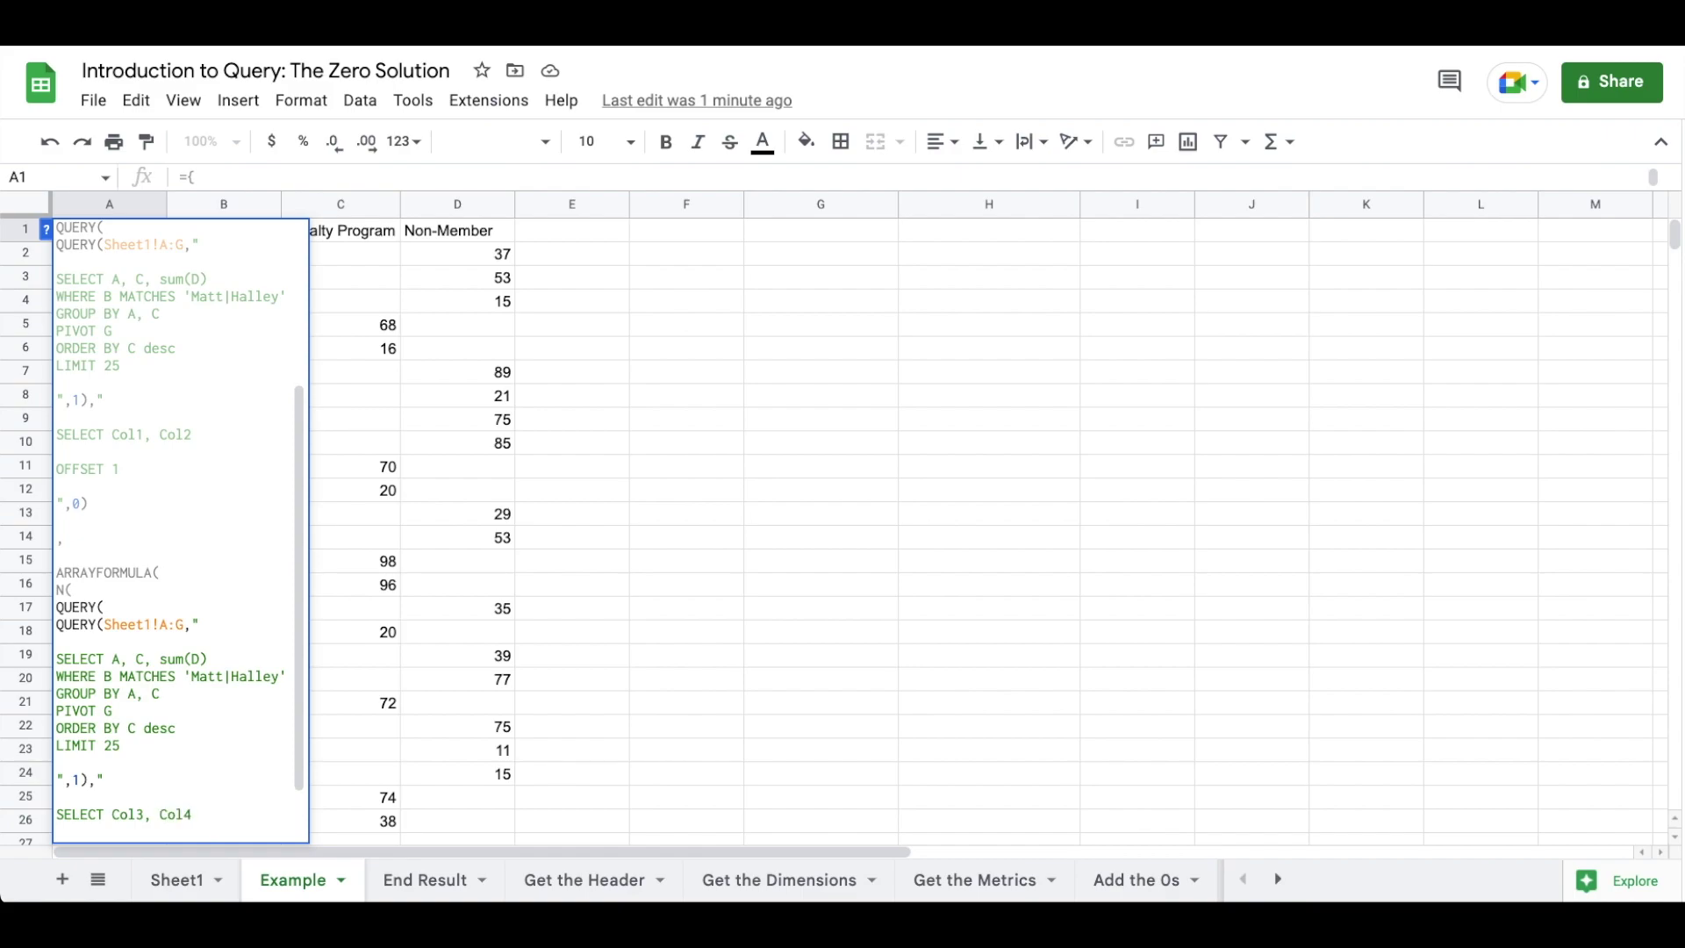
{"action": "key", "text": "alt+Return"}
{"action": "key", "text": "alt+Return"}
{"action": "type", "text": "OFFSET 1"}
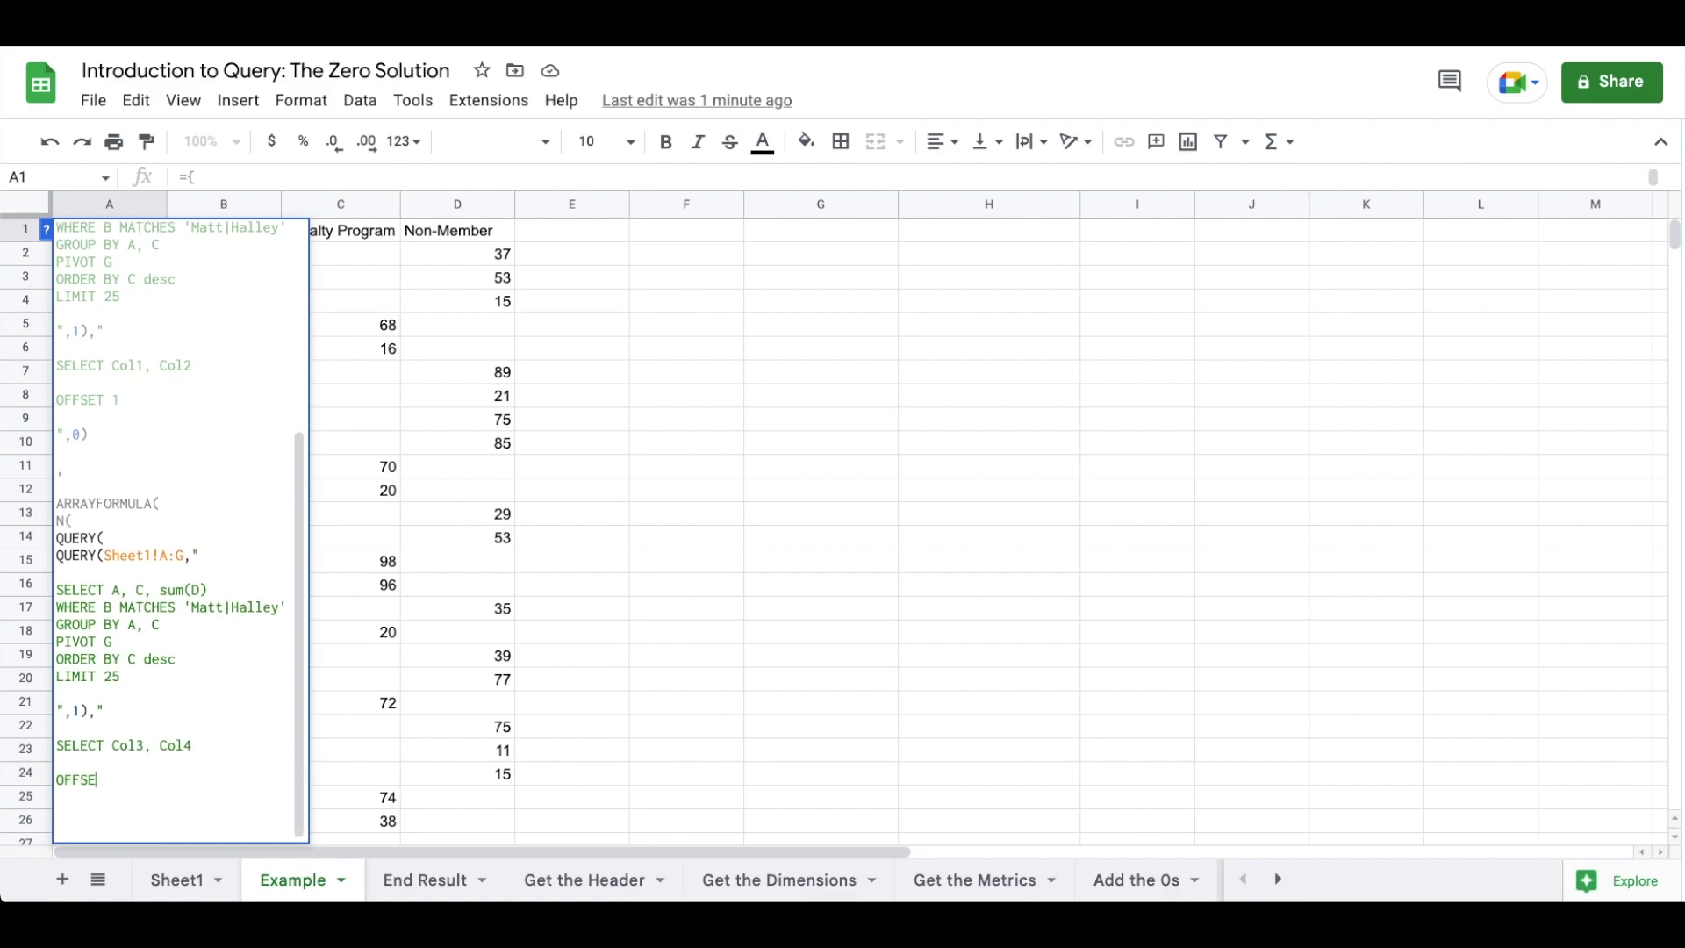
{"action": "key", "text": "alt+Return"}
{"action": "key", "text": "alt+Return"}
{"action": "type", "text": "\",0))"}
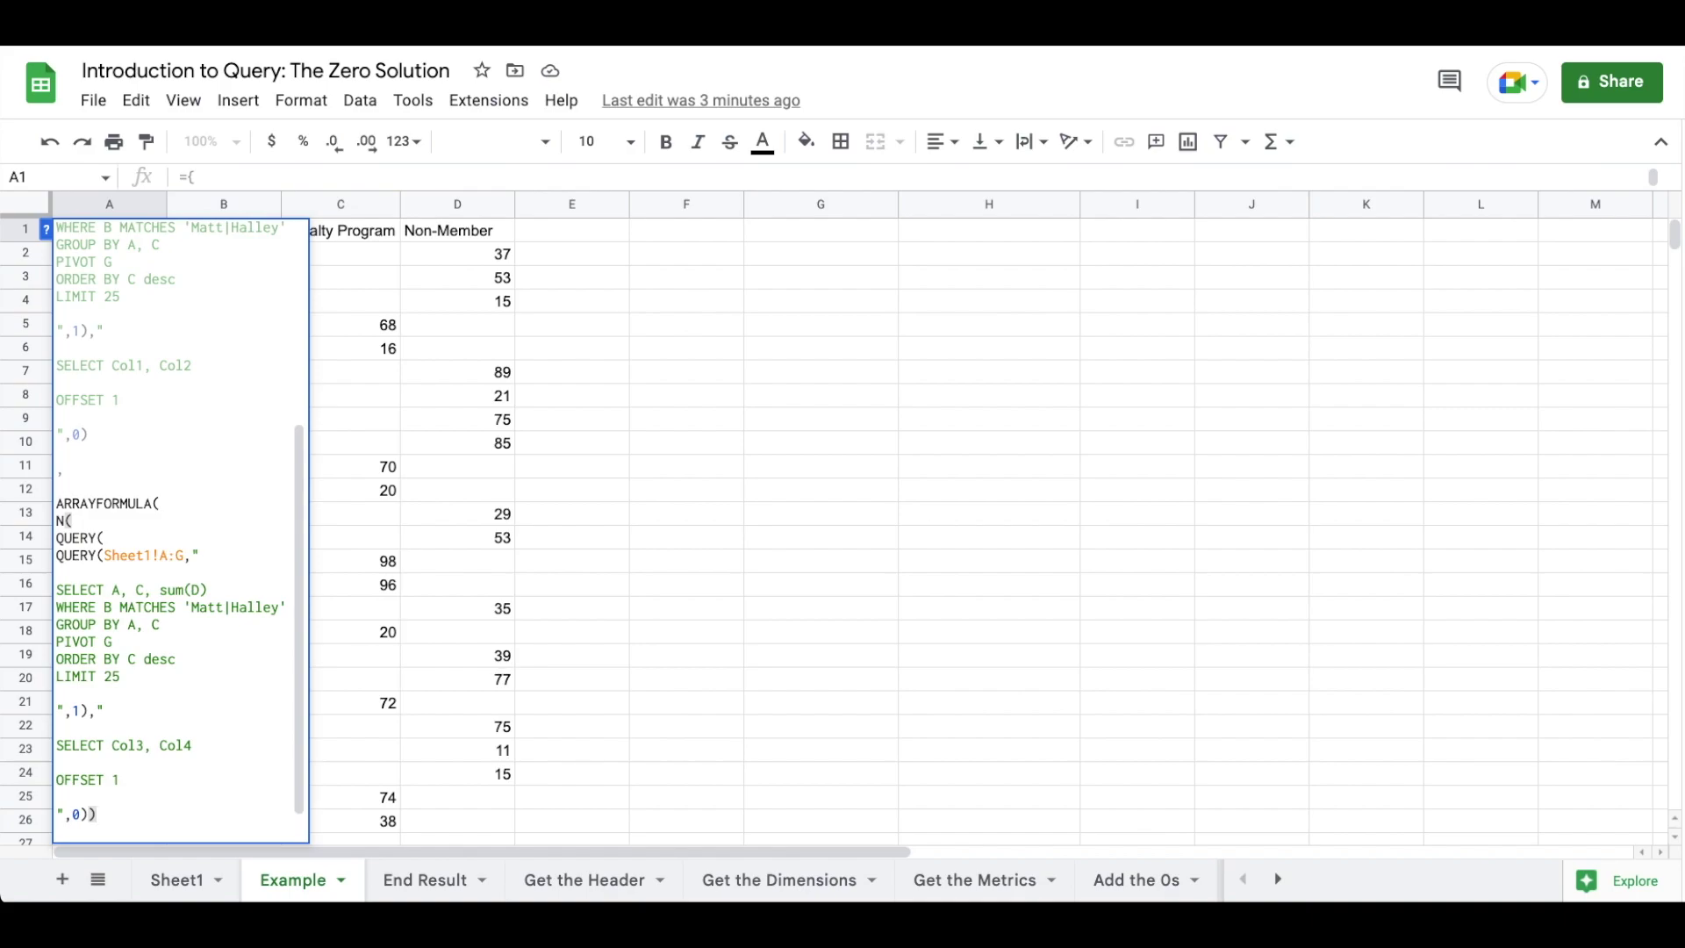
{"action": "type", "text": ")"}
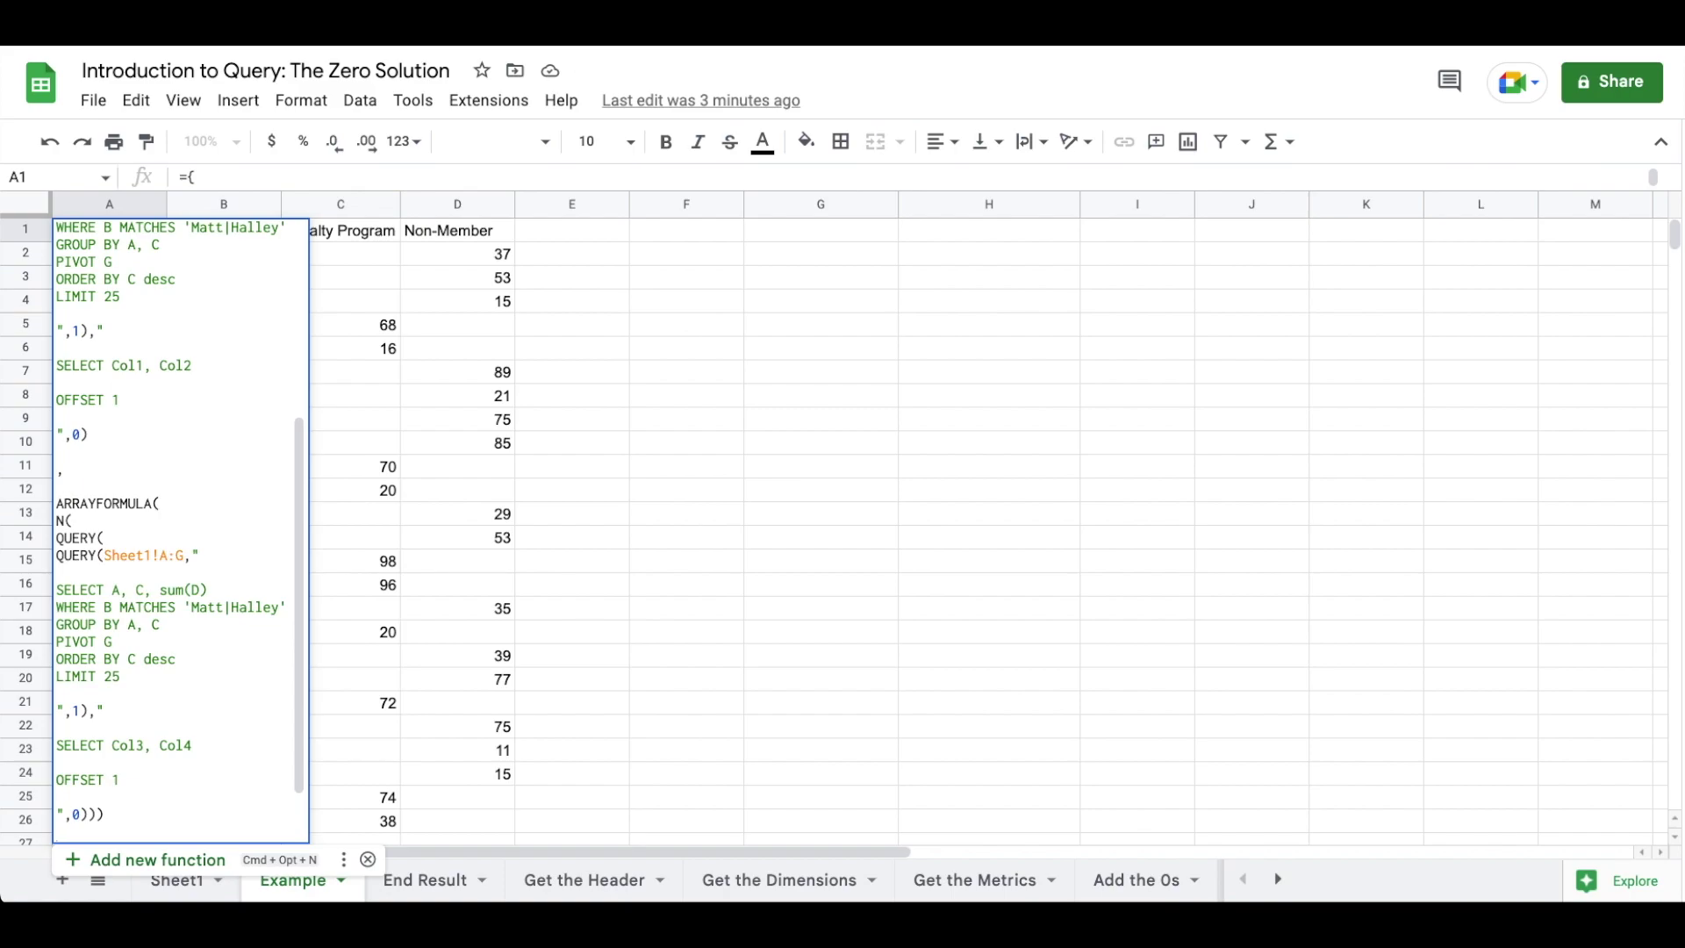
- Close the array with a brace } on its own line at the end and commit A1's formula
{"action": "scroll", "coordinate": [153, 507], "scroll_direction": "down", "scroll_amount": 1}
{"action": "type", "text": "}"}
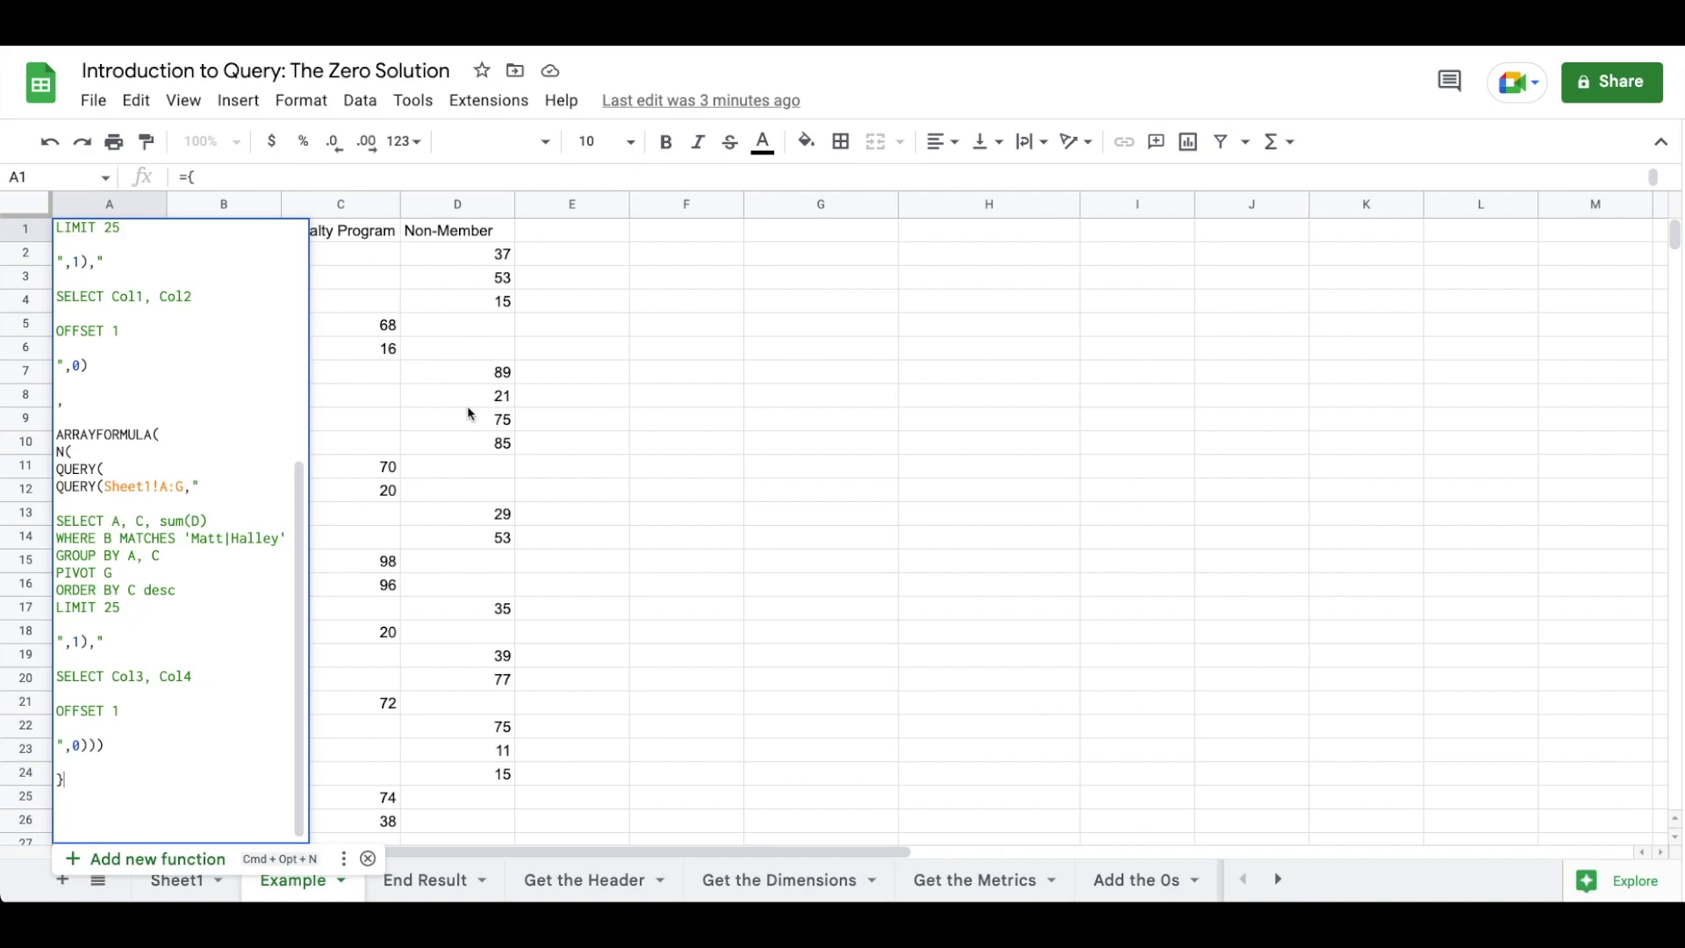
{"action": "key", "text": "Return"}
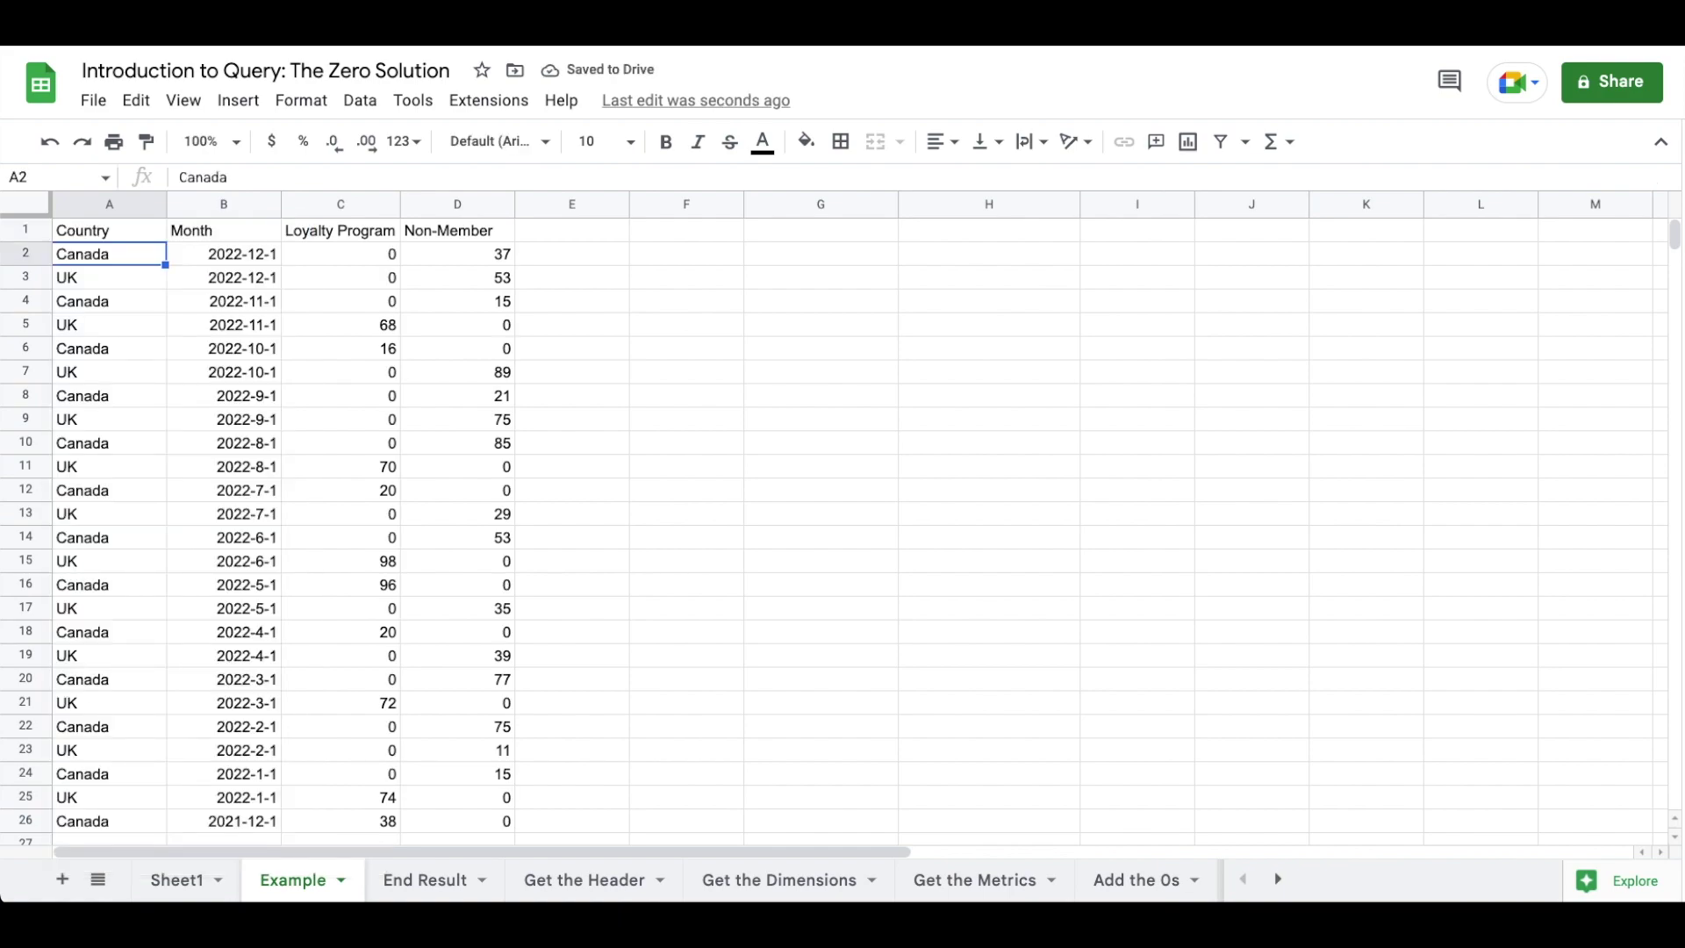
- In A1's formula, move the opening brace { onto its own line and insert an outer QUERY( right after the equals sign
{"action": "key", "text": "Up"}
{"action": "key", "text": "Return"}
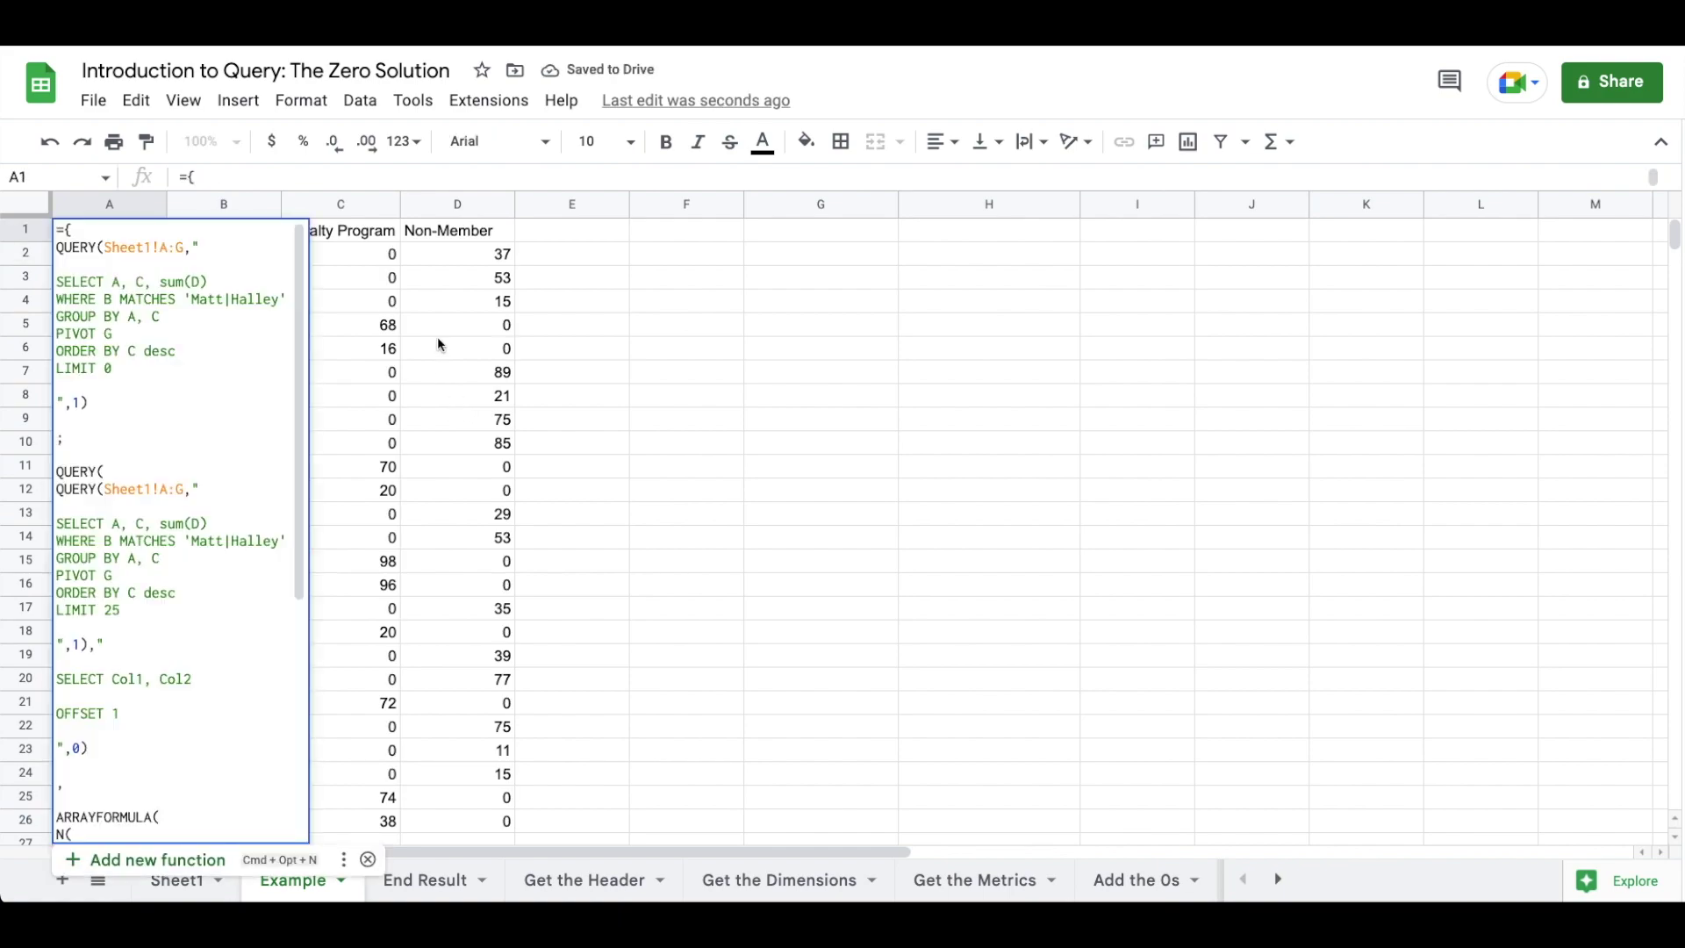
{"action": "left_click", "coordinate": [64, 228]}
{"action": "key", "text": "alt+Return"}
{"action": "key", "text": "Up"}
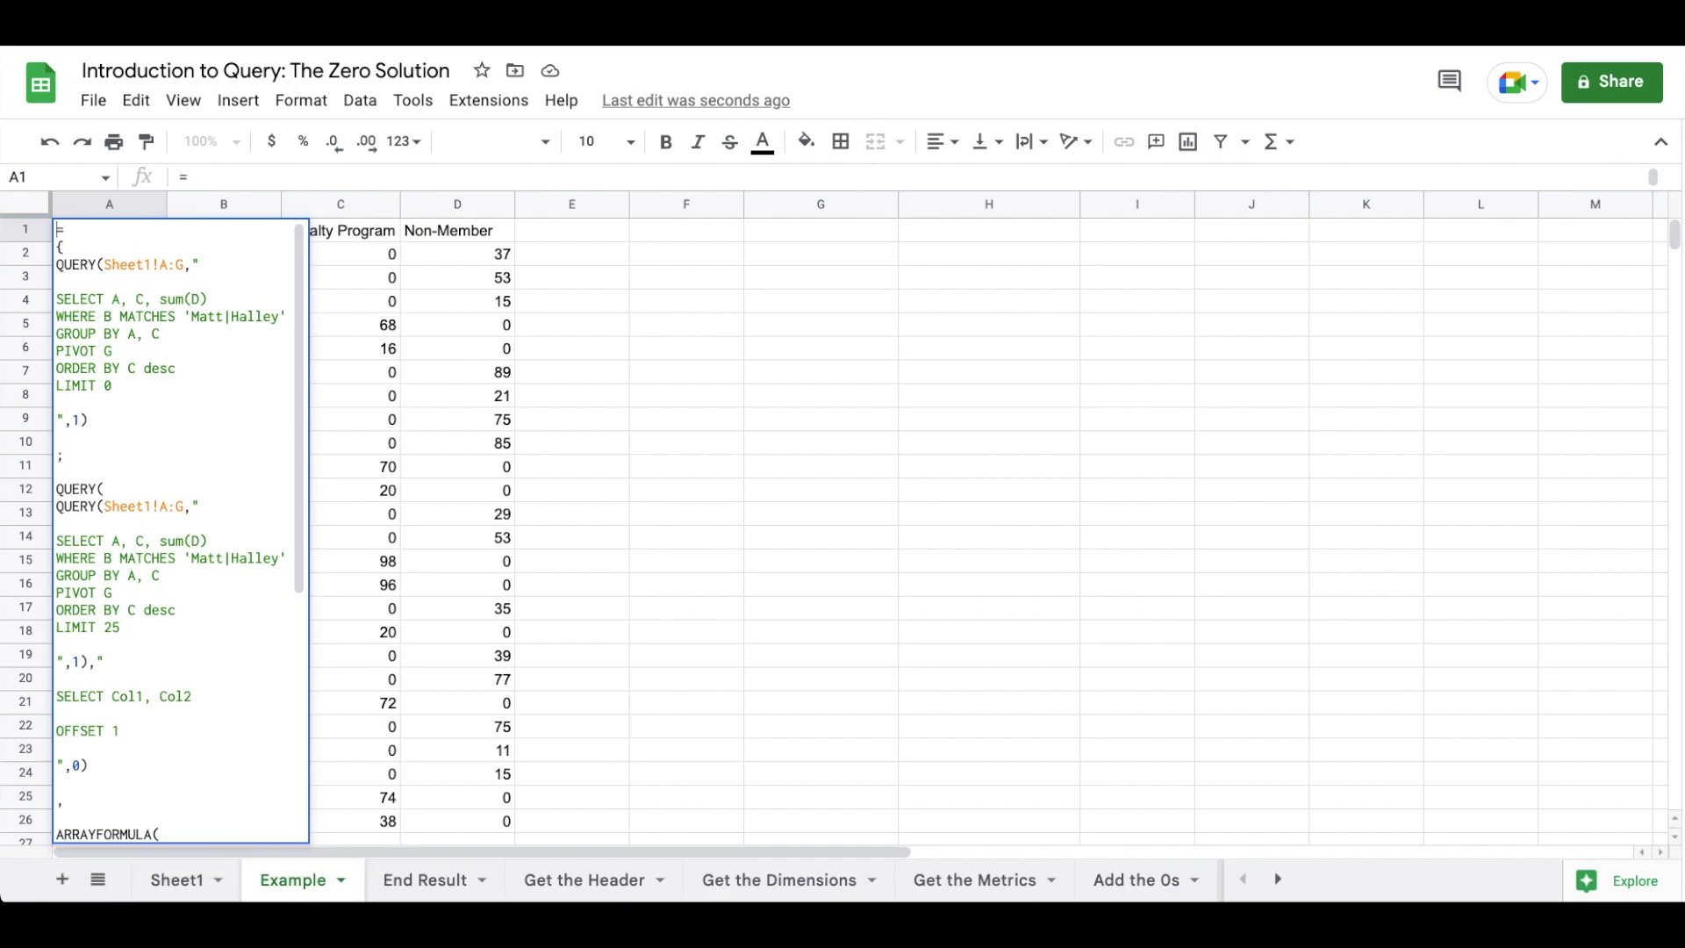
{"action": "type", "text": "QUERY("}
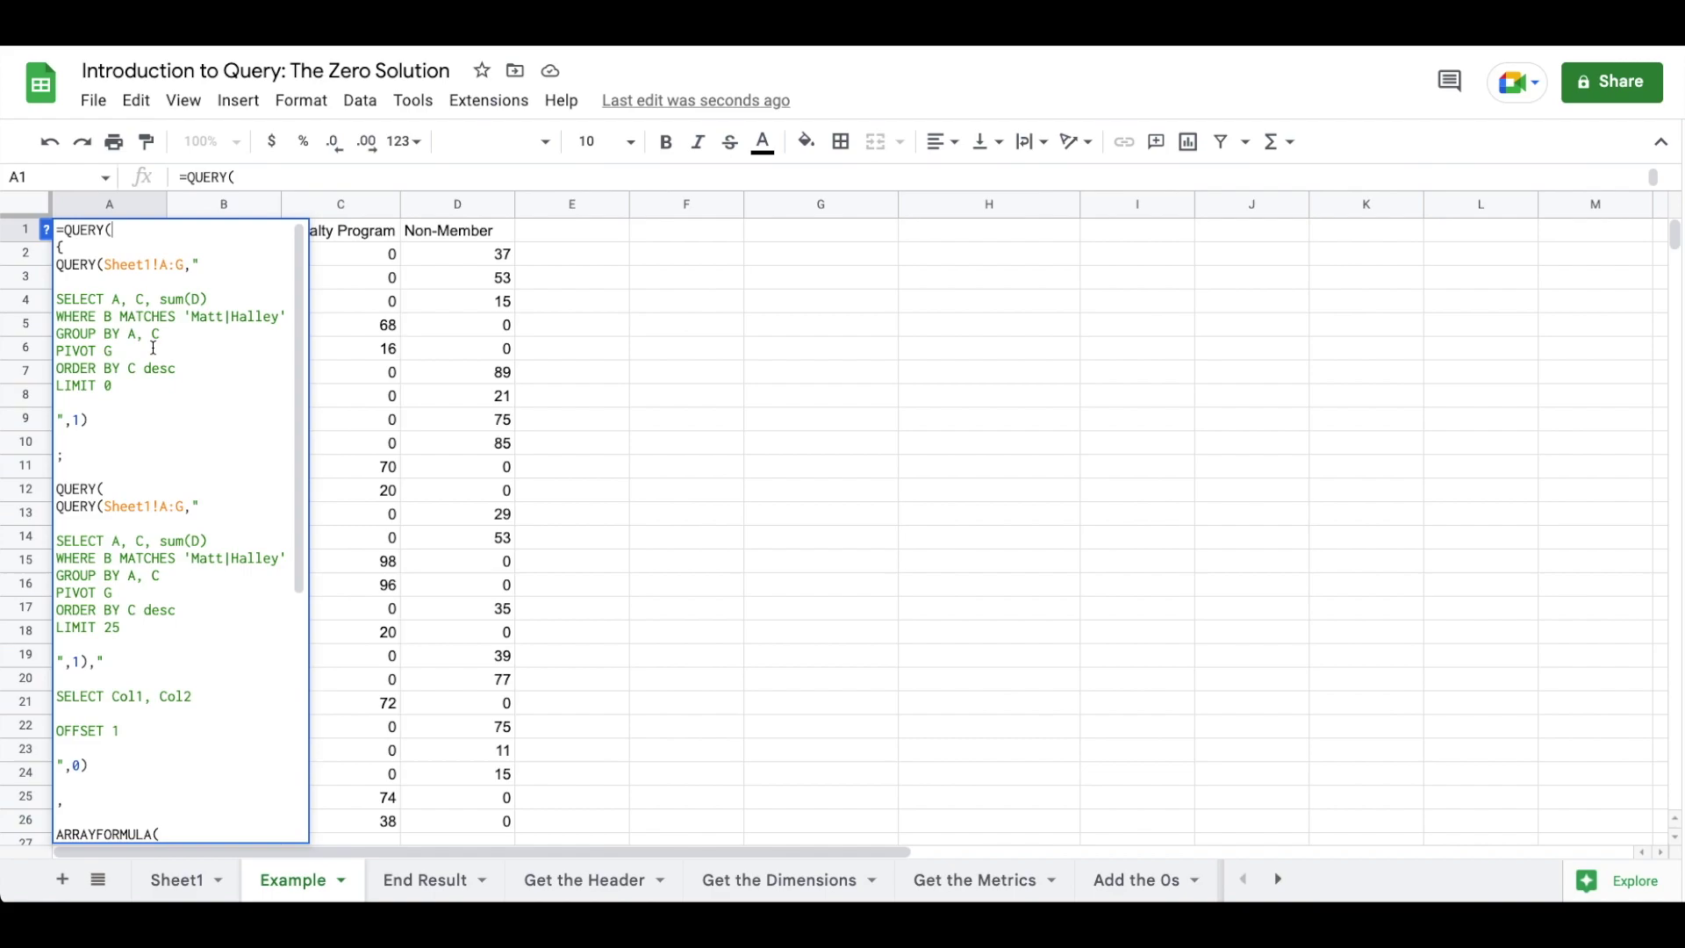
- Add a comma and an opening quotation mark after the array's closing brace }, and start a new line for the outer query string
{"action": "scroll", "coordinate": [153, 348], "scroll_direction": "down", "scroll_amount": 5}
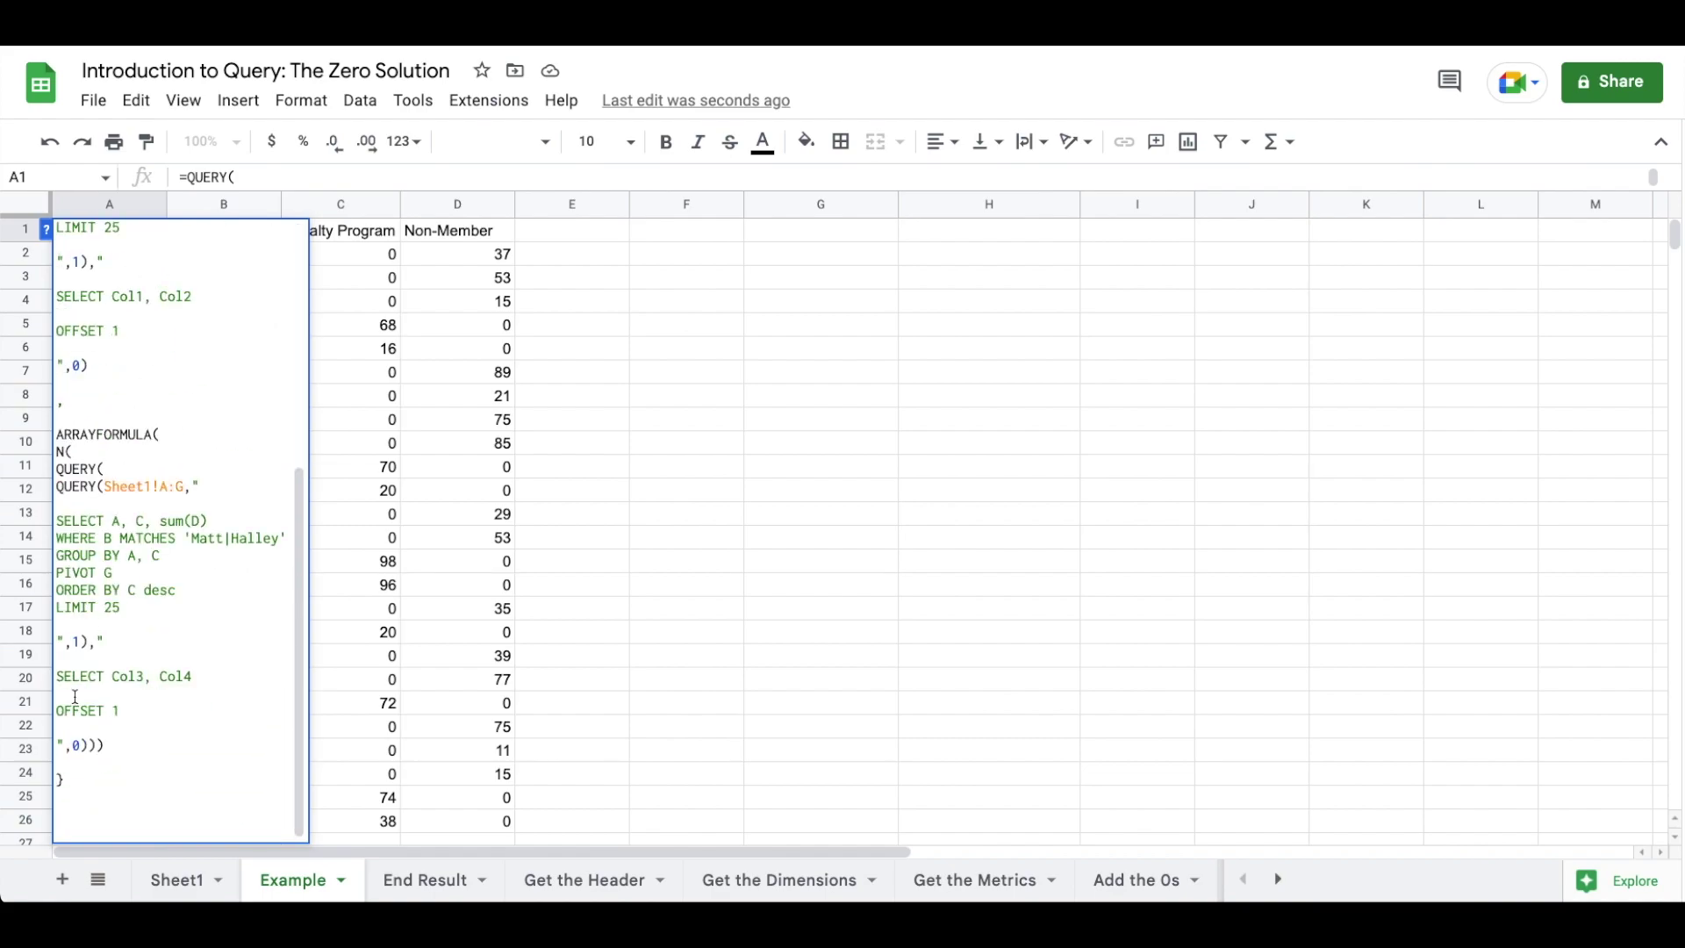
{"action": "left_click", "coordinate": [46, 230]}
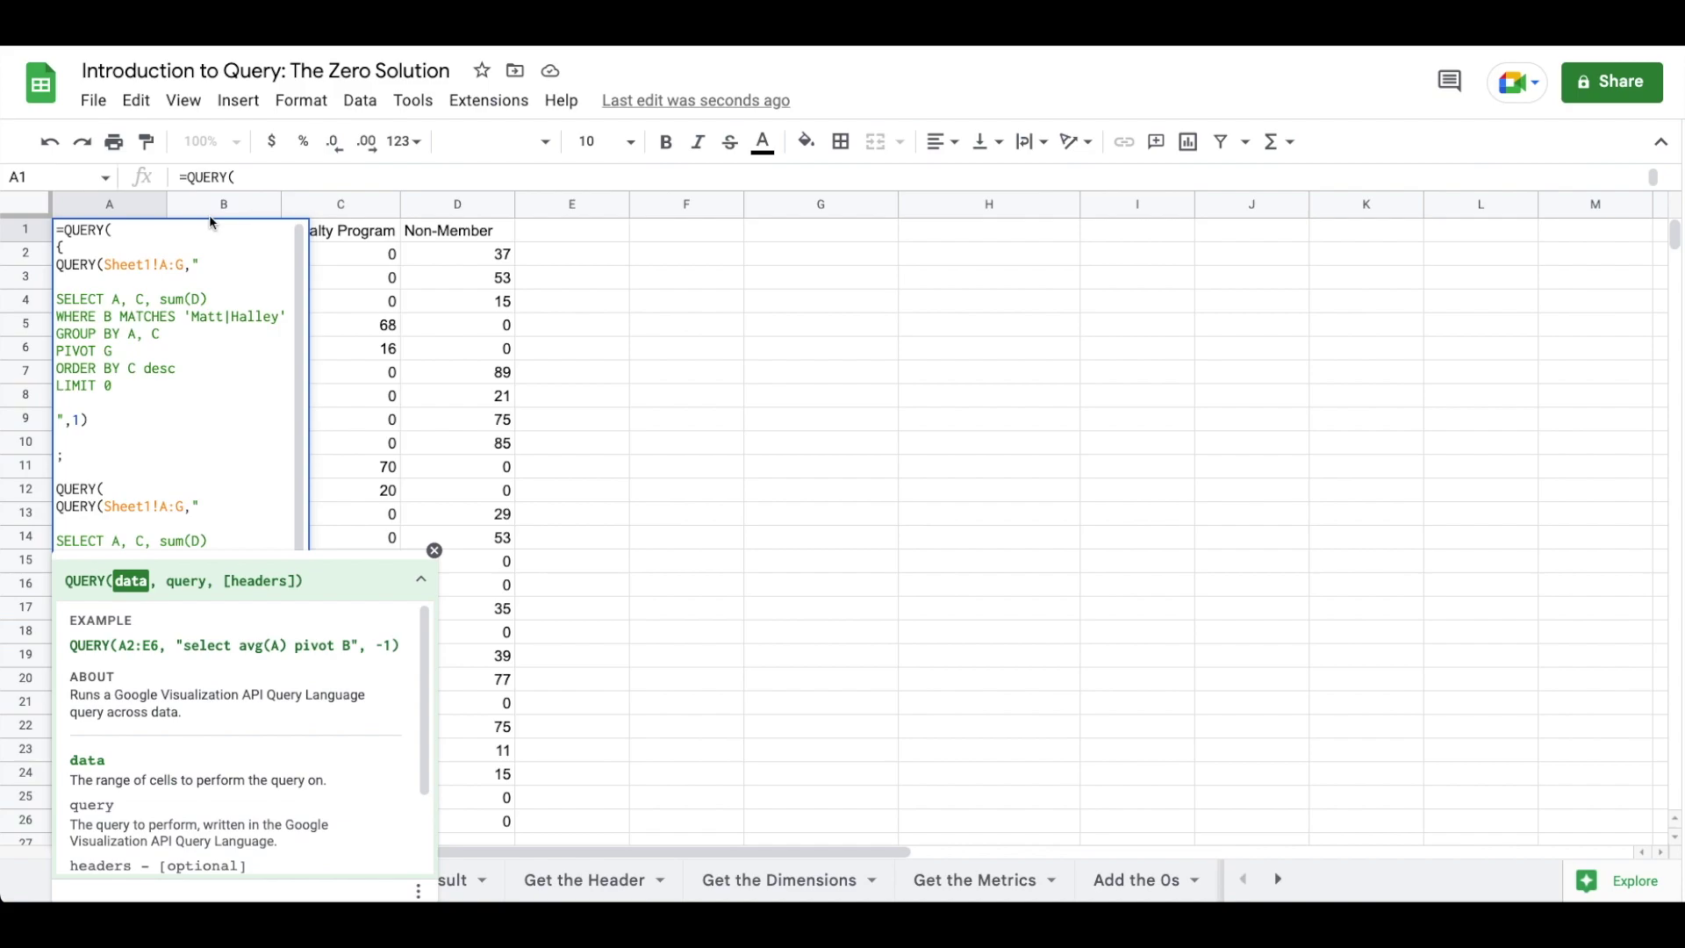
{"action": "left_click", "coordinate": [434, 550]}
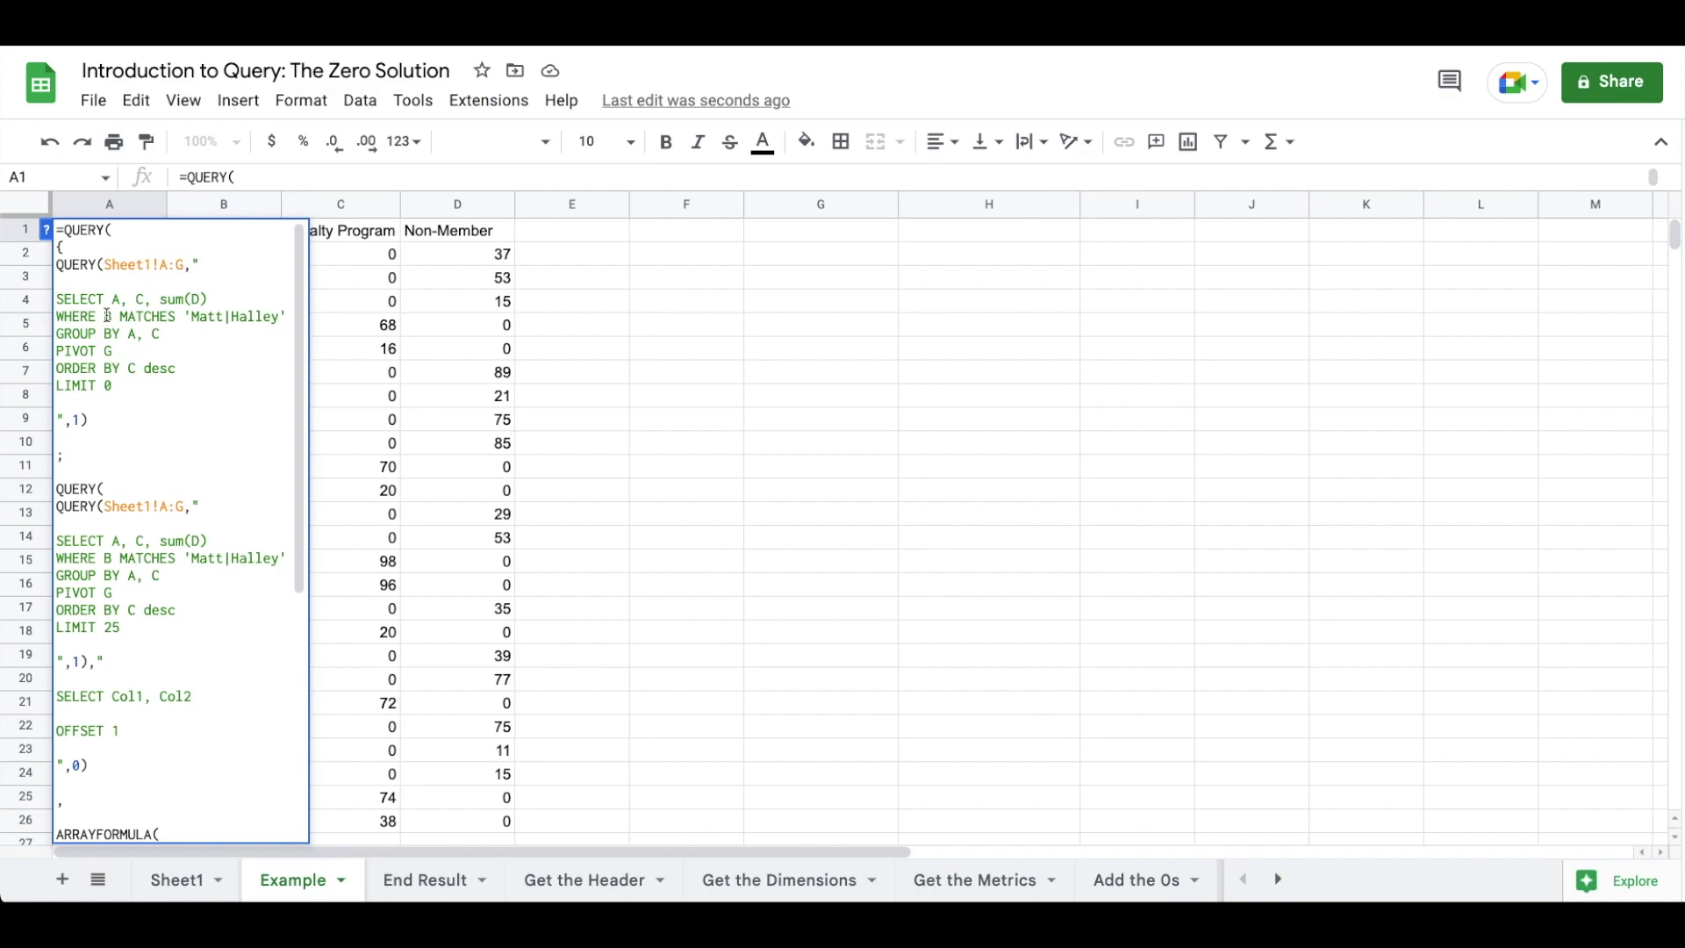
{"action": "scroll", "coordinate": [107, 315], "scroll_direction": "down", "scroll_amount": 5}
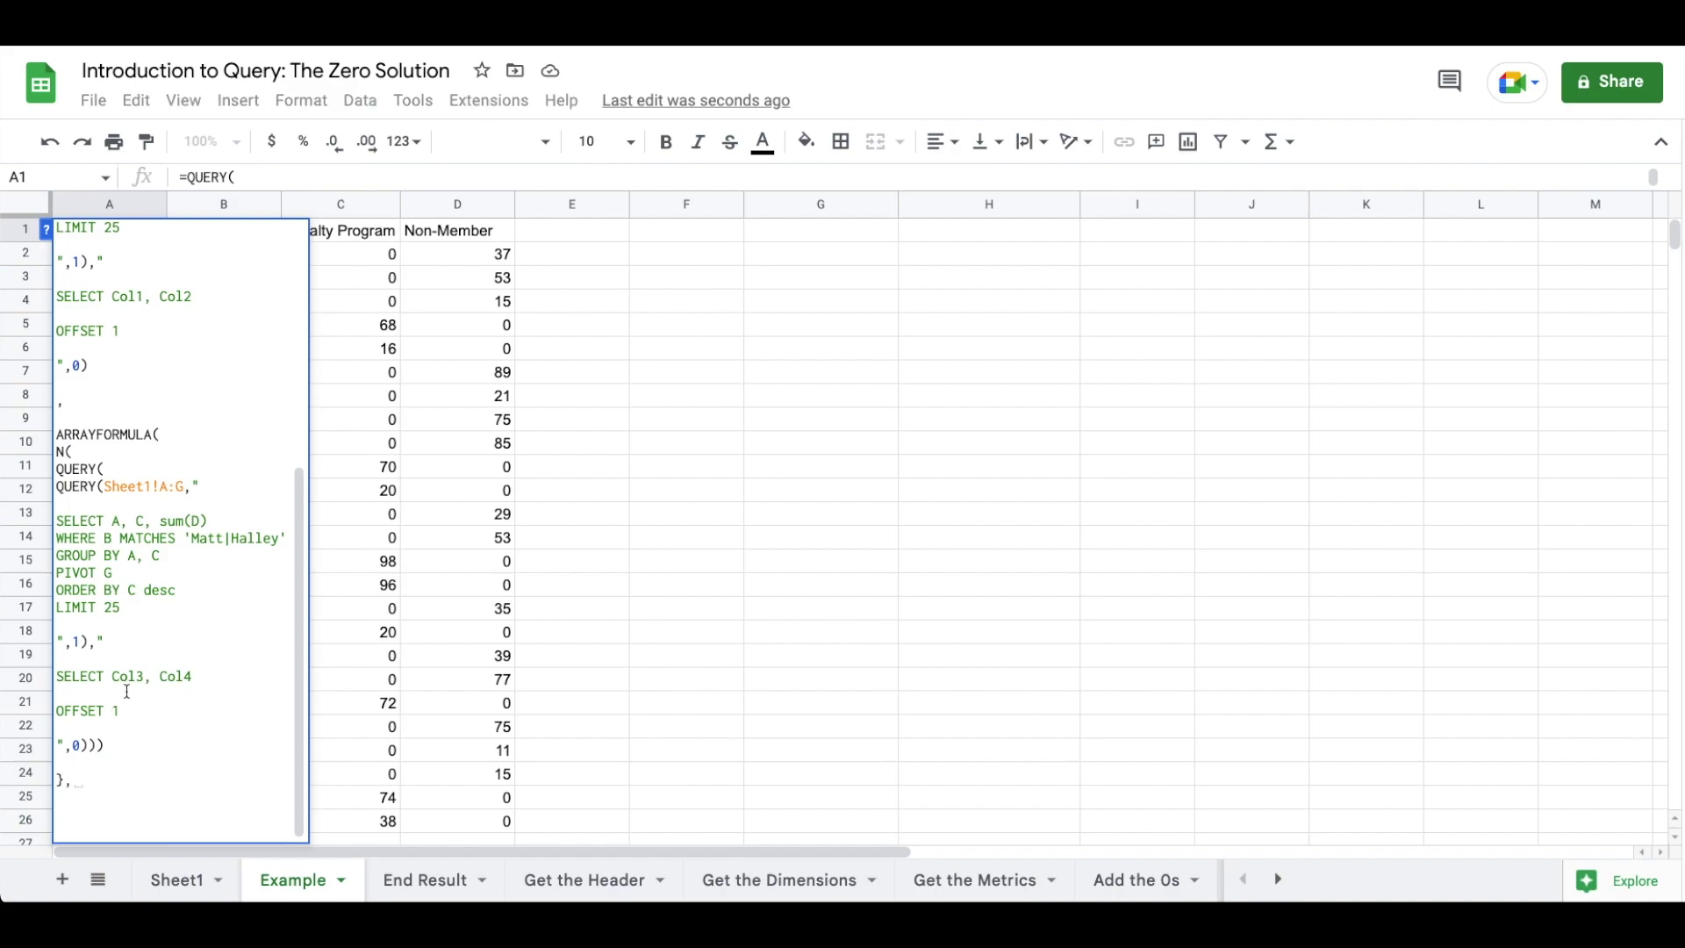
{"action": "scroll", "coordinate": [123, 695], "scroll_direction": "up", "scroll_amount": 5}
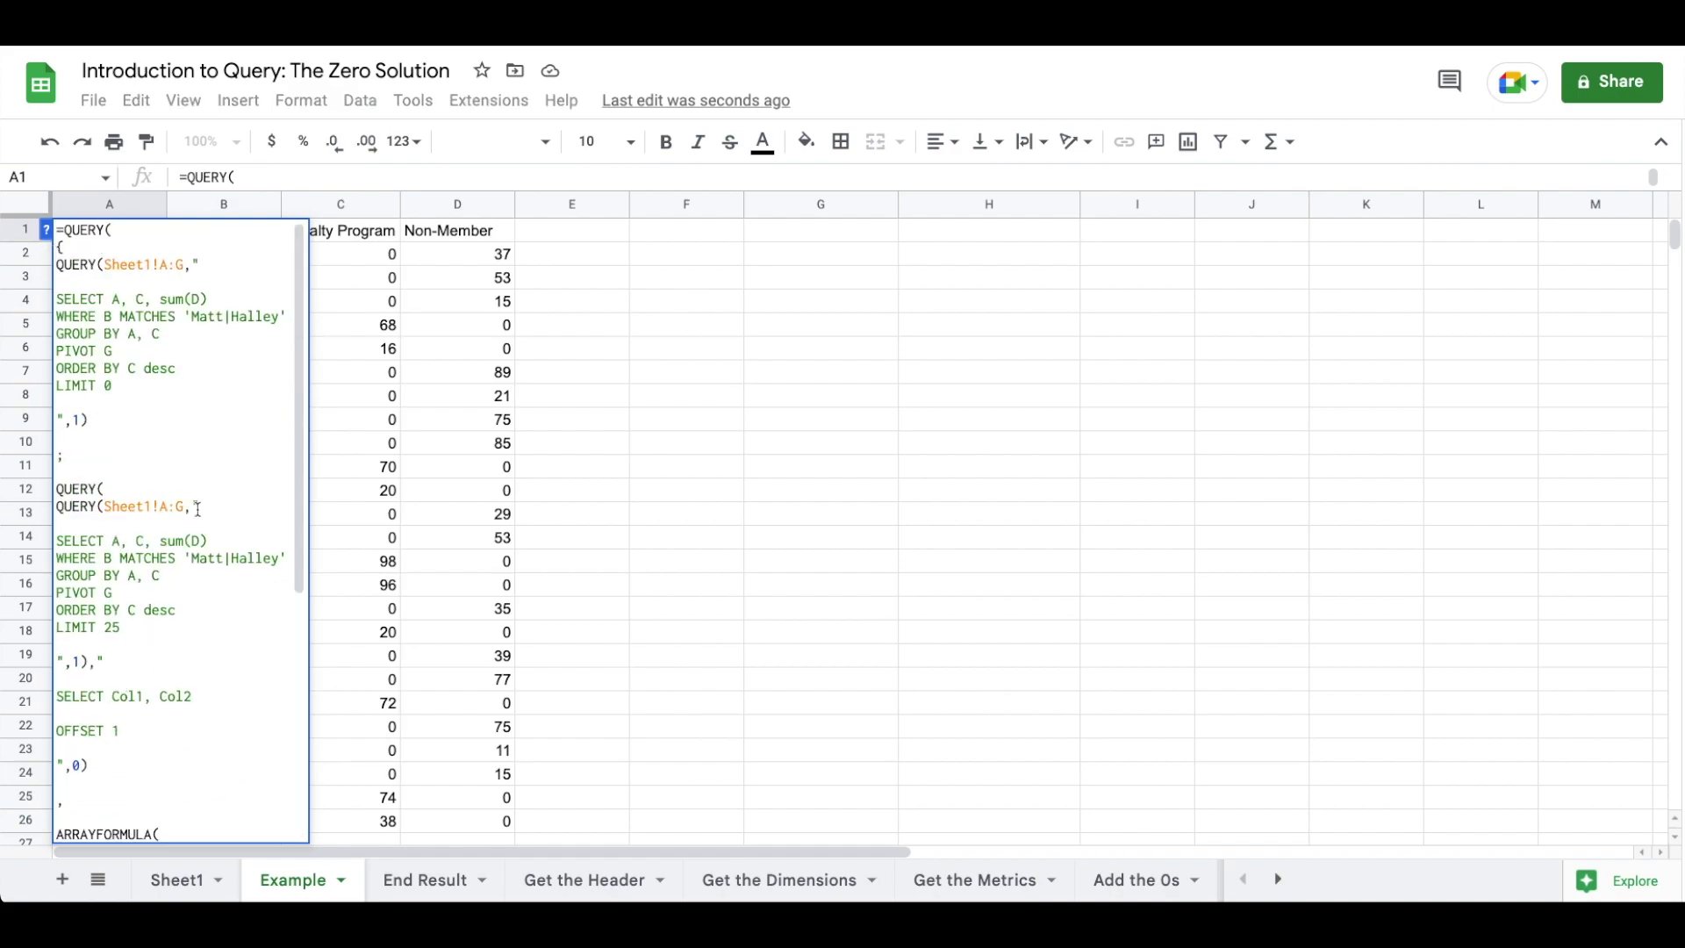
{"action": "scroll", "coordinate": [196, 522], "scroll_direction": "down", "scroll_amount": 5}
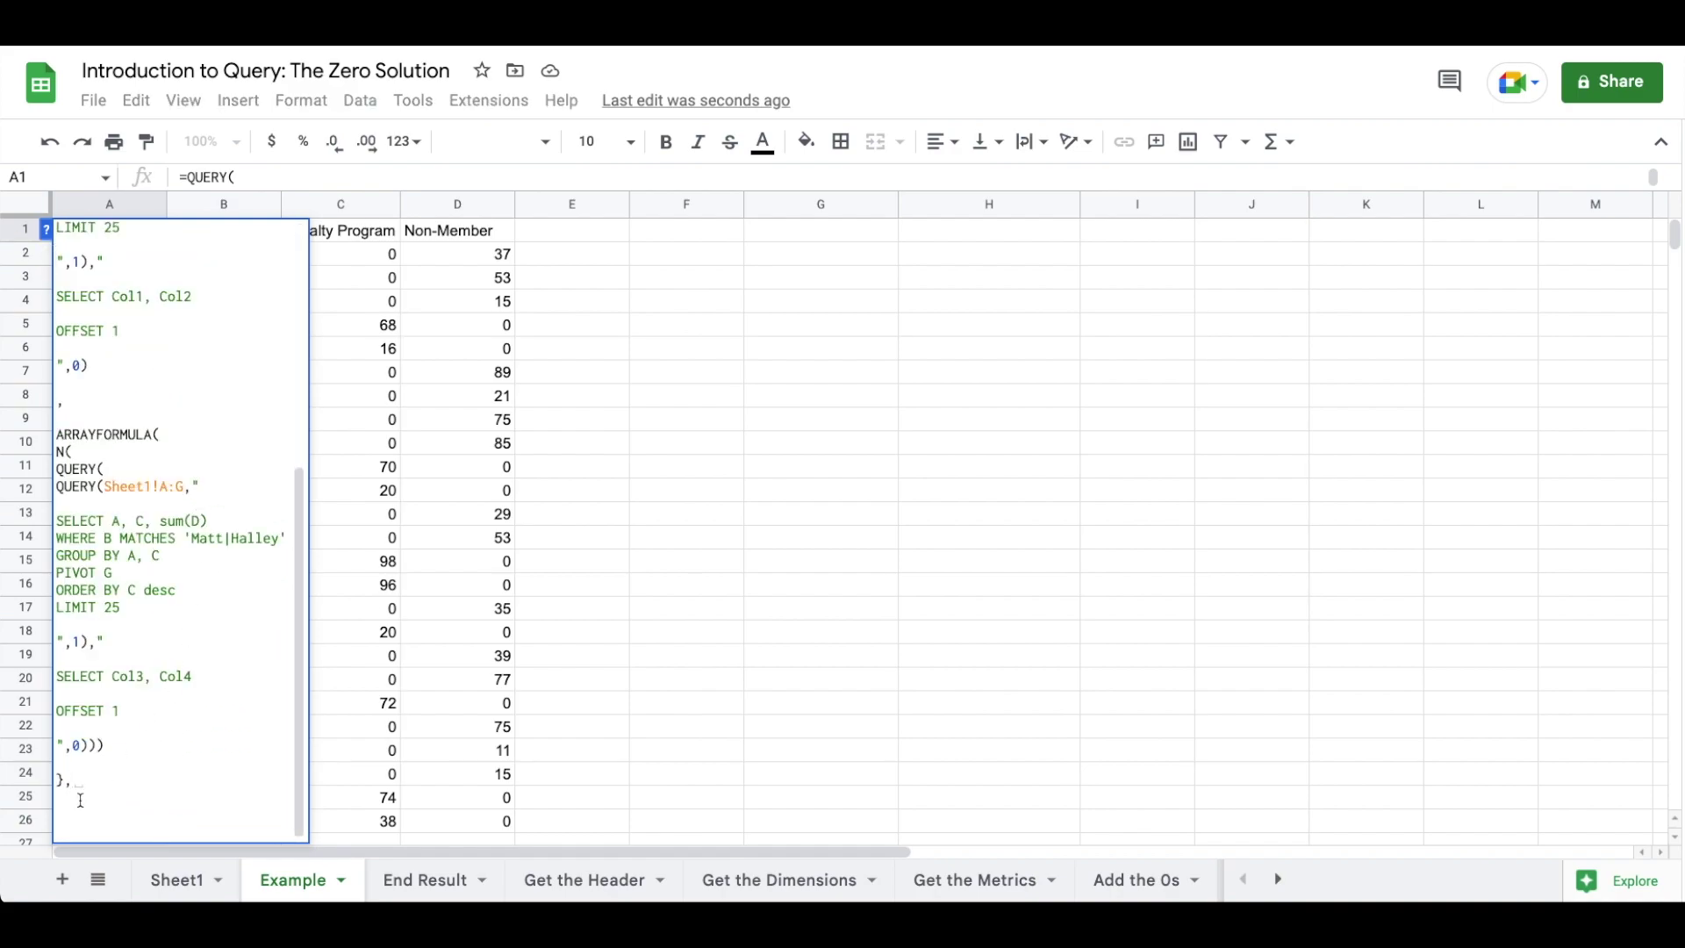
{"action": "type", "text": "\""}
{"action": "key", "text": "alt+Return"}
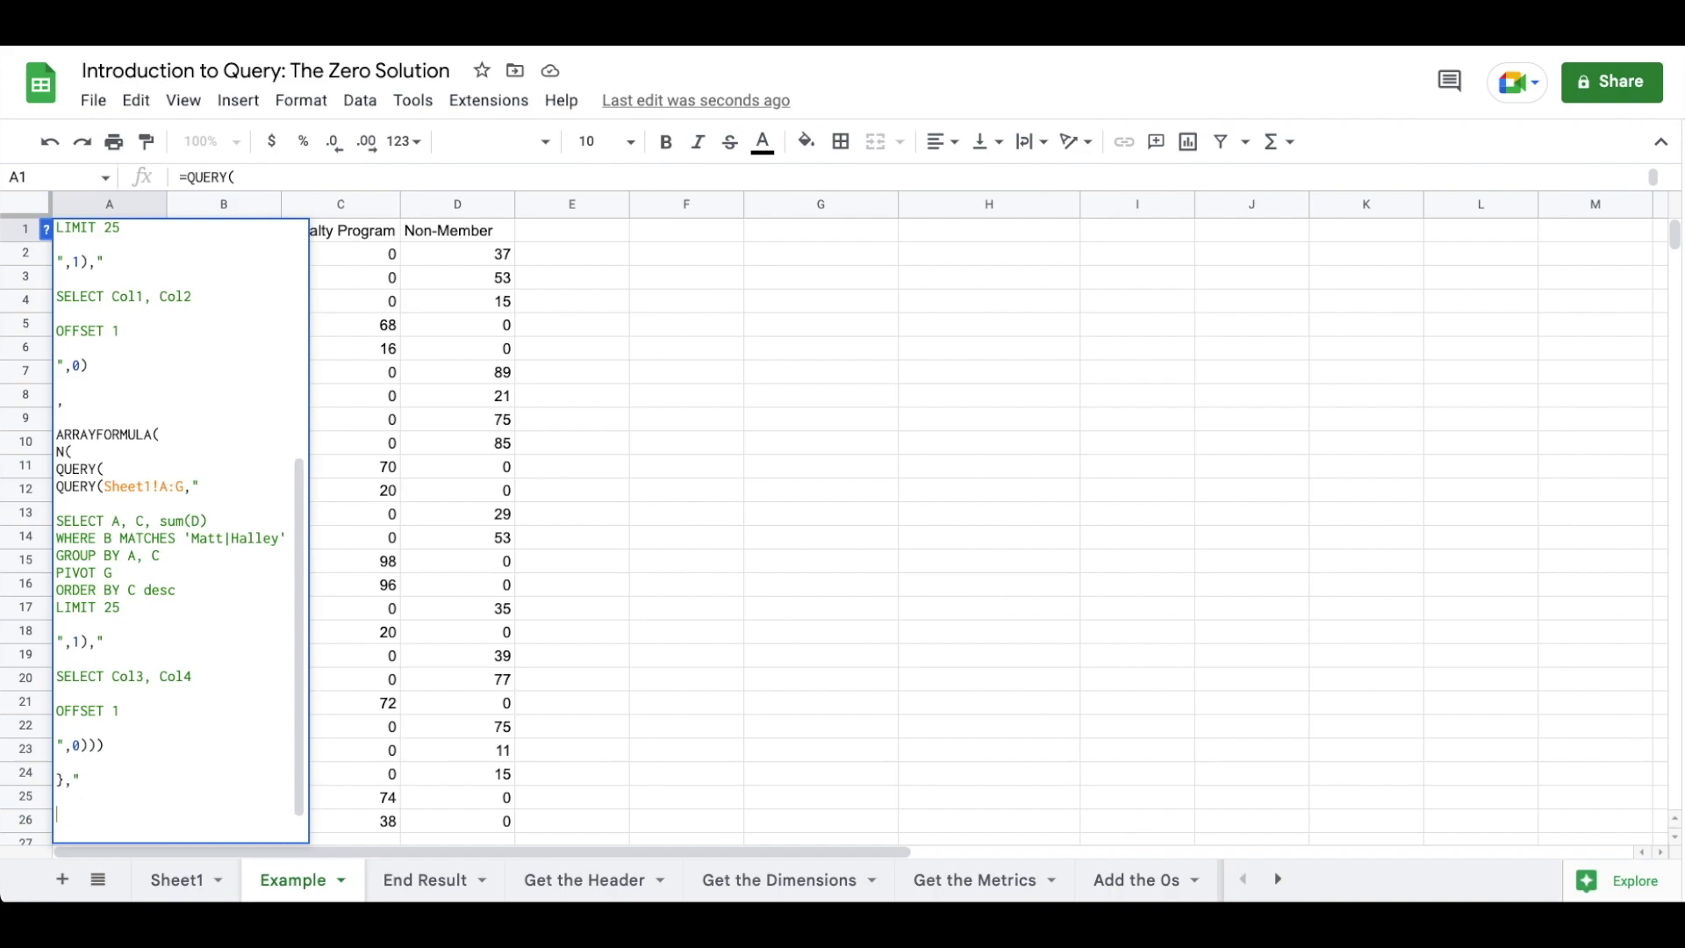
- Write the outer query's clause SELECT Col1, Col2, Col3, Col4, Col3 + Col4
{"action": "type", "text": "SELECT Col1, Col2, Col4, Col4, "}
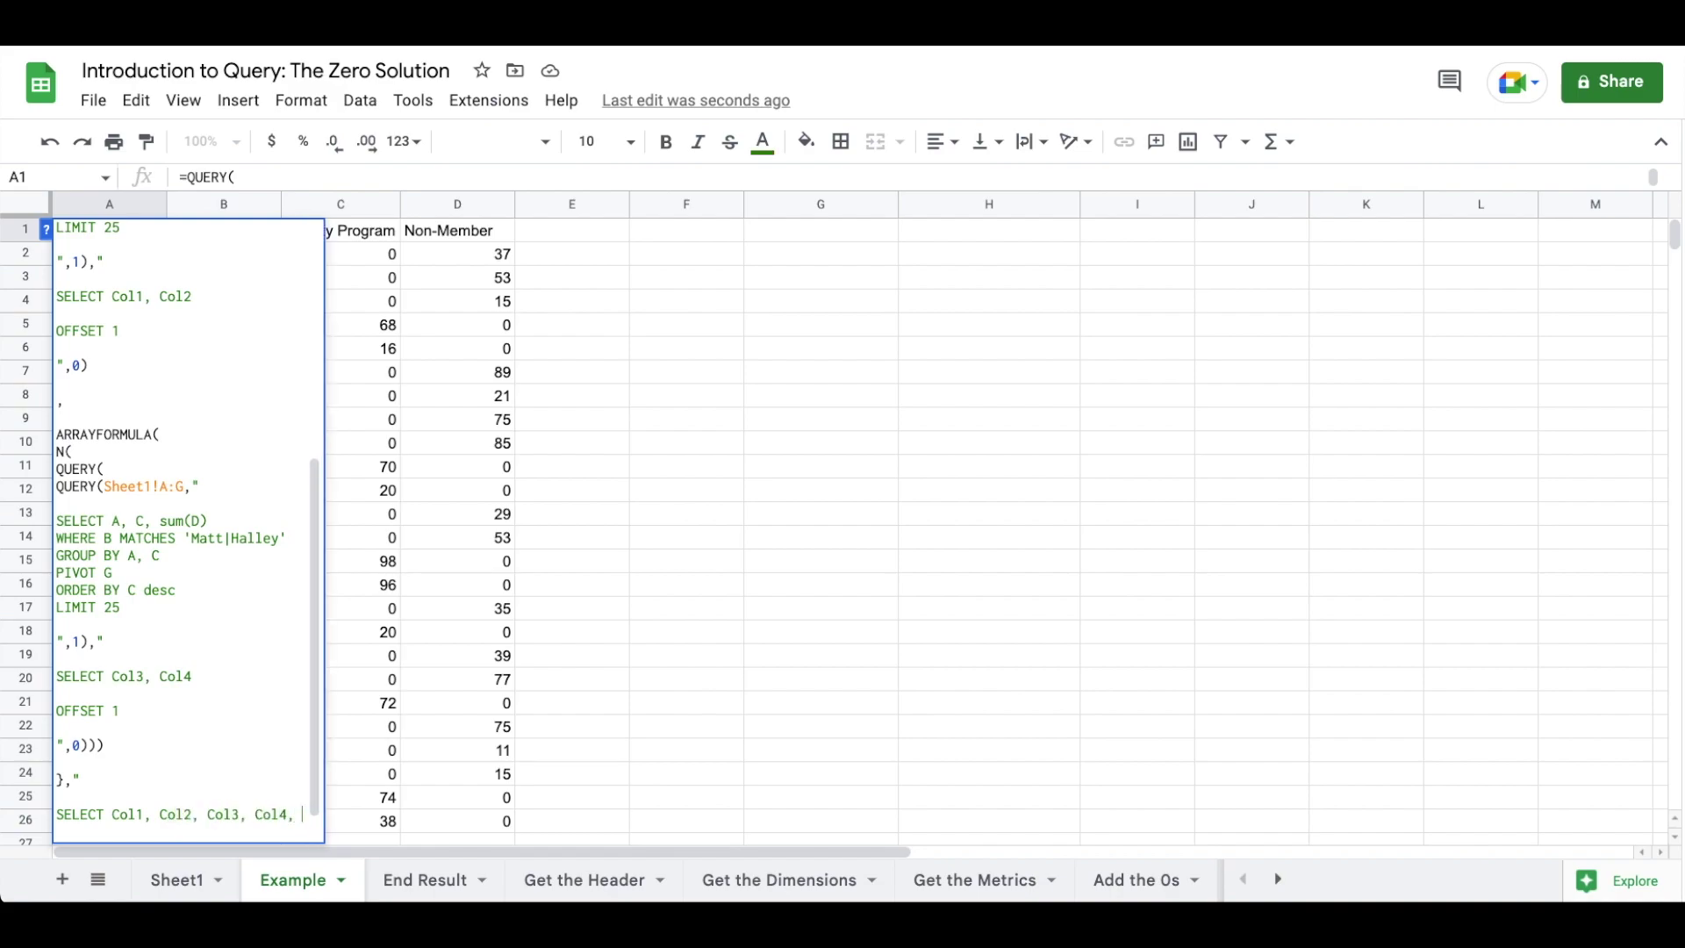
{"action": "type", "text": "Col3 "}
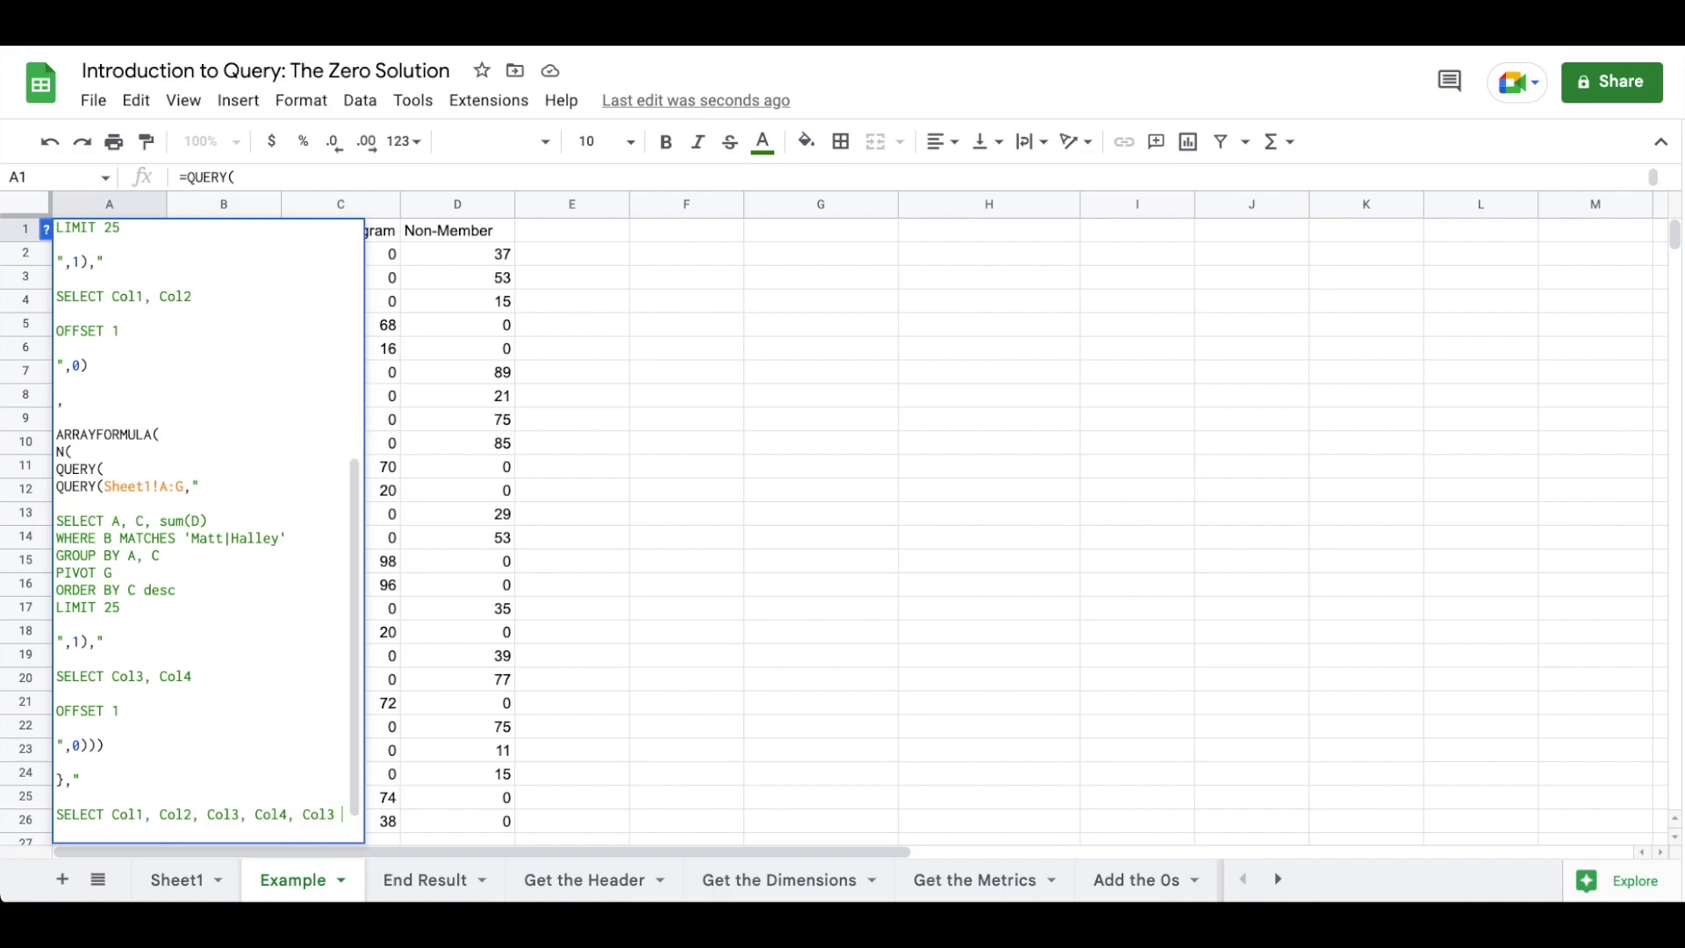
{"action": "type", "text": "+ Col4"}
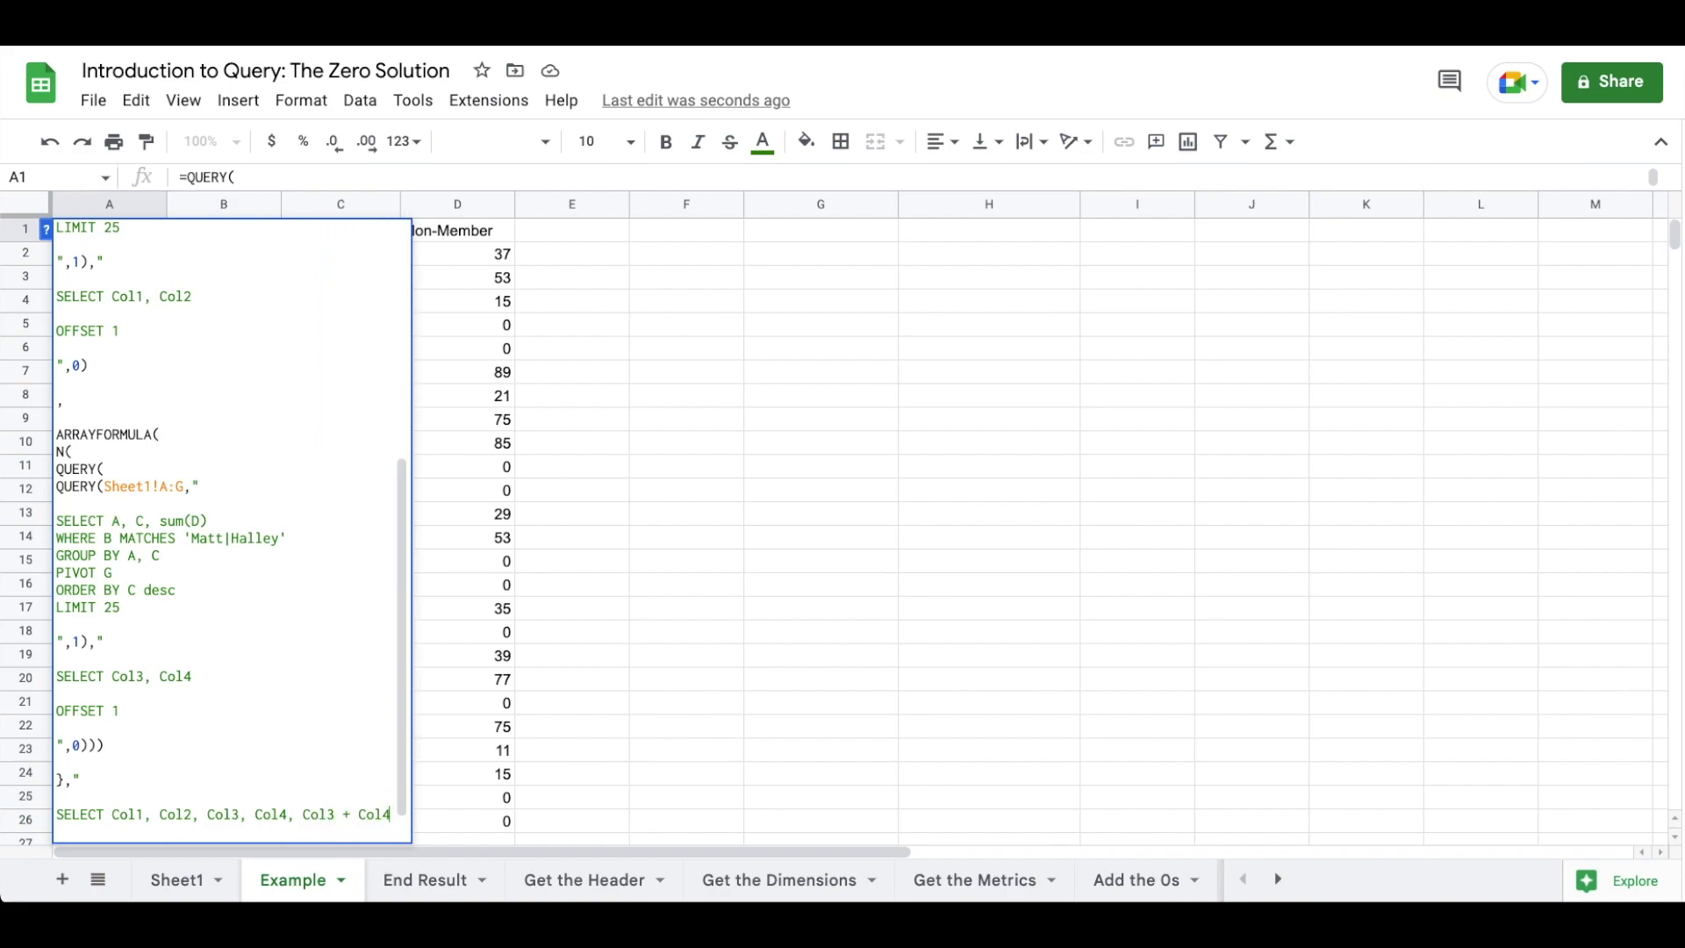
- Add LABEL Col3 + Col4 'Total' on a separate line, close the query string with headers set to 1, and commit A1's formula
{"action": "scroll", "coordinate": [79, 749], "scroll_direction": "down", "scroll_amount": 2}
{"action": "type", "text": "LABEL Col"}
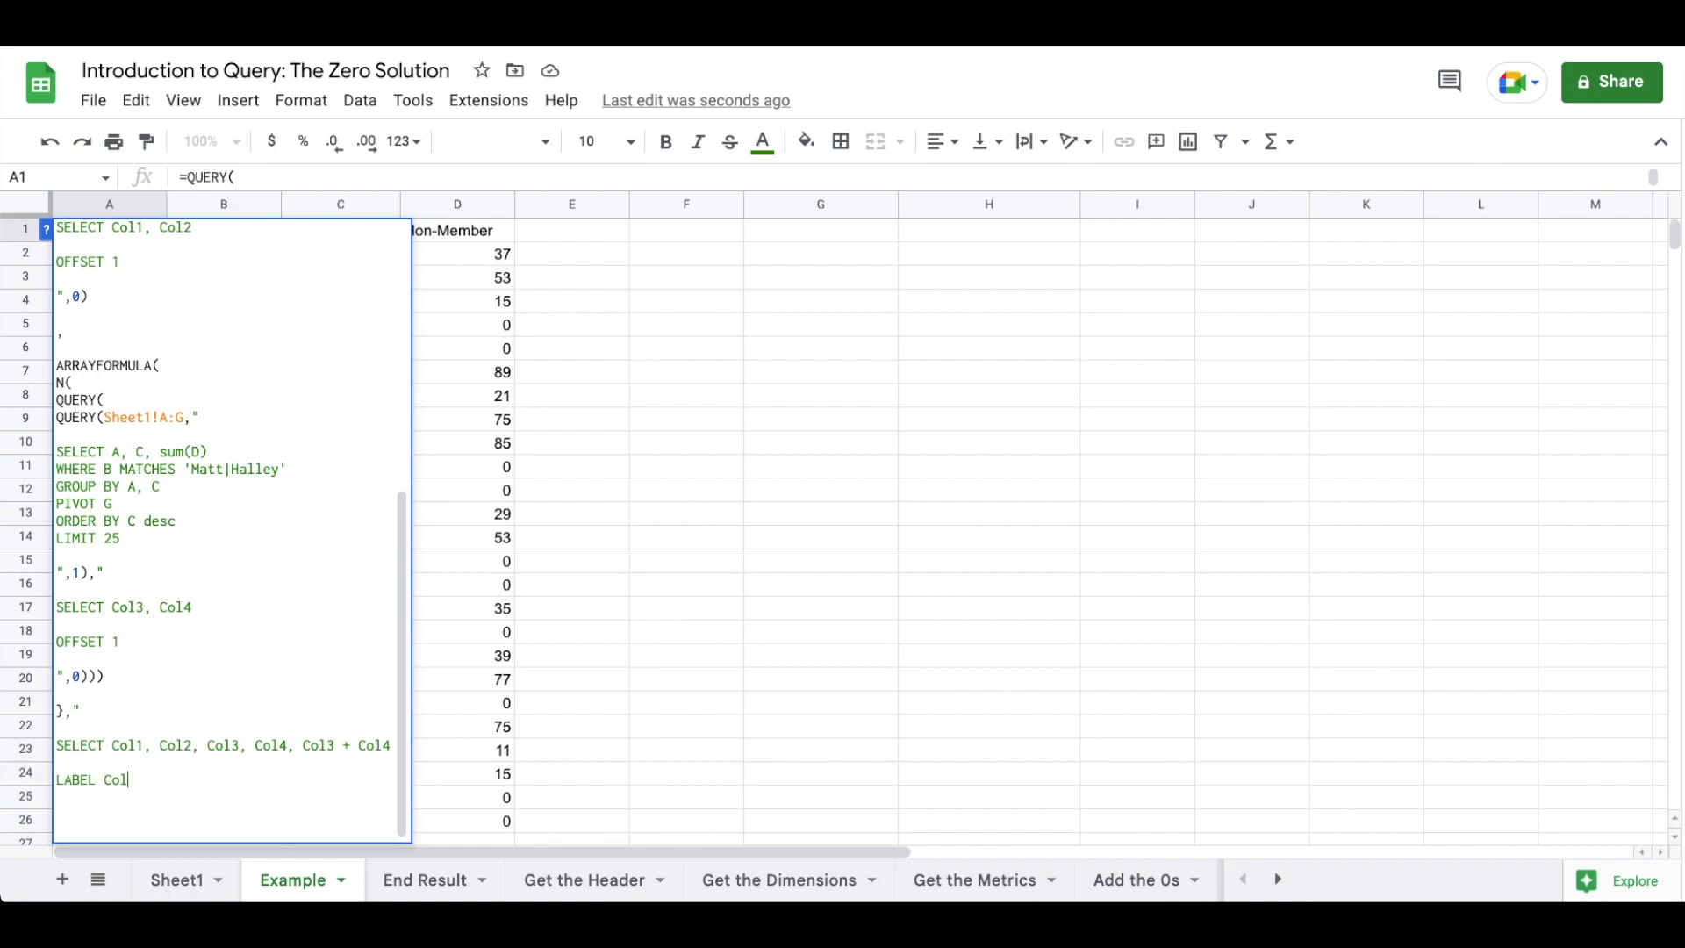
{"action": "type", "text": "3 + Col4 'Total'"}
{"action": "key", "text": "ctrl+Return"}
{"action": "key", "text": "ctrl+Return"}
{"action": "type", "text": "\",1"}
{"action": "key", "text": "Return"}
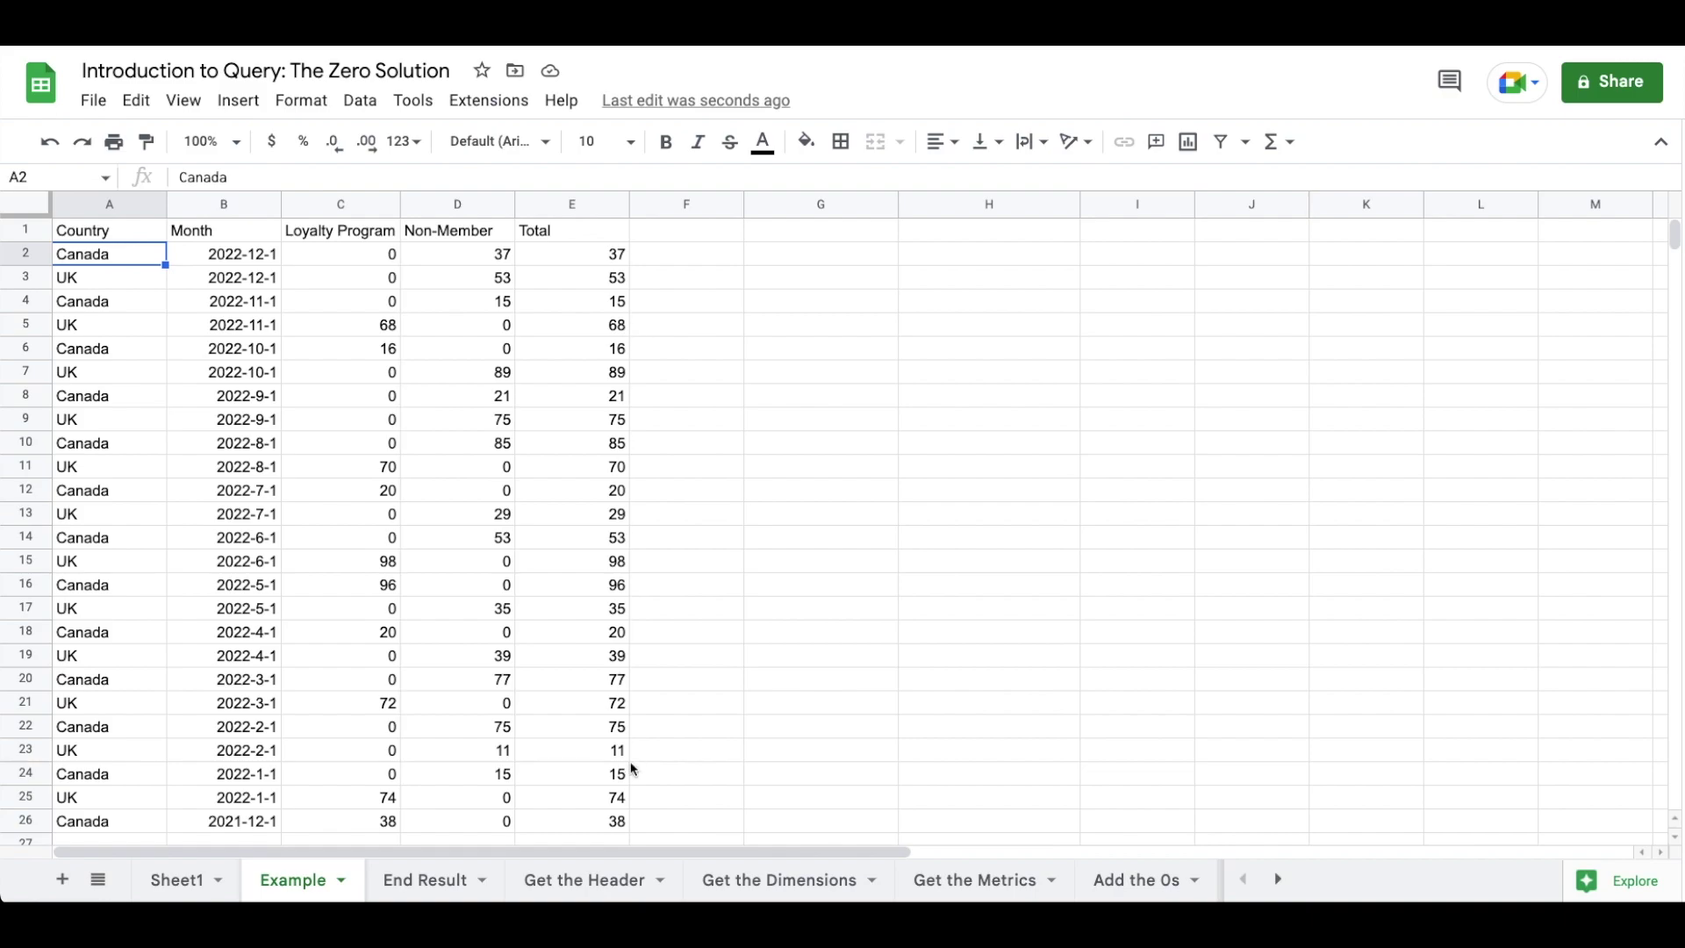
- Review the Get the Header, Get the Dimensions, Get the Metrics and Add the 0s sheets in turn, and return to Example
{"action": "left_click", "coordinate": [563, 877]}
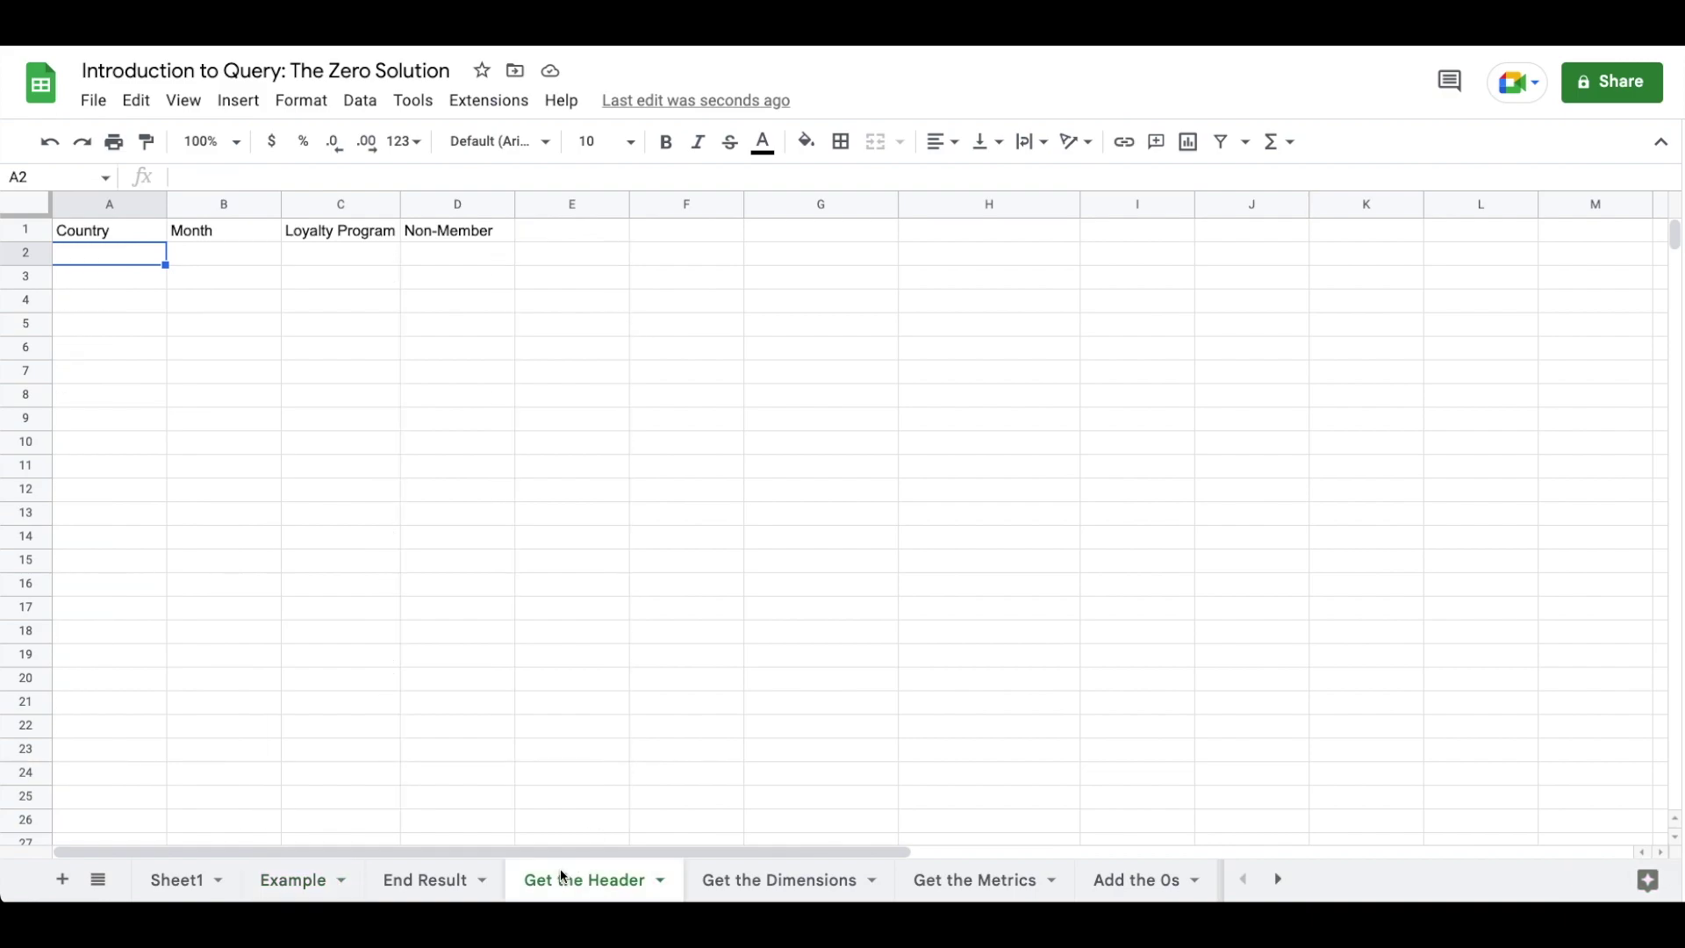
{"action": "left_click", "coordinate": [694, 875]}
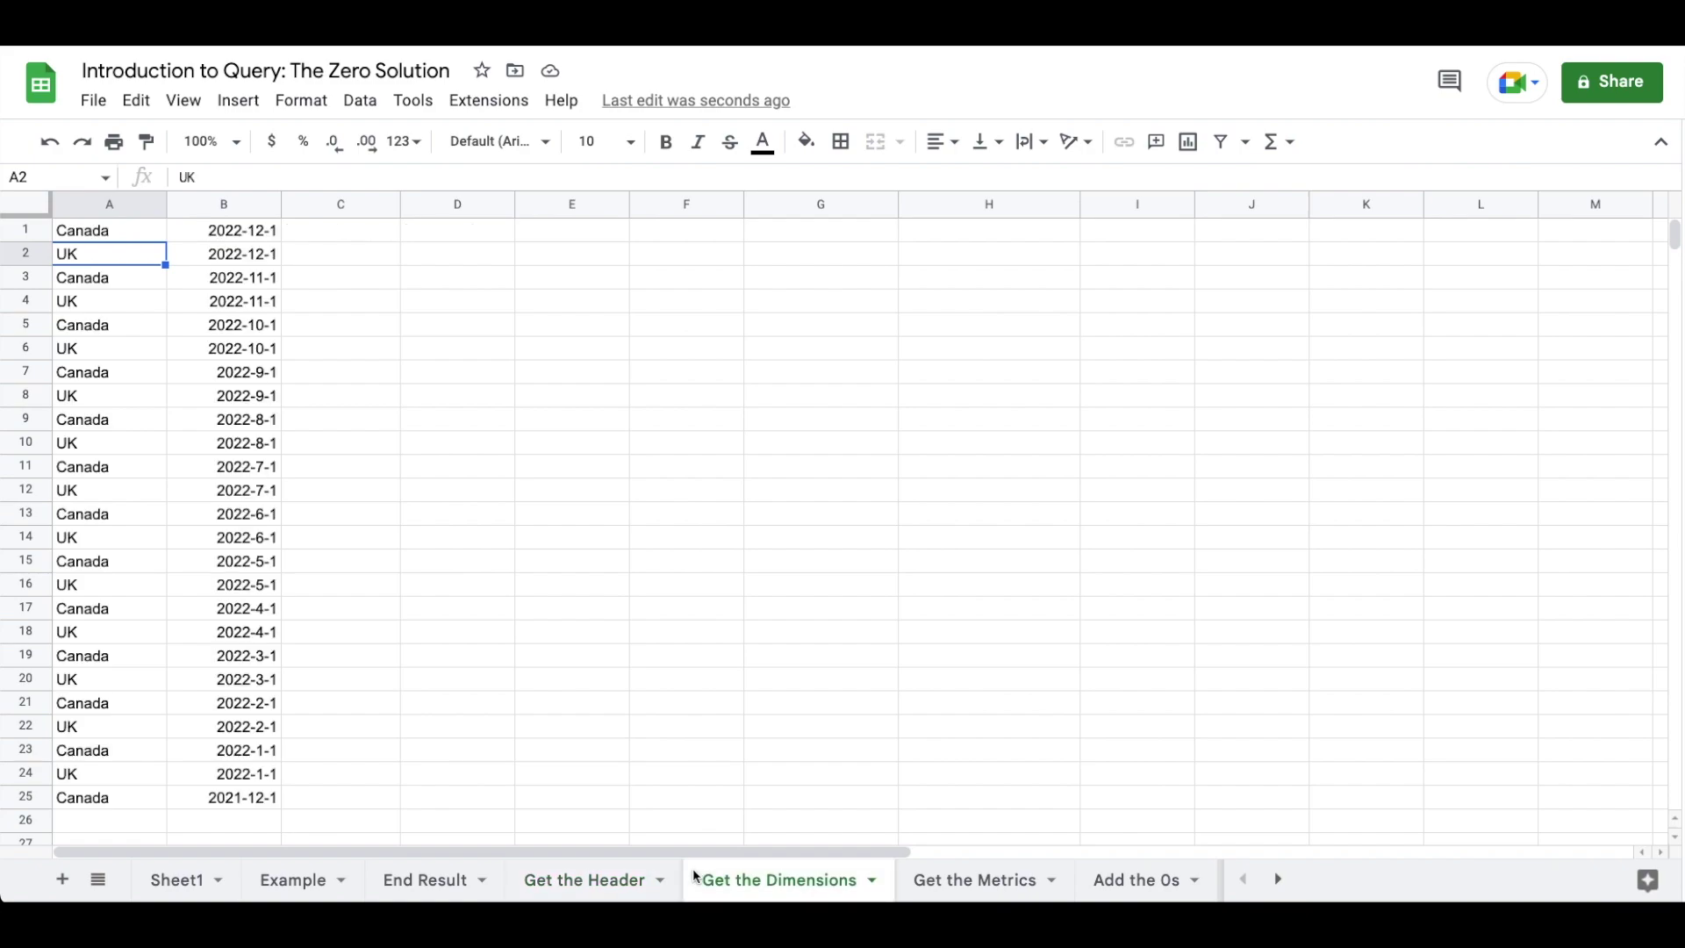
{"action": "left_click", "coordinate": [972, 885]}
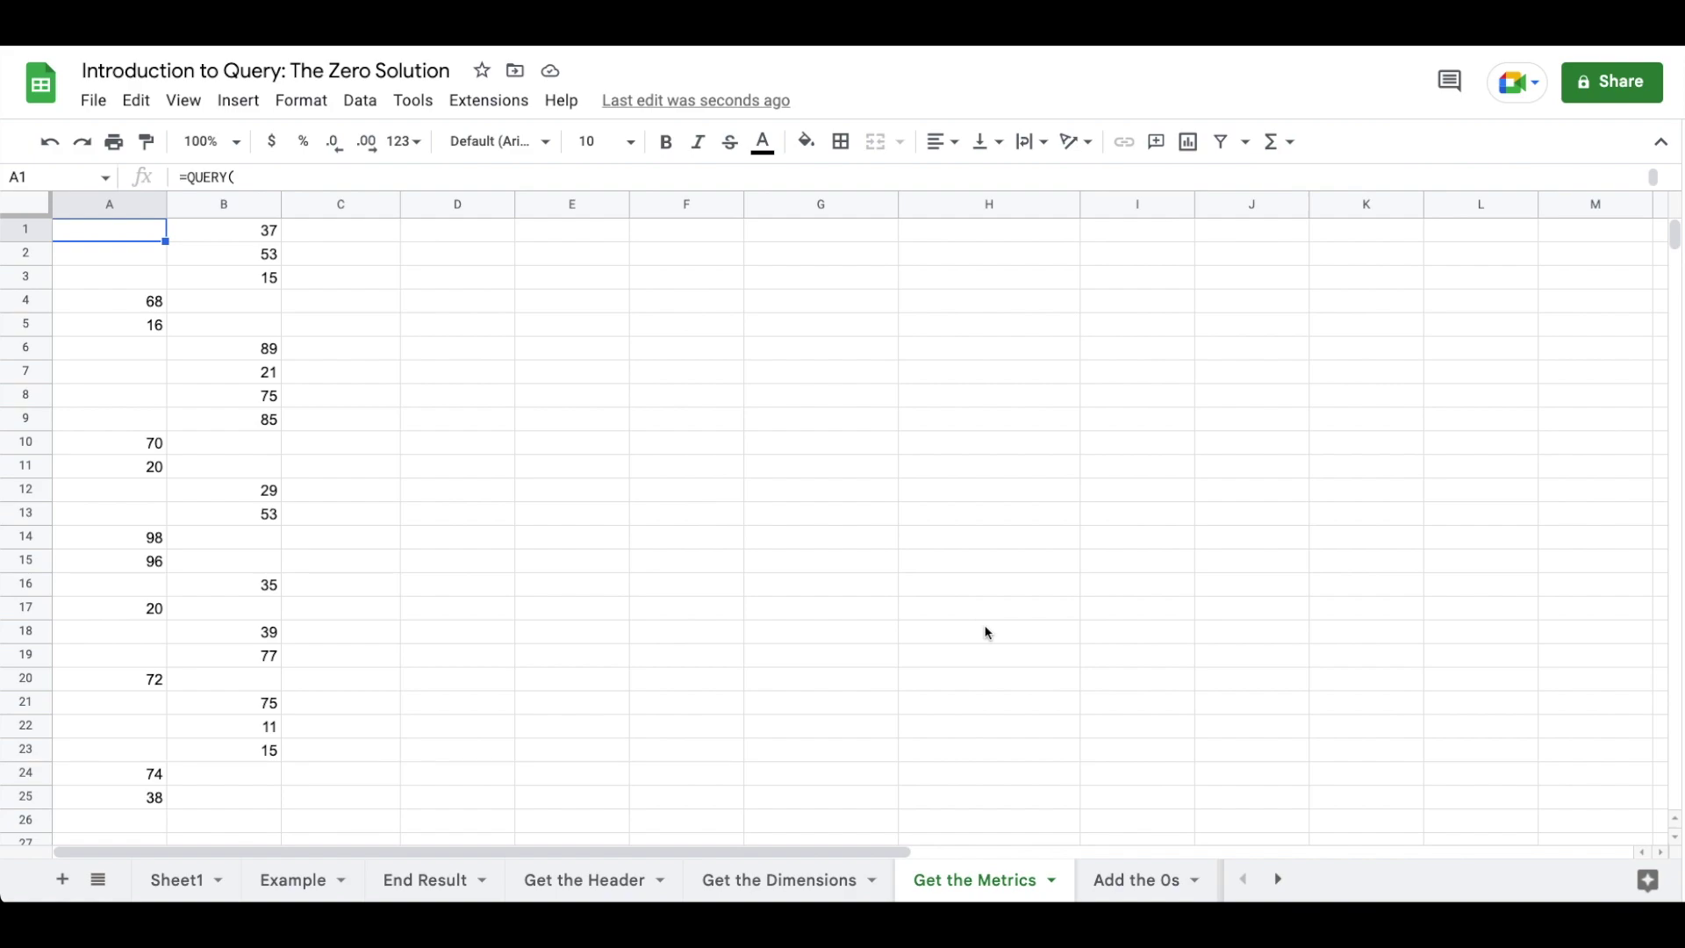
{"action": "left_click", "coordinate": [1116, 881]}
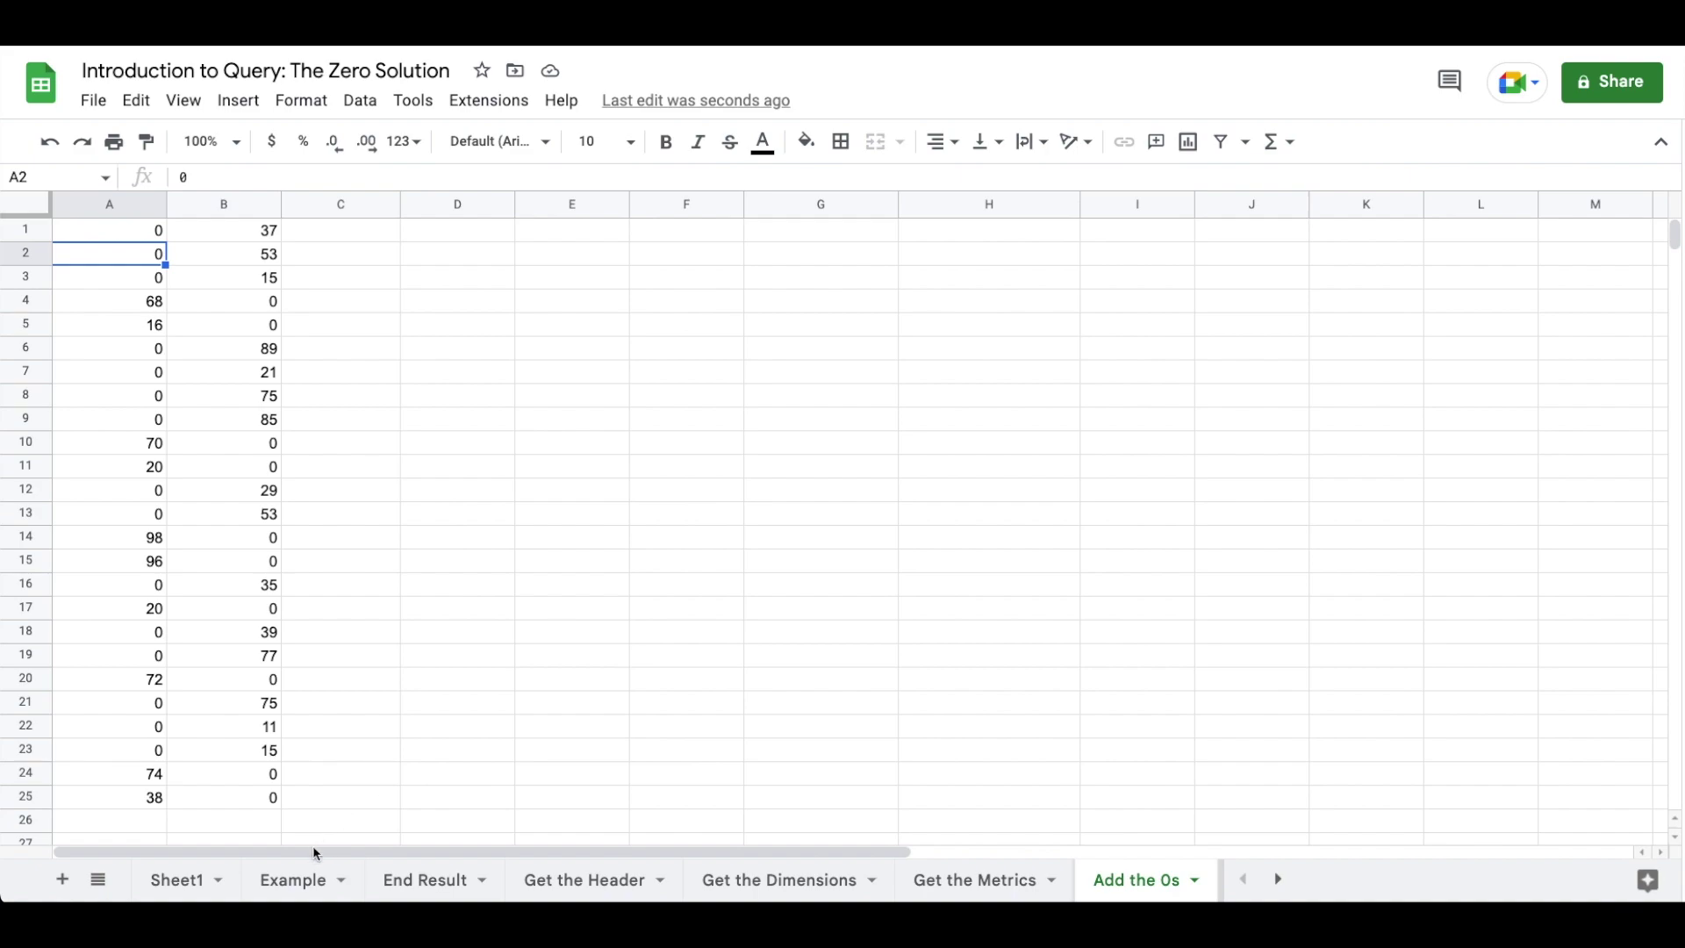
{"action": "left_click", "coordinate": [293, 876]}
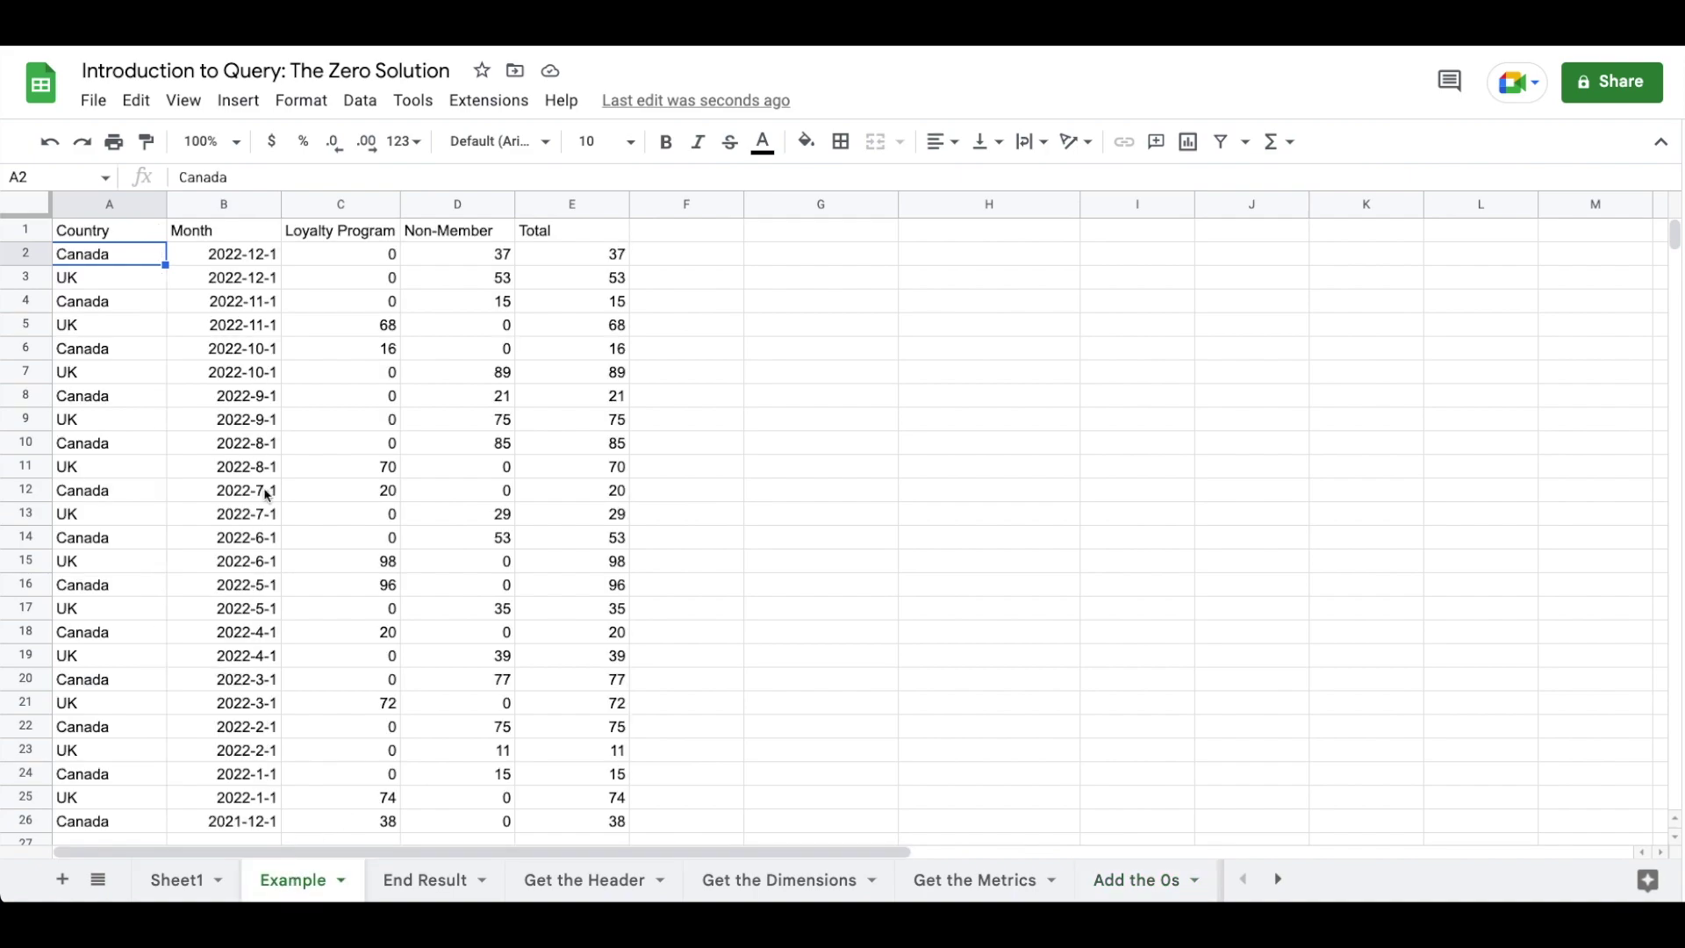
- Examine A1's full formula, including the semicolon and comma separators between the queries and the outer QUERY with its total column
{"action": "key", "text": "Up"}
{"action": "key", "text": "Return"}
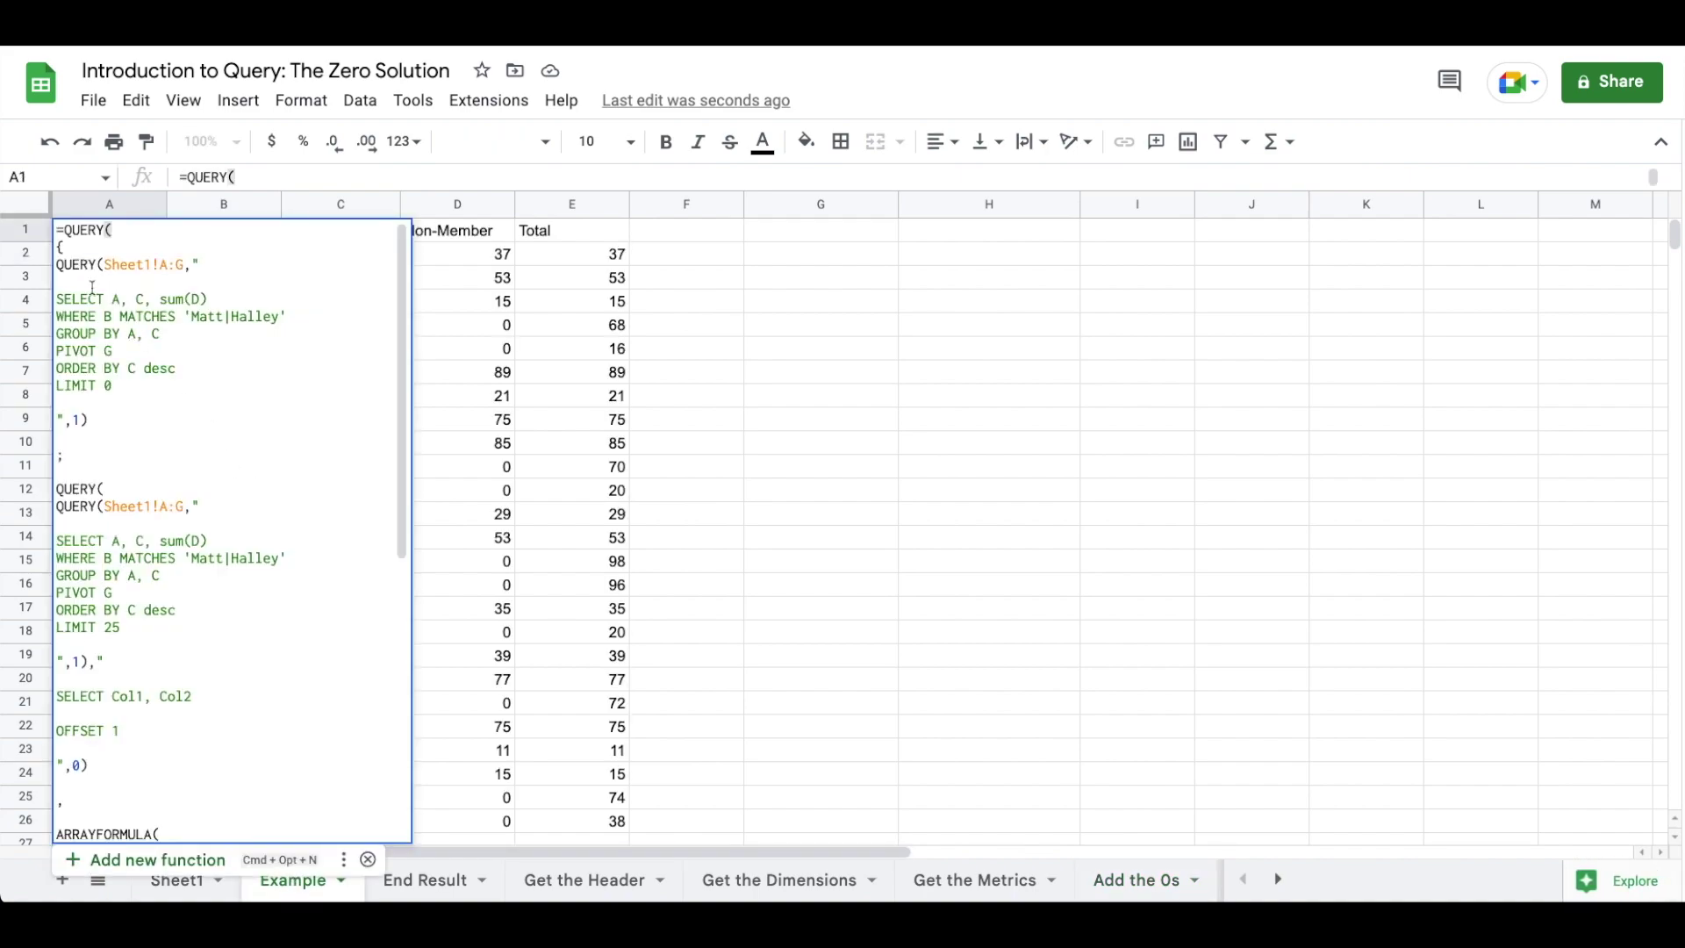
{"action": "left_click_drag", "start_coordinate": [65, 458], "coordinate": [50, 460]}
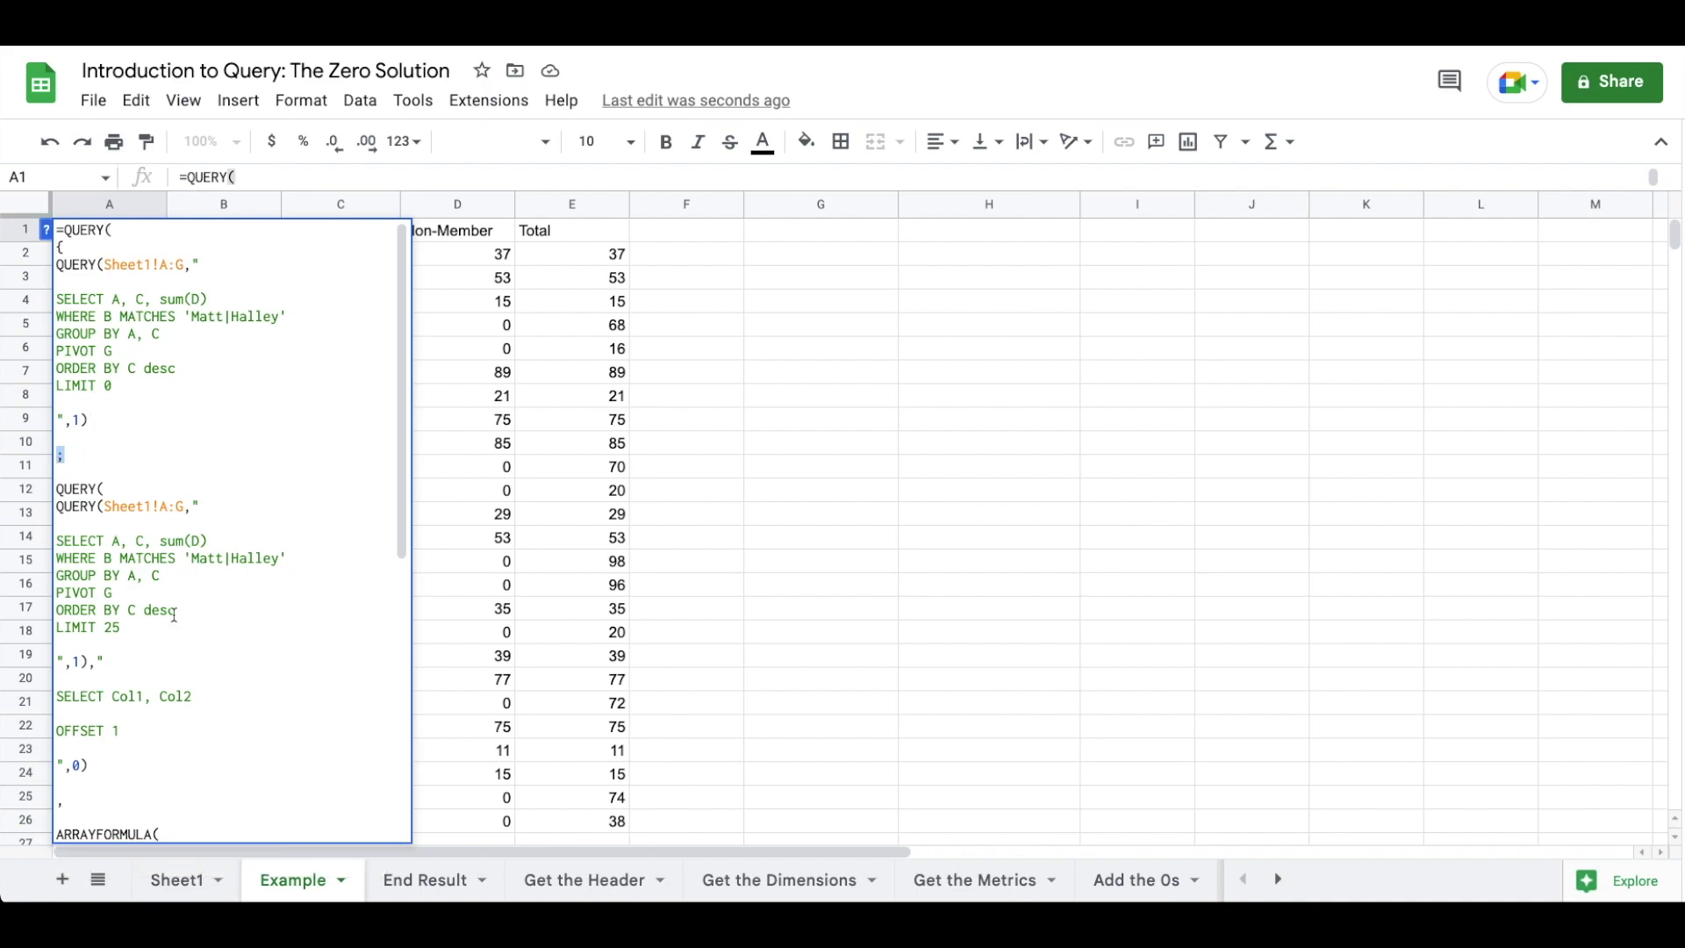
{"action": "scroll", "coordinate": [186, 702], "scroll_direction": "down", "scroll_amount": 1}
{"action": "scroll", "coordinate": [186, 702], "scroll_direction": "down", "scroll_amount": 3}
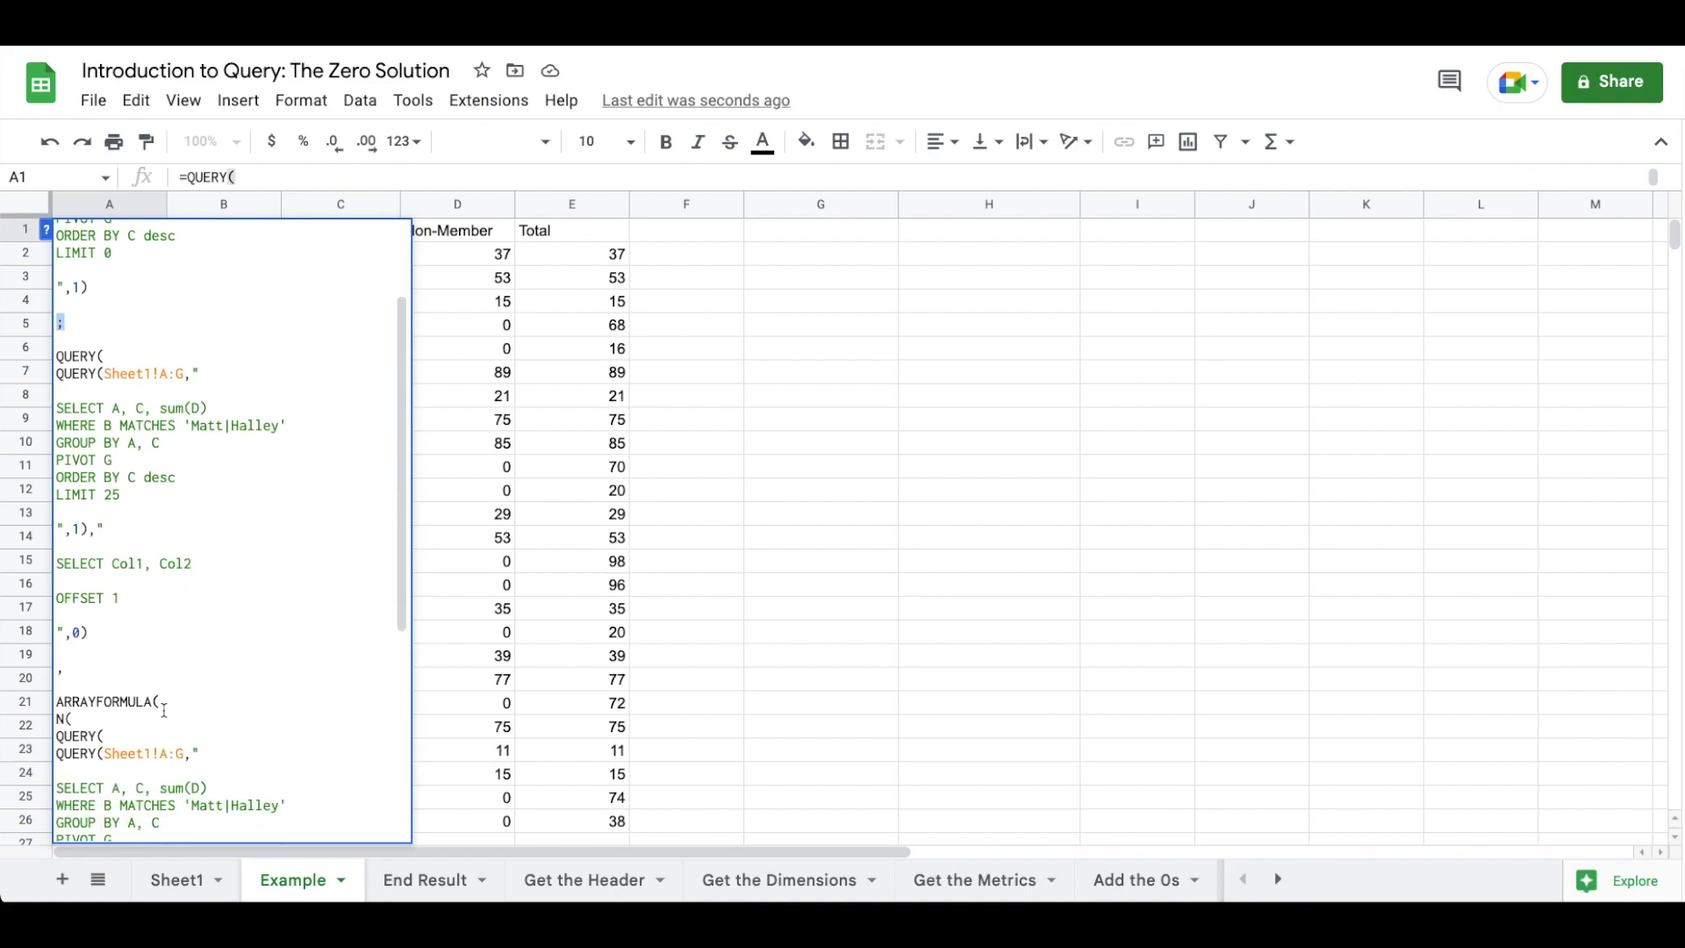
{"action": "left_click_drag", "start_coordinate": [65, 669], "coordinate": [55, 680]}
{"action": "scroll", "coordinate": [118, 672], "scroll_direction": "down", "scroll_amount": 5}
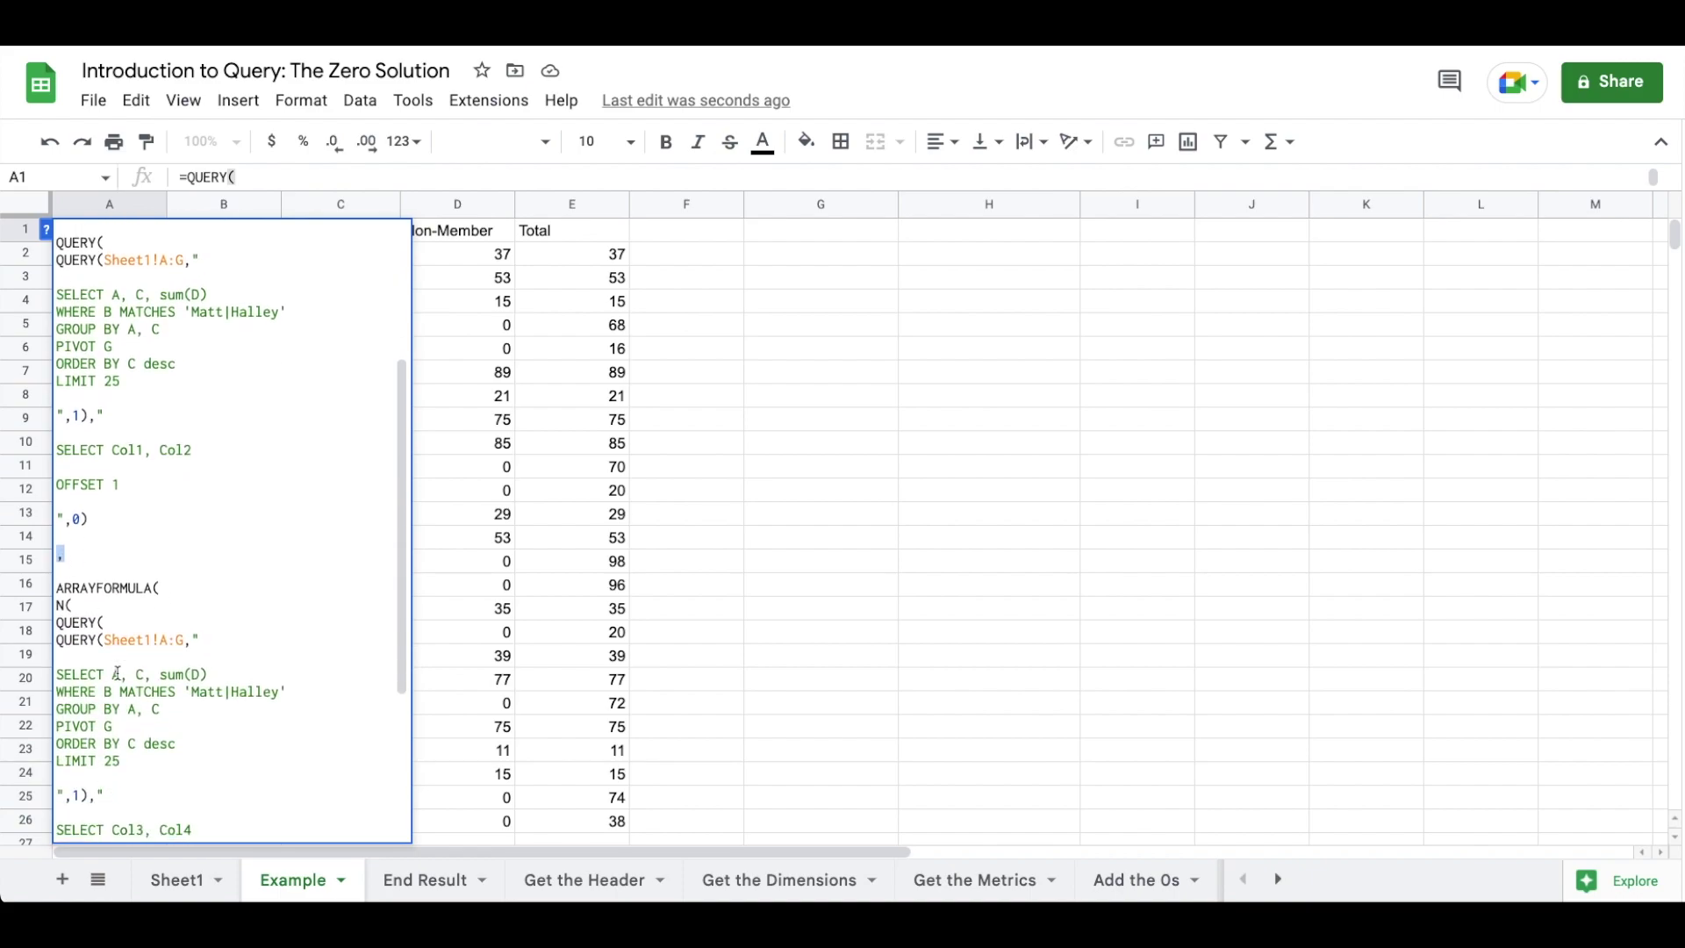
{"action": "scroll", "coordinate": [234, 635], "scroll_direction": "down", "scroll_amount": 3}
{"action": "scroll", "coordinate": [233, 635], "scroll_direction": "down", "scroll_amount": 1}
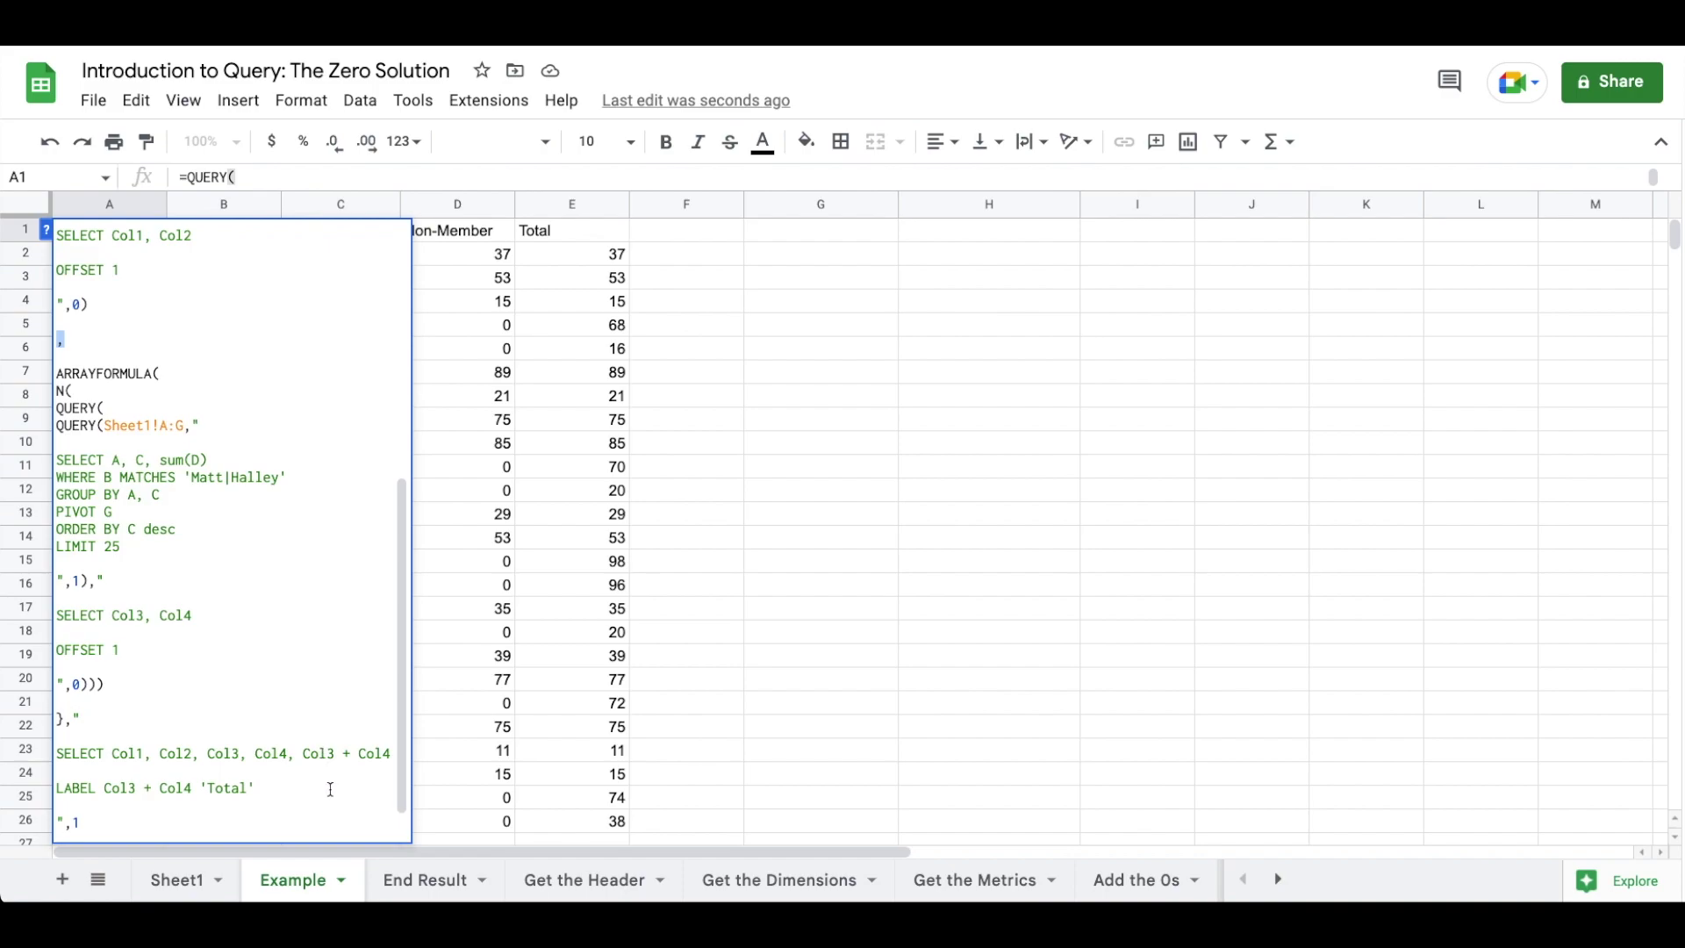
{"action": "scroll", "coordinate": [331, 789], "scroll_direction": "down", "scroll_amount": 1}
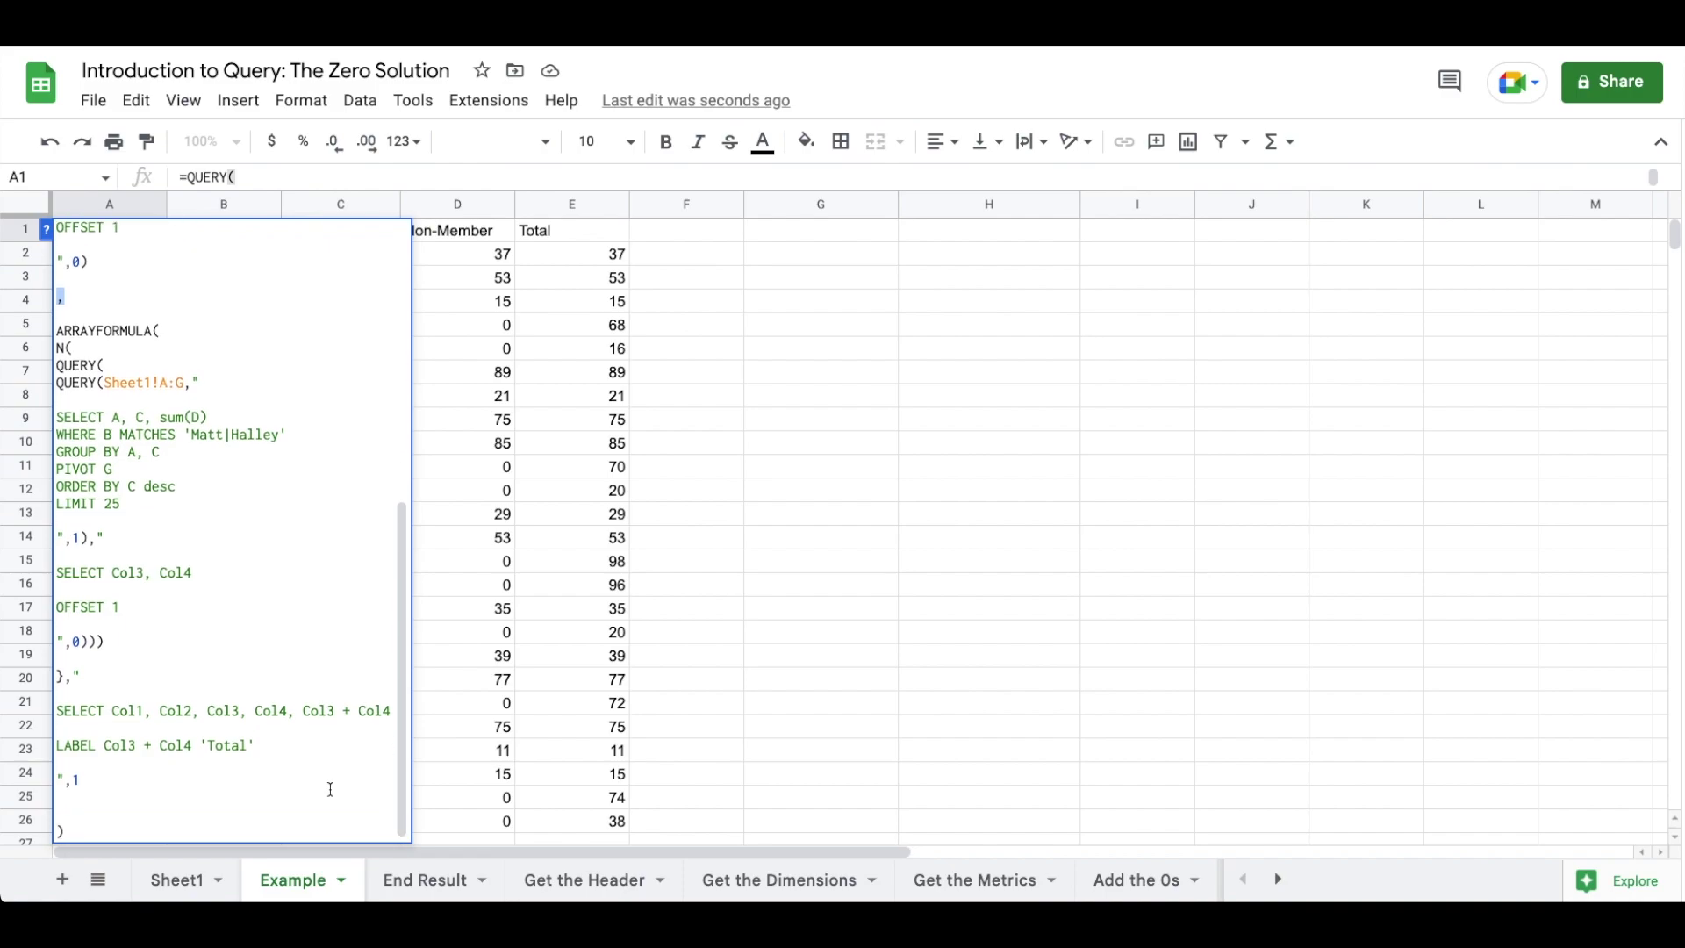
{"action": "key", "text": "Return"}
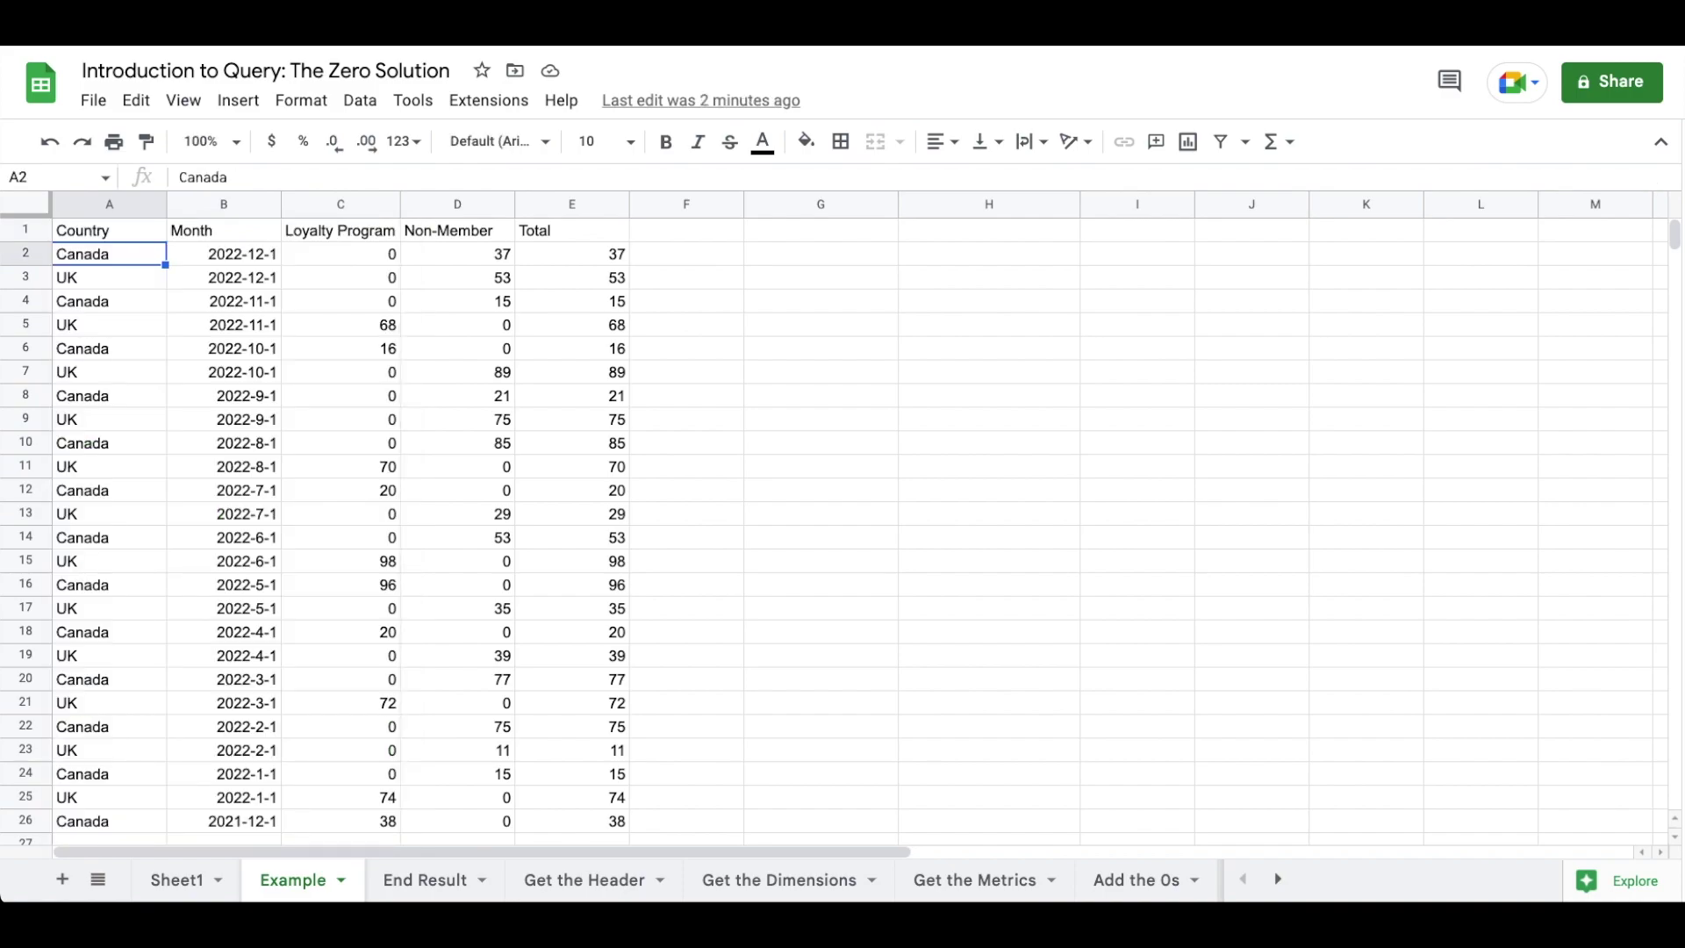